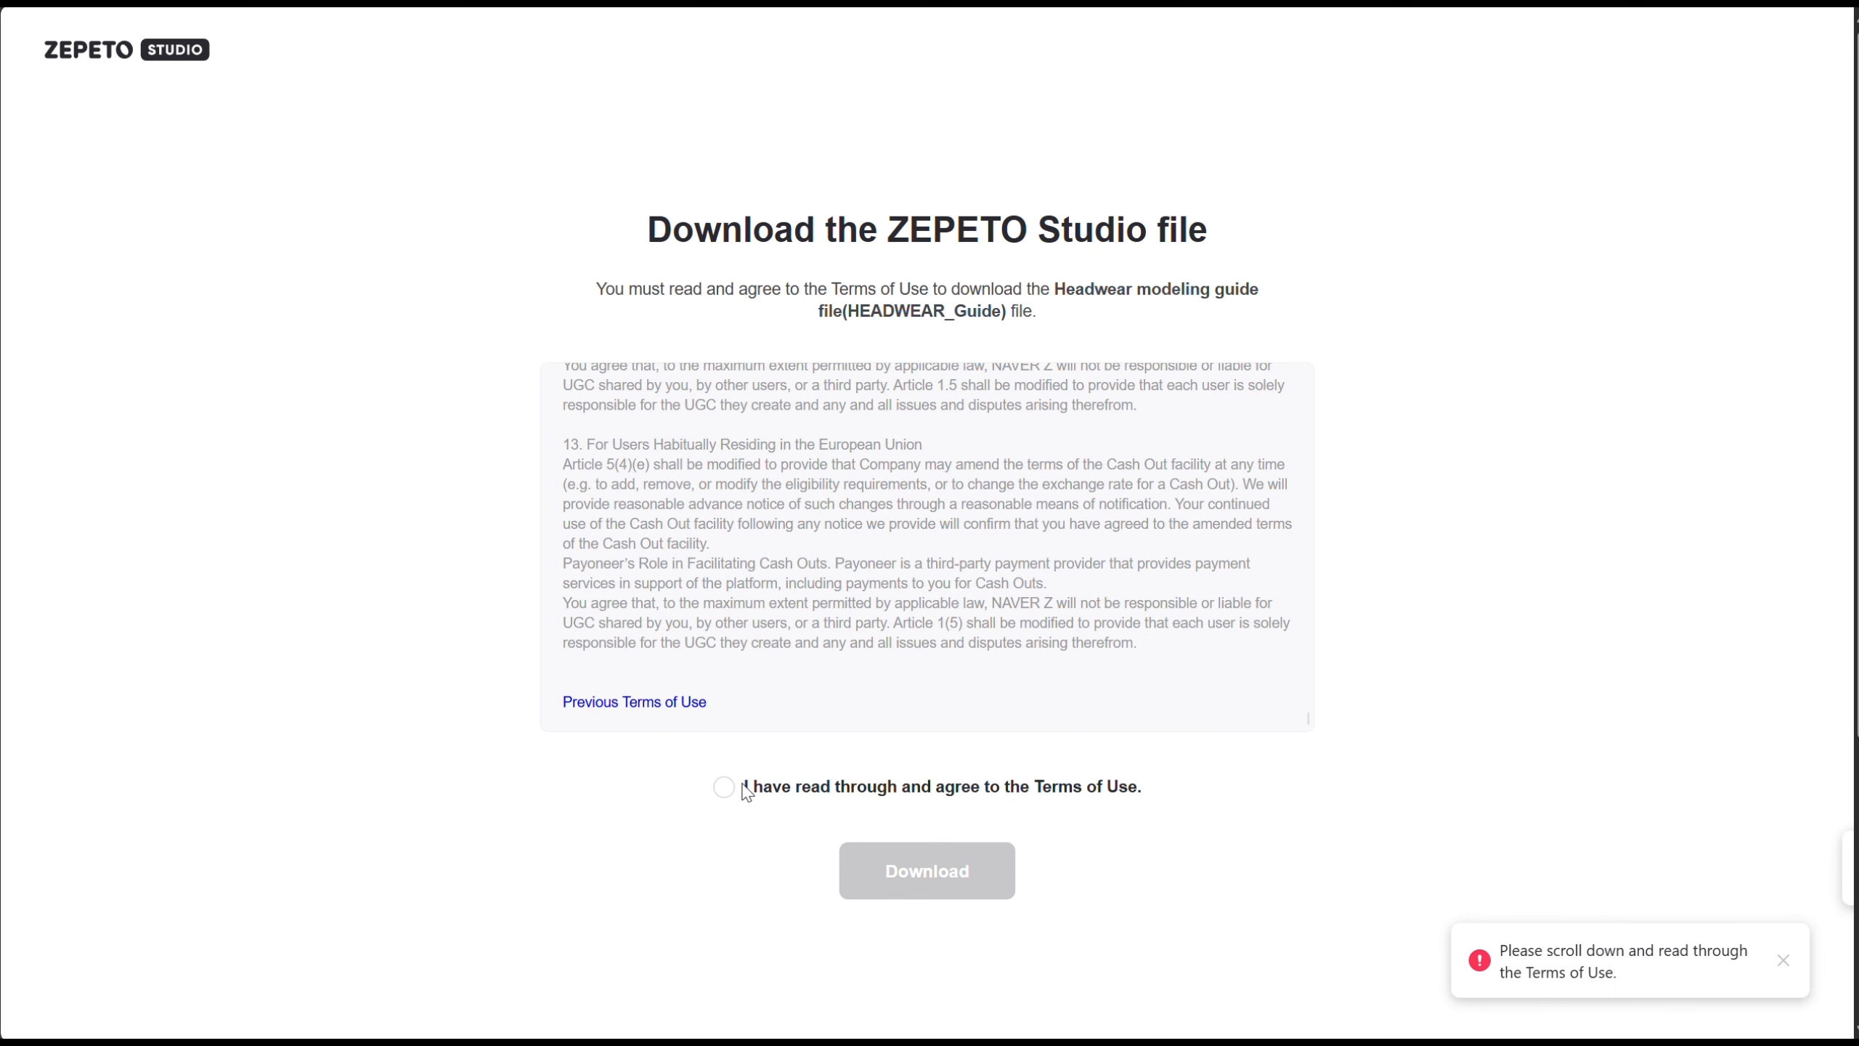
Agree to the Terms of Use for downloading the headwear modeling guide file
left_click(724, 786)
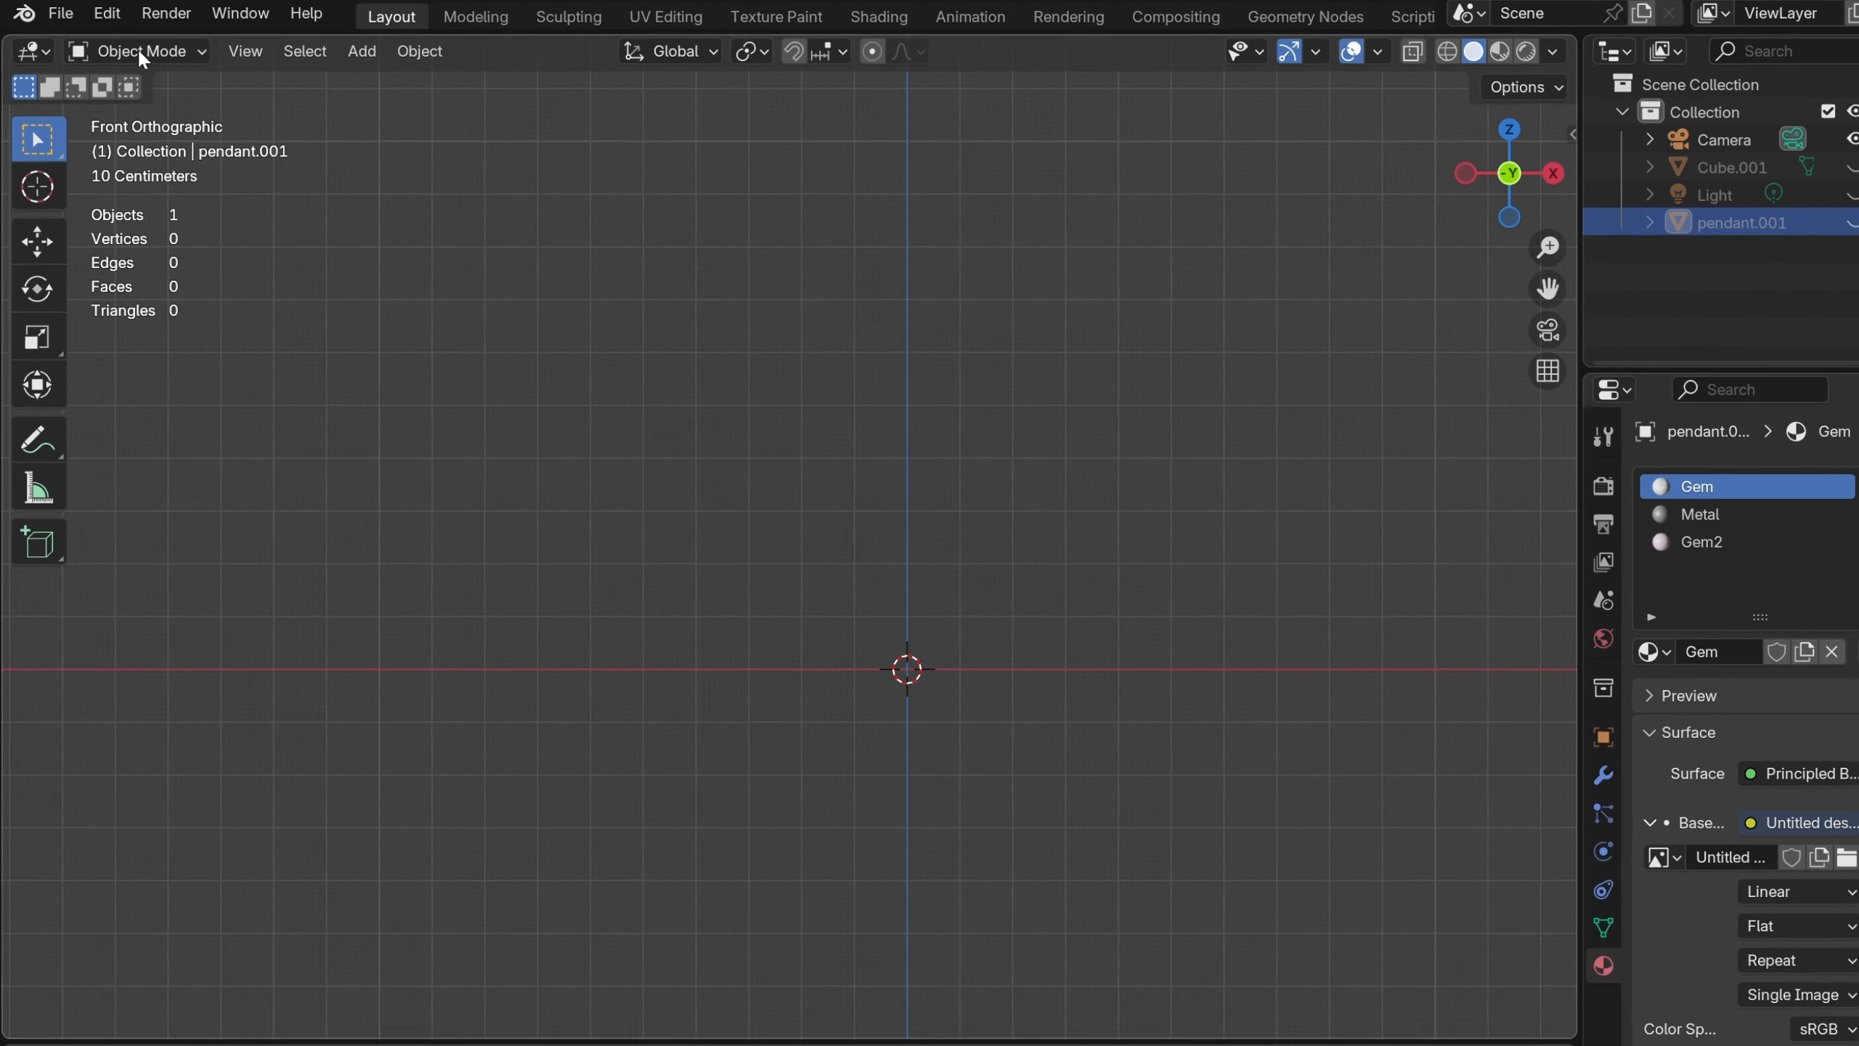
In Blender, import the FBX file "Headwear modeling guide file(HEADWEAR_Guide).fbx" from the Downloads folder
left_click(65, 18)
mouse_move(183, 515)
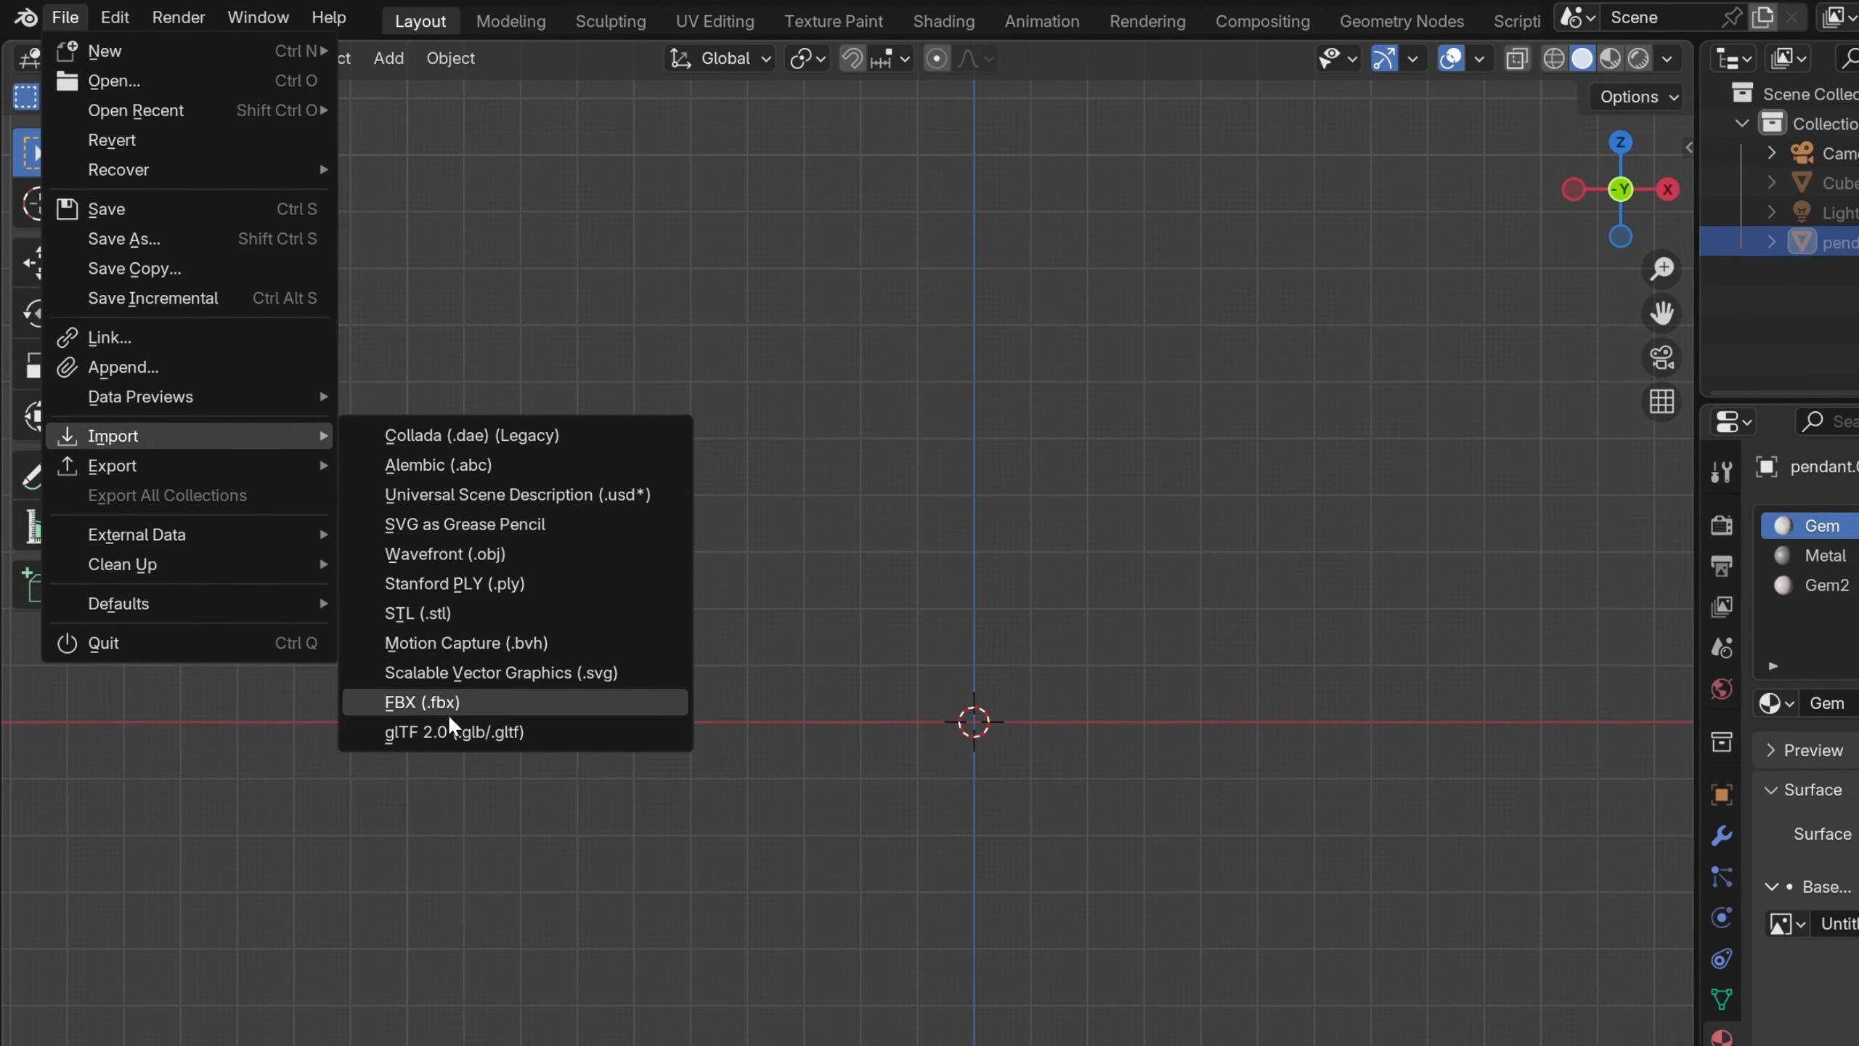
left_click(443, 701)
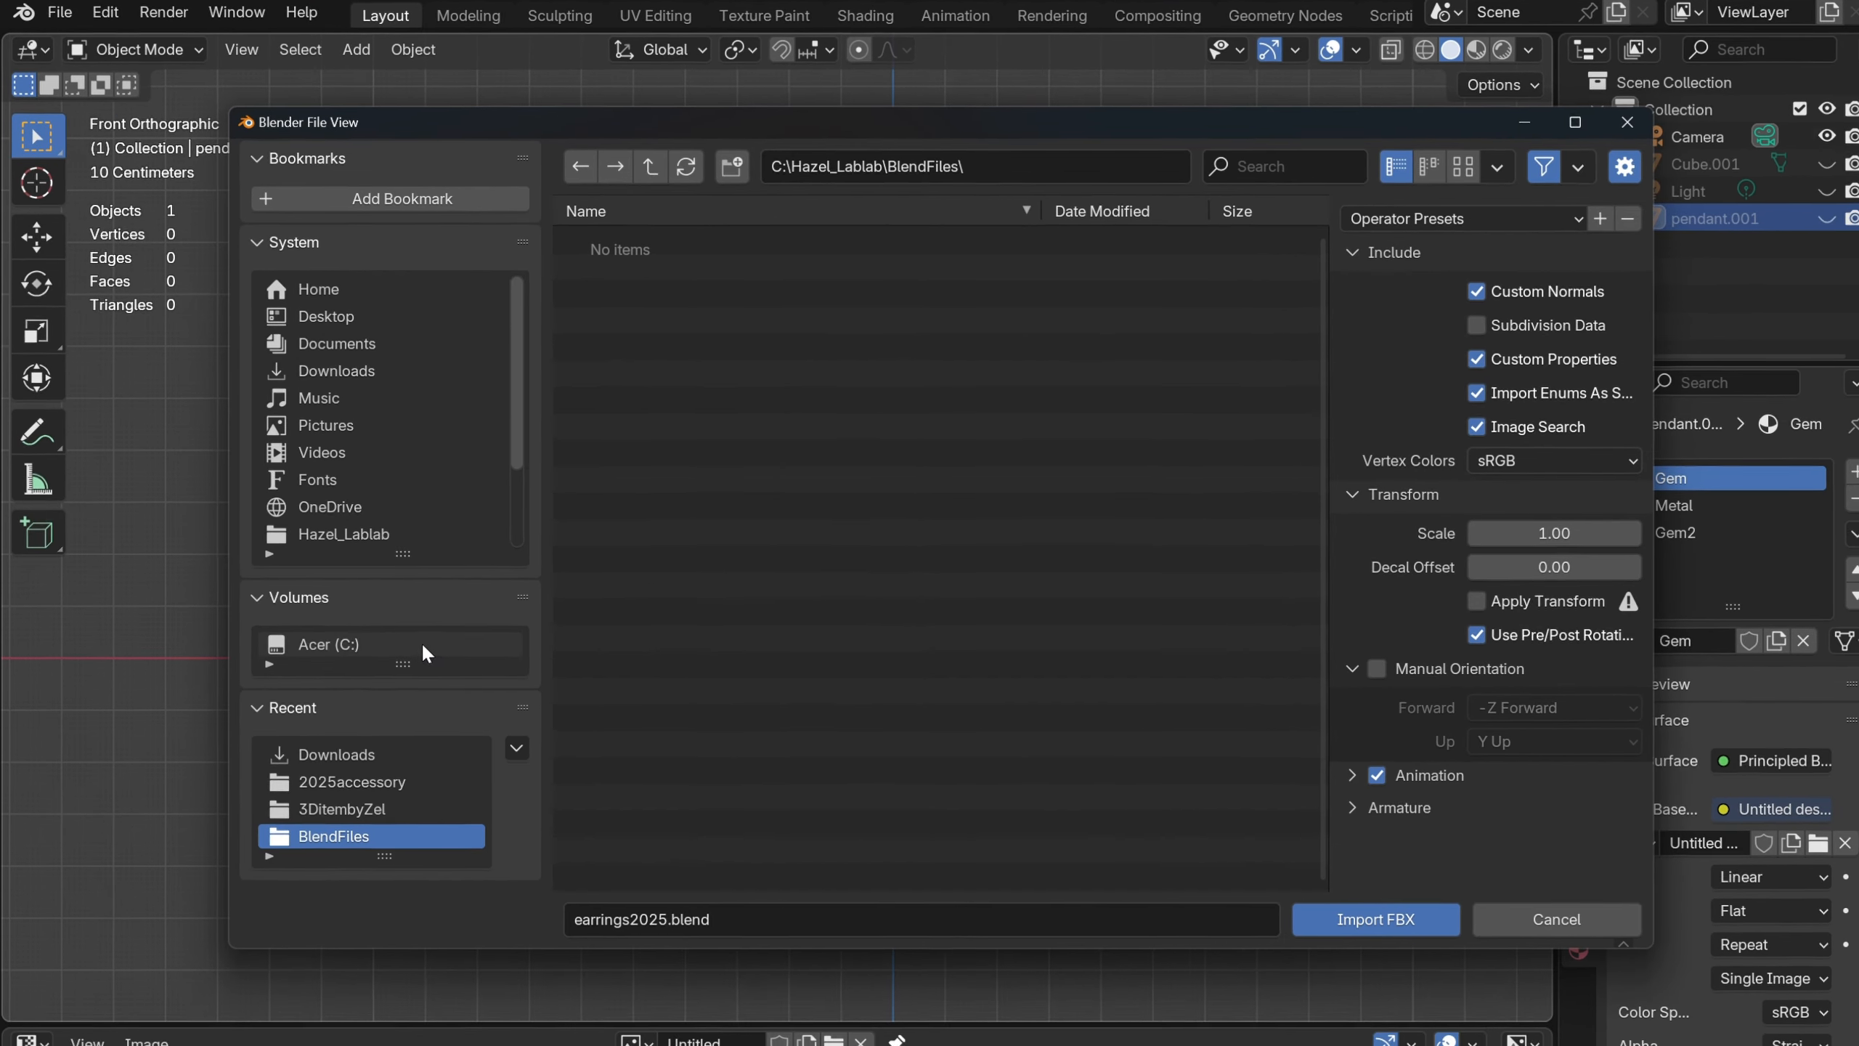
left_click(395, 835)
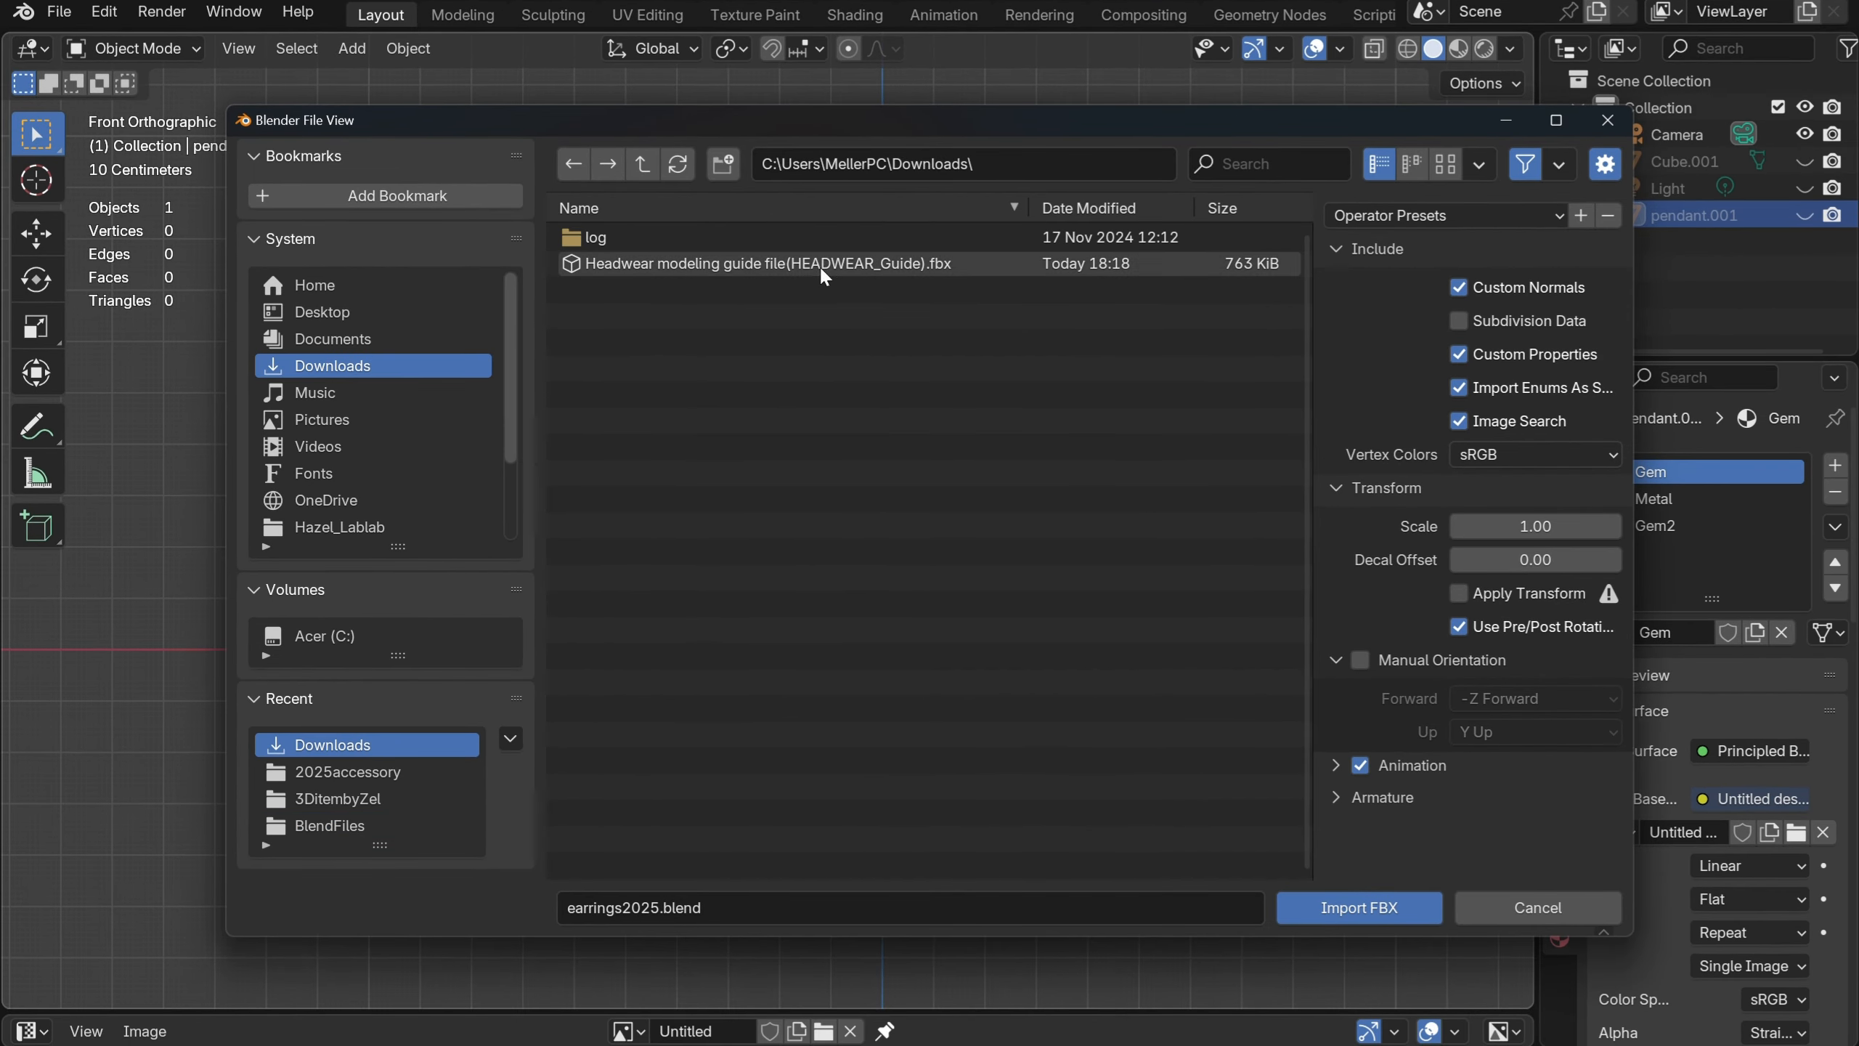
double_click(825, 261)
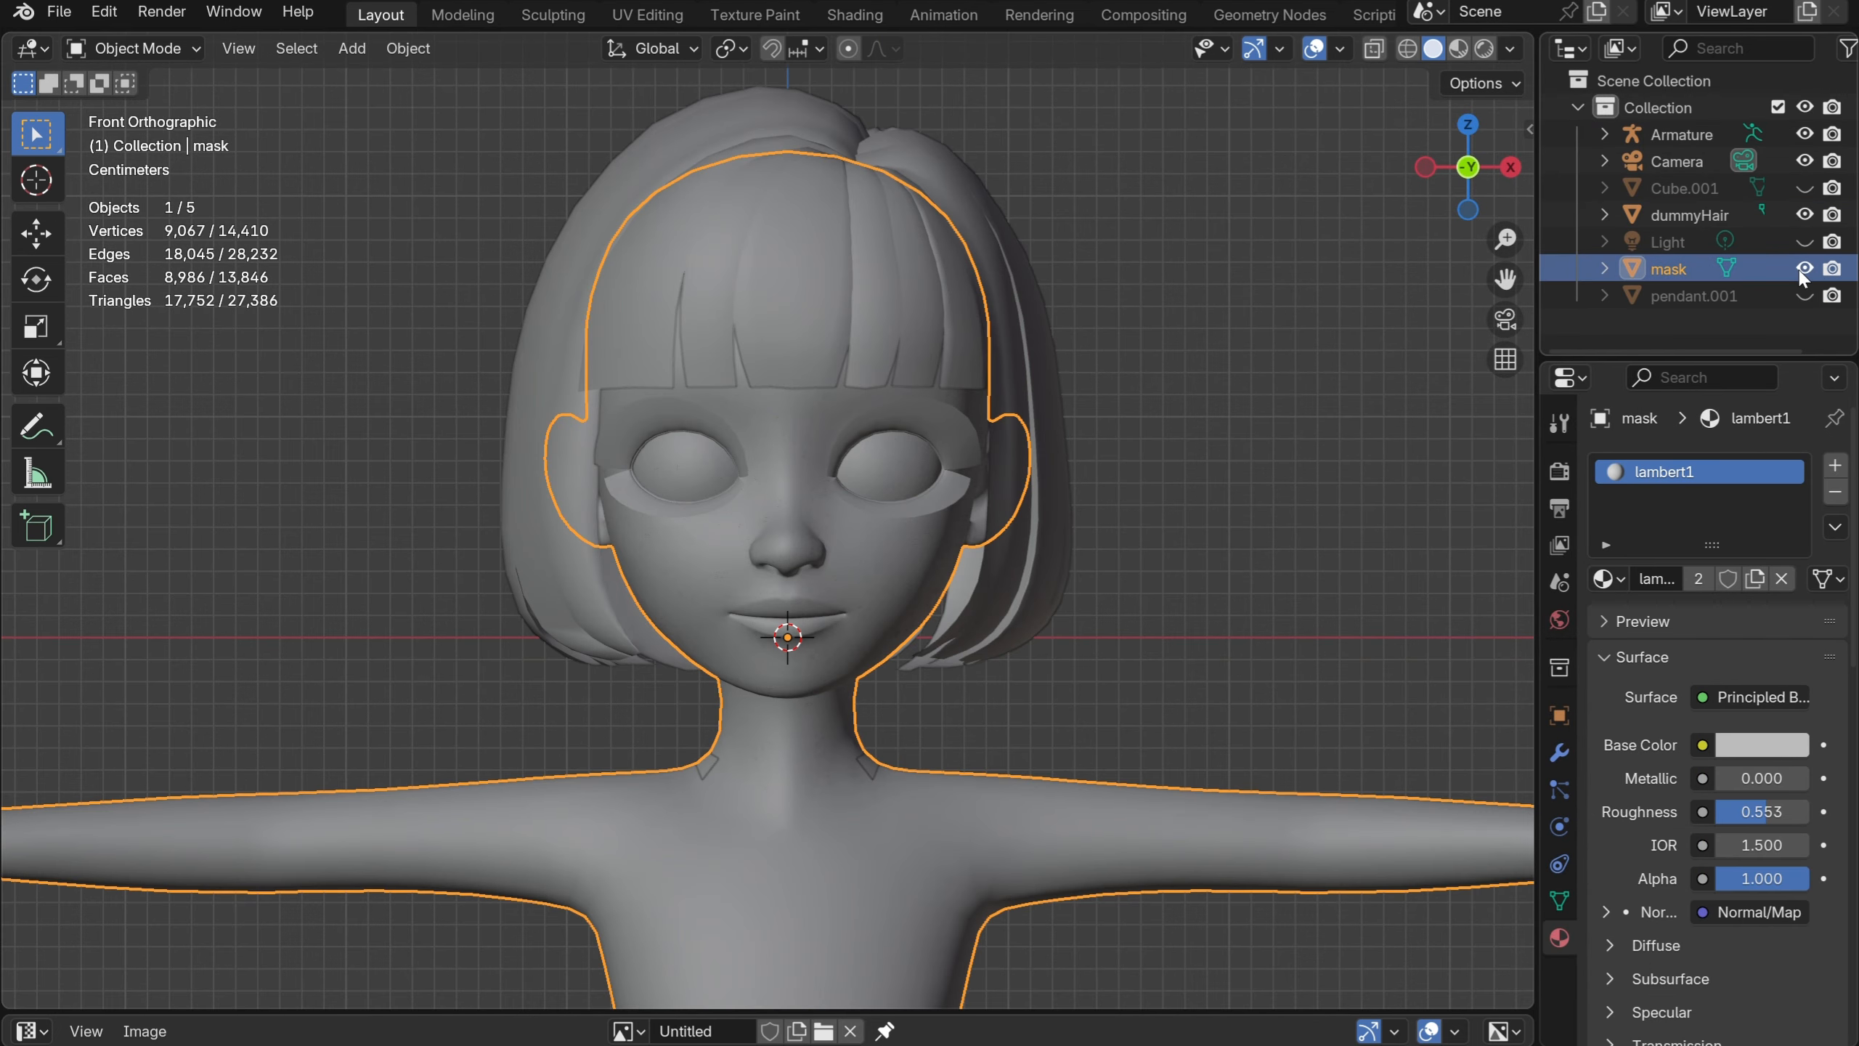
Hide dummyHair and the Armature with its dummyFace, keeping the mask body visible as the fitting reference
left_click(1776, 273)
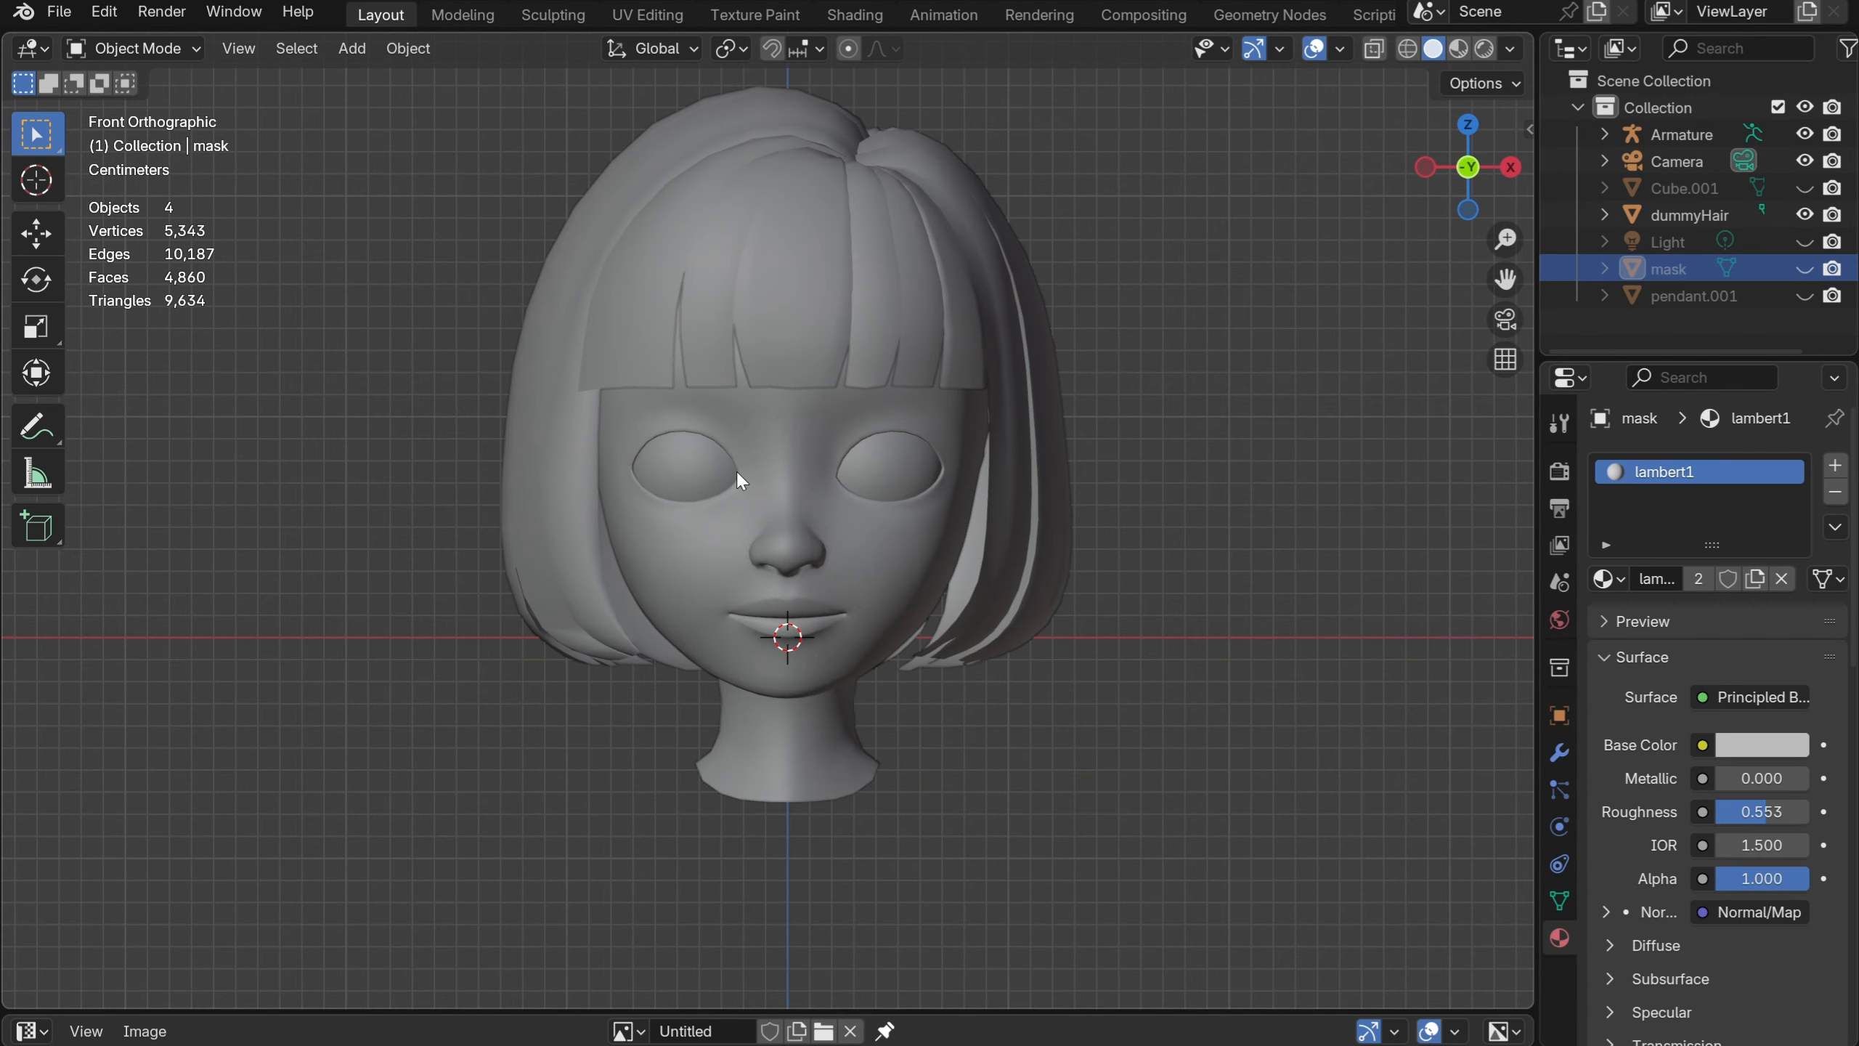
left_click(868, 402)
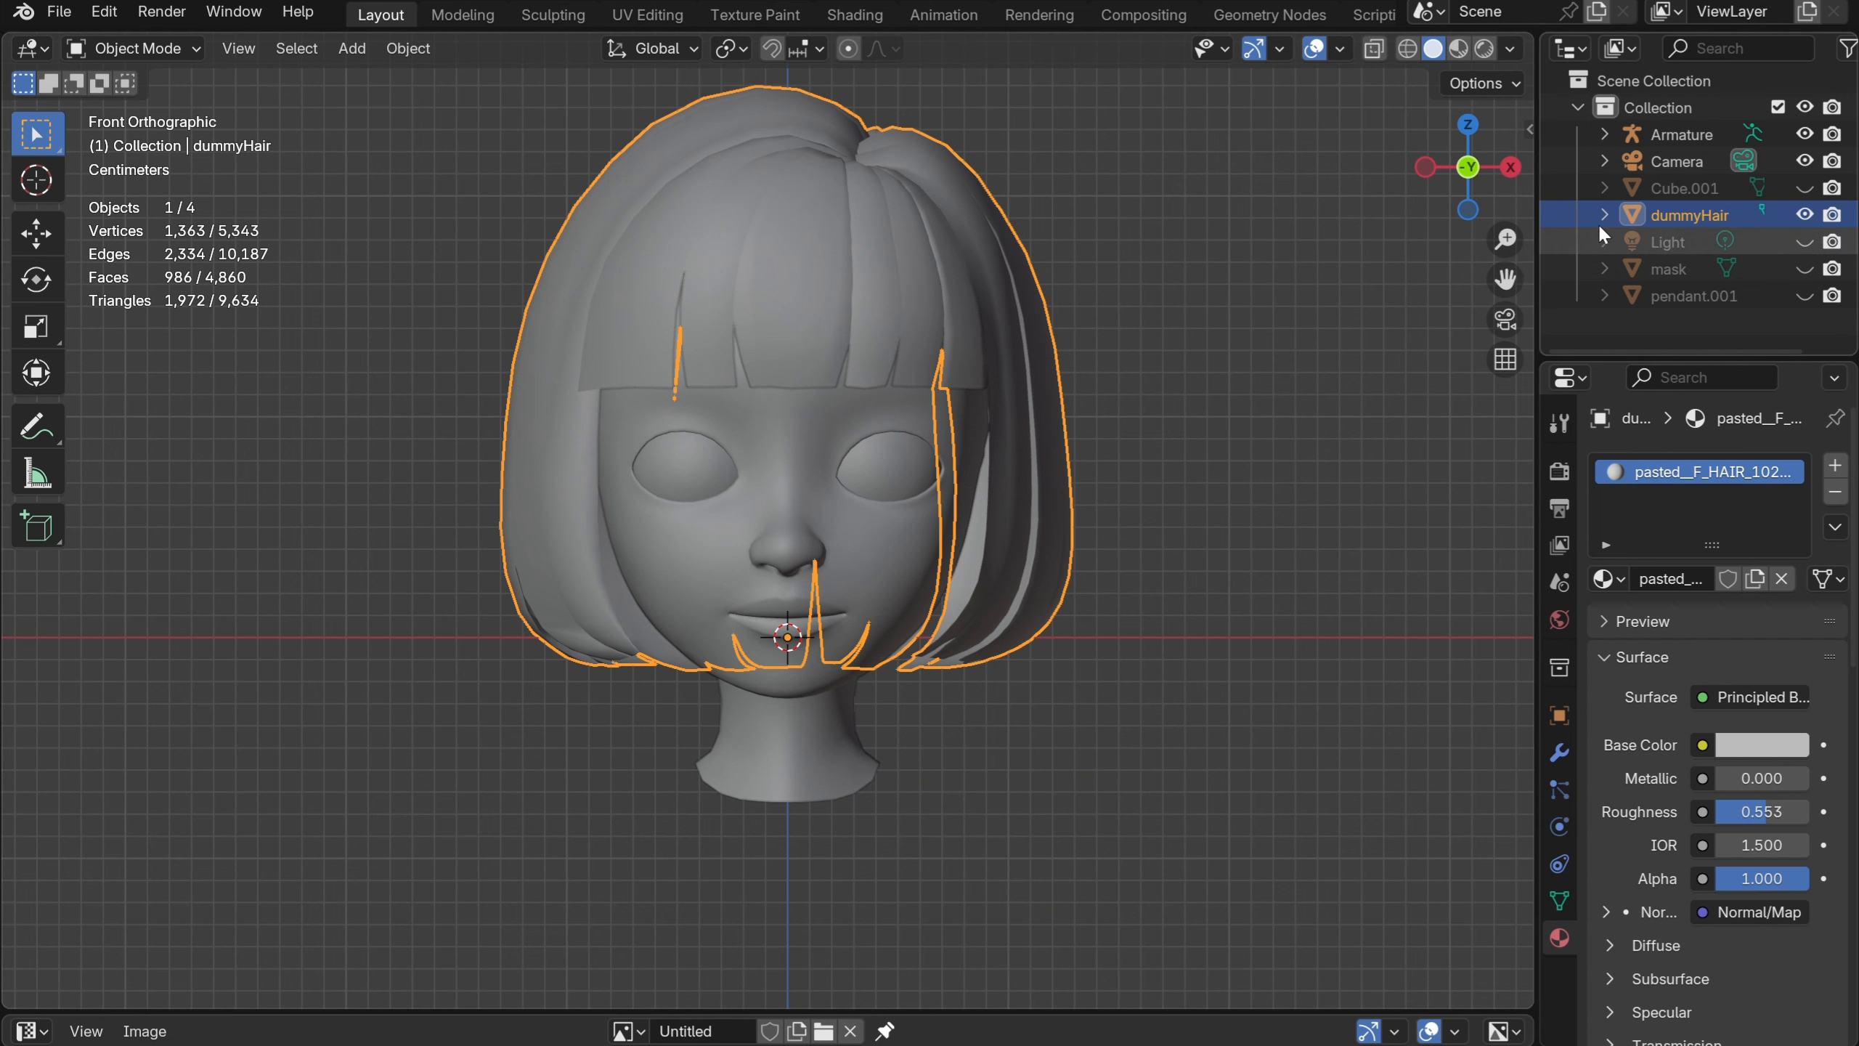
left_click(1804, 214)
left_click(769, 437)
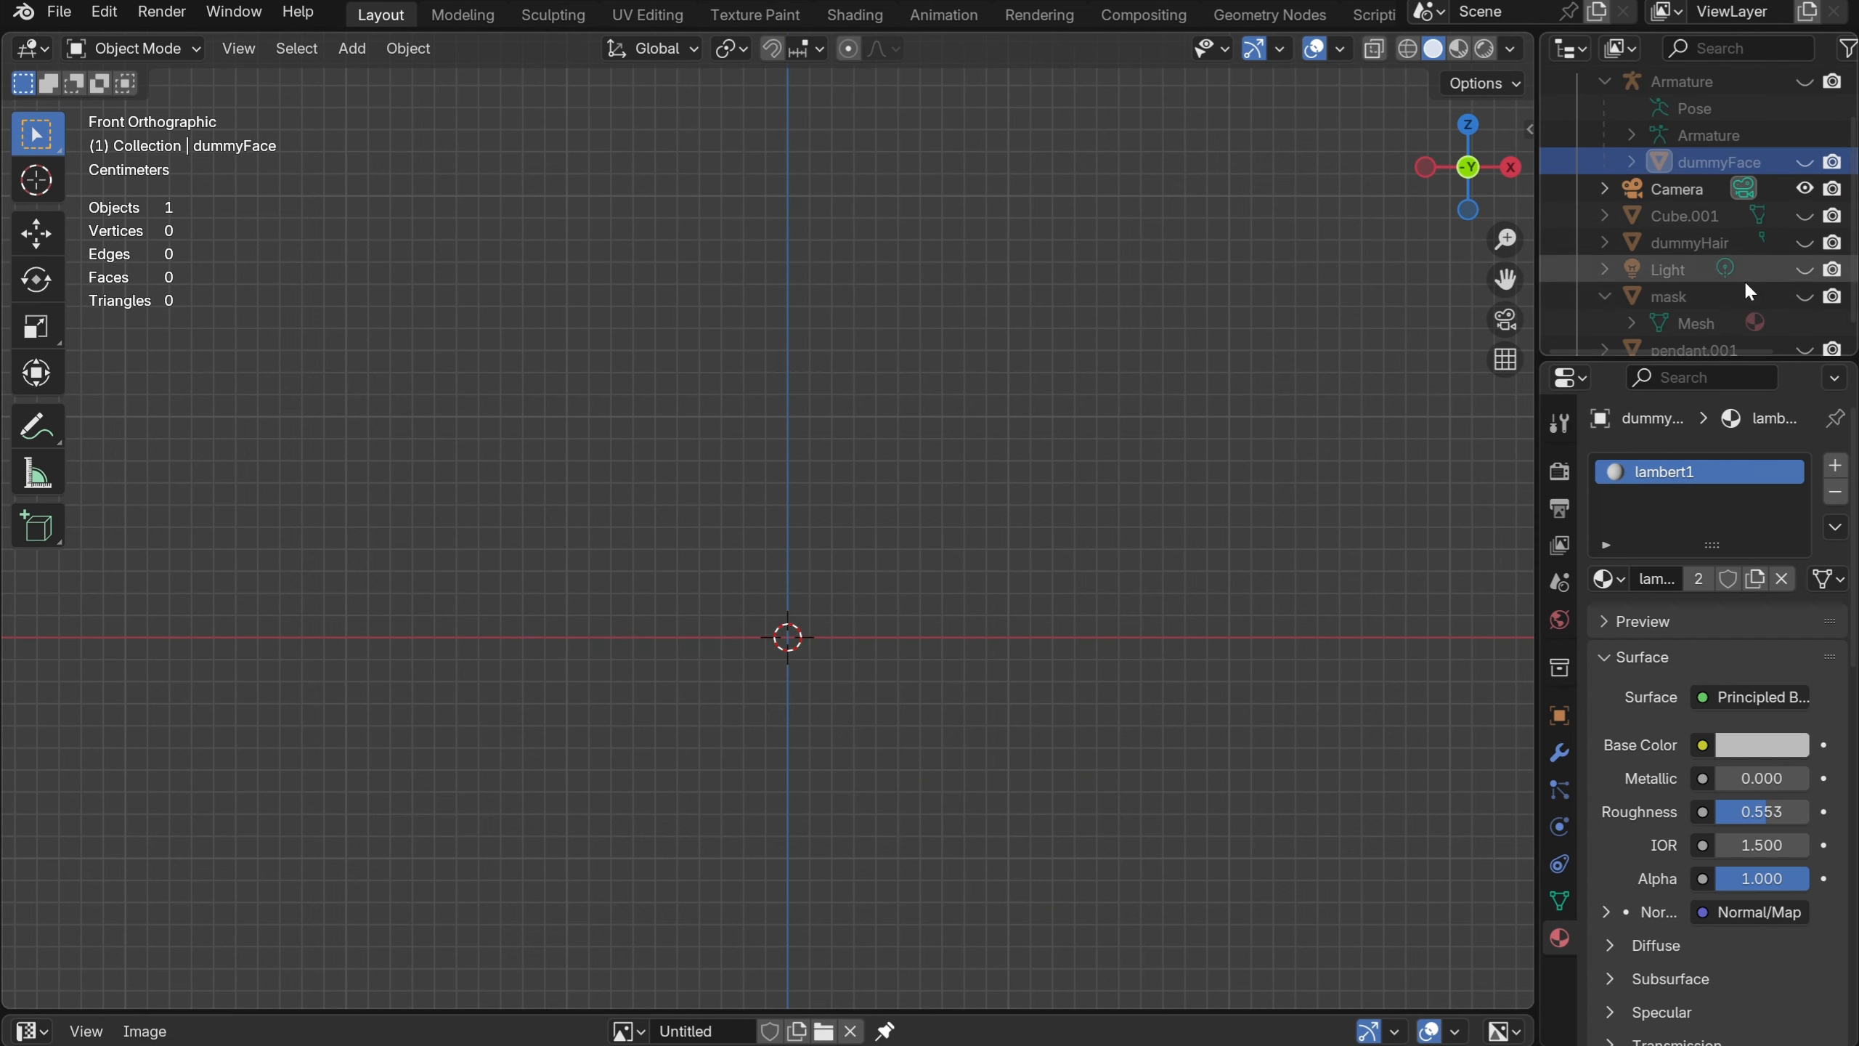
left_click(1804, 295)
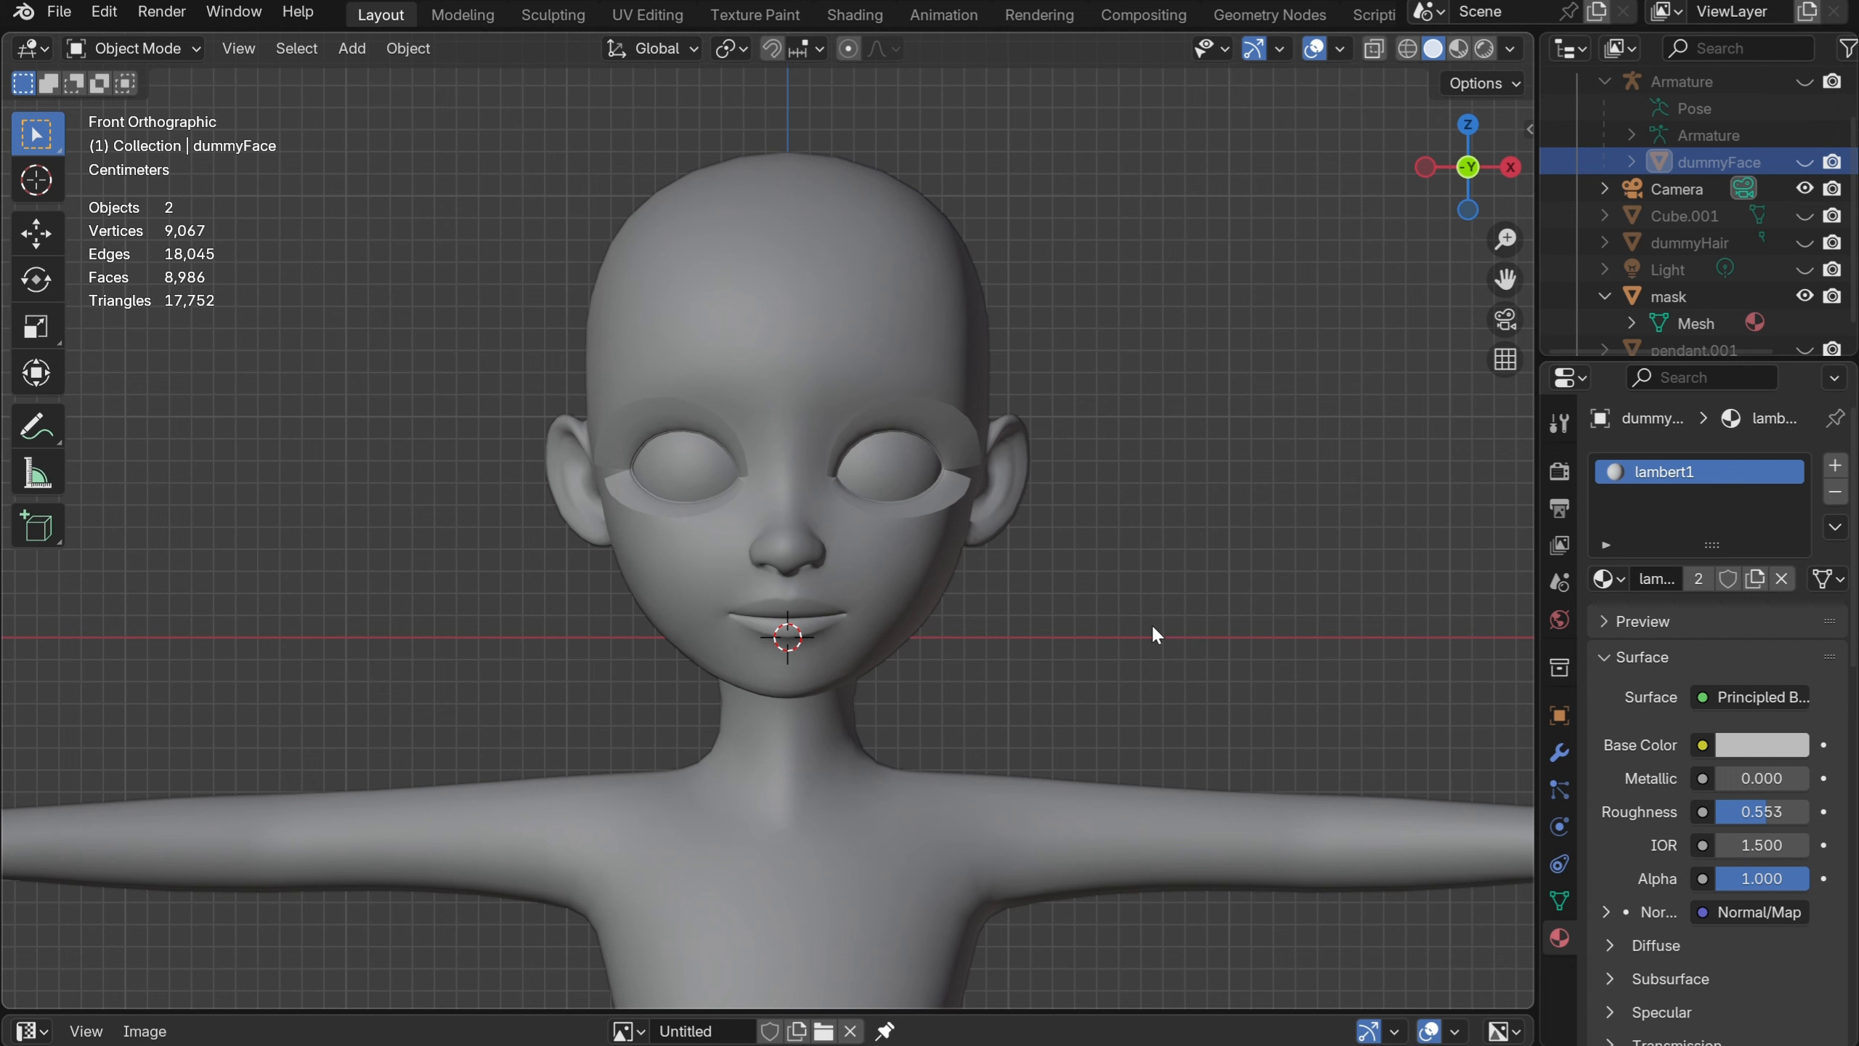
scroll(1154, 629, "down", 3)
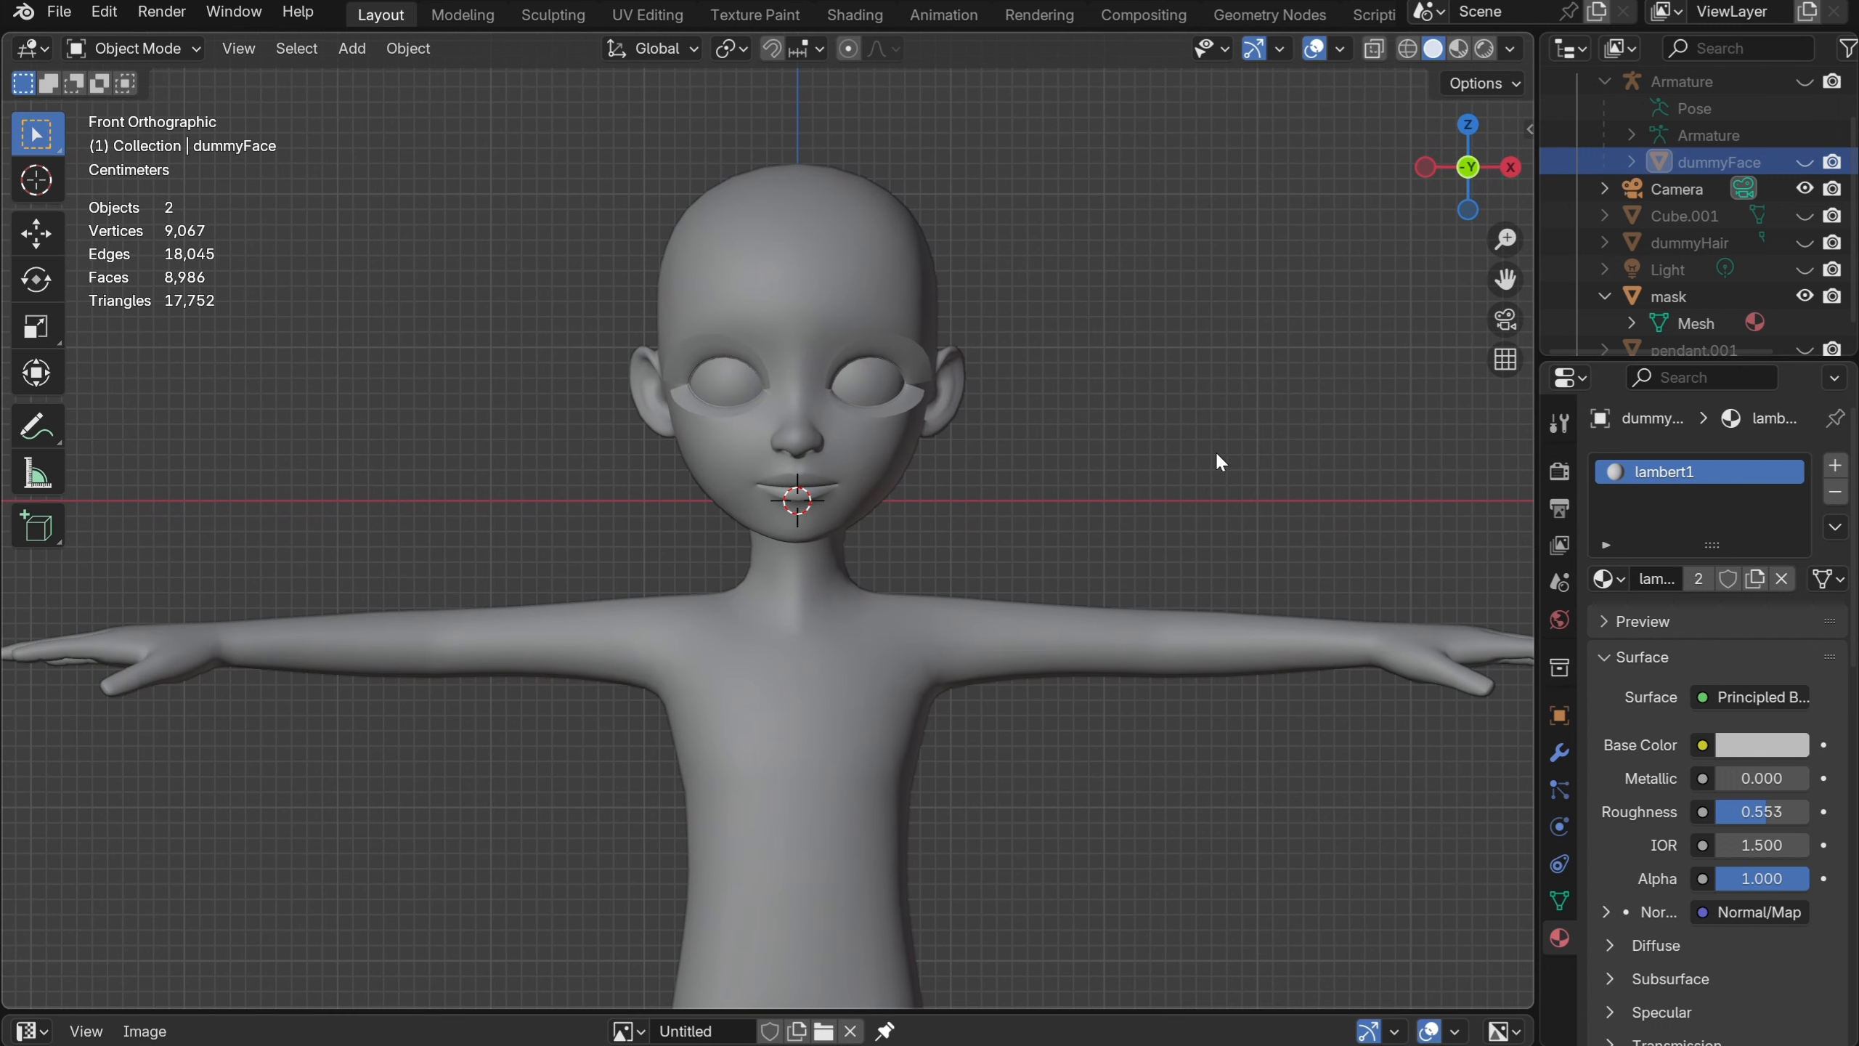
scroll(1656, 231, "down", 1)
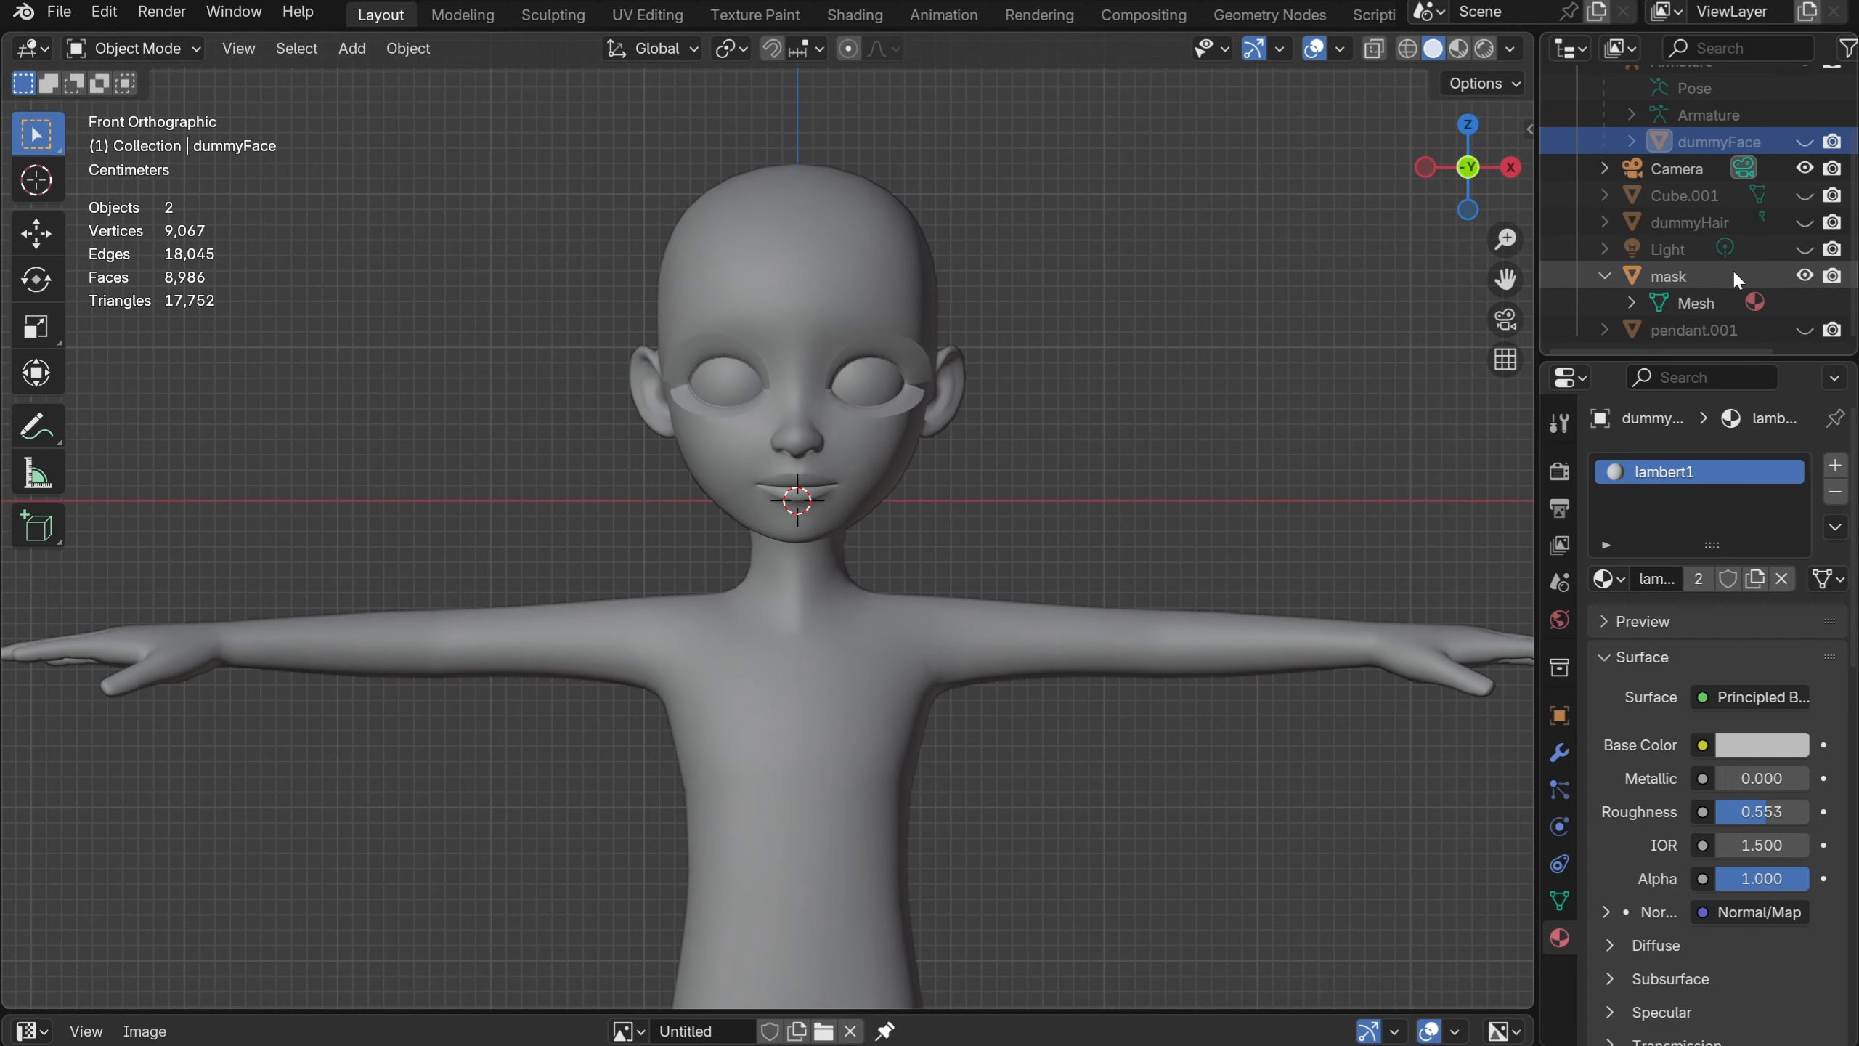
Collapse the mask and Armature hierarchies in the outliner
left_click(1603, 275)
scroll(1731, 224, "up", 2)
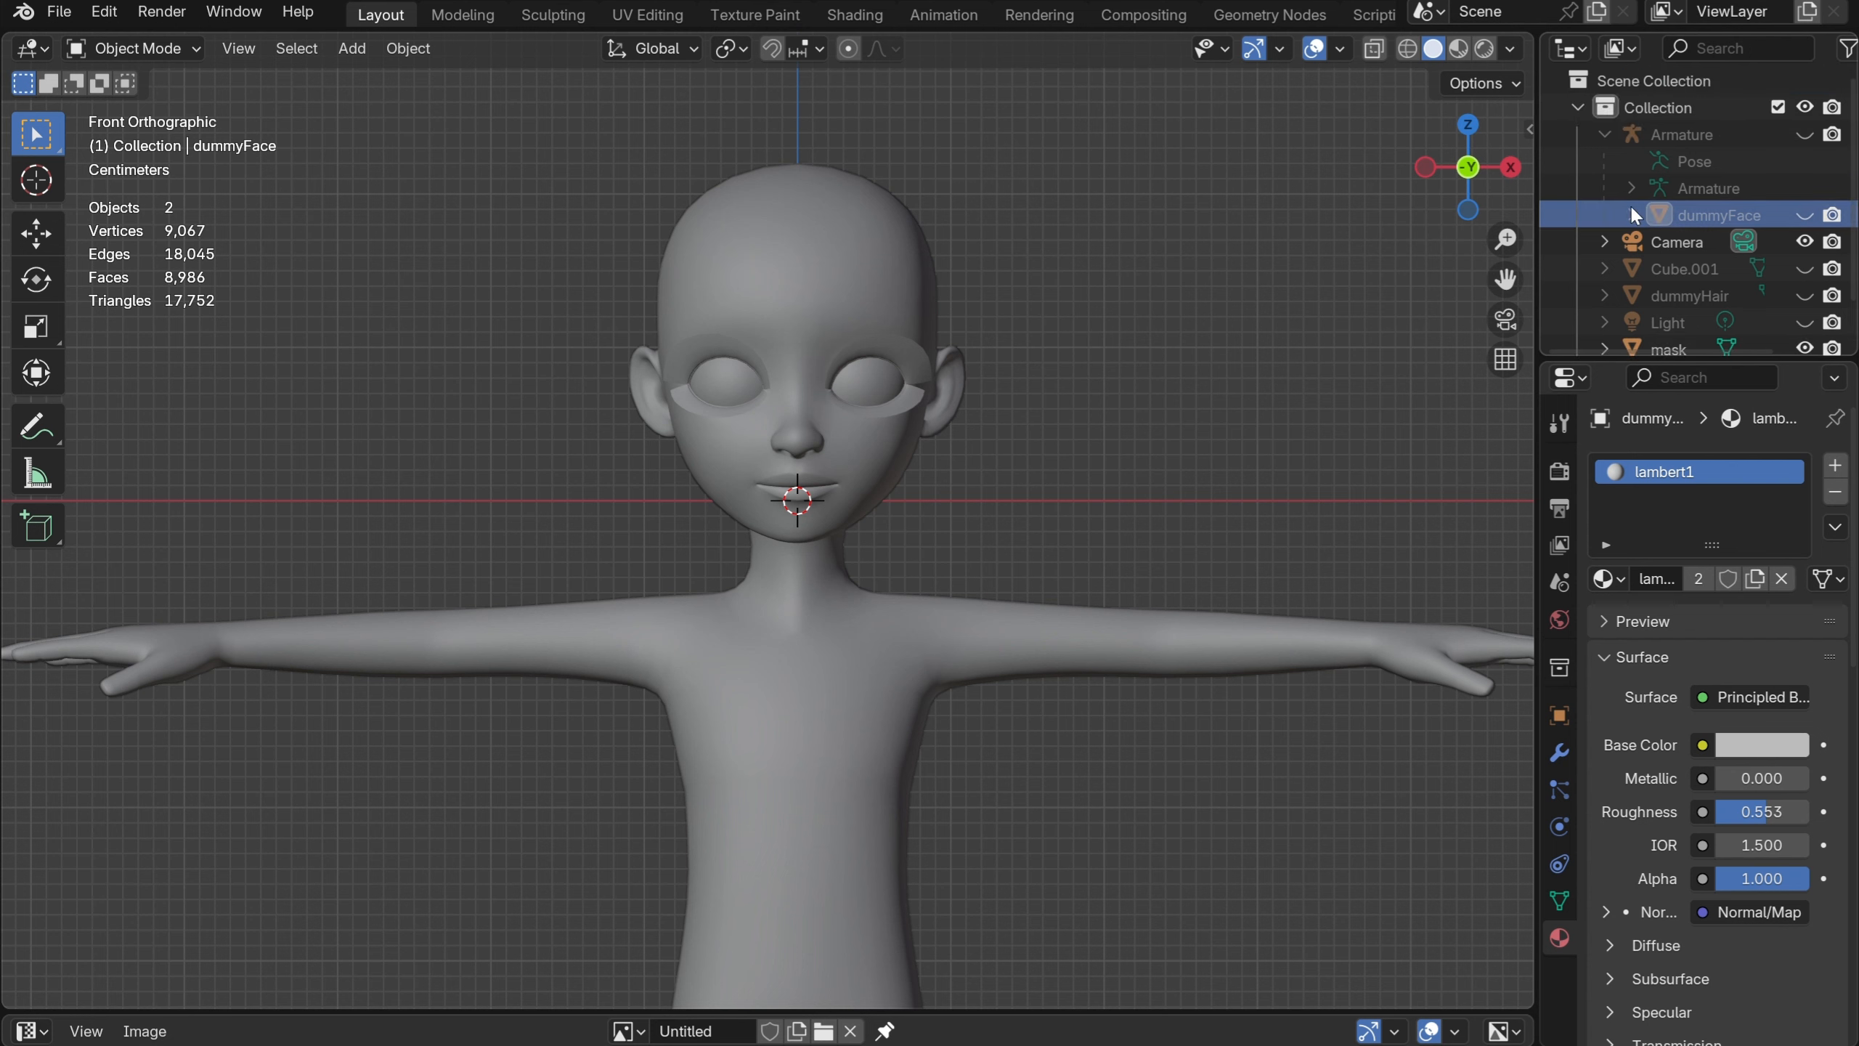
left_click(1602, 135)
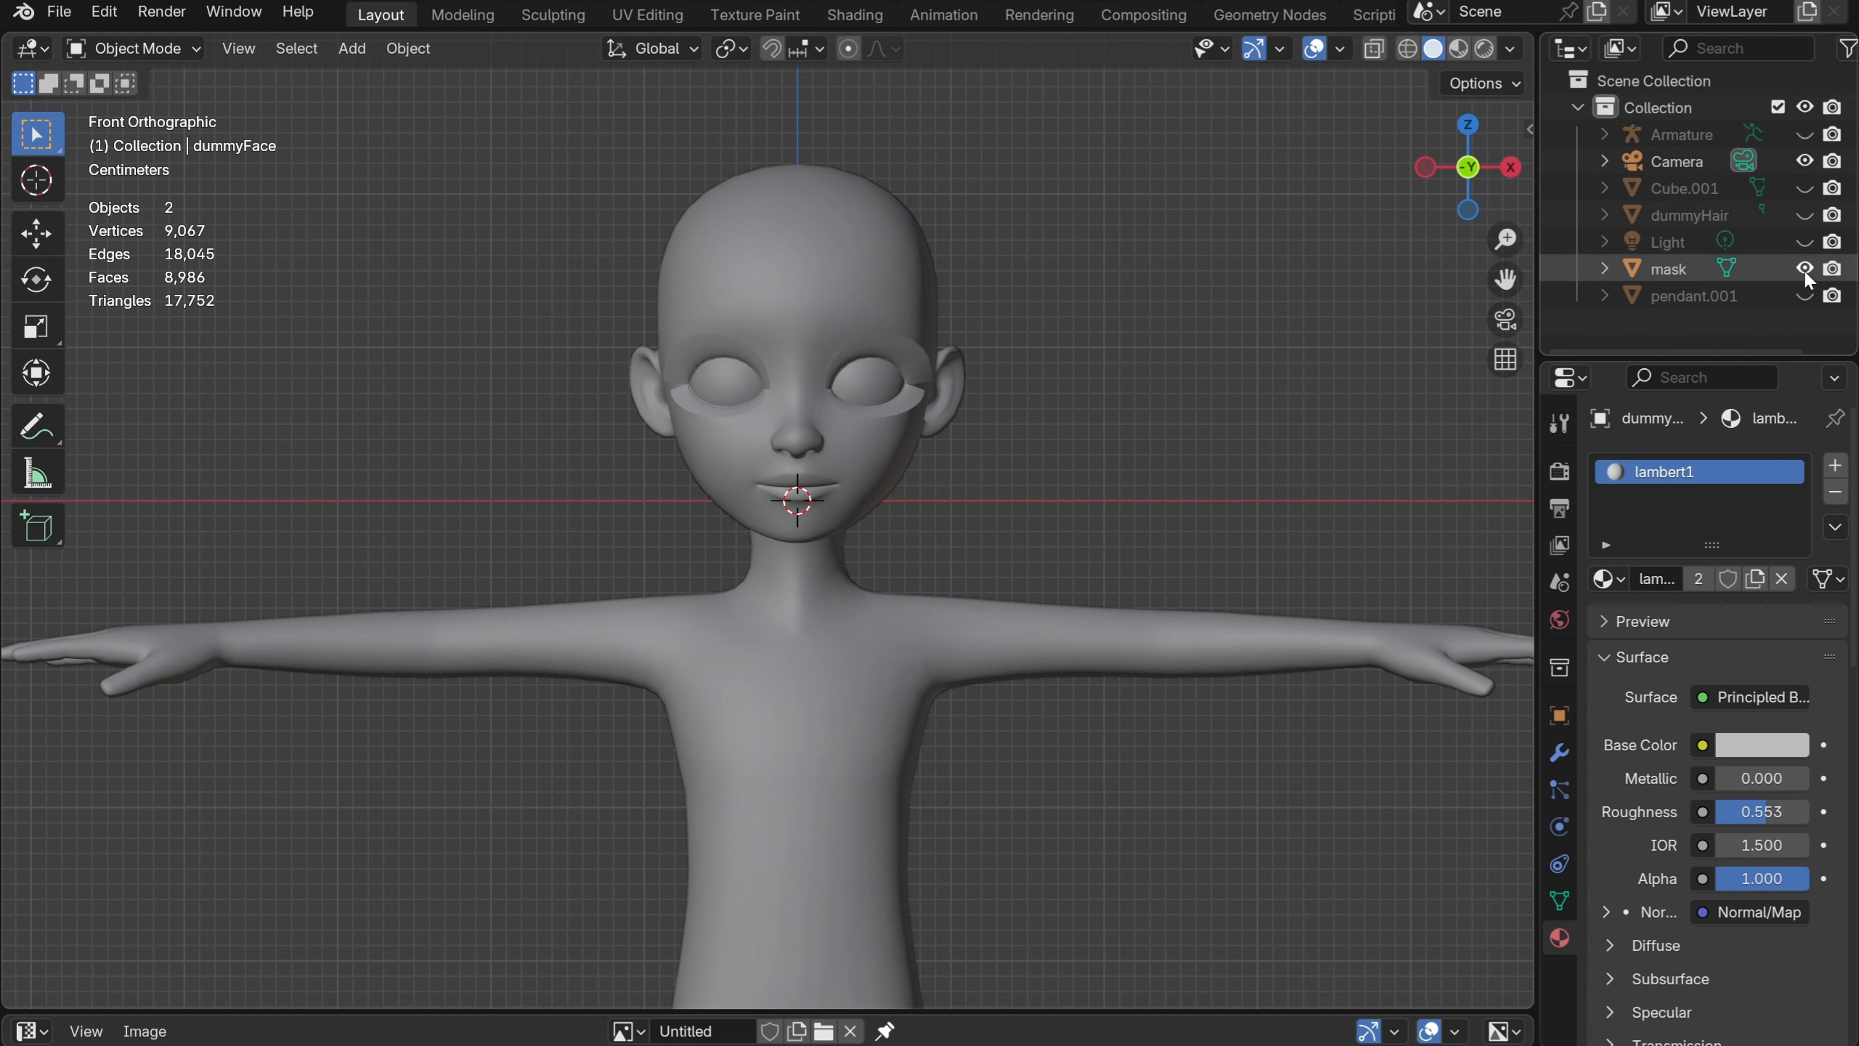
Unhide pendant.001 and scale it down uniformly by a factor of about 0.134
left_click(1804, 294)
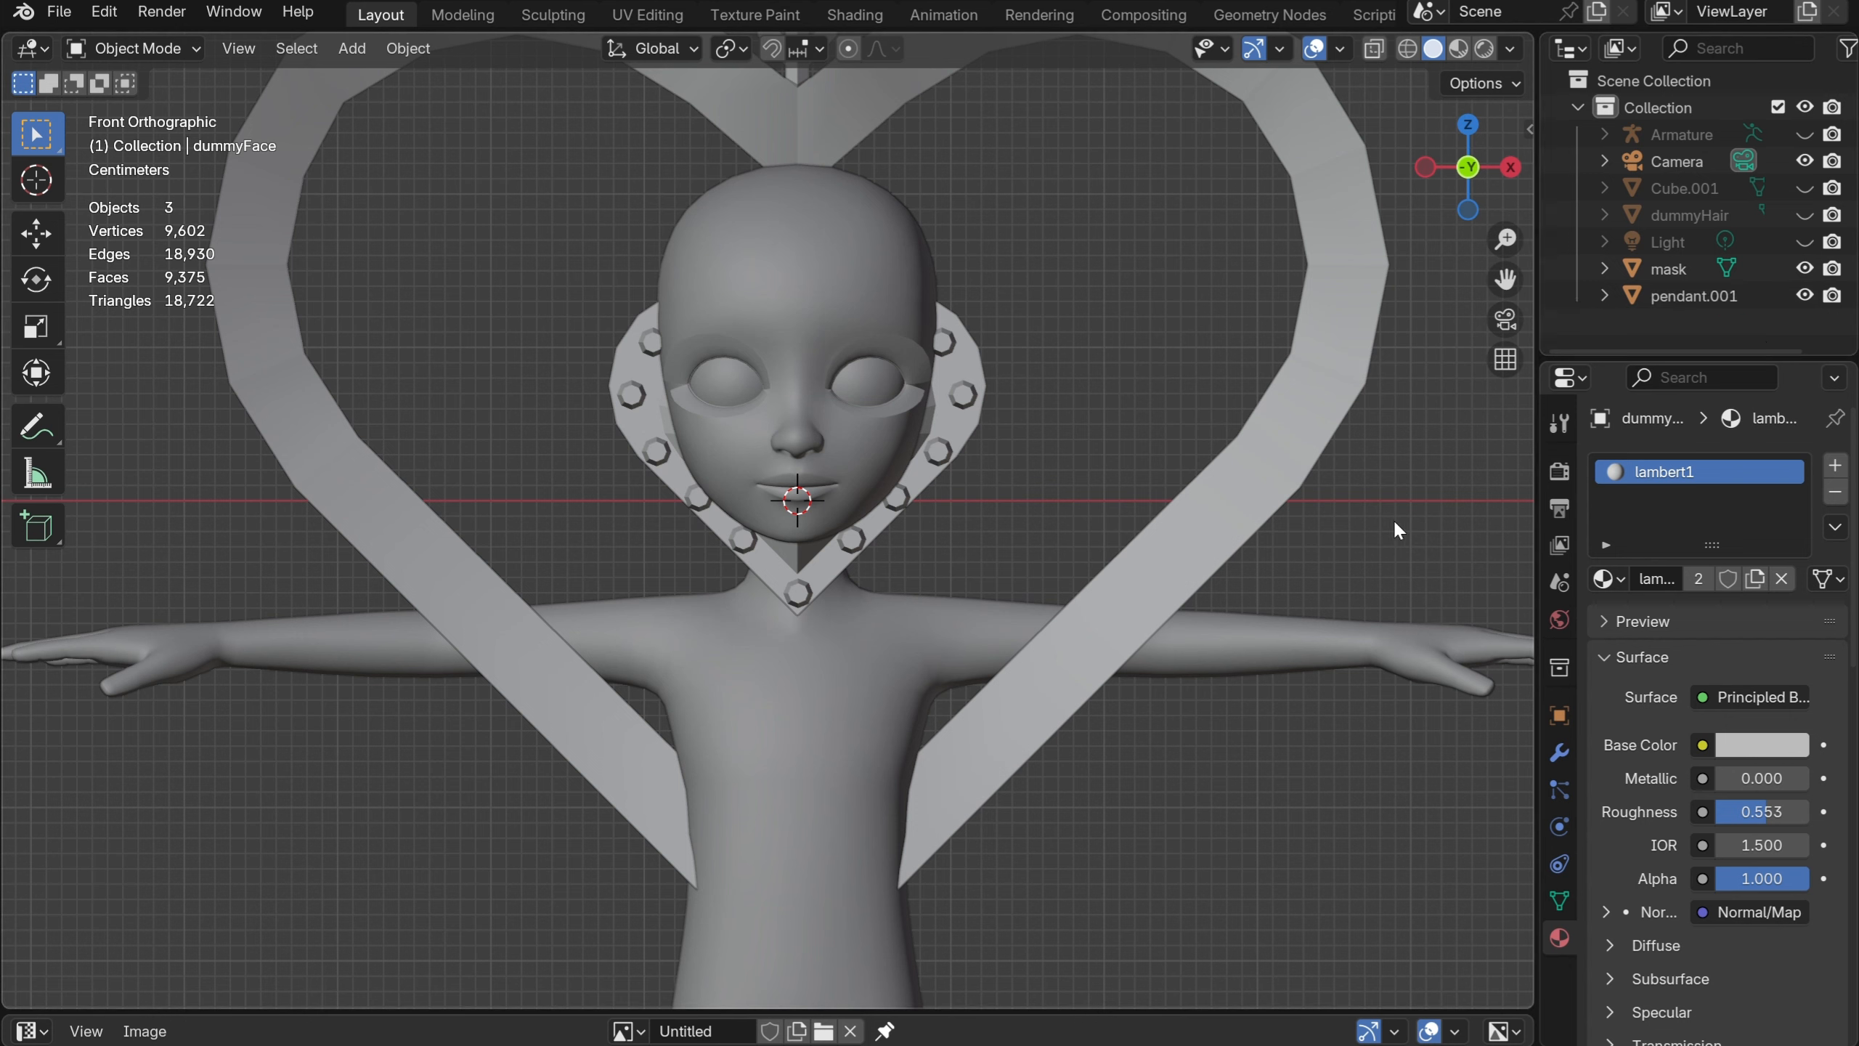
left_click(1321, 317)
scroll(1151, 453, "down", 7)
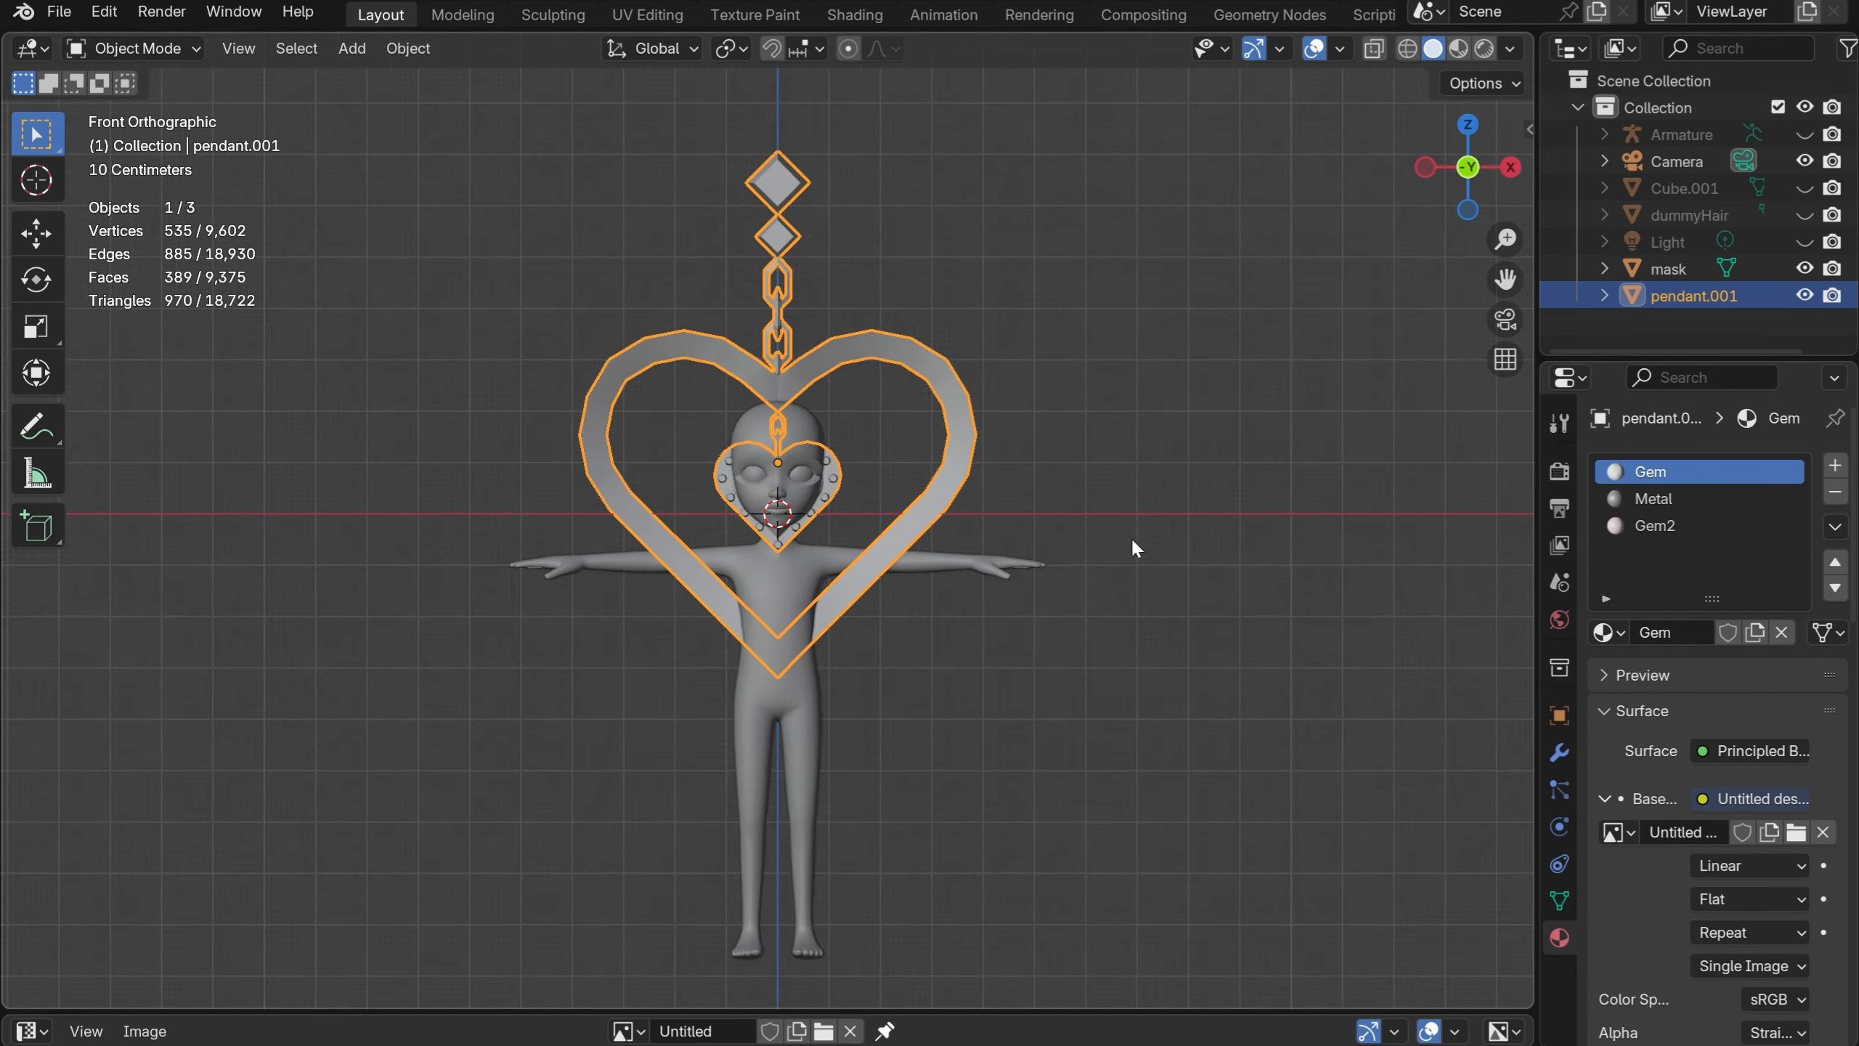
scroll(1127, 410, "up", 3)
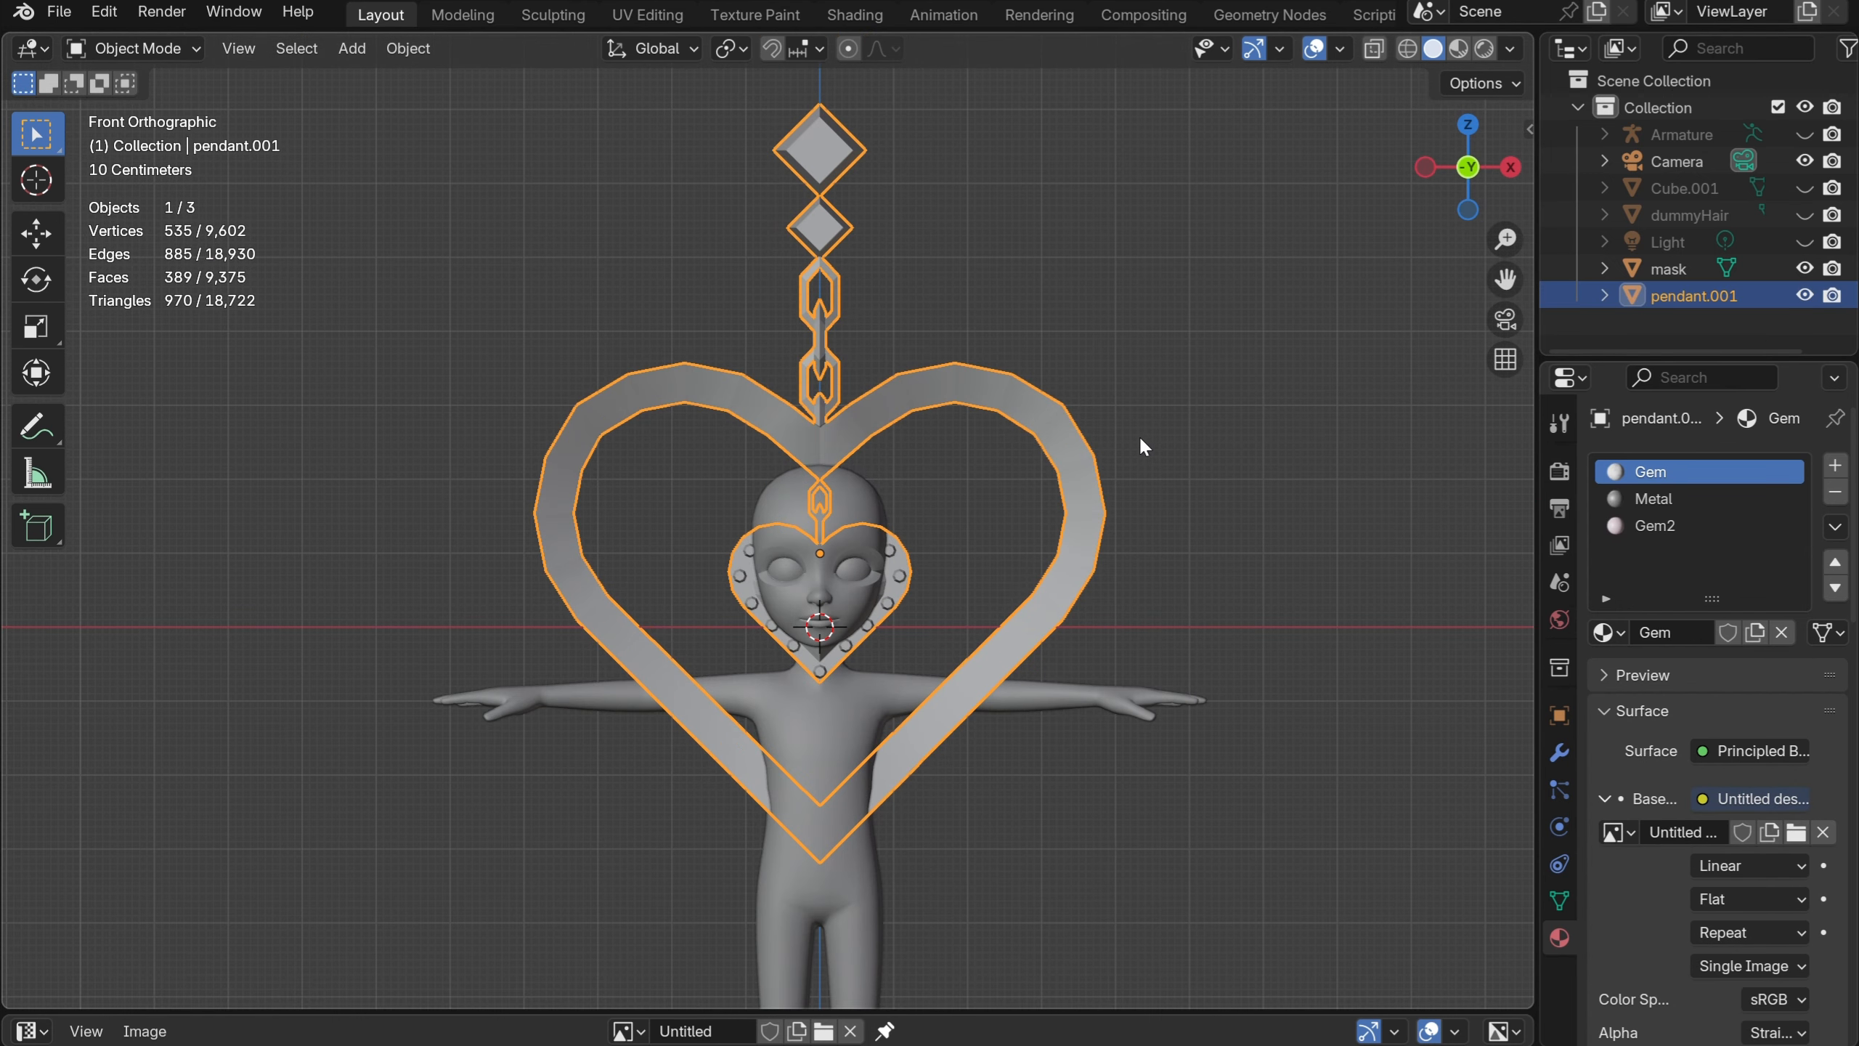
key("s")
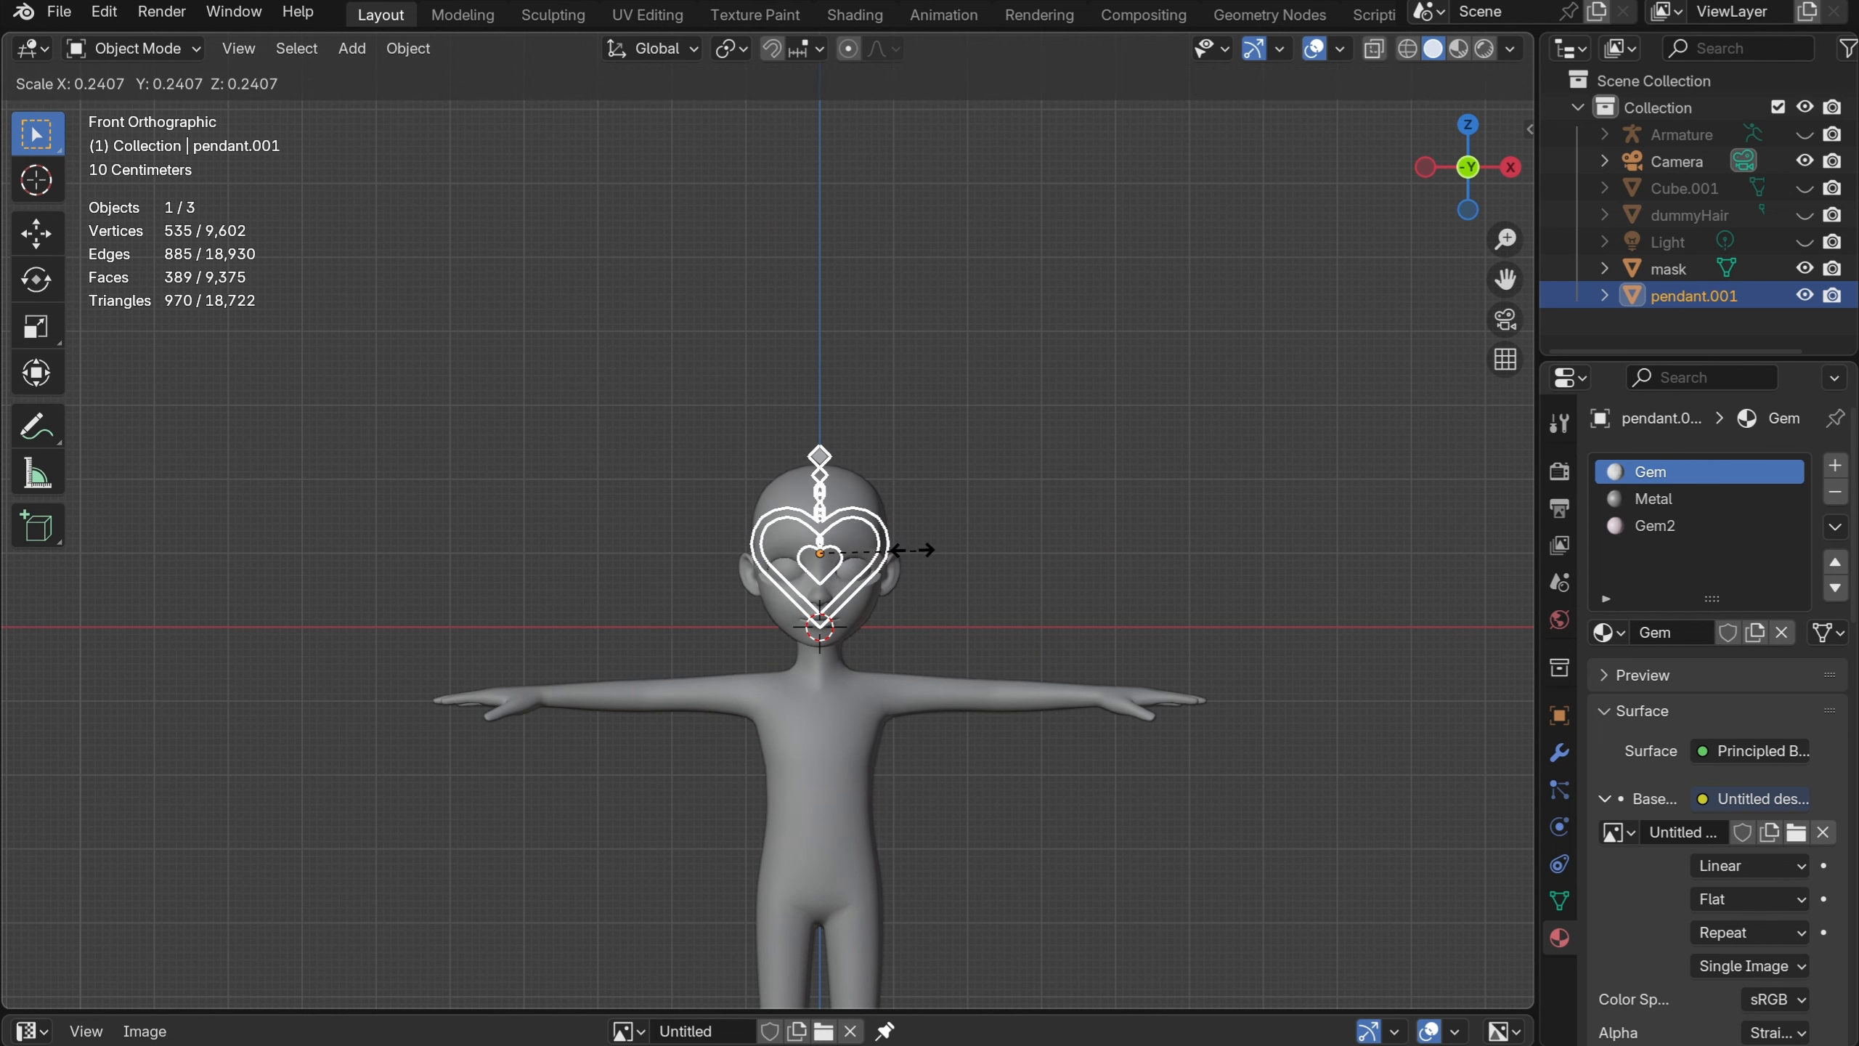
left_click(883, 599)
scroll(883, 599, "up", 4)
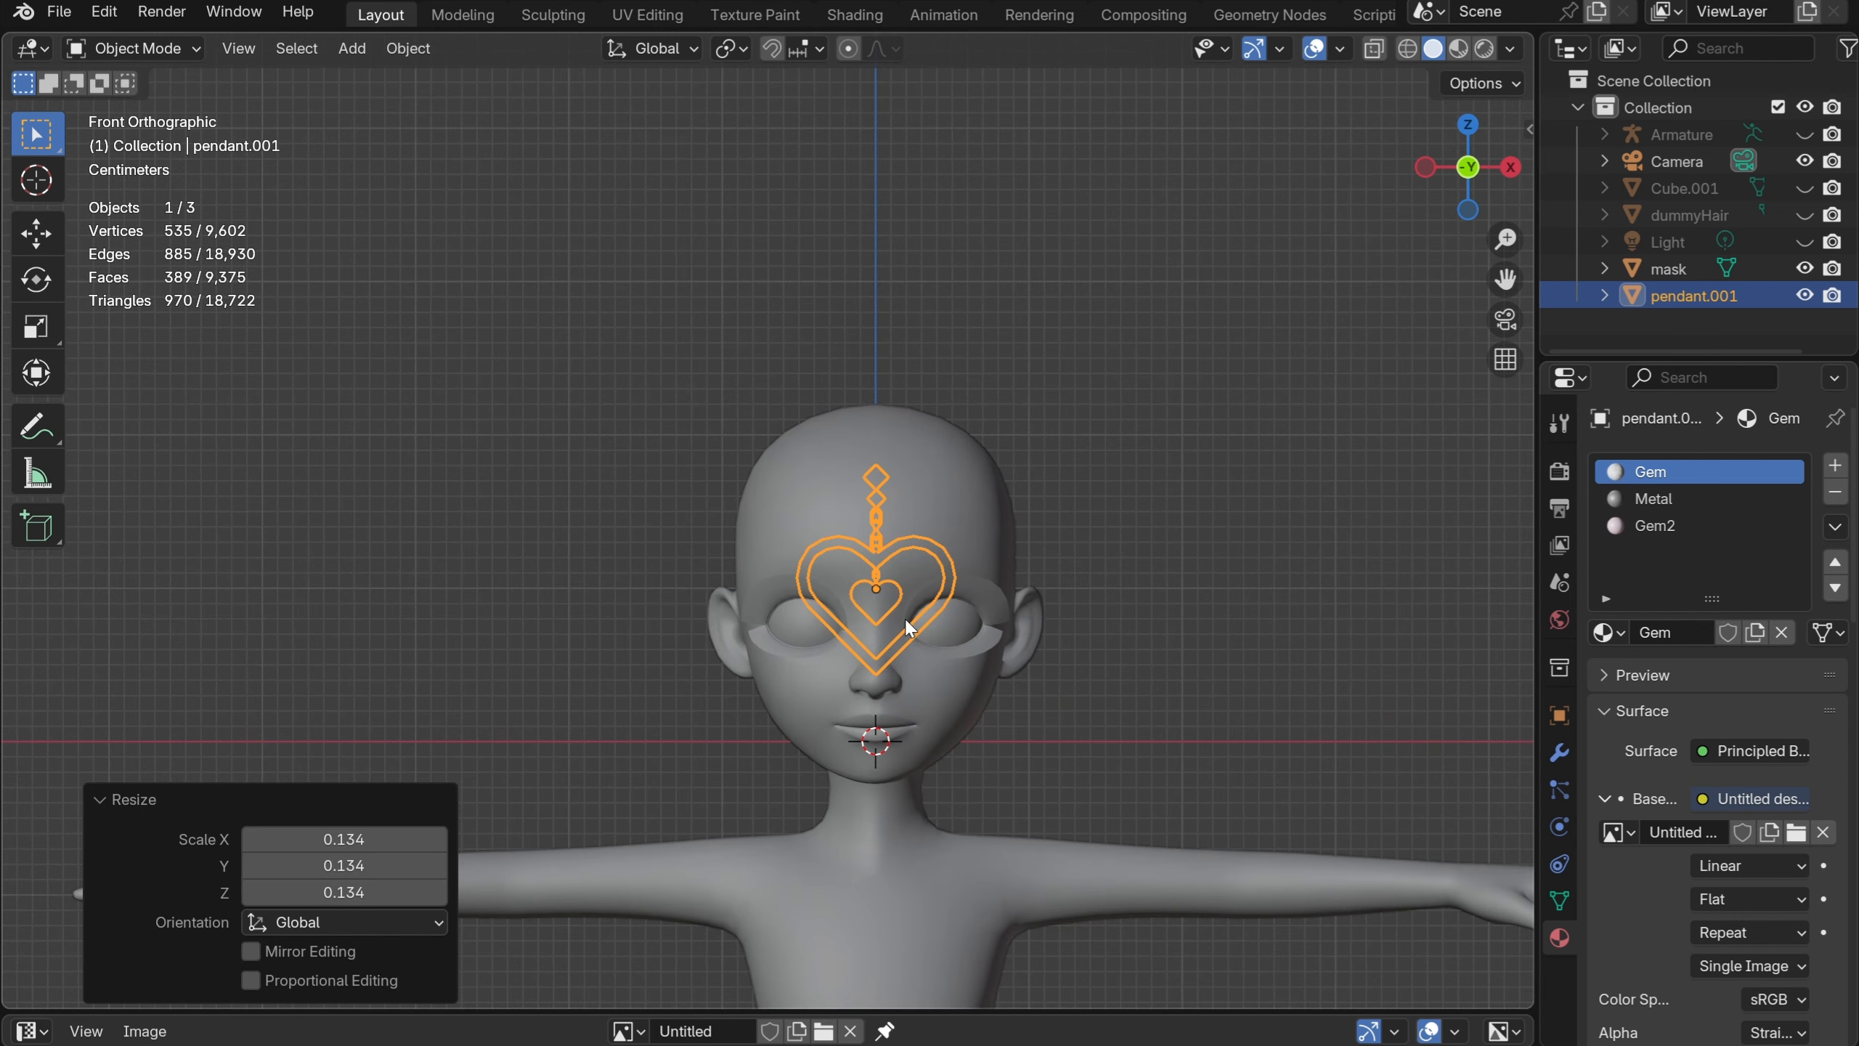
Move the pendant beside the head, about 0.15 m along X and -0.093 m along Z
key("g")
left_click(1112, 651)
scroll(1317, 776, "up", 2)
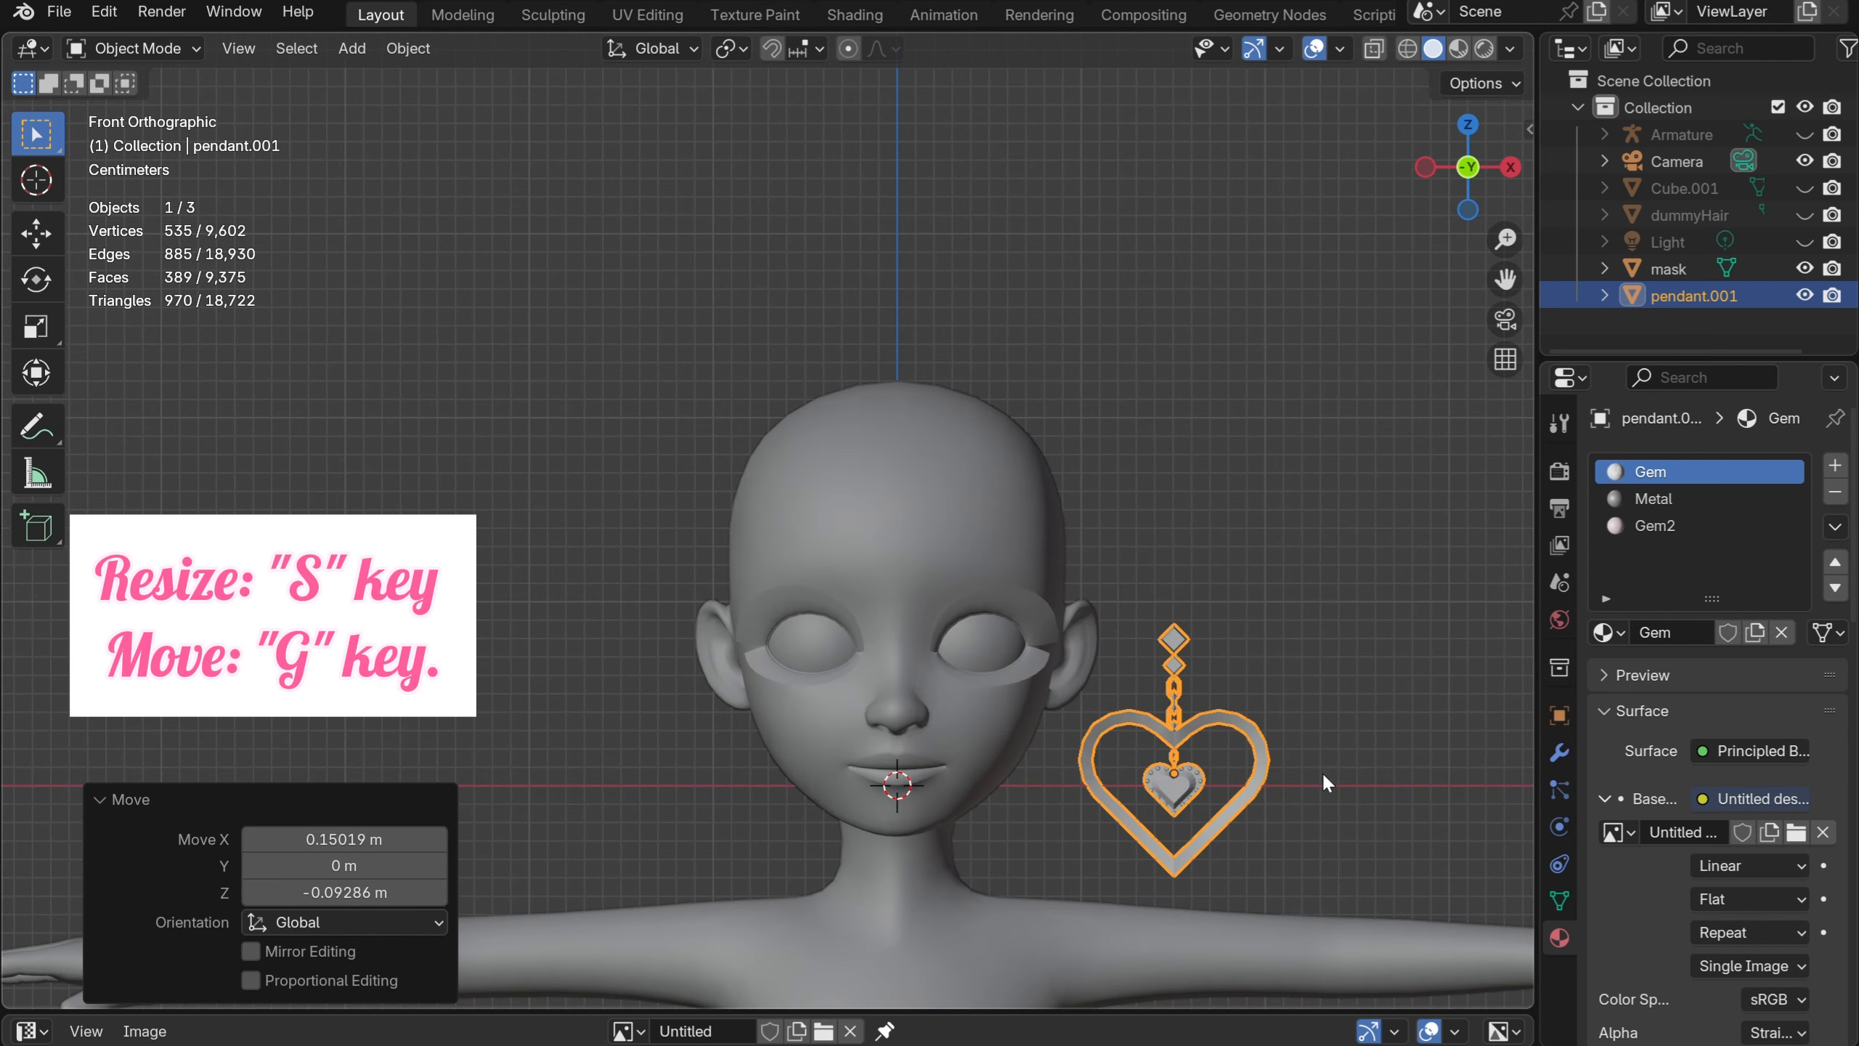
Resize the pendant uniformly toward earring size, with successive factors of about 0.301, 1.382 and 0.813
scroll(1009, 610, "up", 2)
scroll(1008, 610, "up", 4)
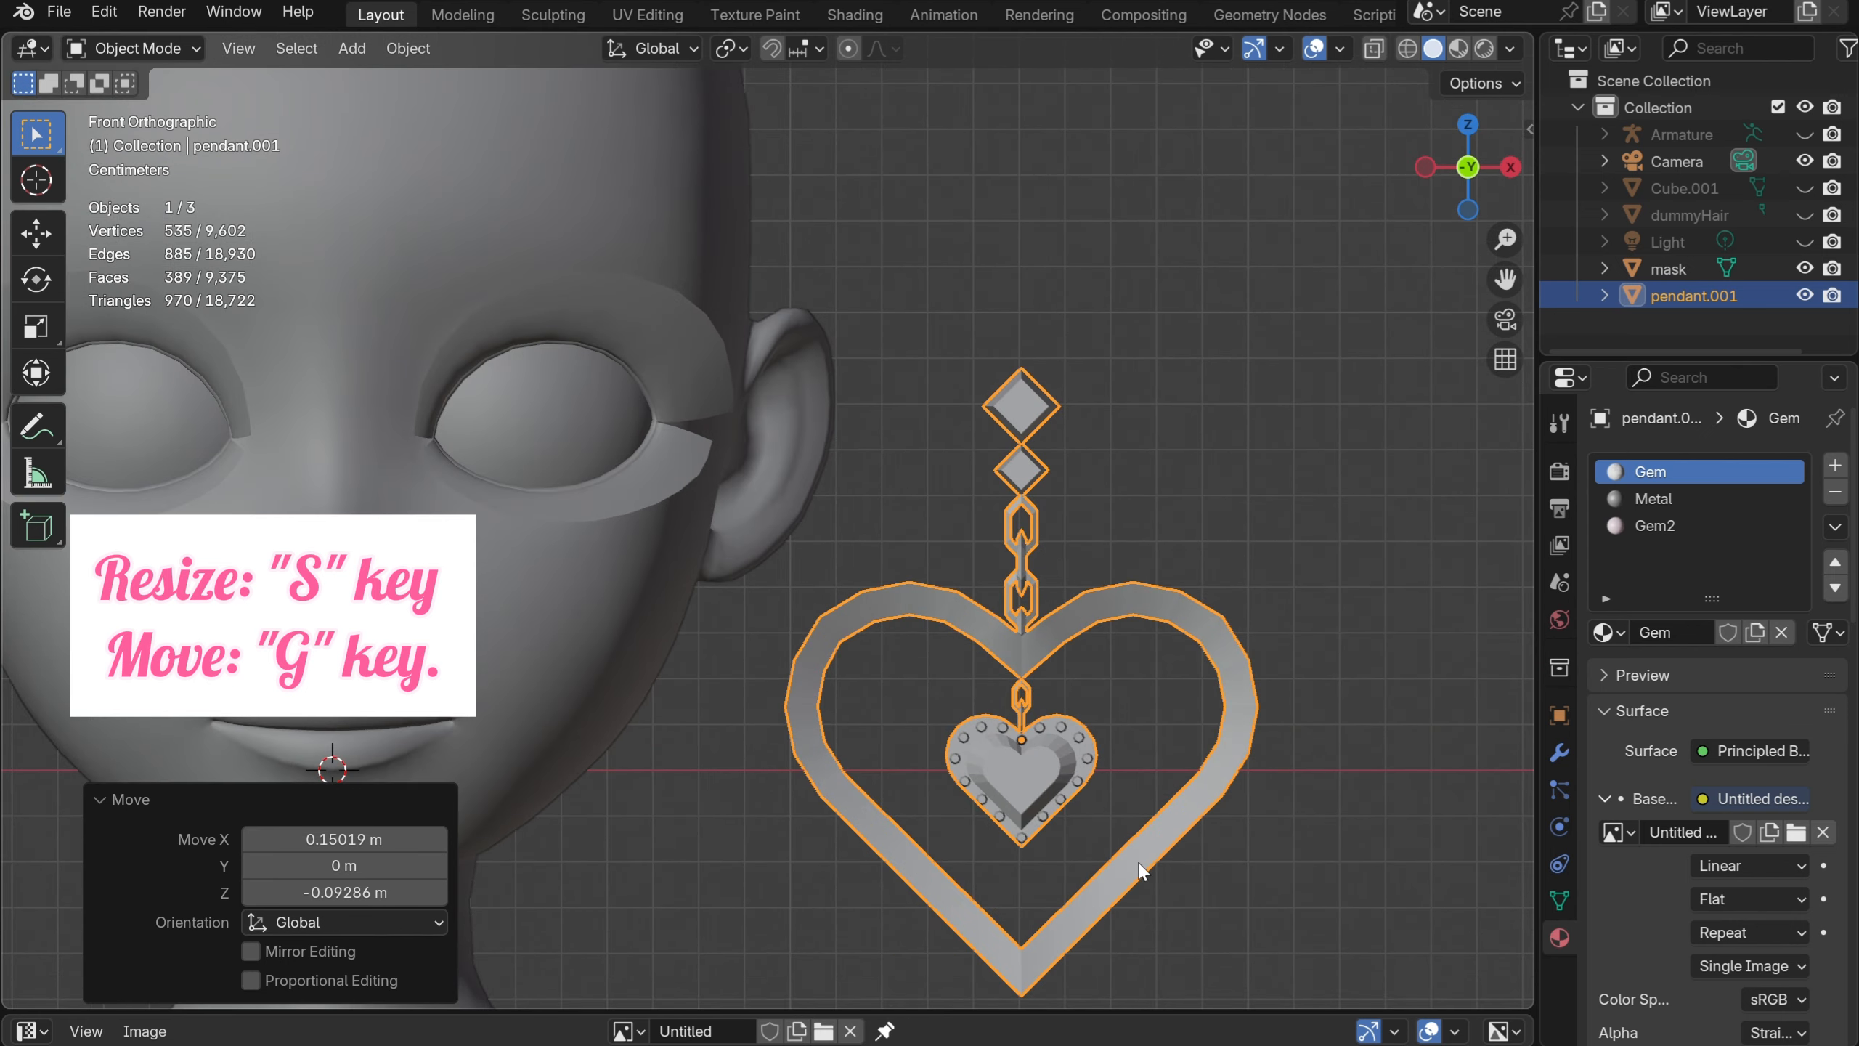
key("s")
left_click(1078, 772)
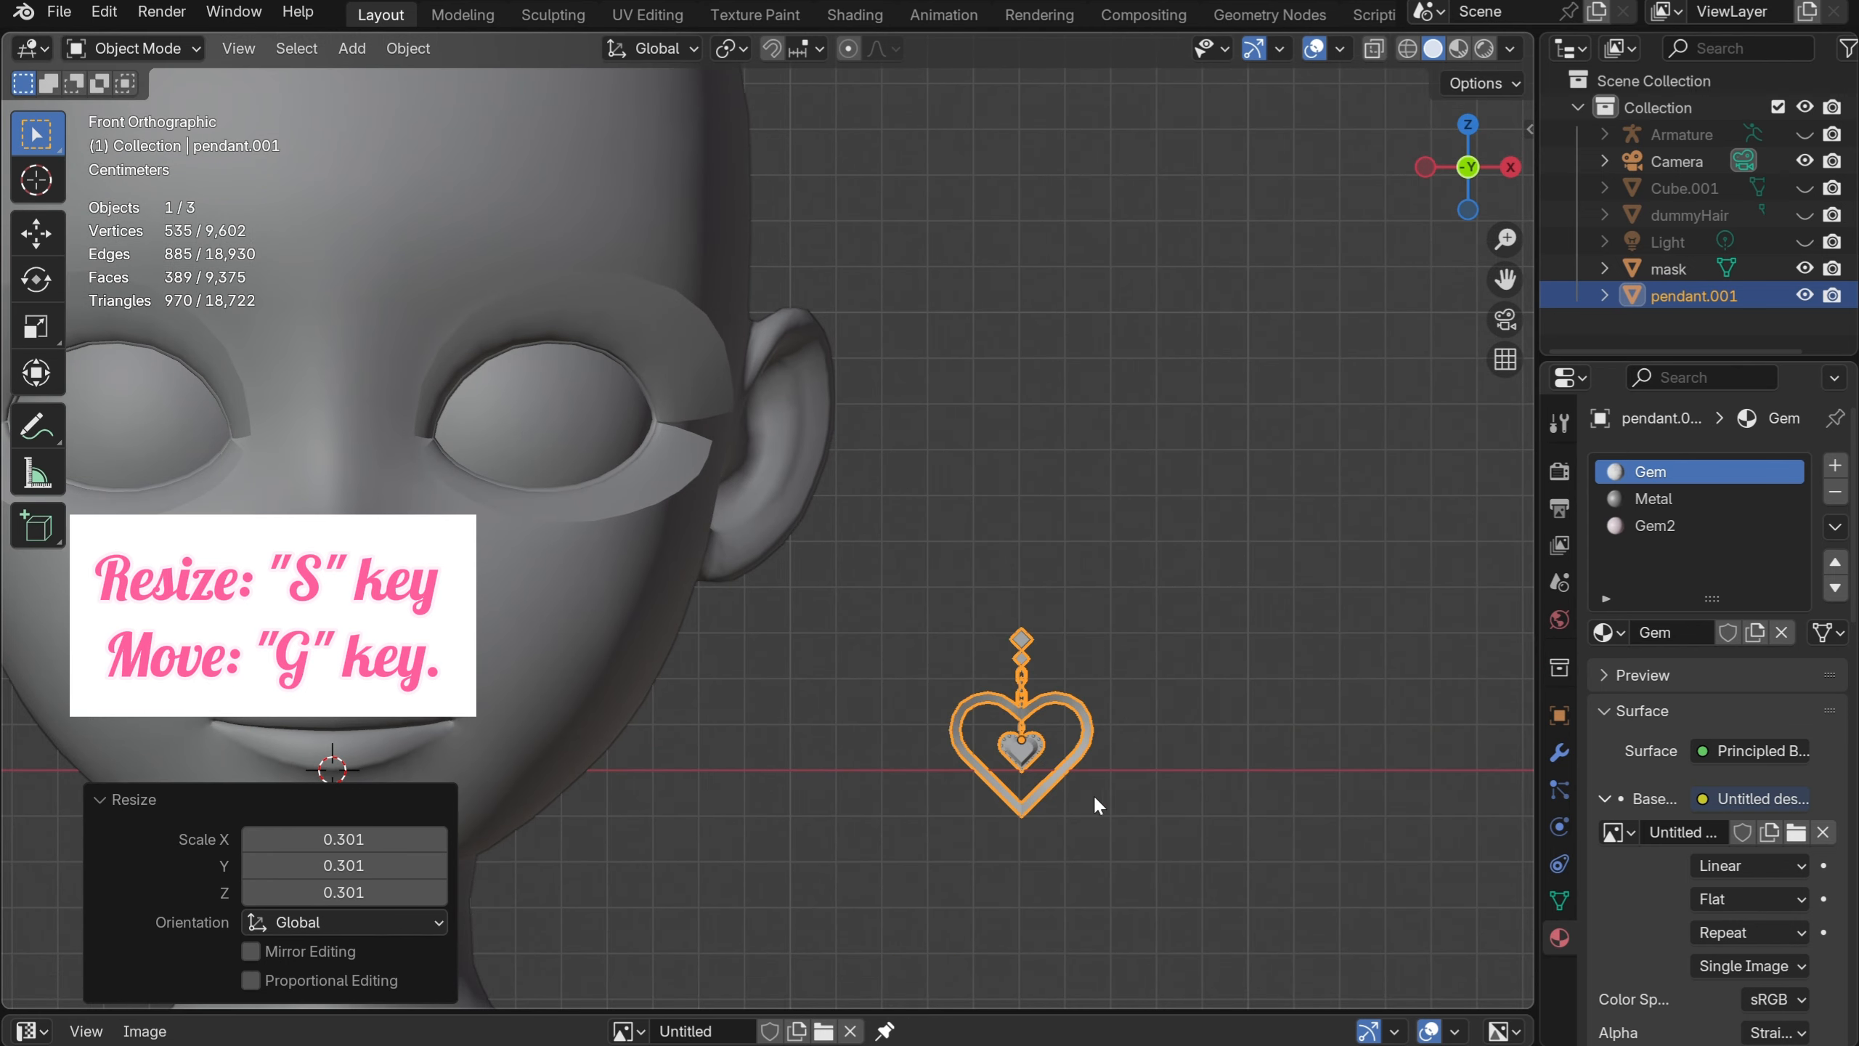
key("s")
left_click(1134, 832)
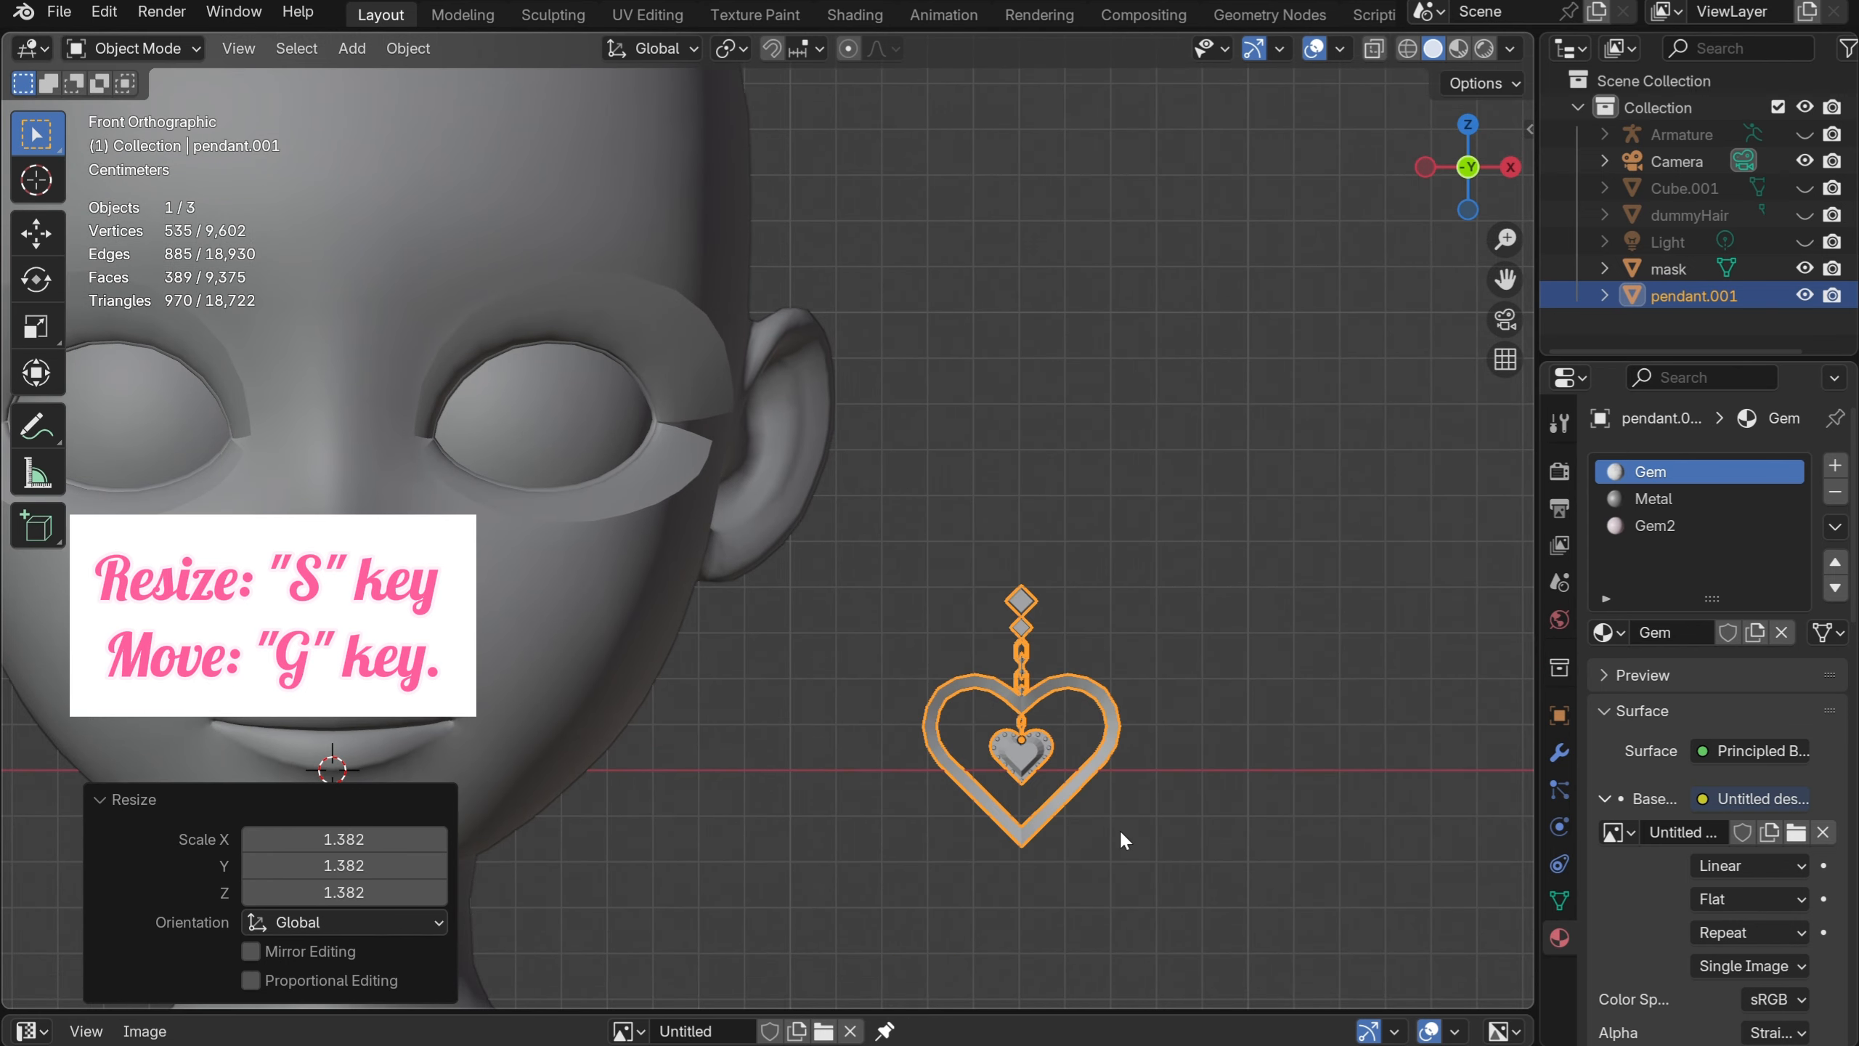
key("s")
left_click(1107, 805)
Stretch the pendant along Z by about 1.344, and shorten it along Z by about 0.94 and 0.92
key("s")
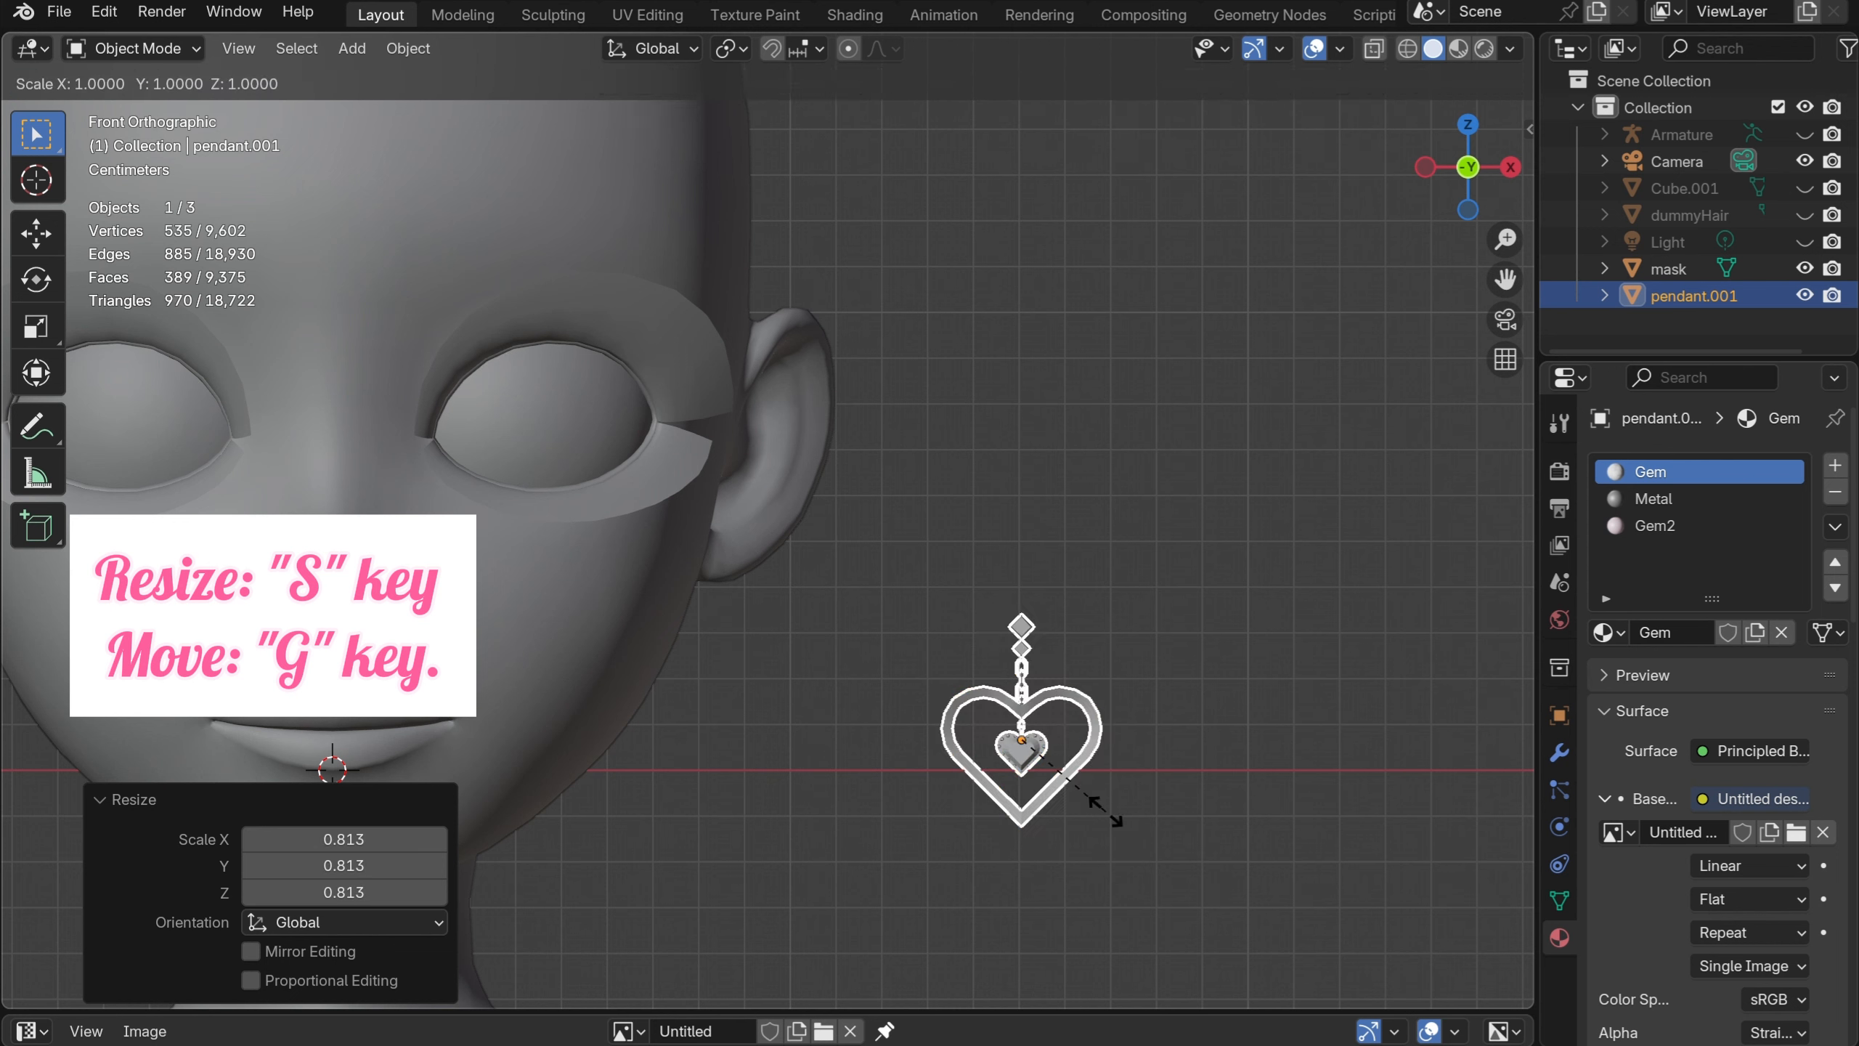
key("z")
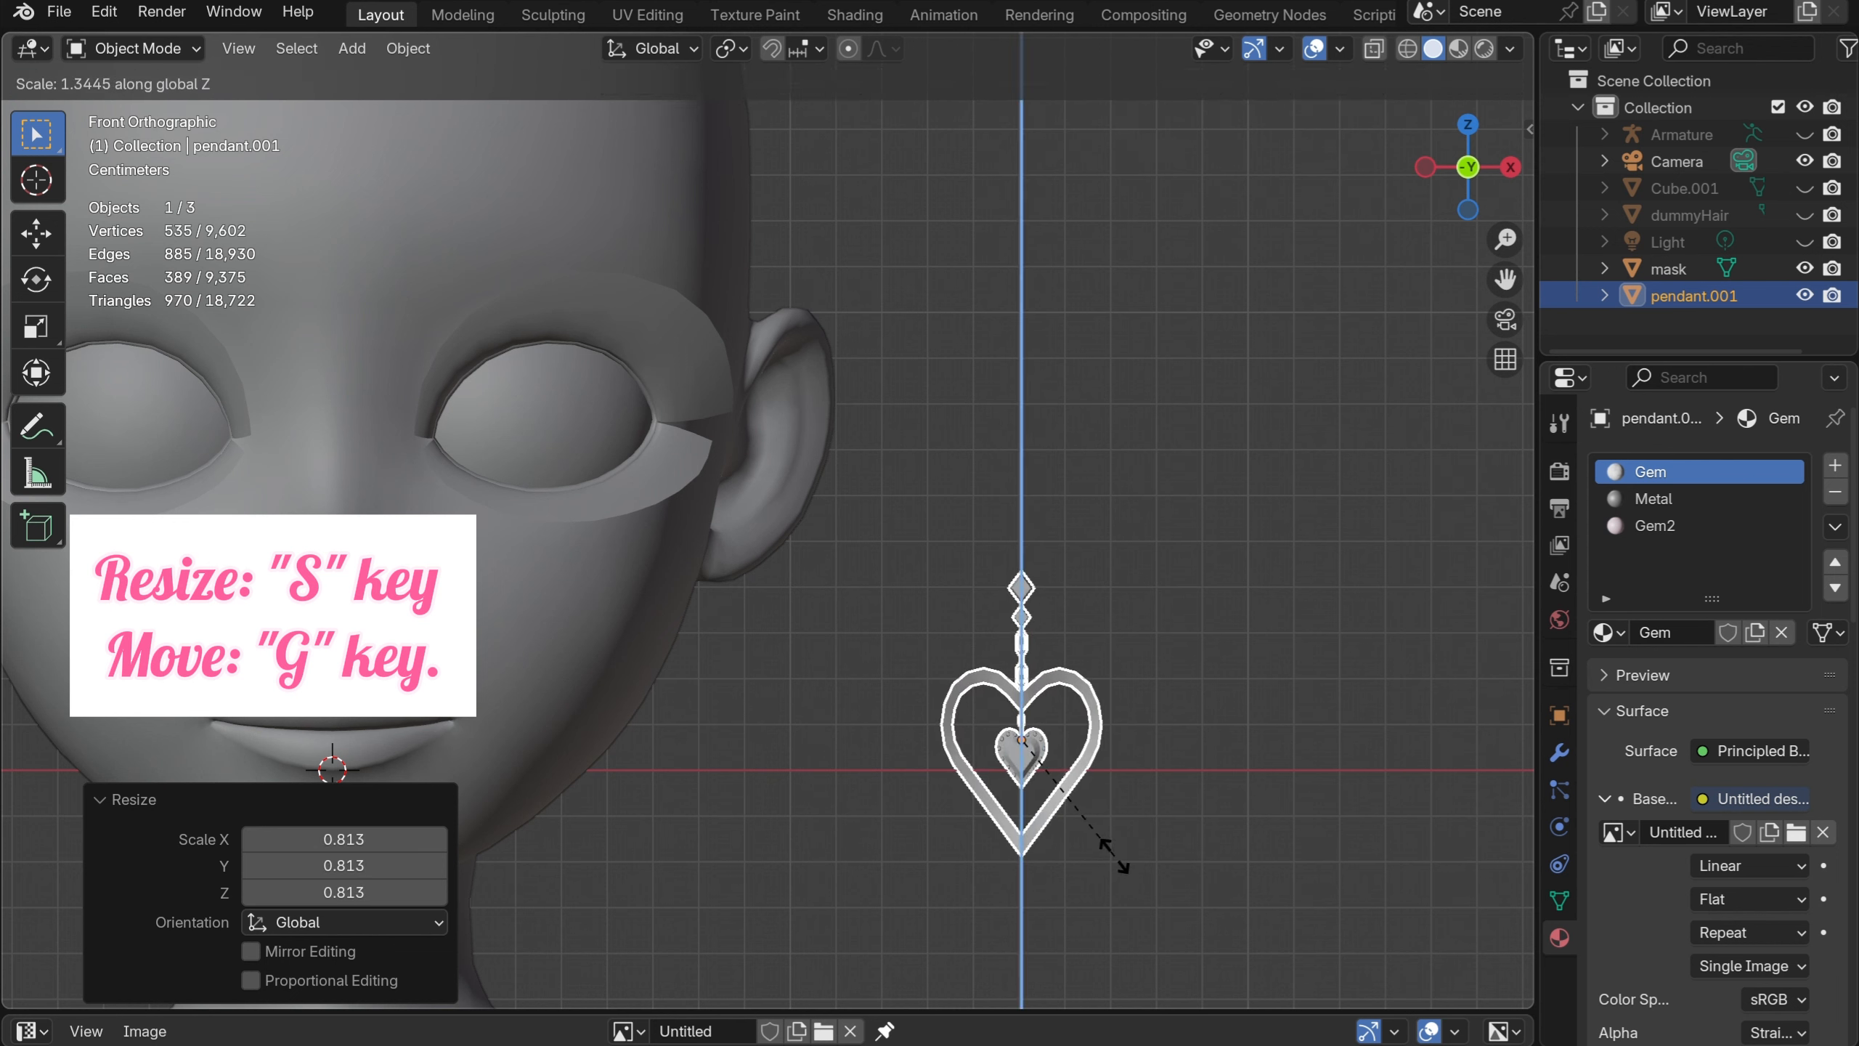
left_click(1112, 854)
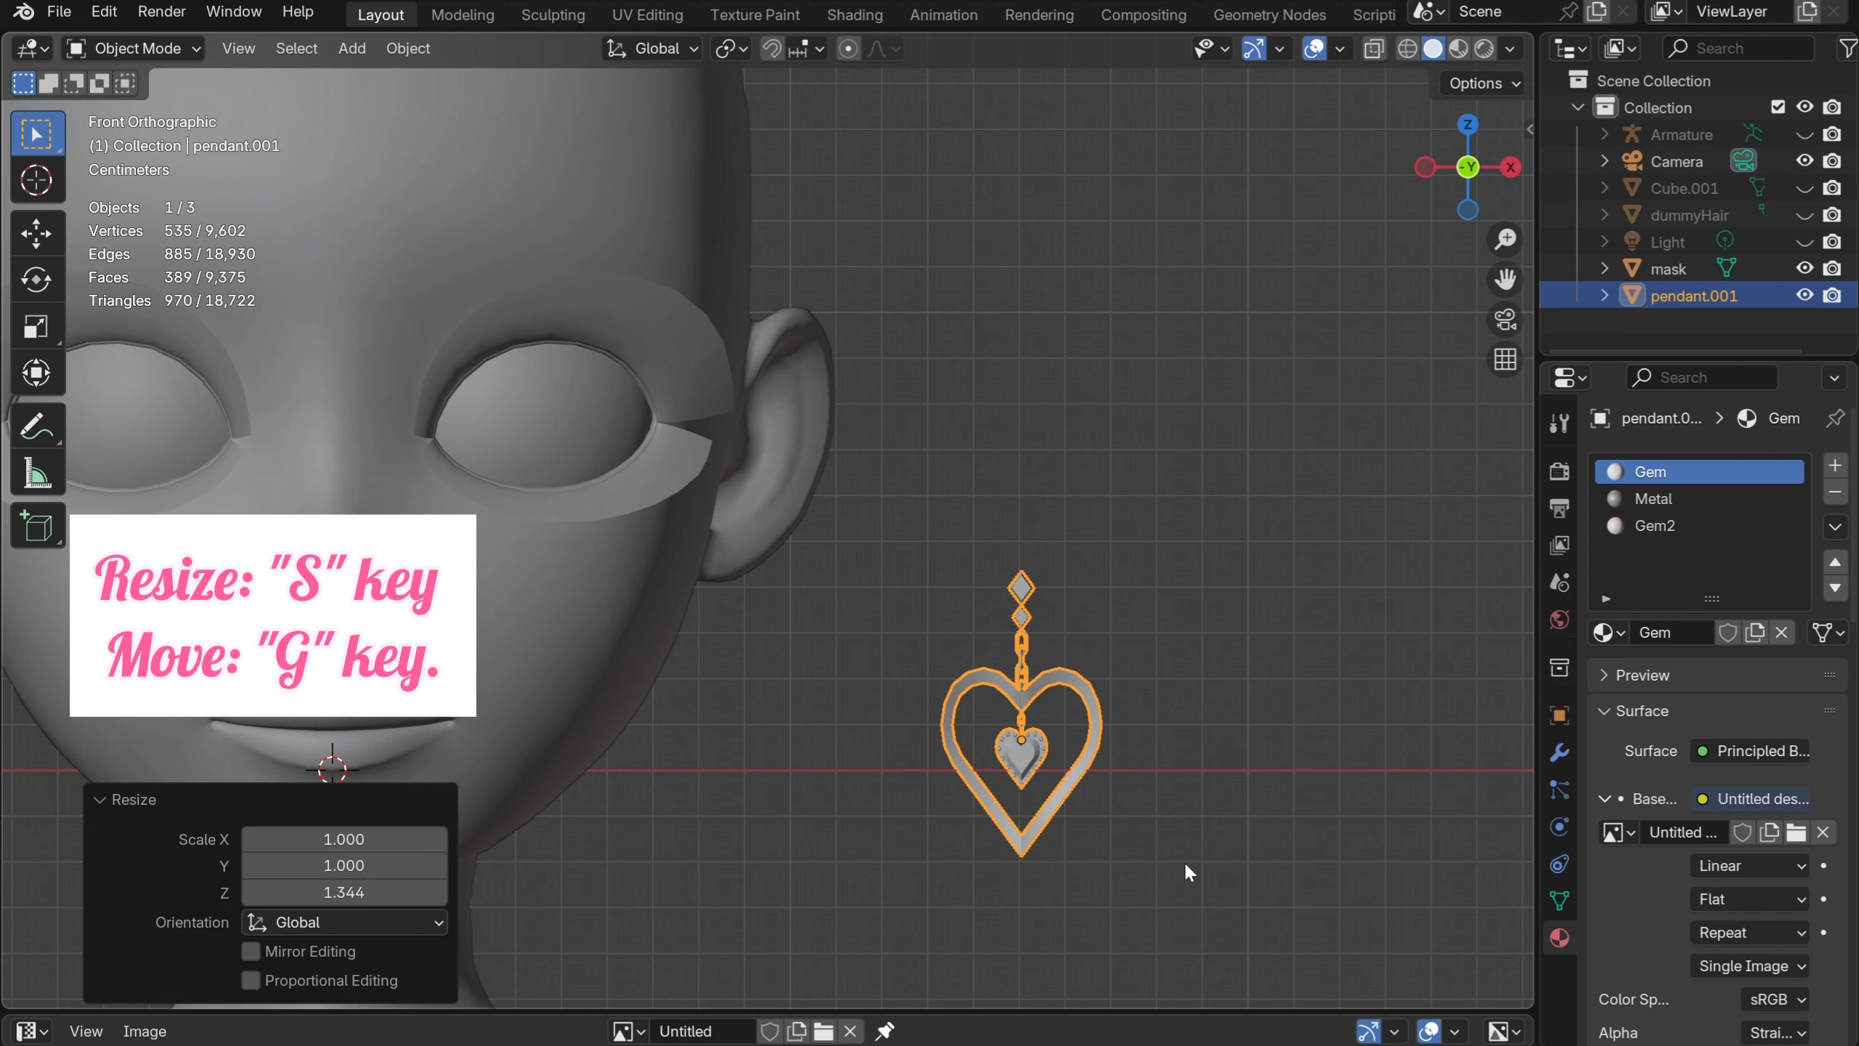
key("s")
key("z")
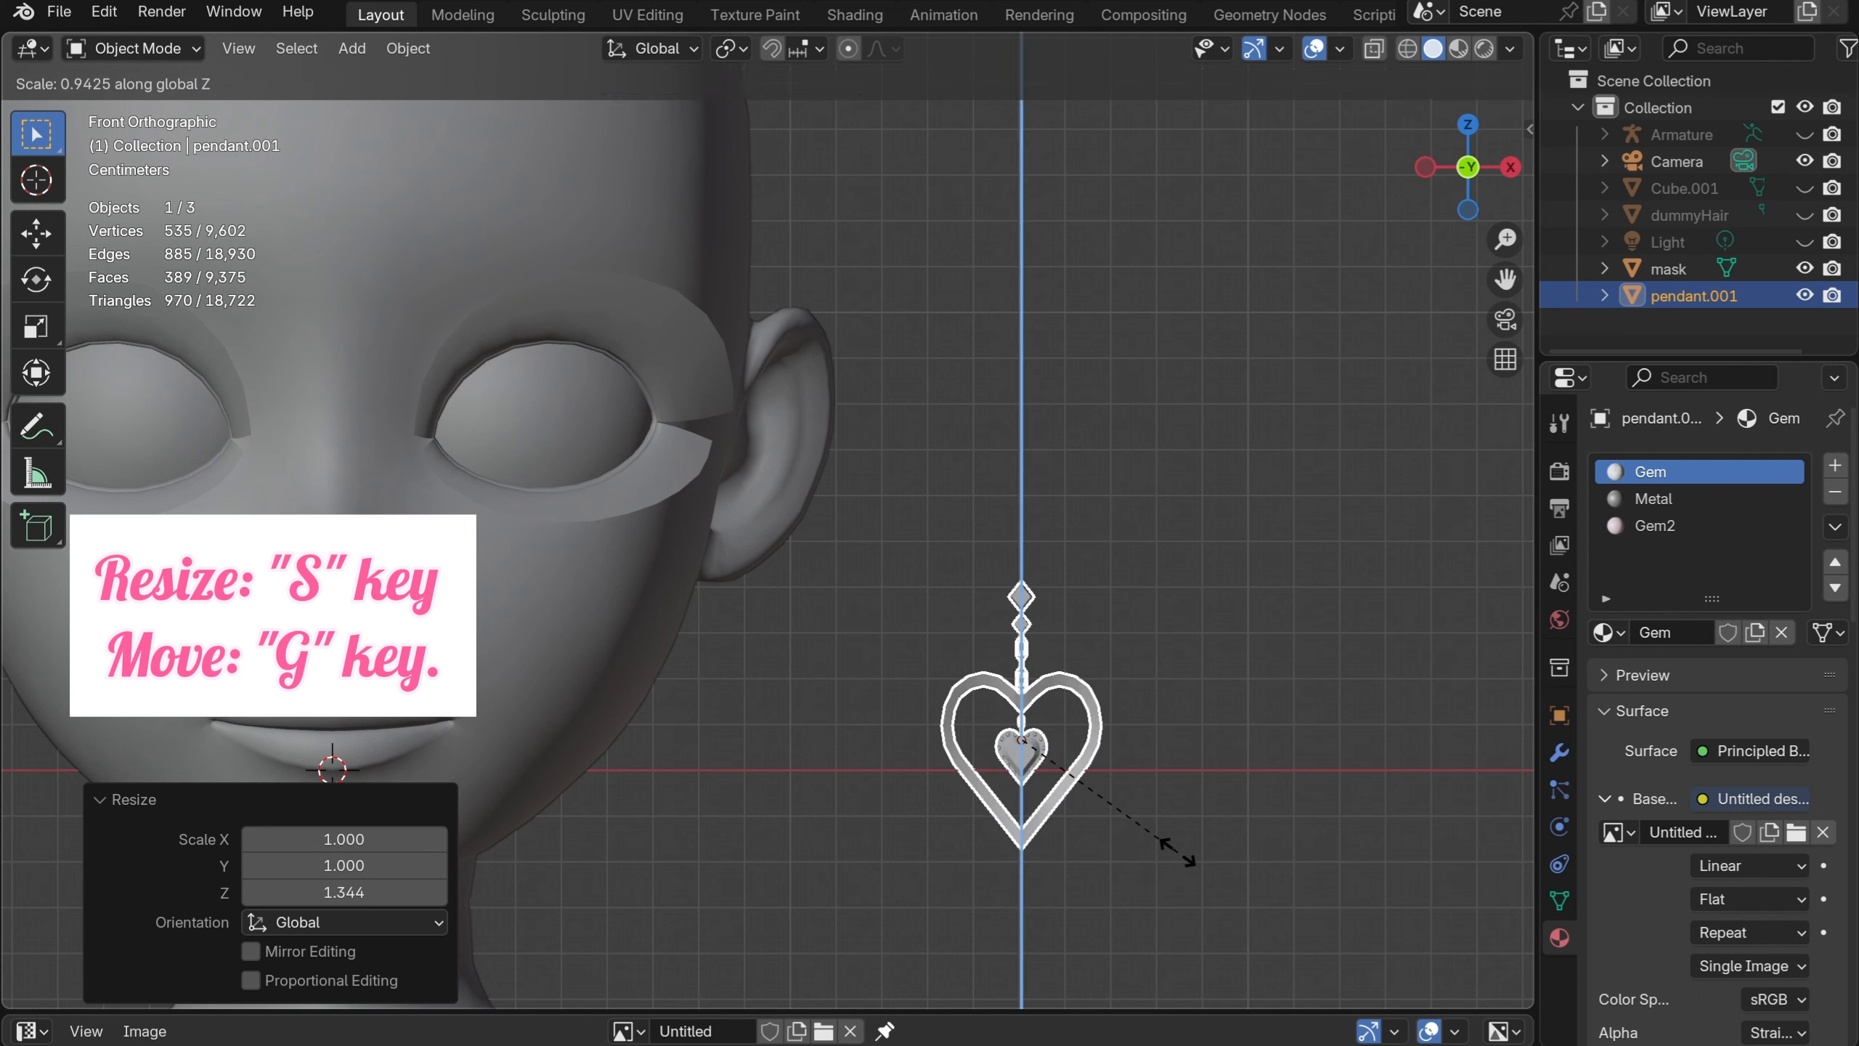
left_click(1179, 855)
key("s")
key("z")
left_click(1171, 850)
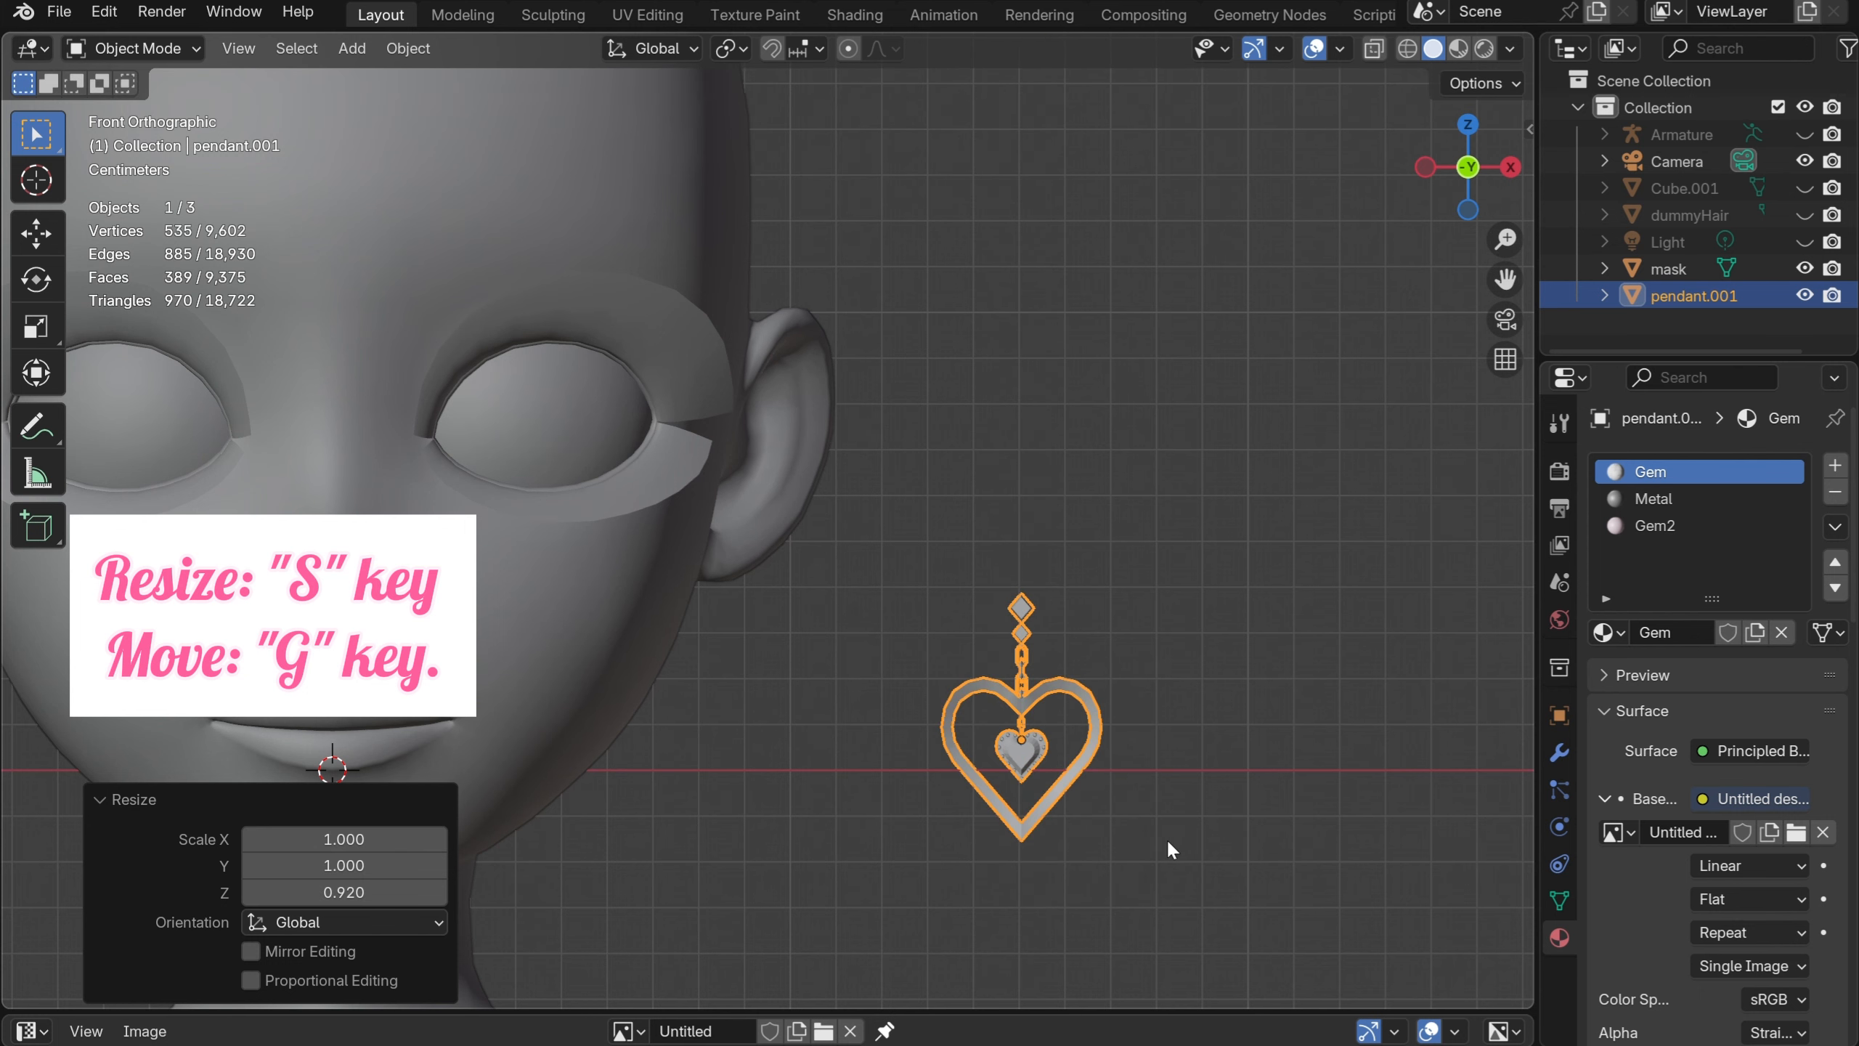
Move the pendant about -0.063 m along X and raise it about 0.01 m to the earlobe
key("g")
key("z")
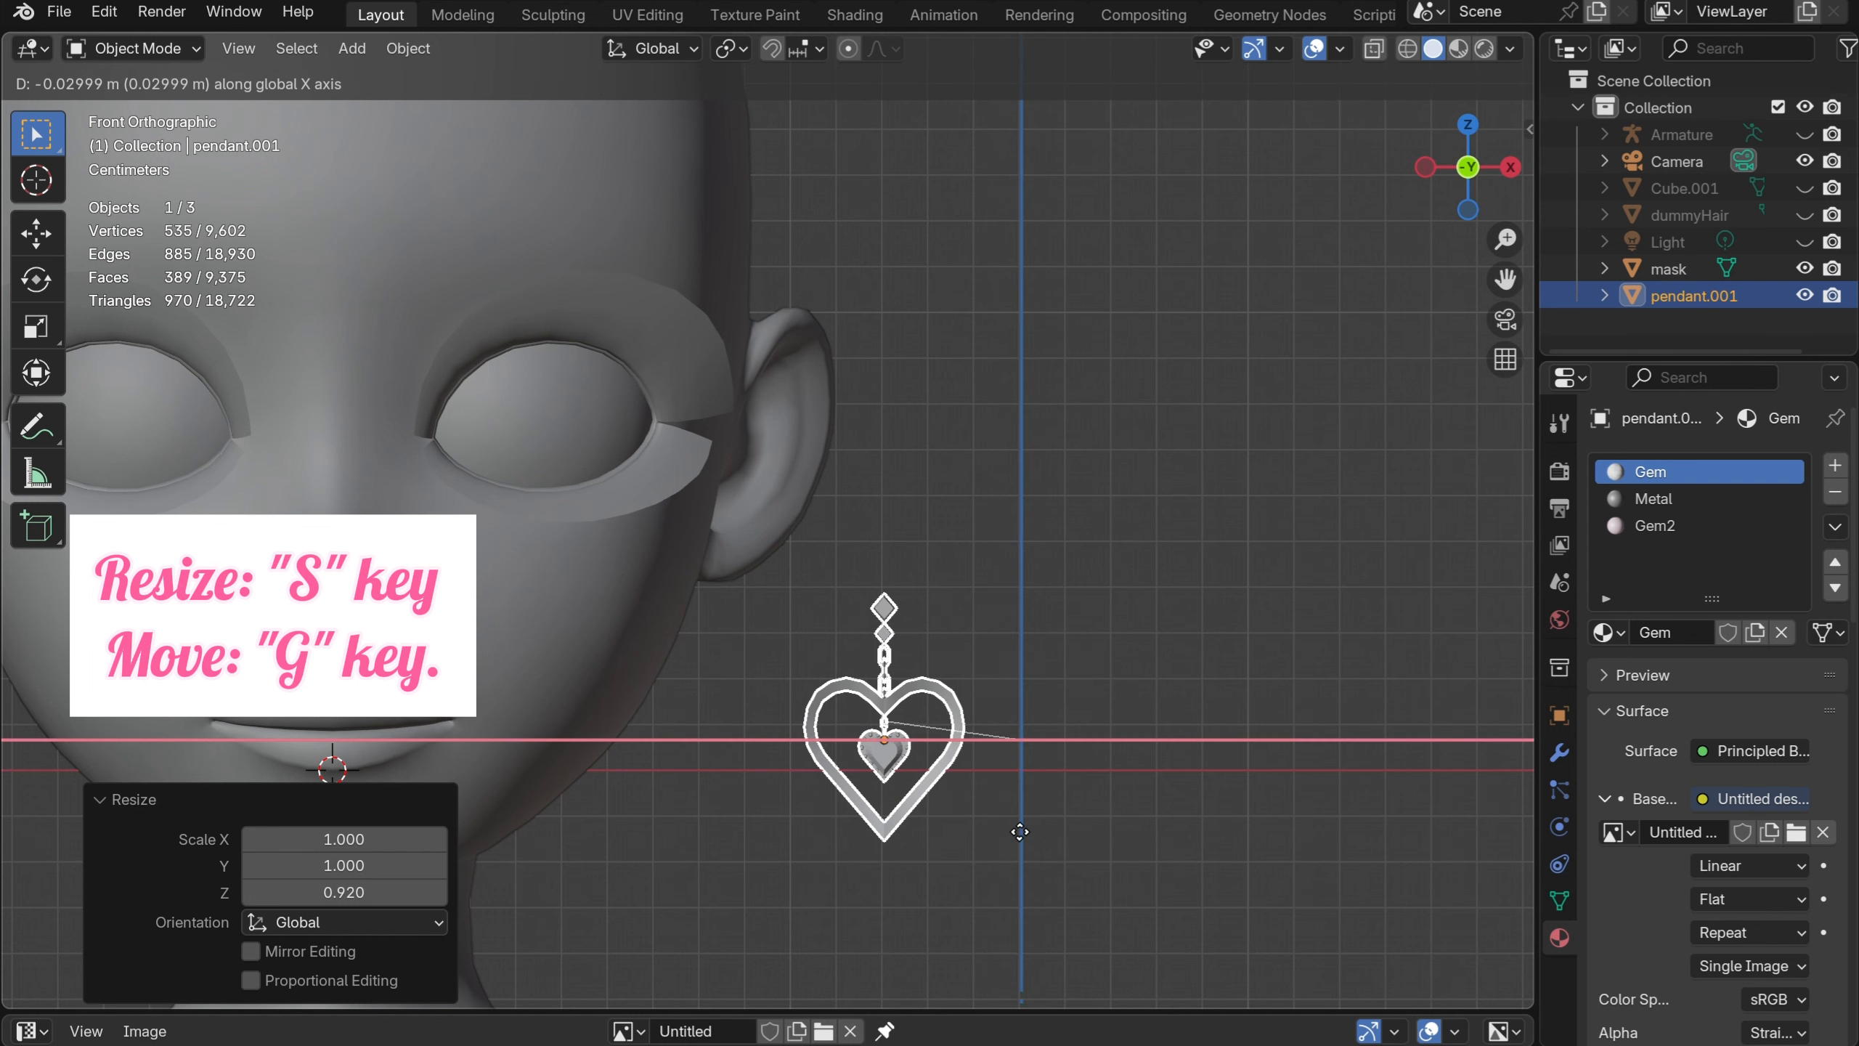
key("x")
left_click(879, 817)
key("g")
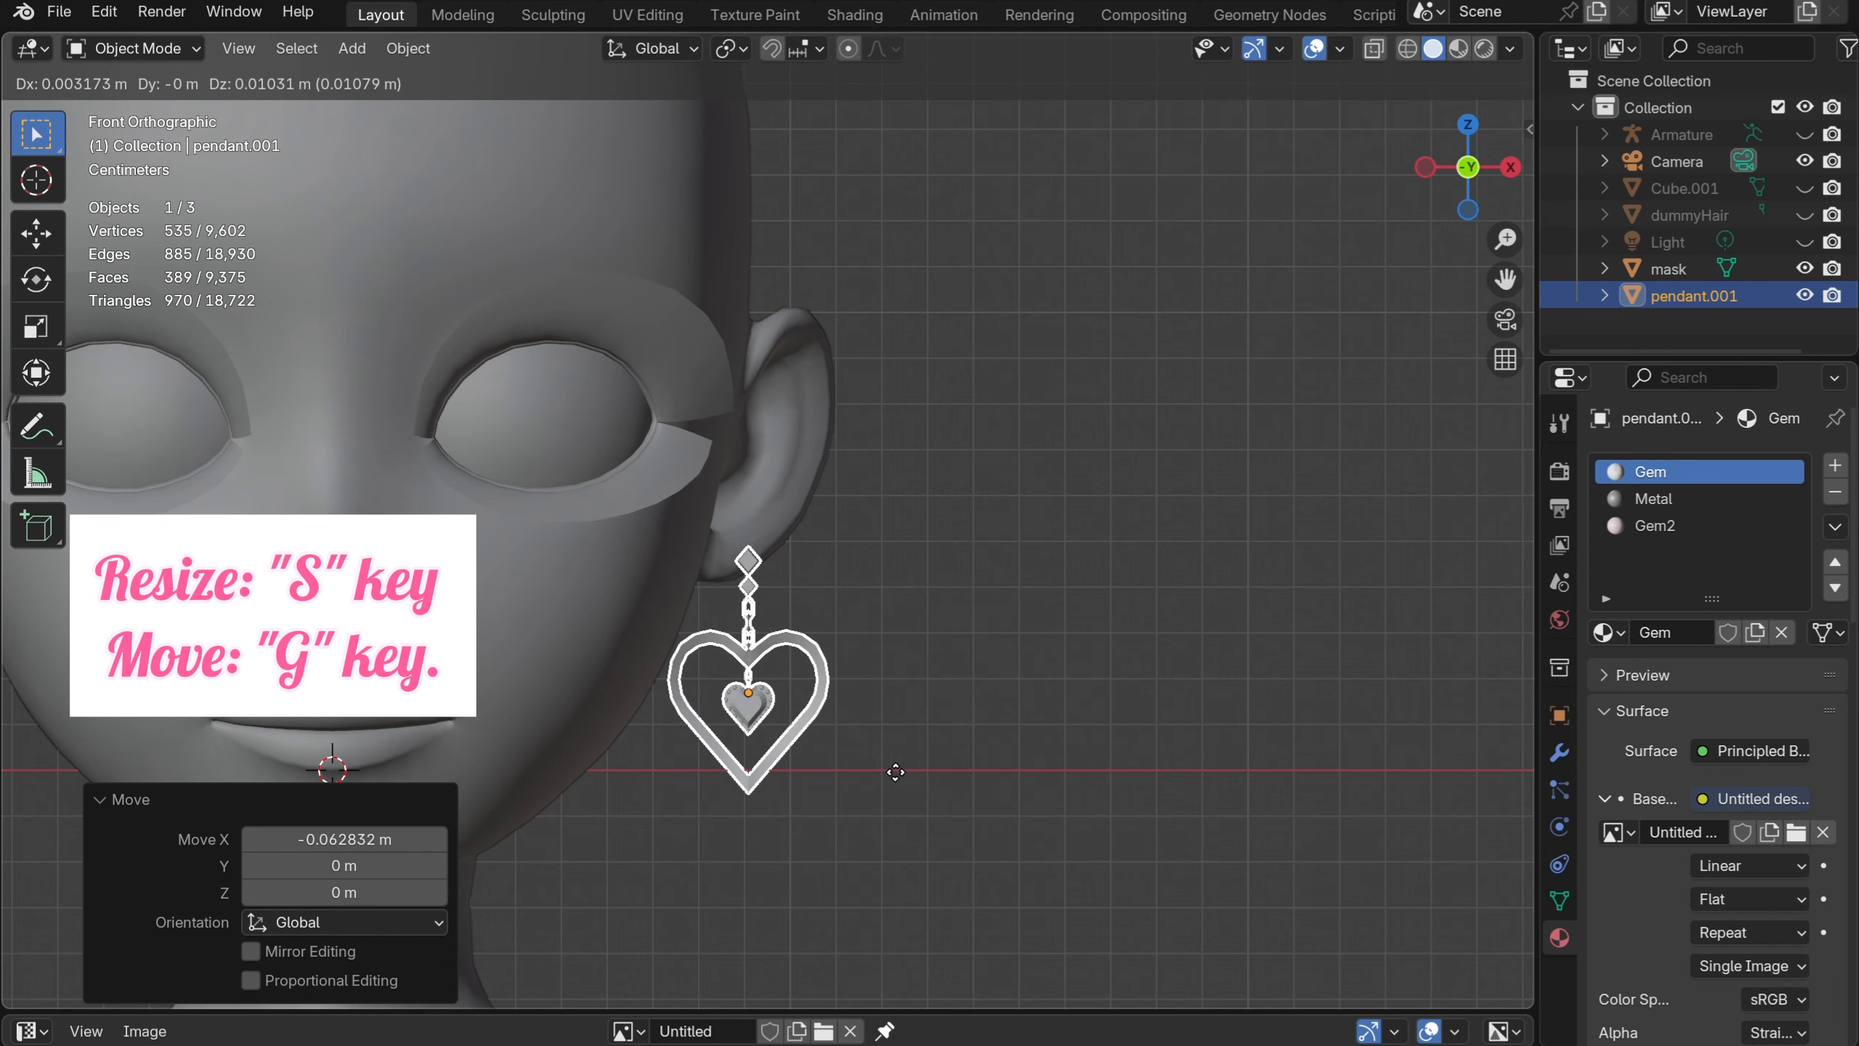
left_click(893, 773)
left_click(1244, 744)
Move the pendant back along Y by about 0.036 m so its top aligns with the earlobe, and deselect it
middle_click_drag(1390, 798, 1191, 793)
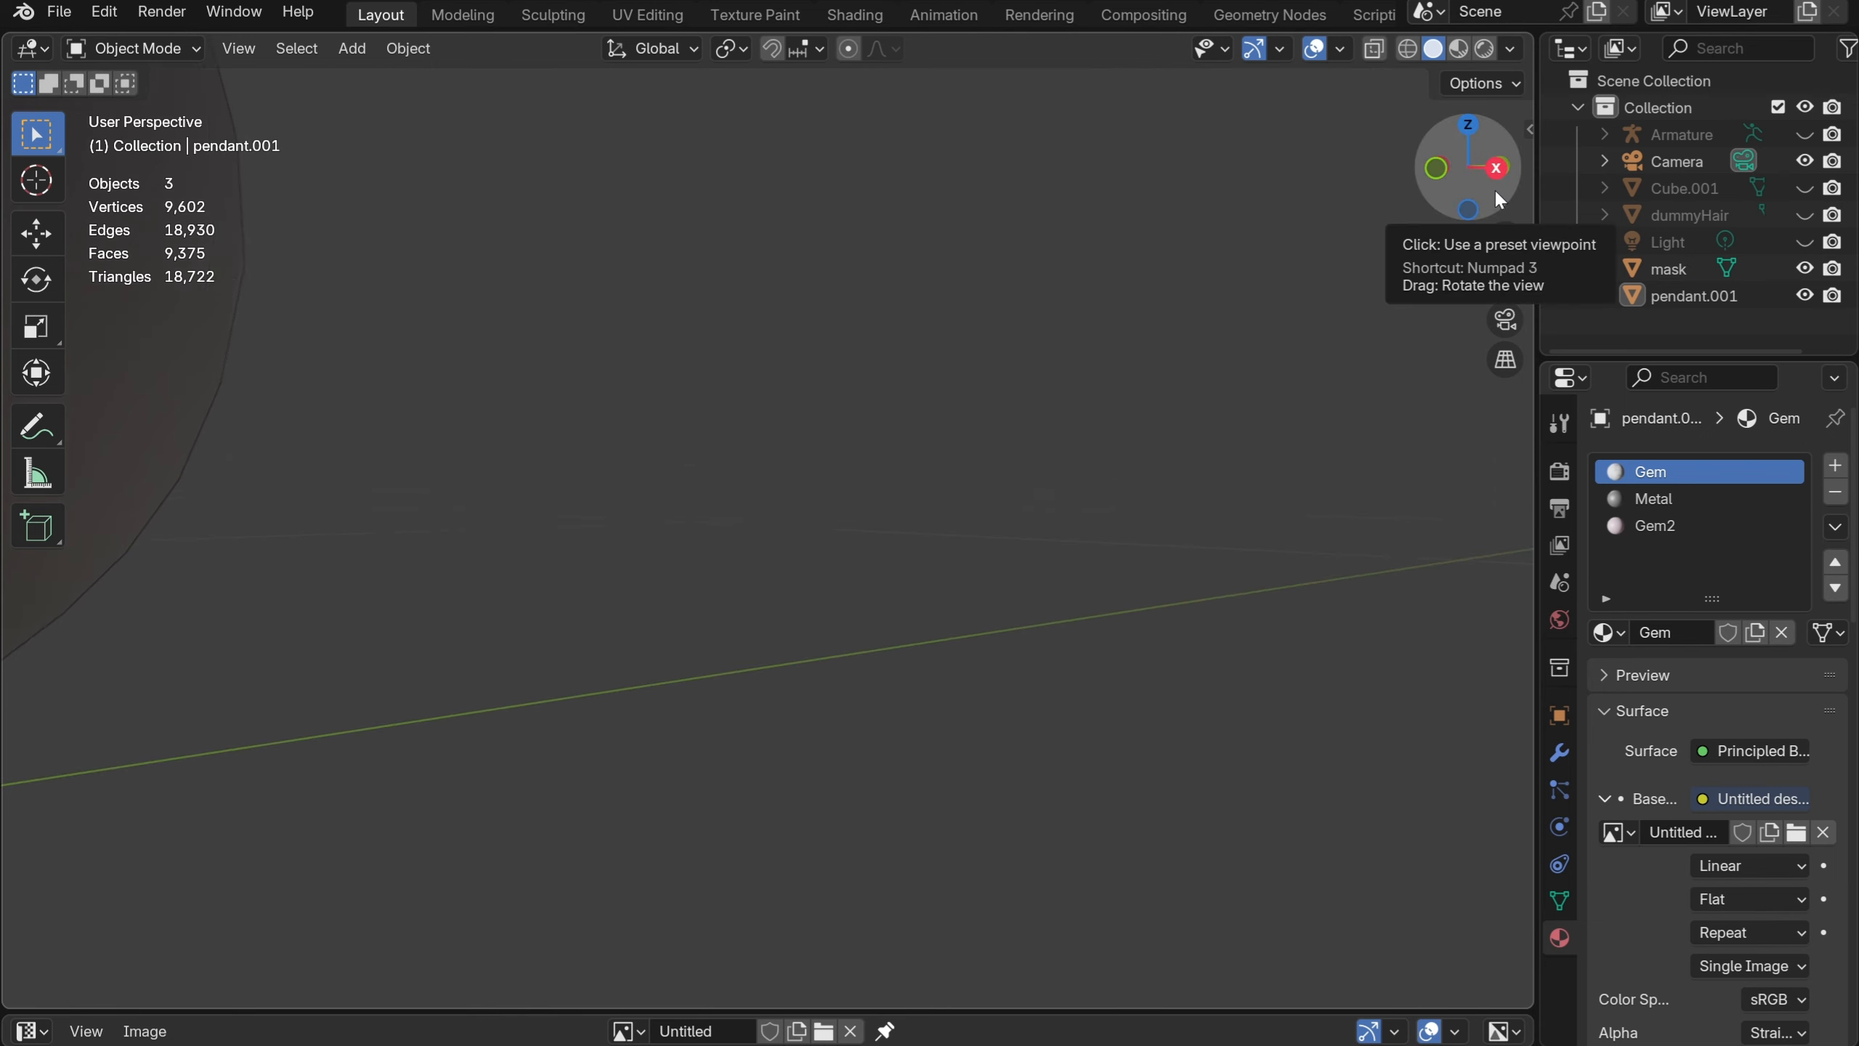
left_click_drag(1493, 188, 1497, 197)
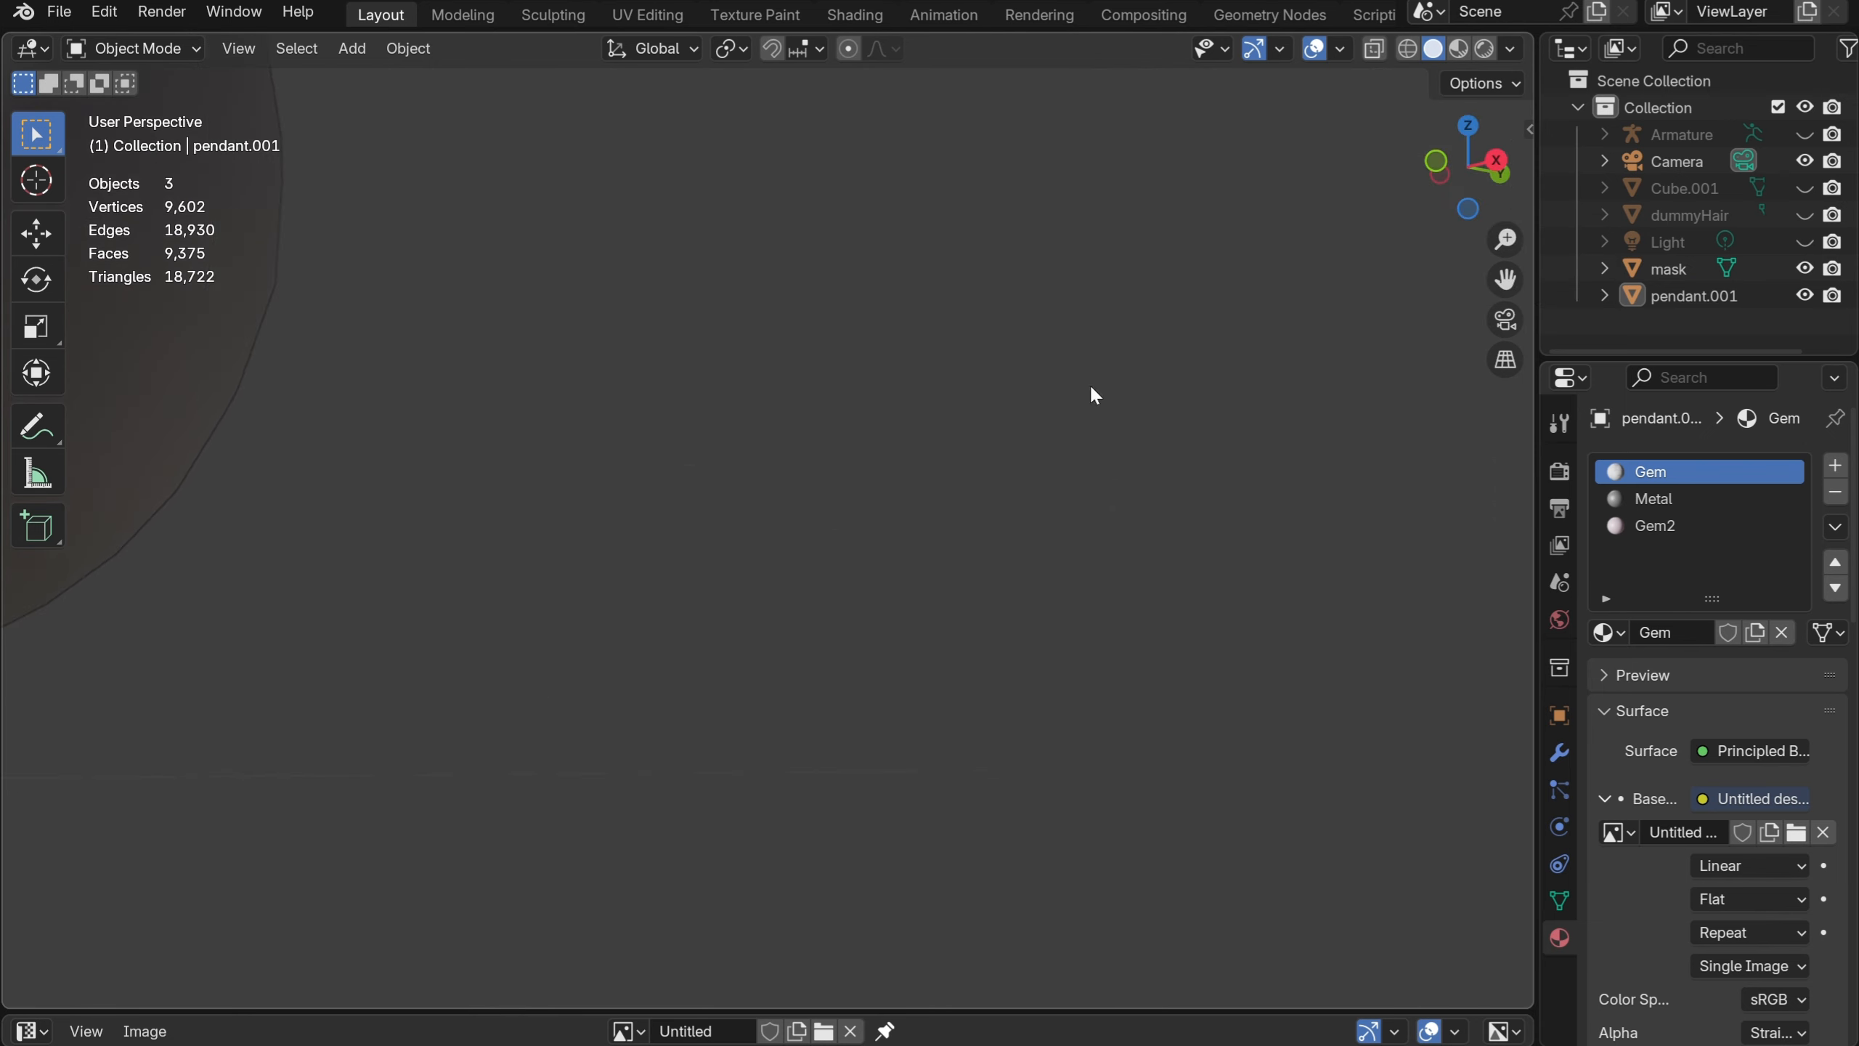
middle_click_drag(614, 506, 881, 472)
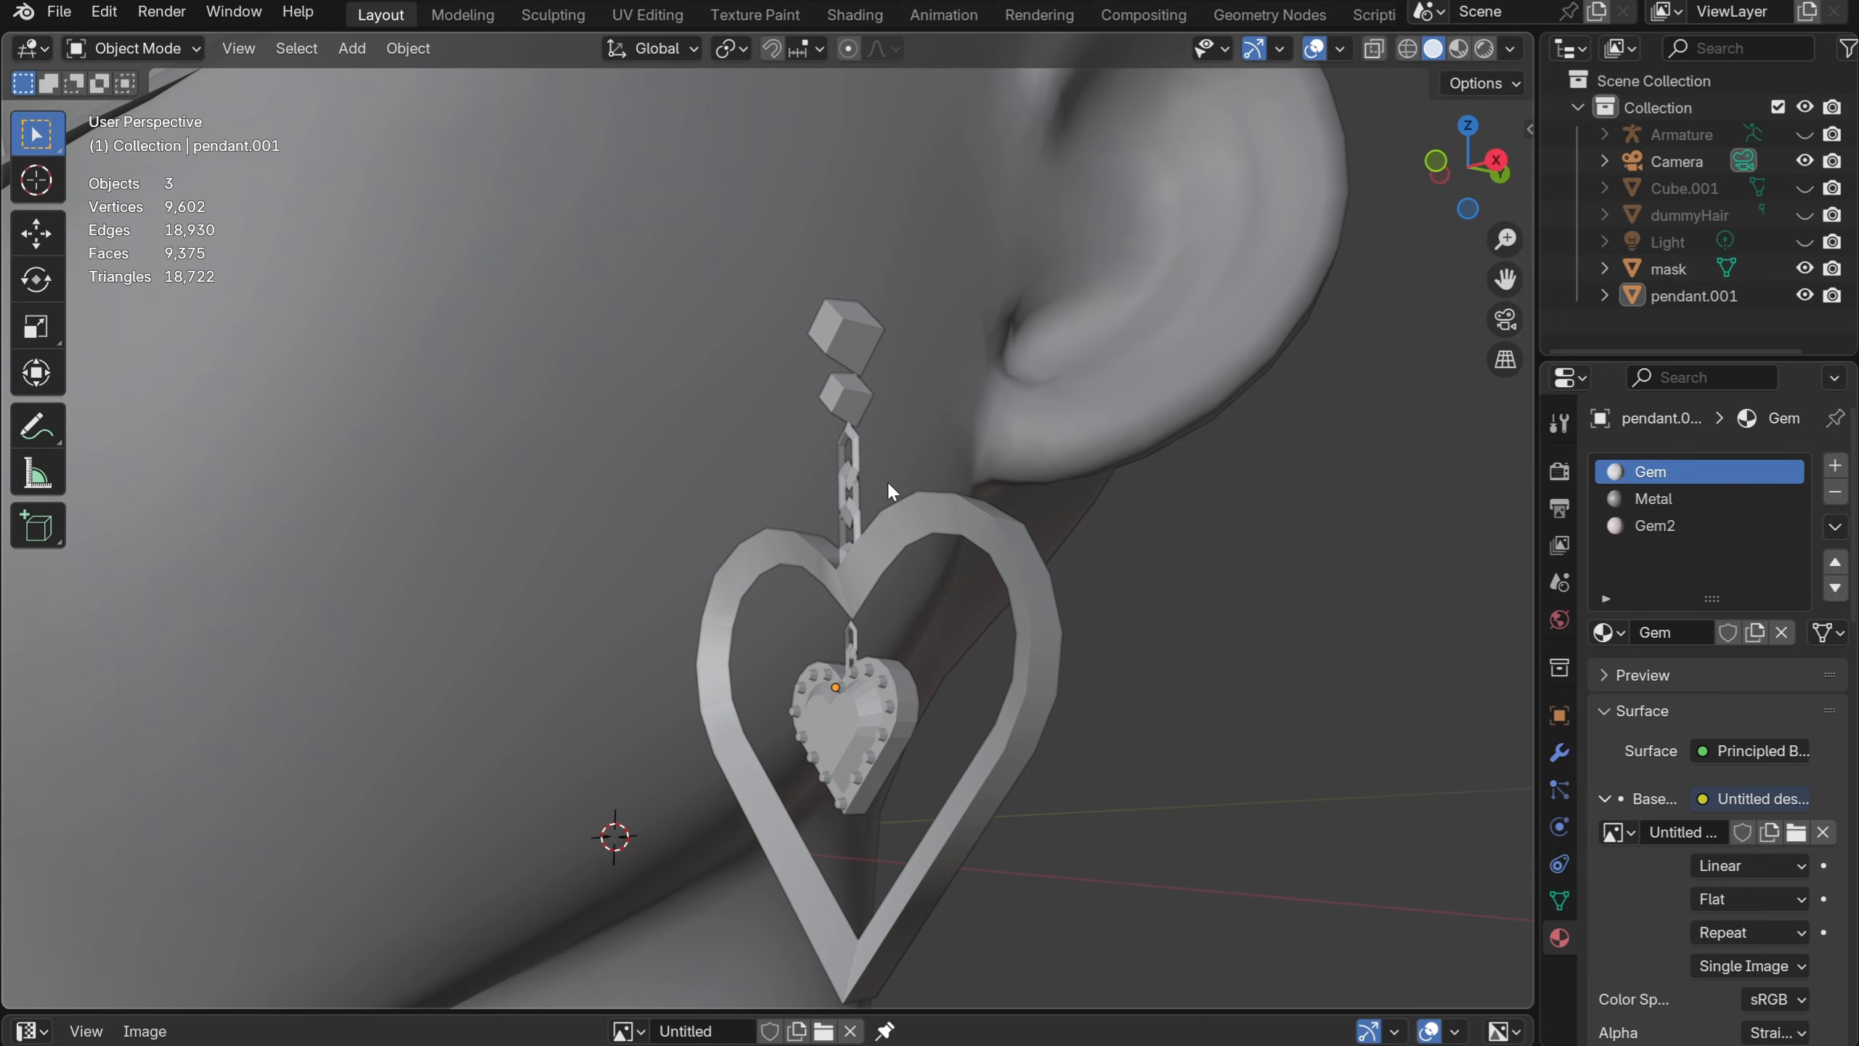
left_click(877, 534)
key("g")
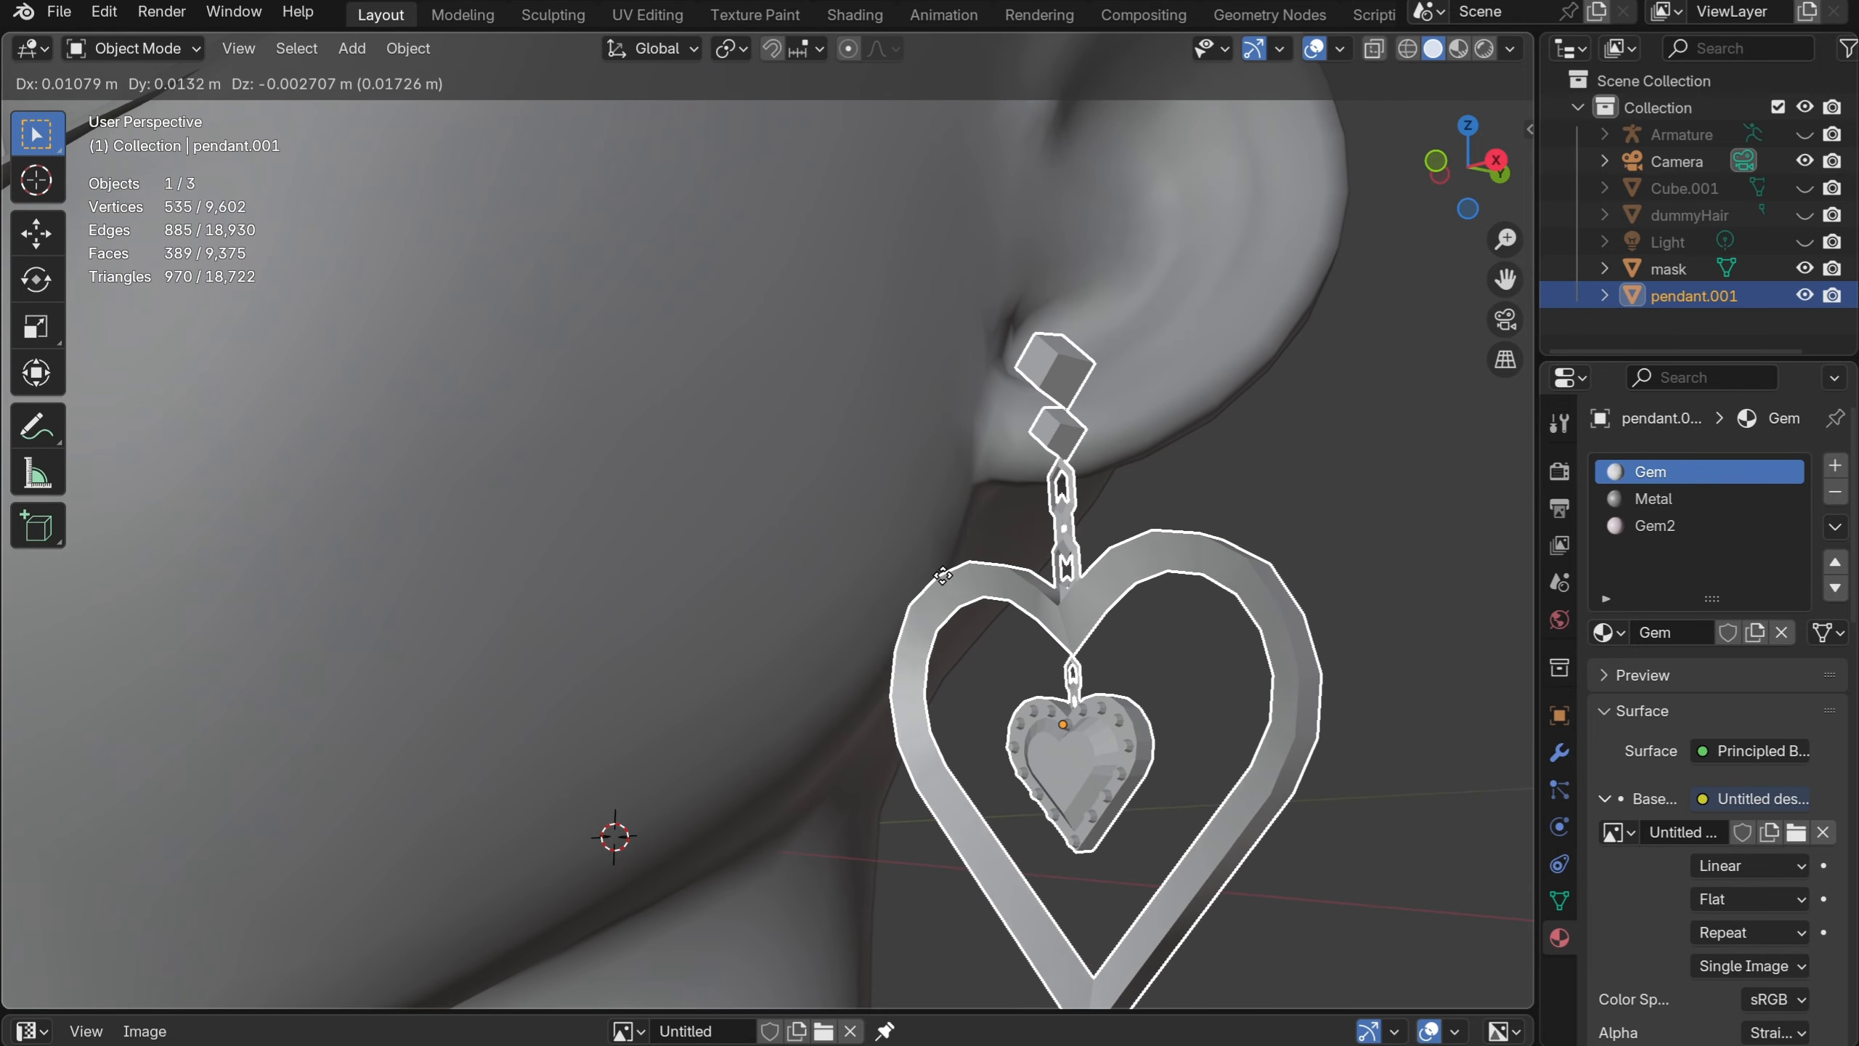
key("y")
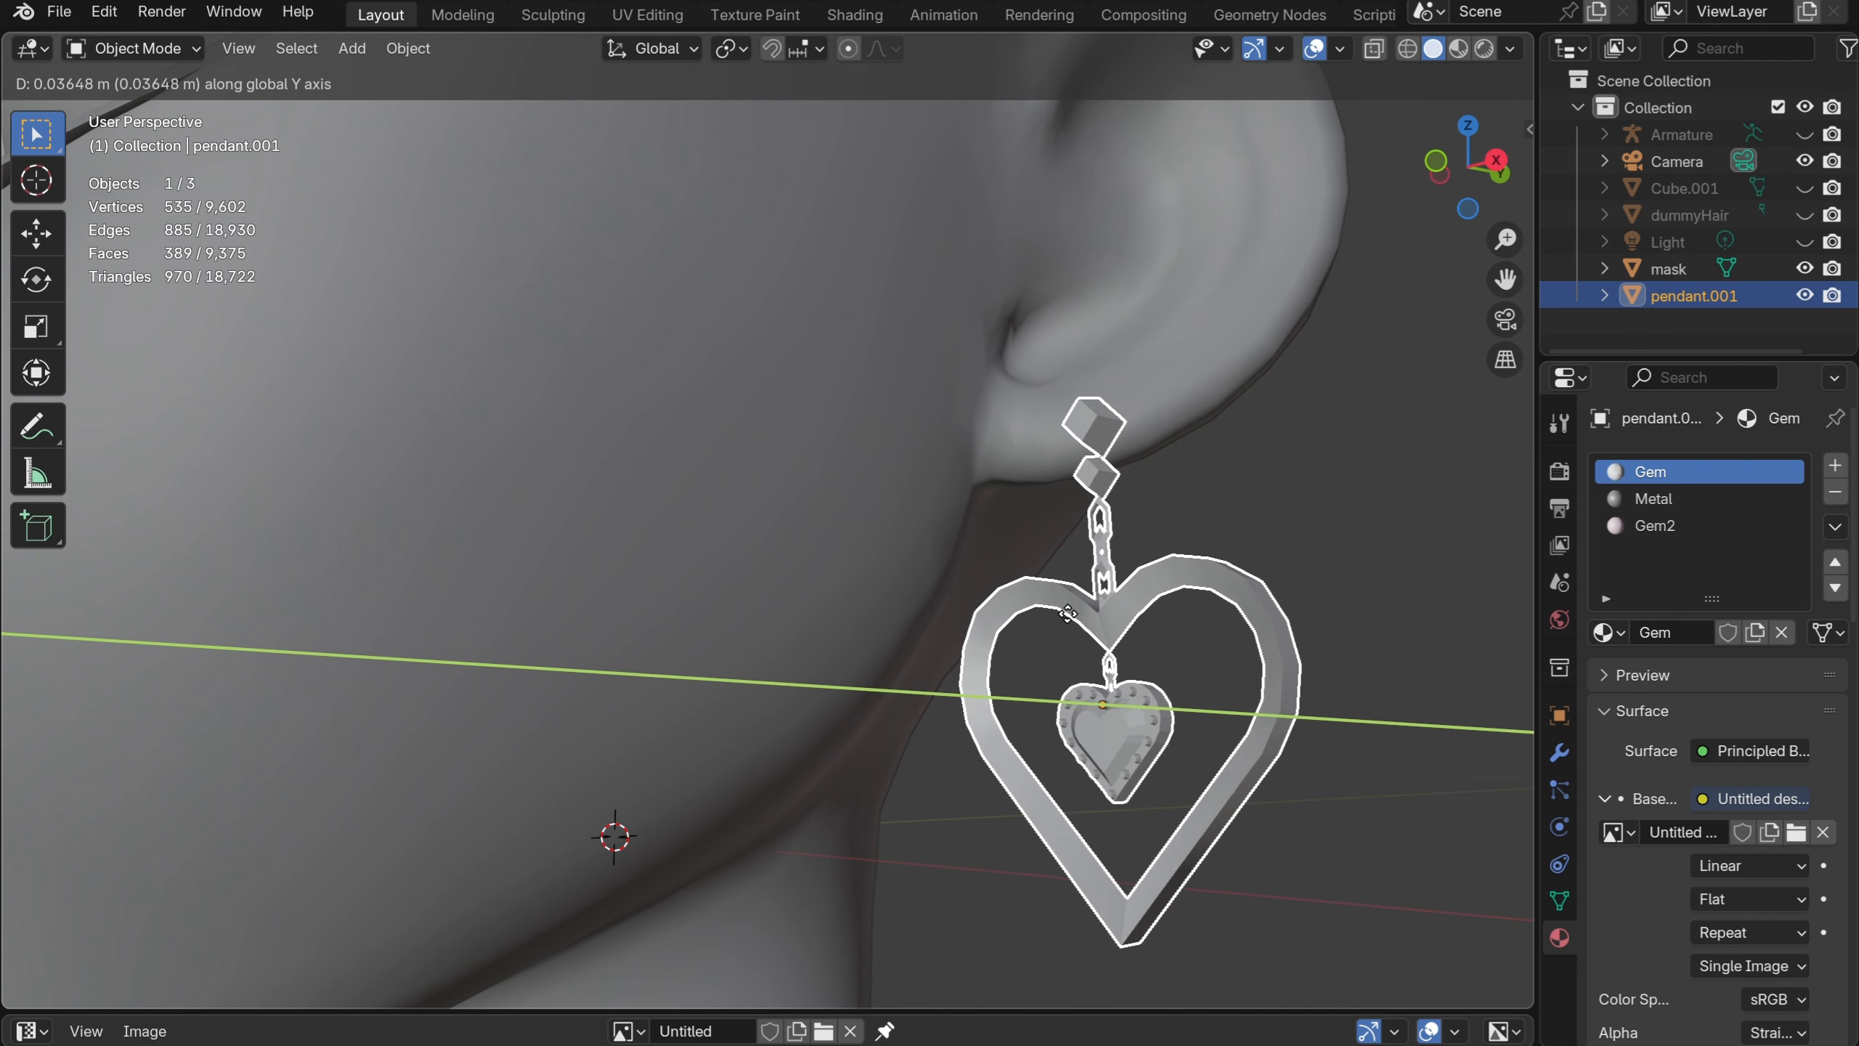
left_click(1058, 617)
left_click(1346, 521)
scroll(1301, 533, "down", 6)
middle_click_drag(1298, 533, 1167, 696)
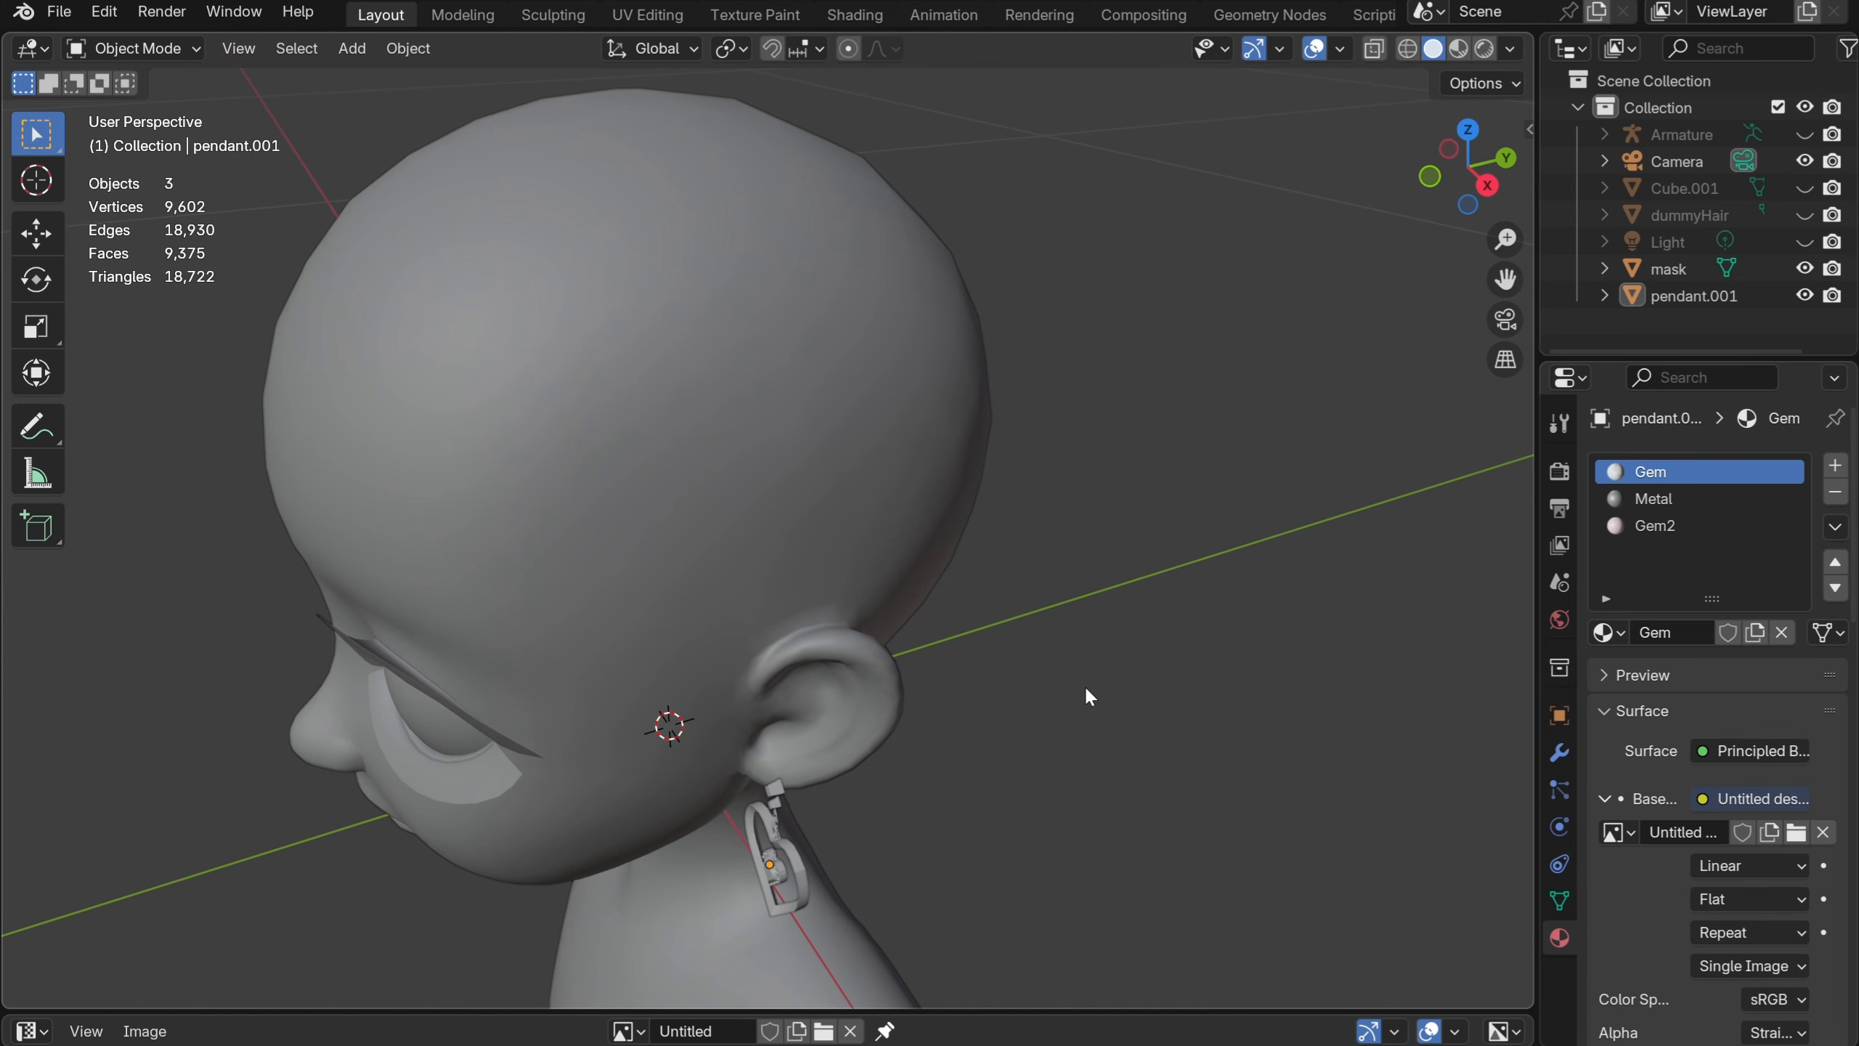
Rotate the pendant about the vertical axis in top view to follow the ear's slant, and deselect it
key("KP_7")
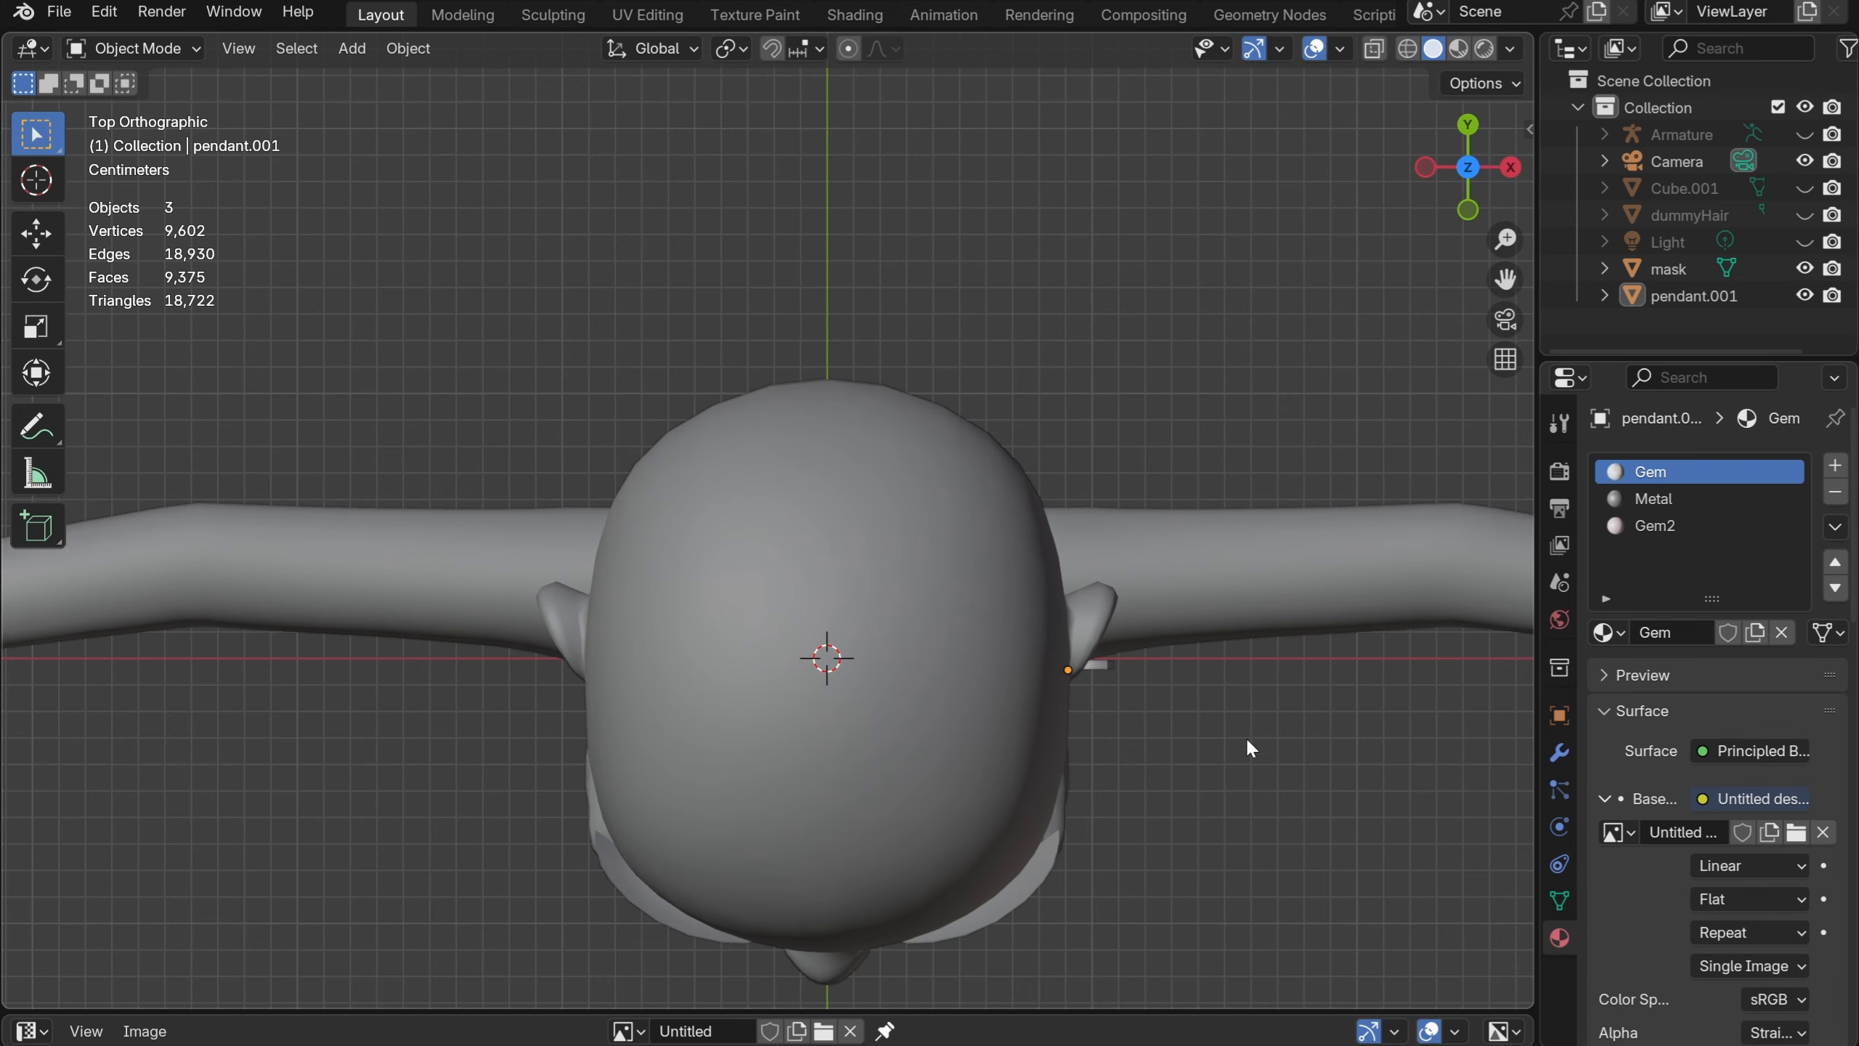
scroll(1237, 755, "up", 2)
scroll(1001, 602, "up", 3)
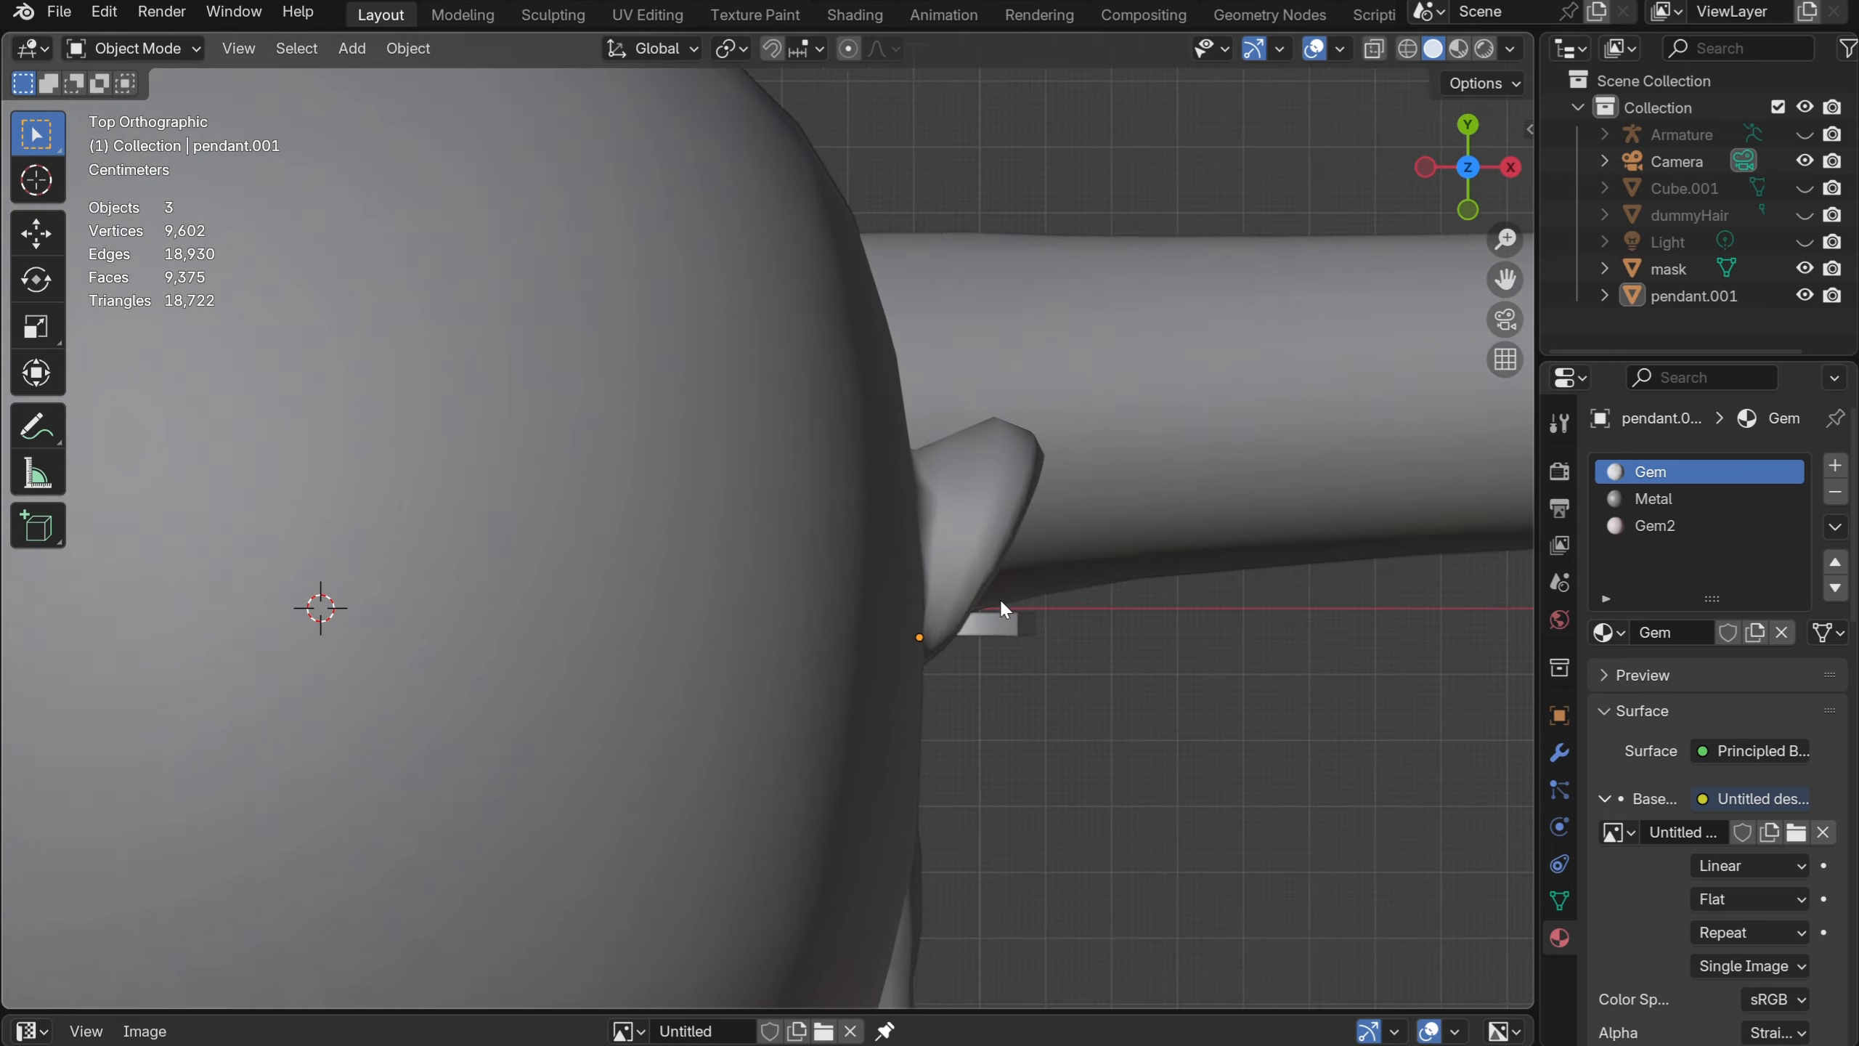
scroll(1187, 736, "up", 4)
middle_click_drag(1187, 736, 758, 627, "shift")
left_click(781, 630)
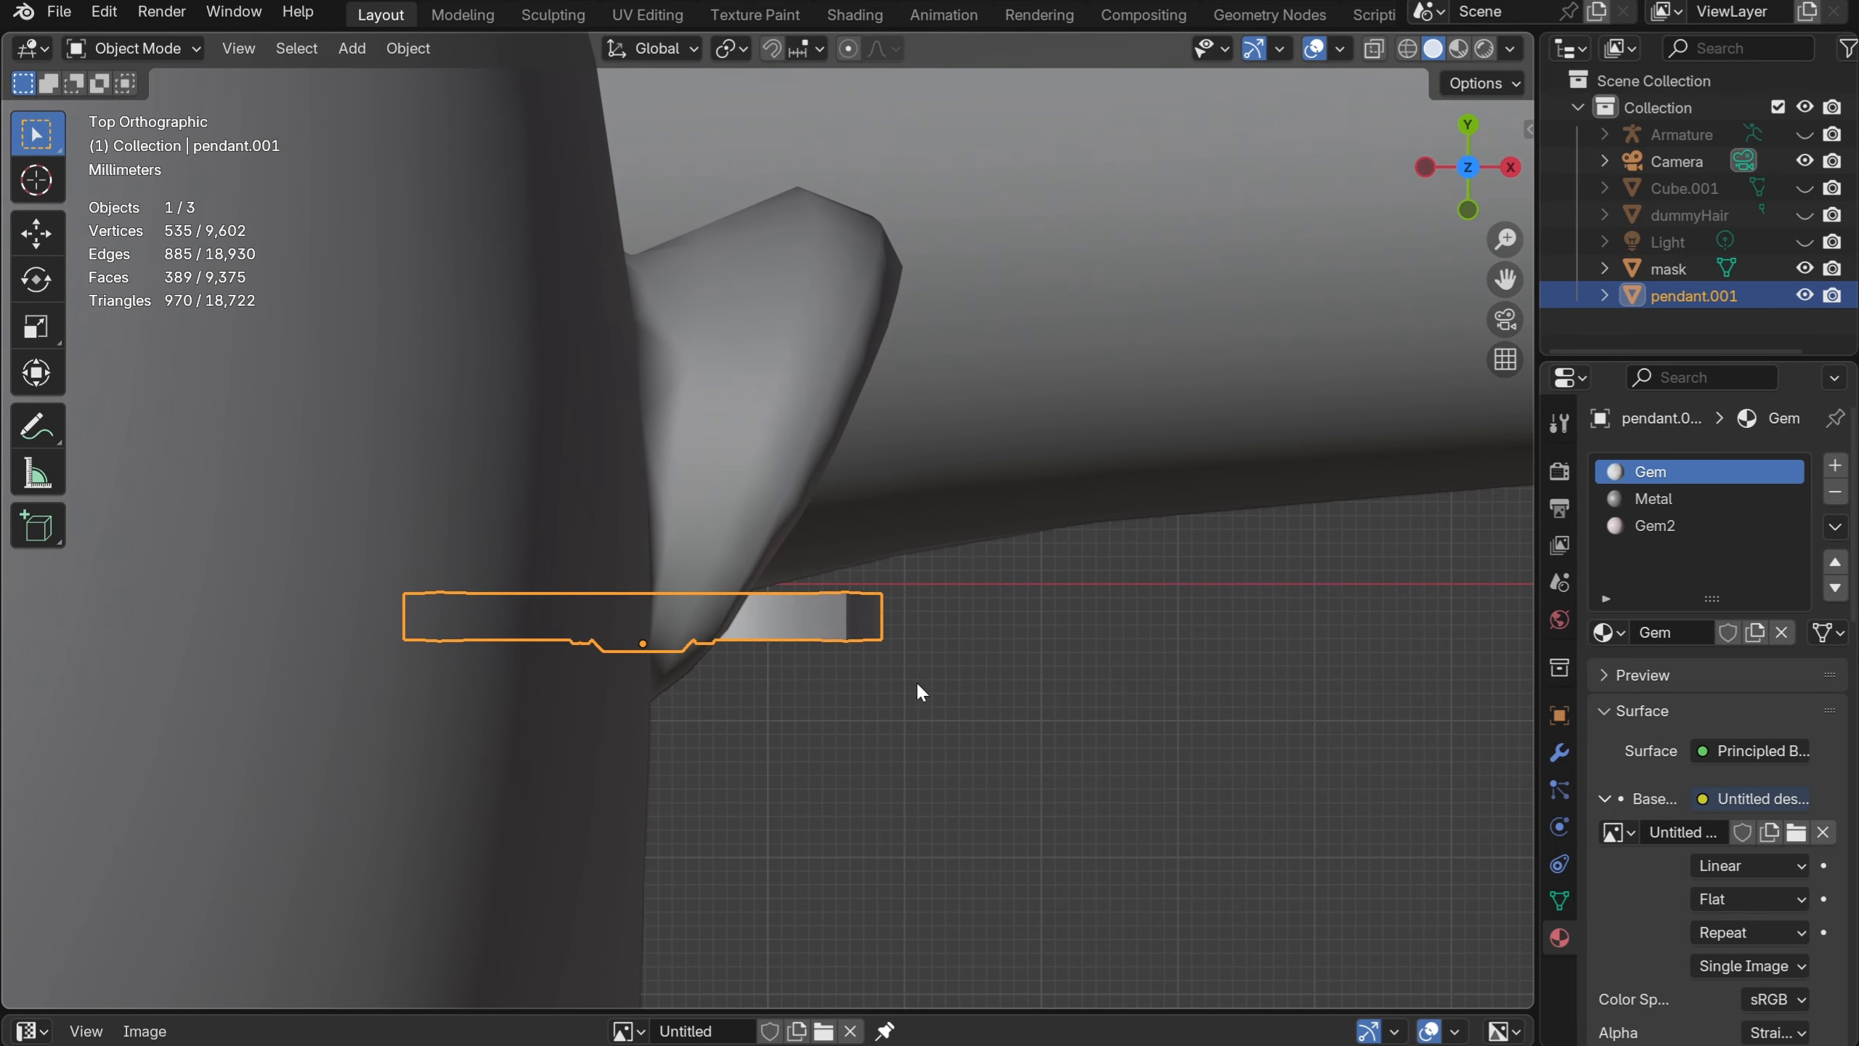
key("r")
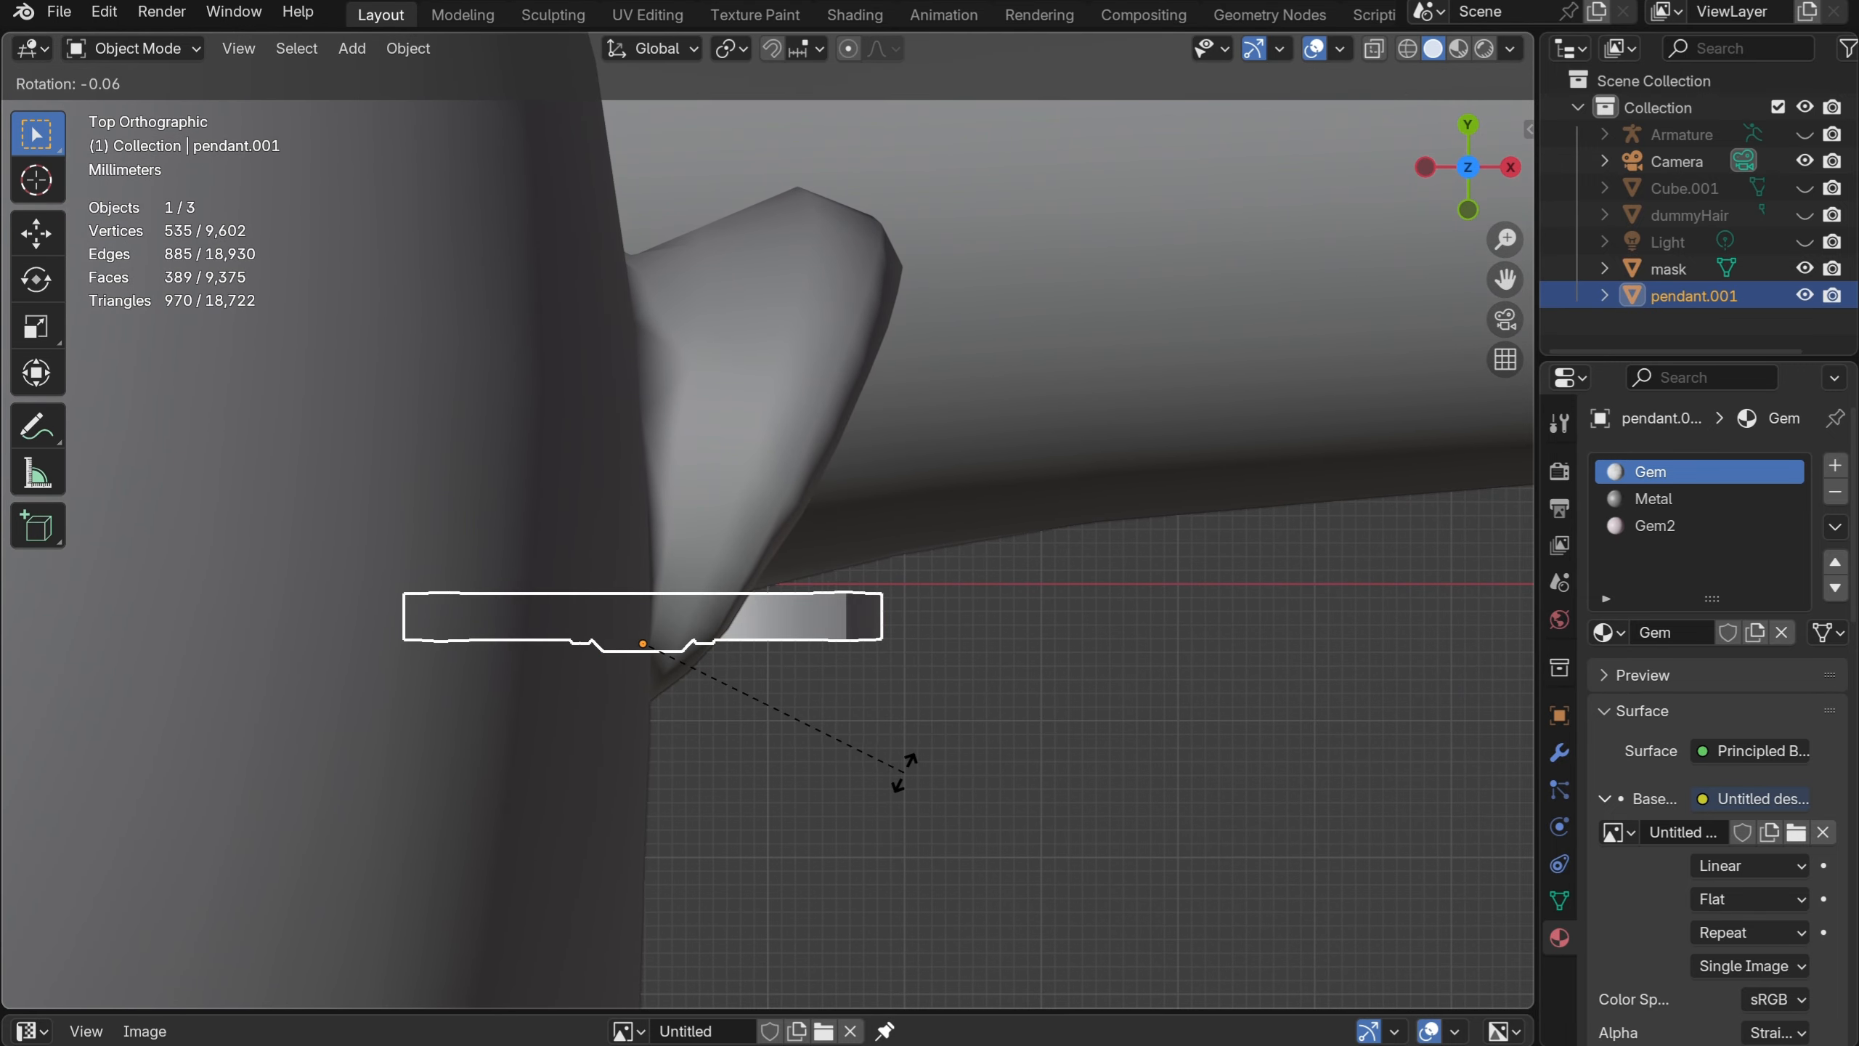
left_click(921, 615)
left_click(973, 773)
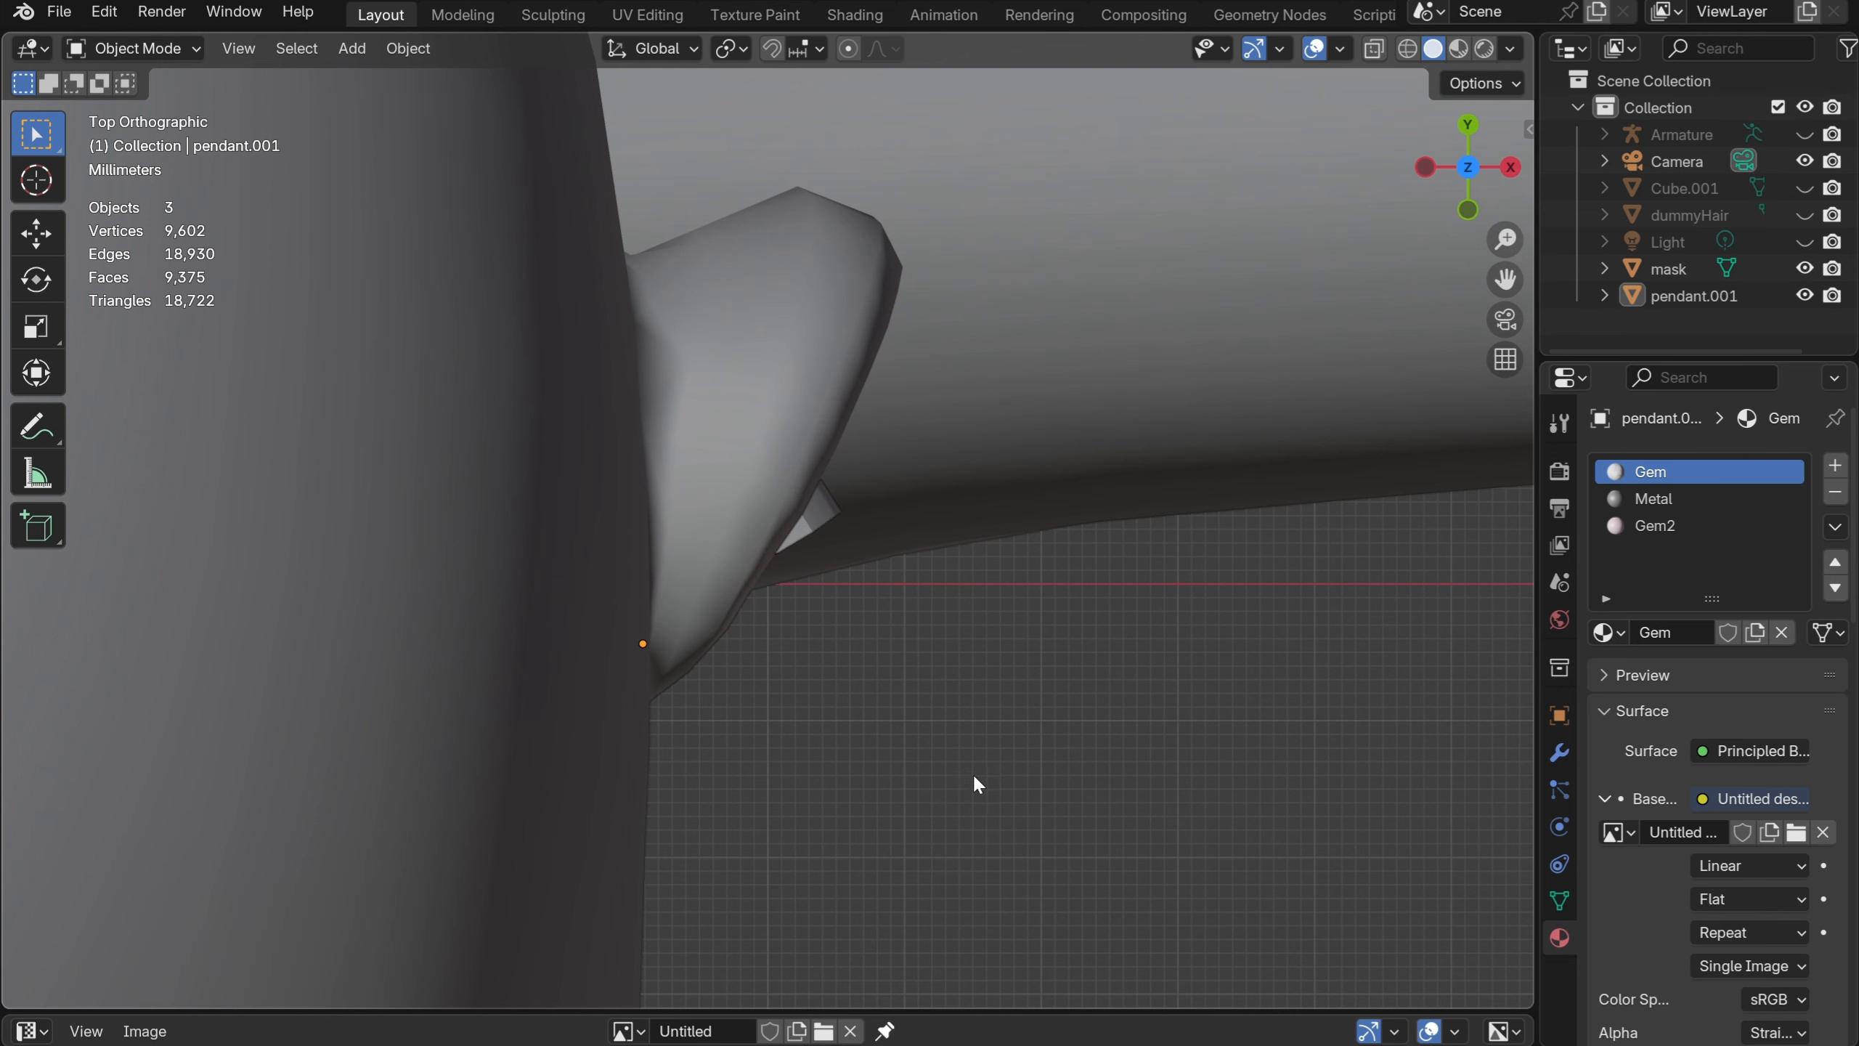
Examine how the pendant hangs from the earlobe in side, front and angled views of the head
middle_click_drag(973, 773, 704, 514)
scroll(705, 514, "down", 3)
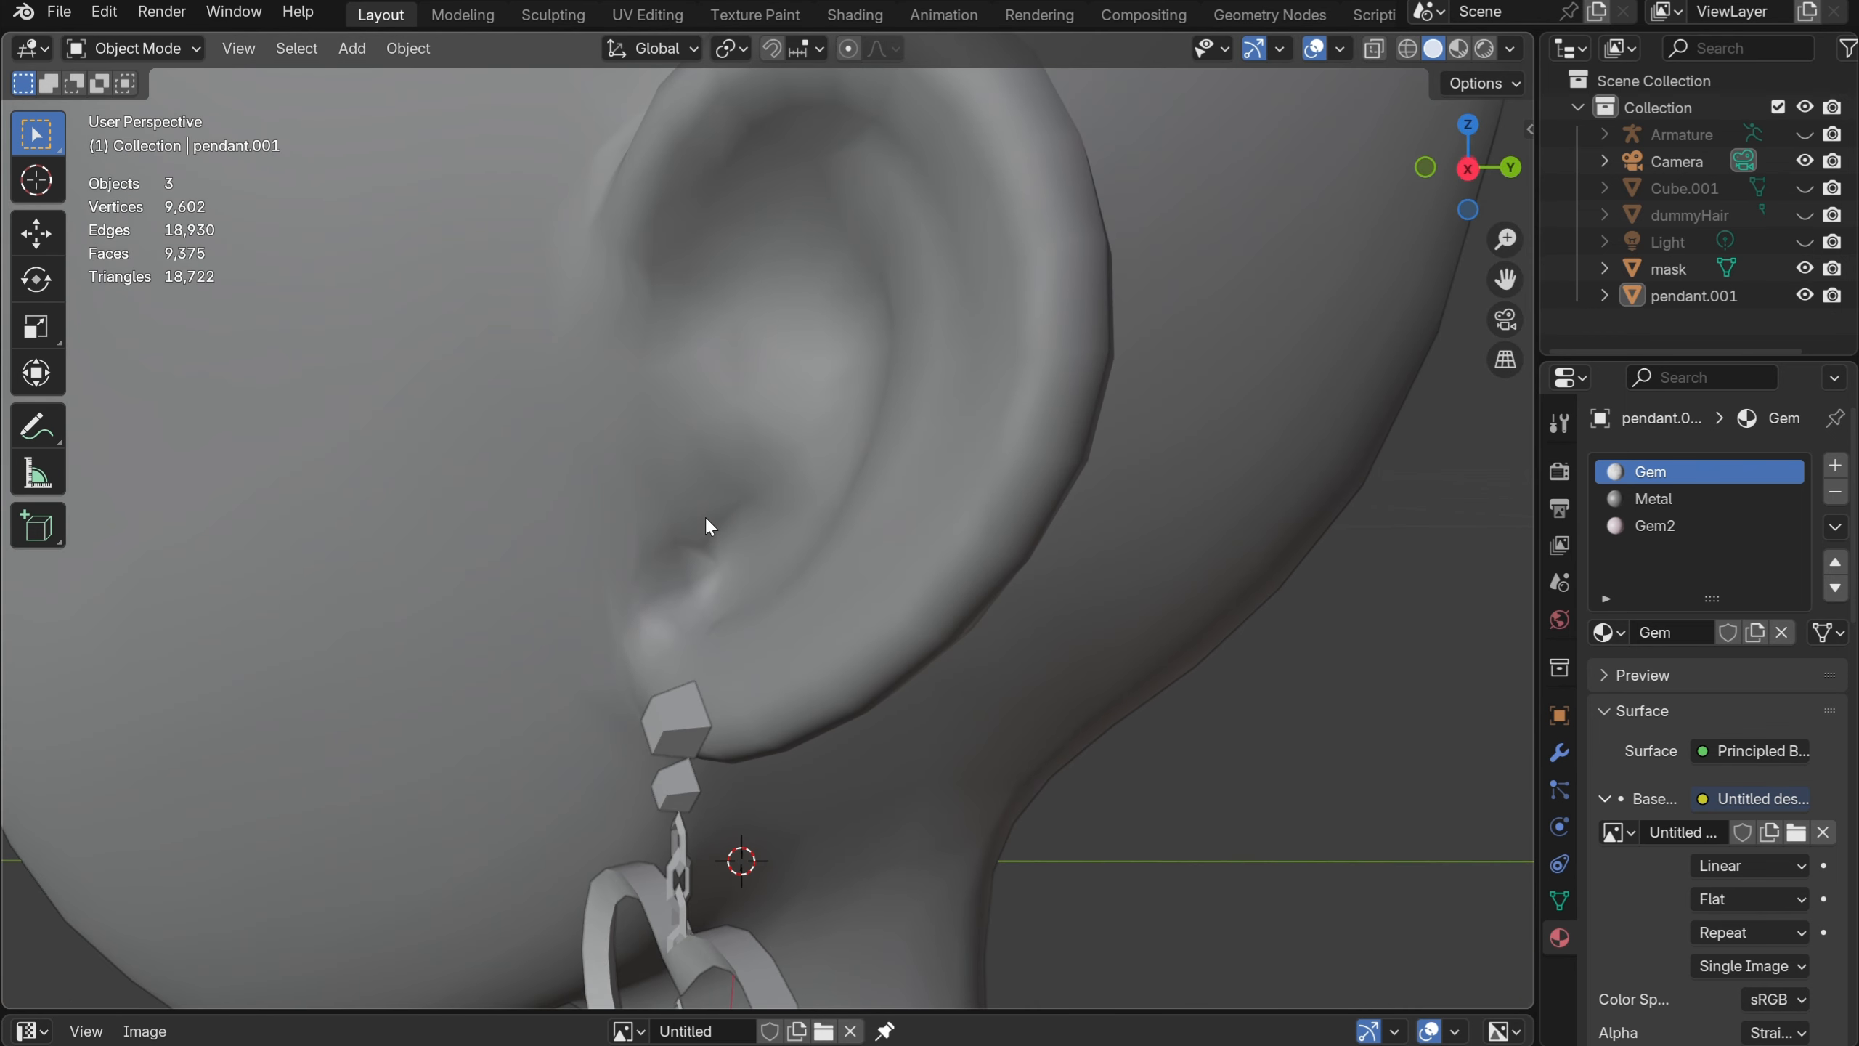
key("KP_1")
scroll(706, 514, "down", 3)
left_click(770, 760)
left_click(970, 747)
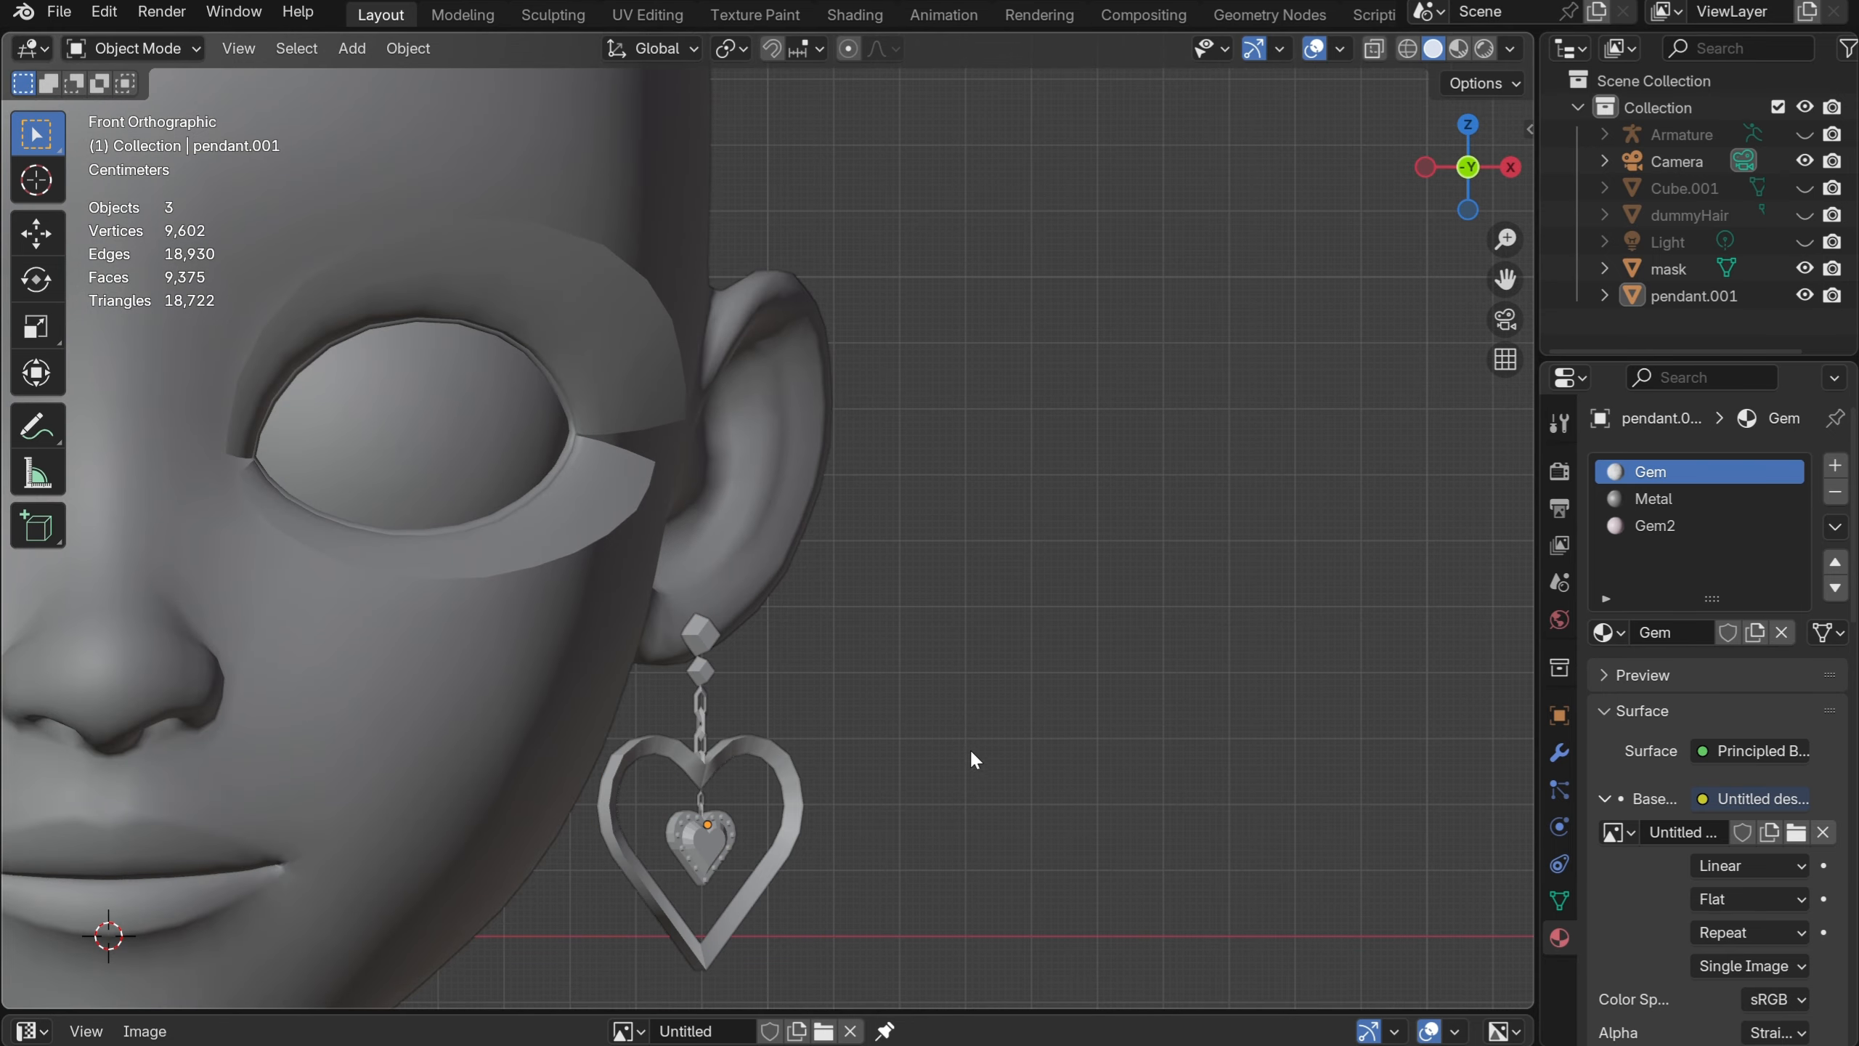
middle_click_drag(970, 748, 1385, 506, "shift")
scroll(1211, 596, "down", 2)
scroll(1212, 596, "down", 2)
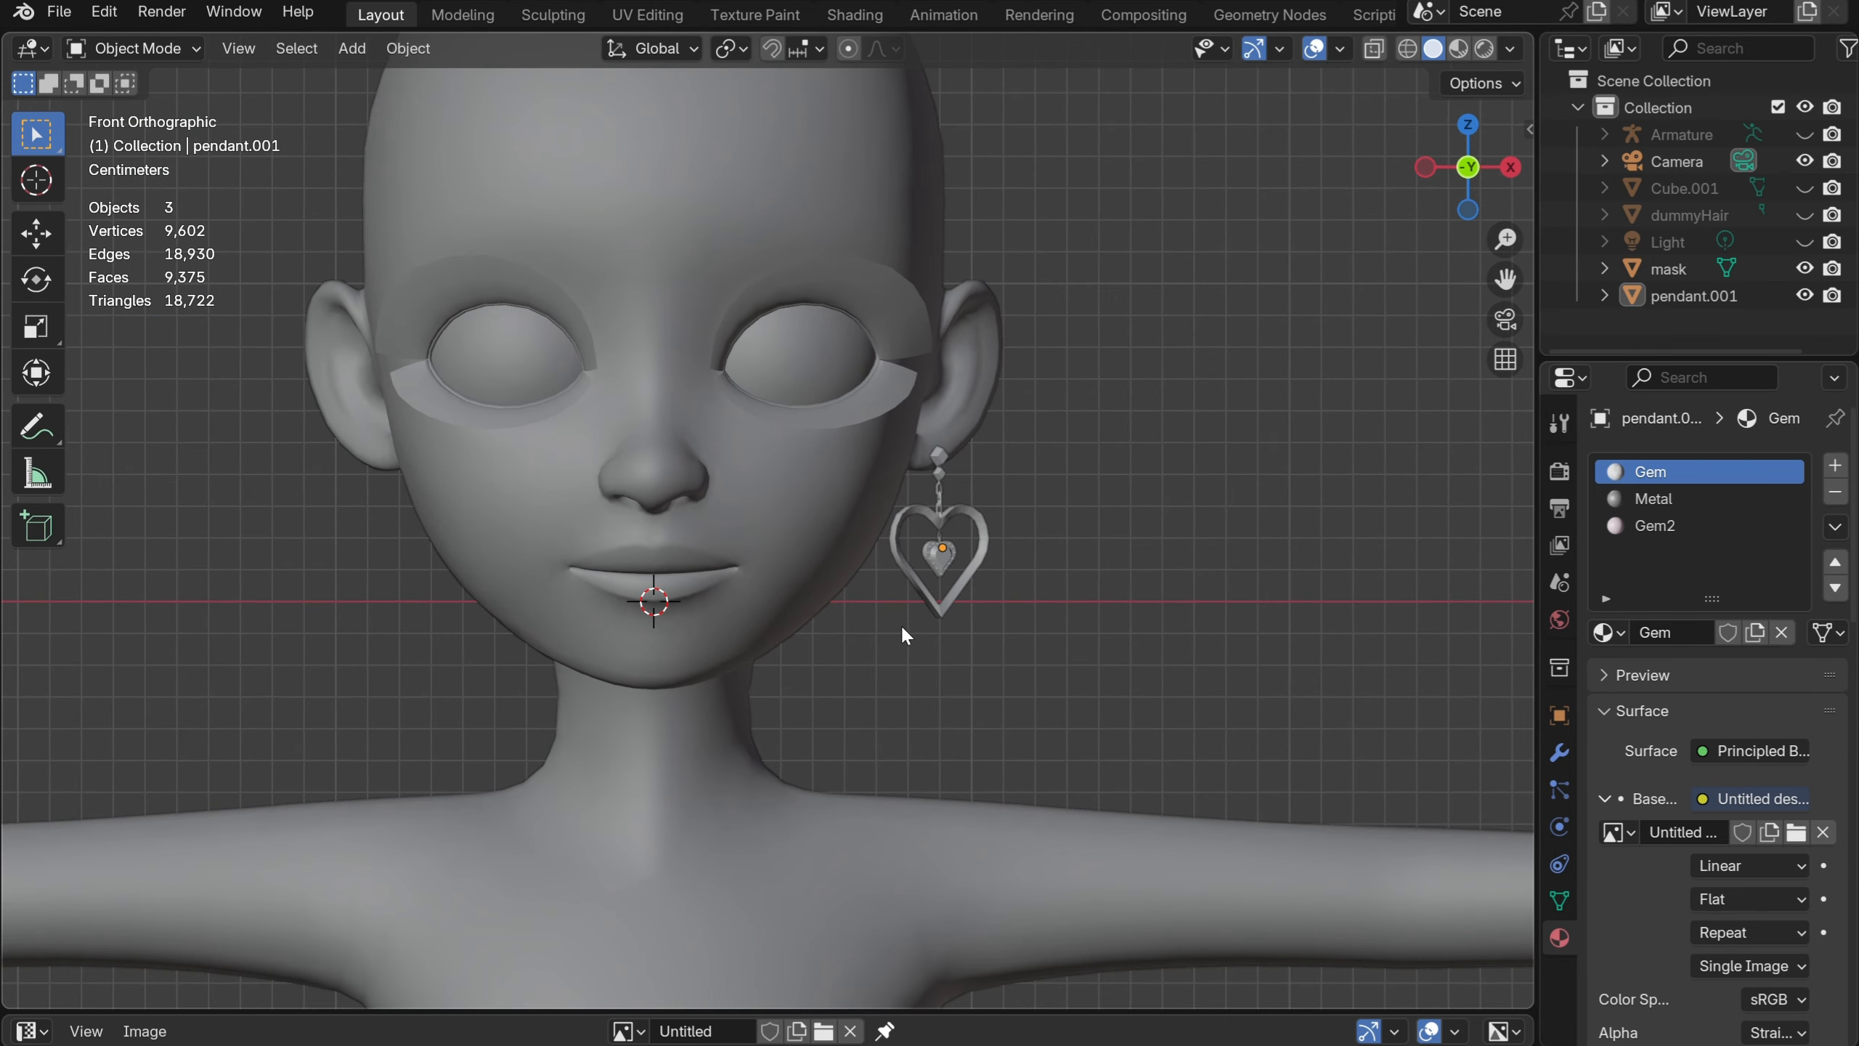
middle_click_drag(904, 630, 1028, 642, "shift")
middle_click_drag(1286, 731, 1236, 723)
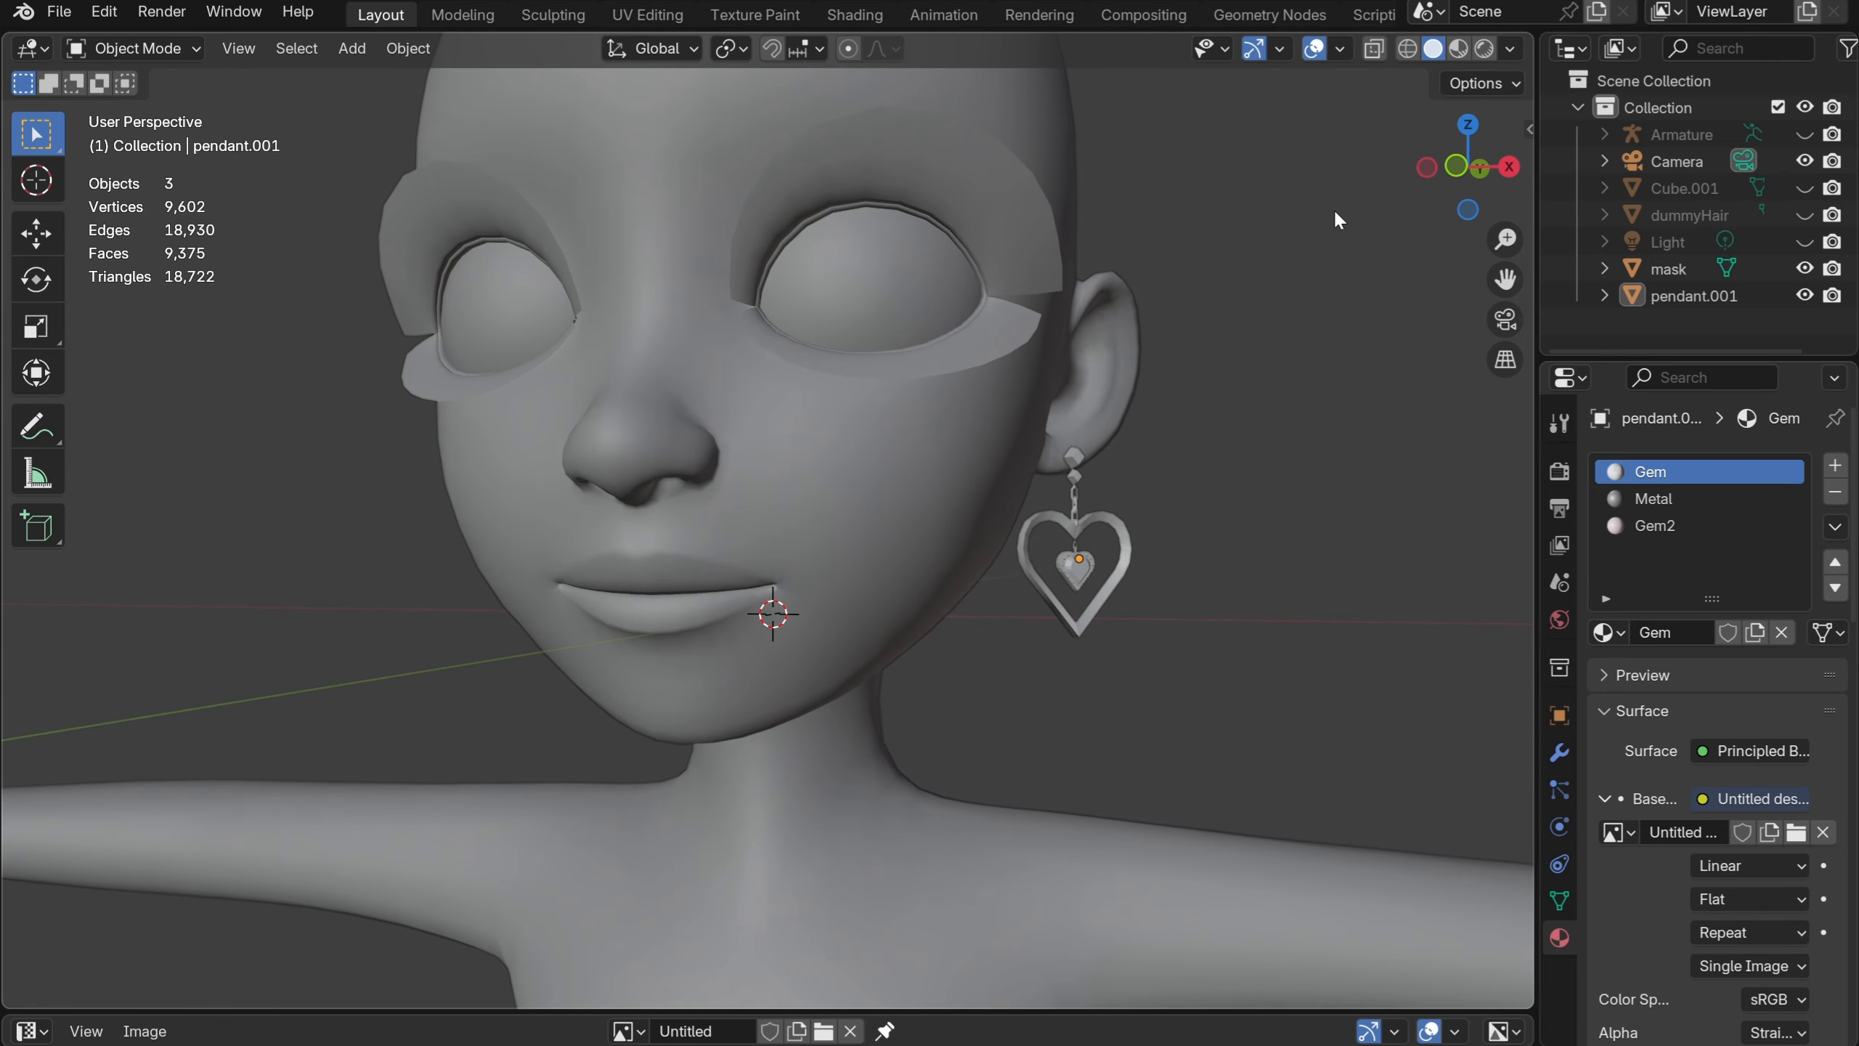
left_click(1465, 169)
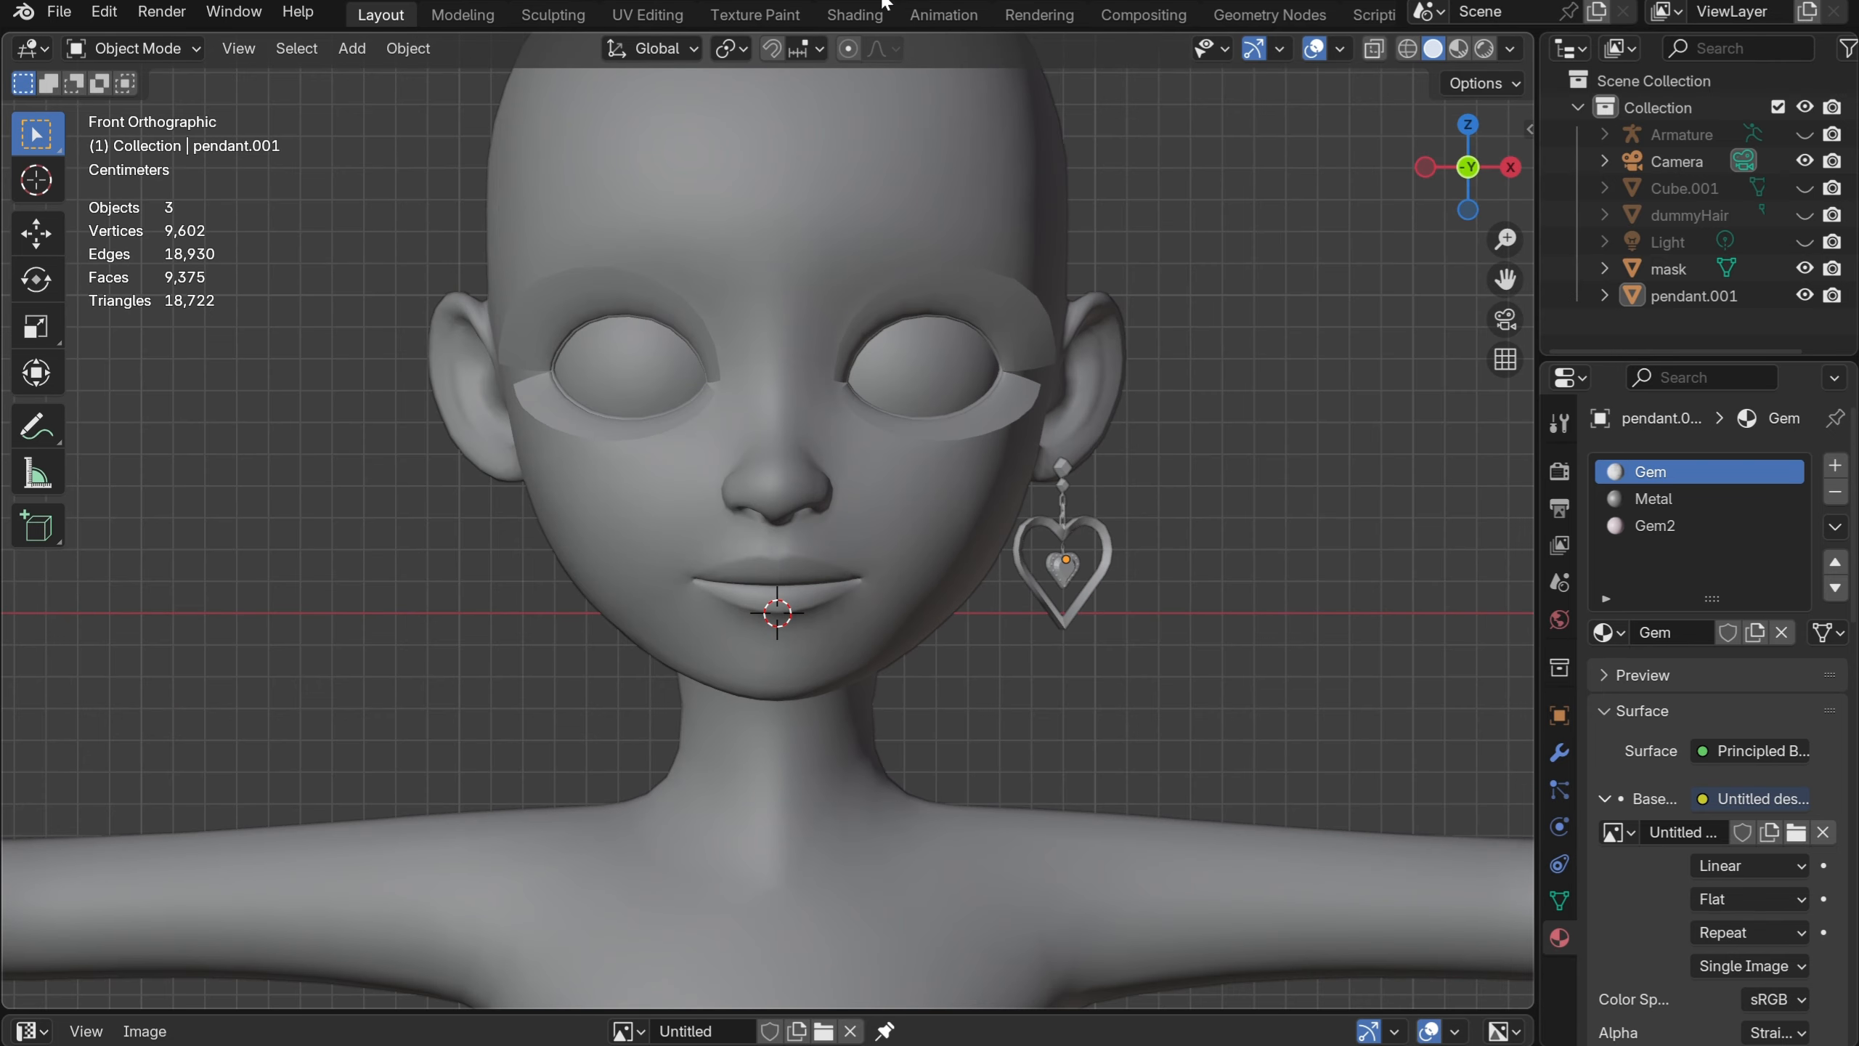
Reselect the pendant, add a Mirror modifier on the X axis with mask as mirror object, and apply it
key("ctrl+z")
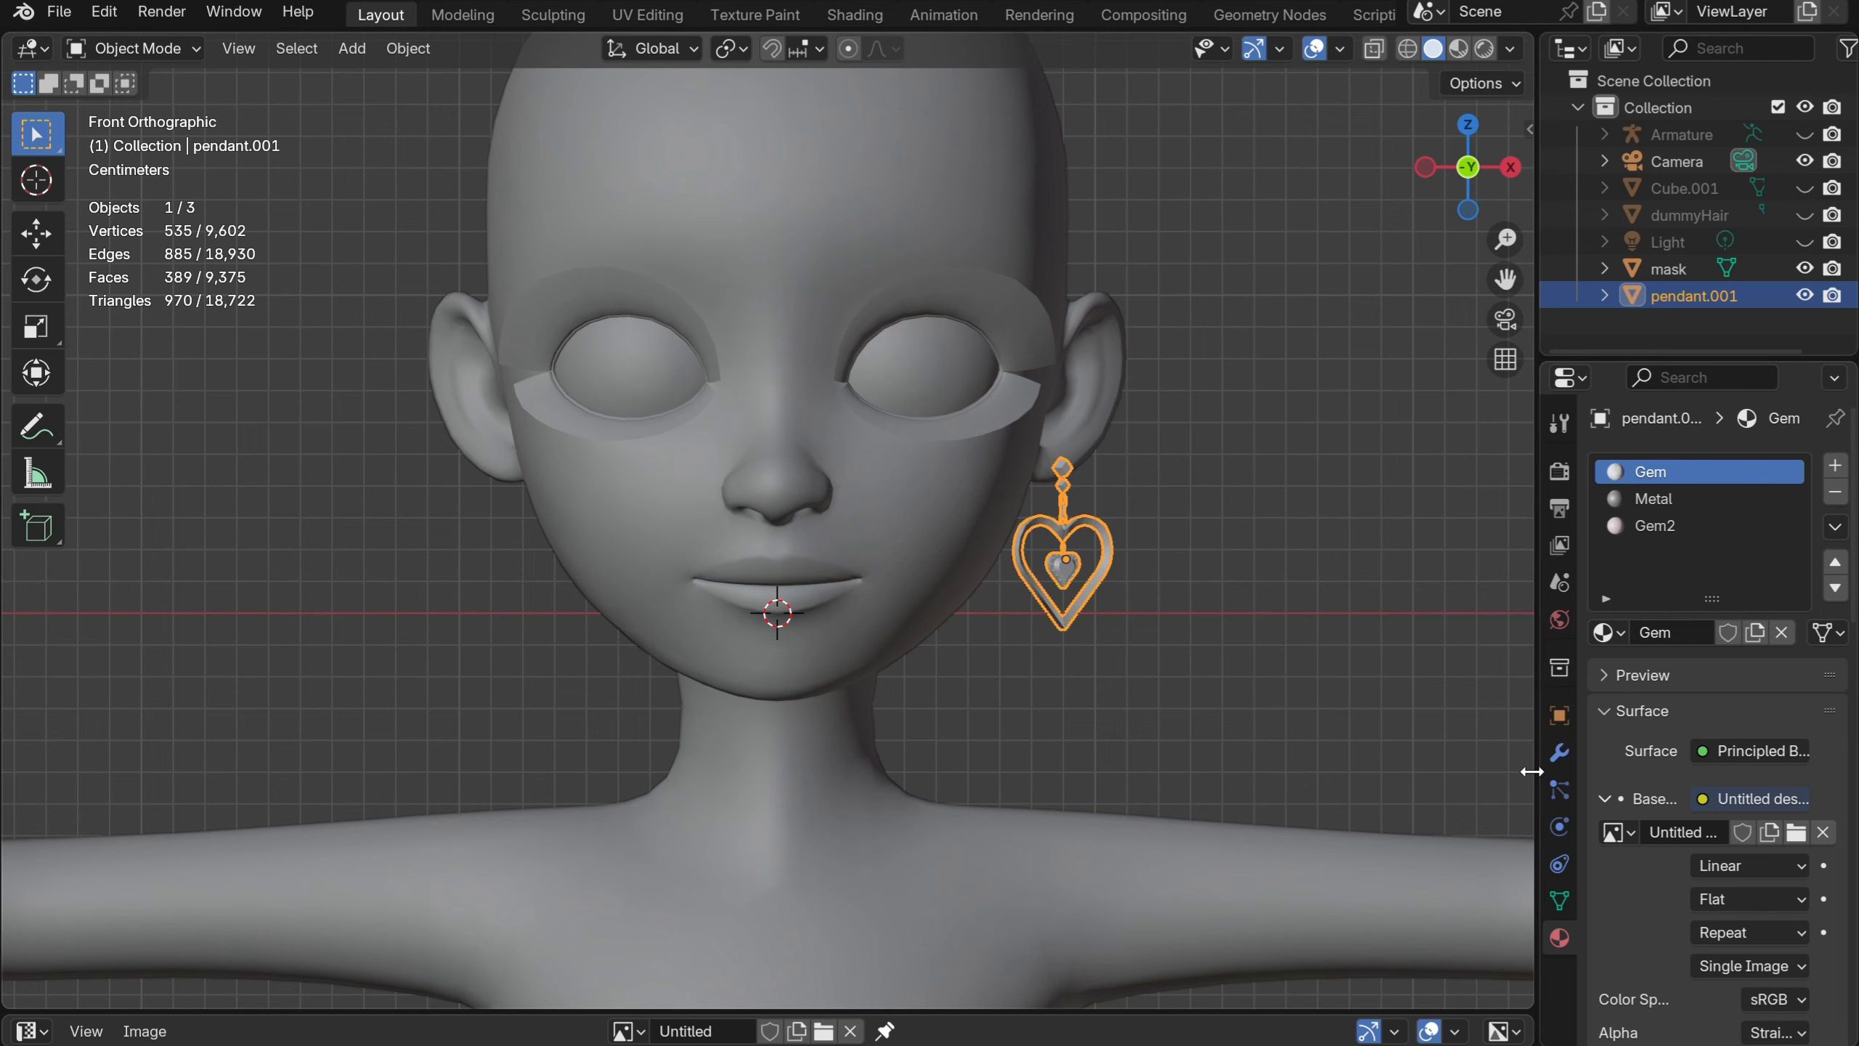
left_click(1558, 752)
left_click(1653, 470)
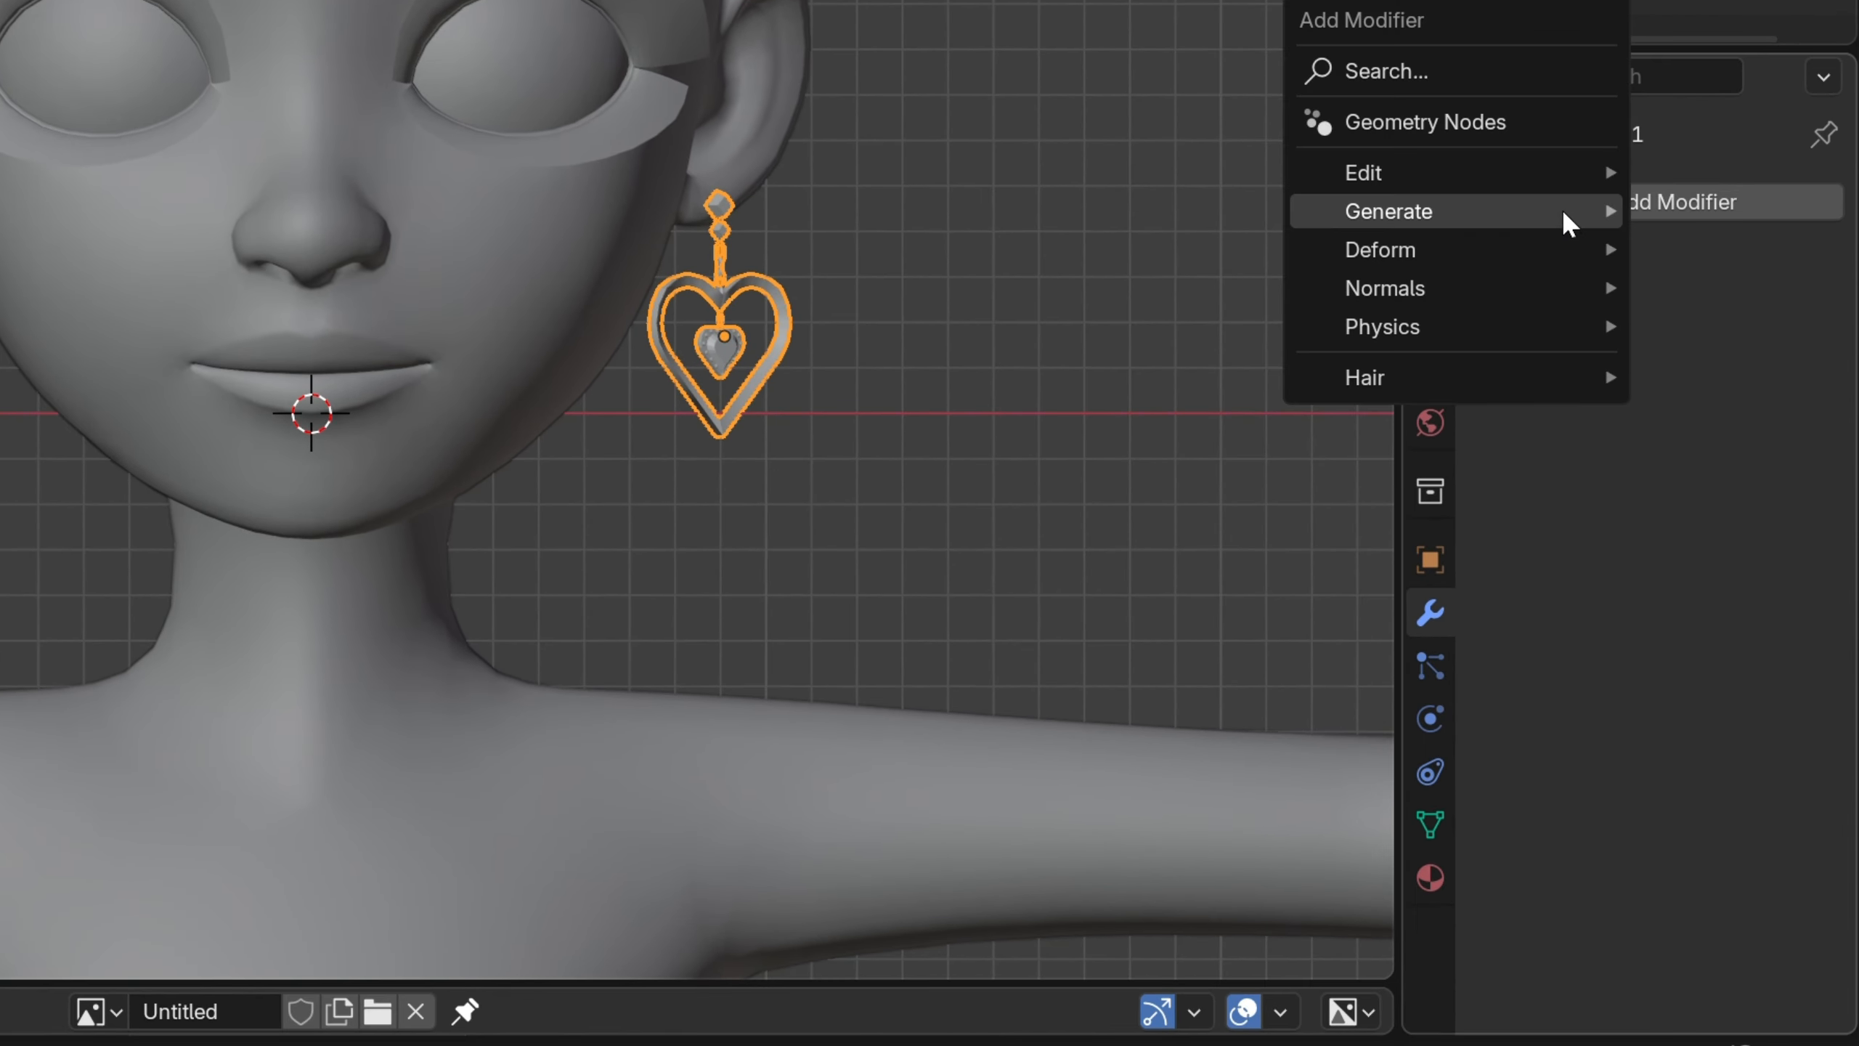
mouse_move(1564, 213)
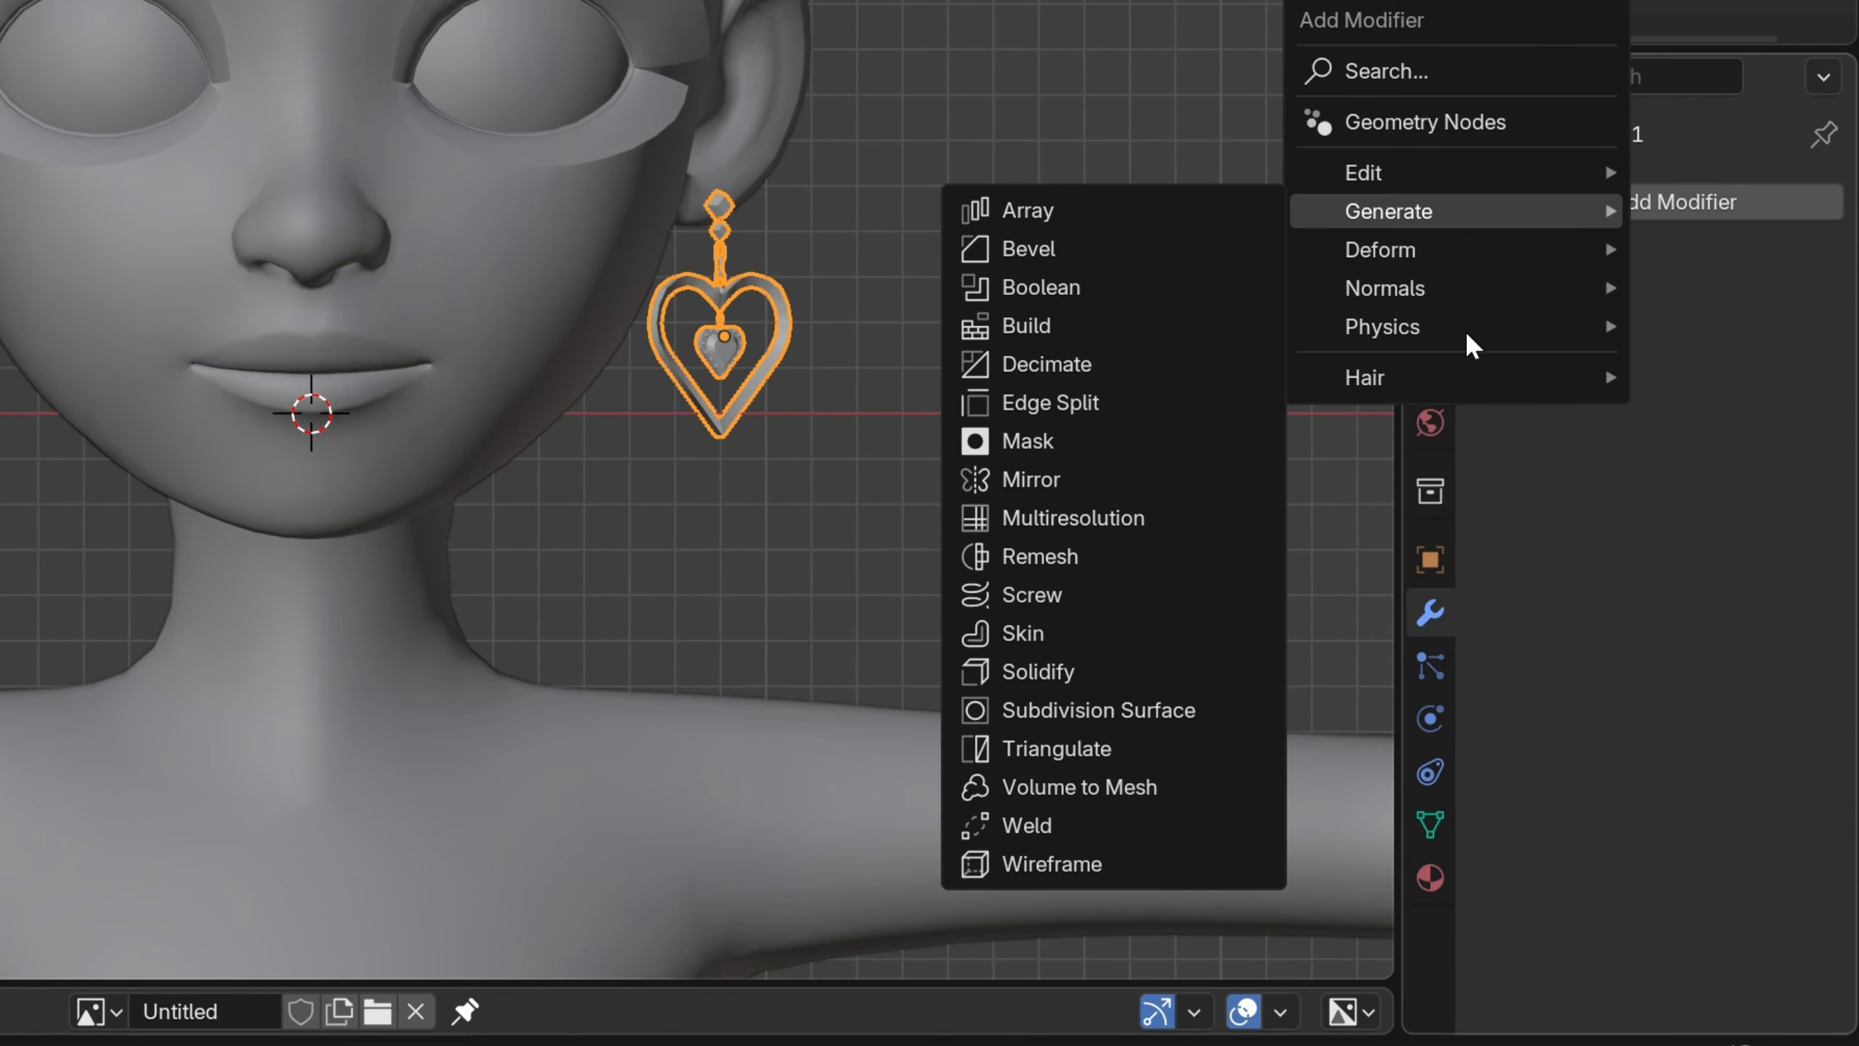
left_click(1062, 482)
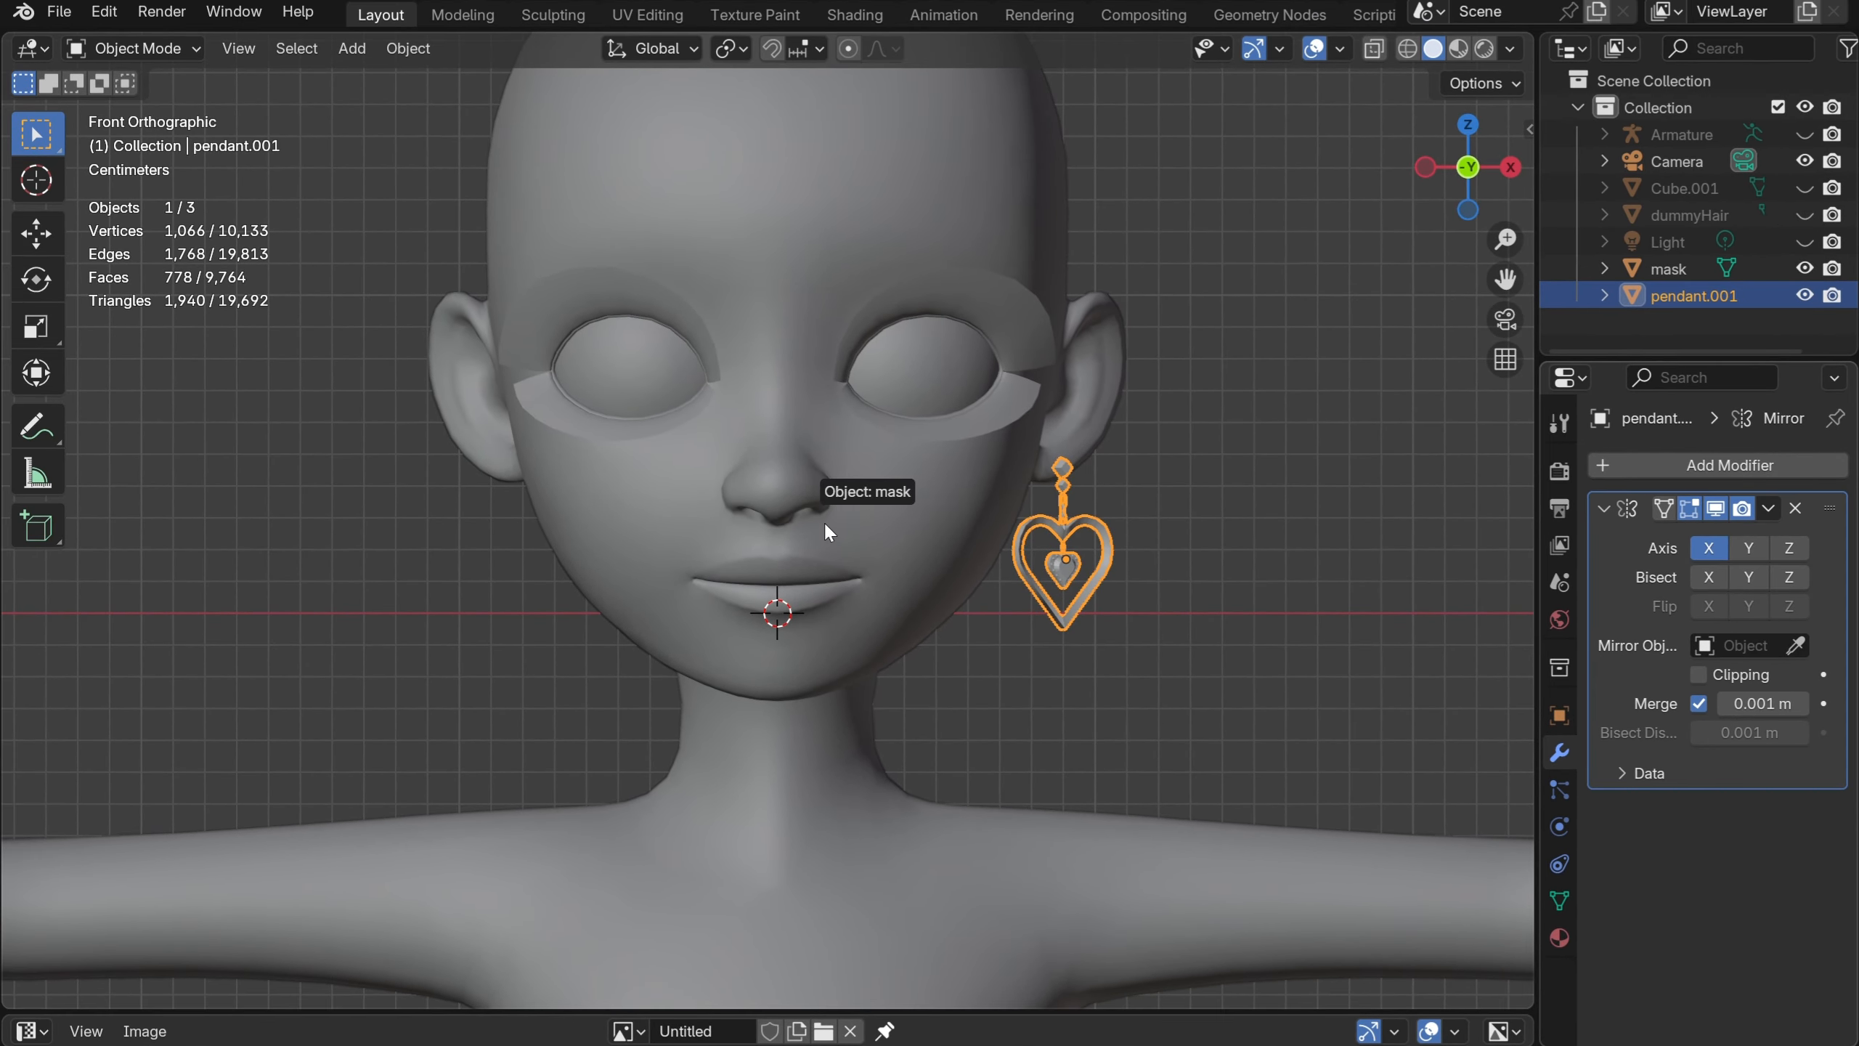
left_click(666, 443)
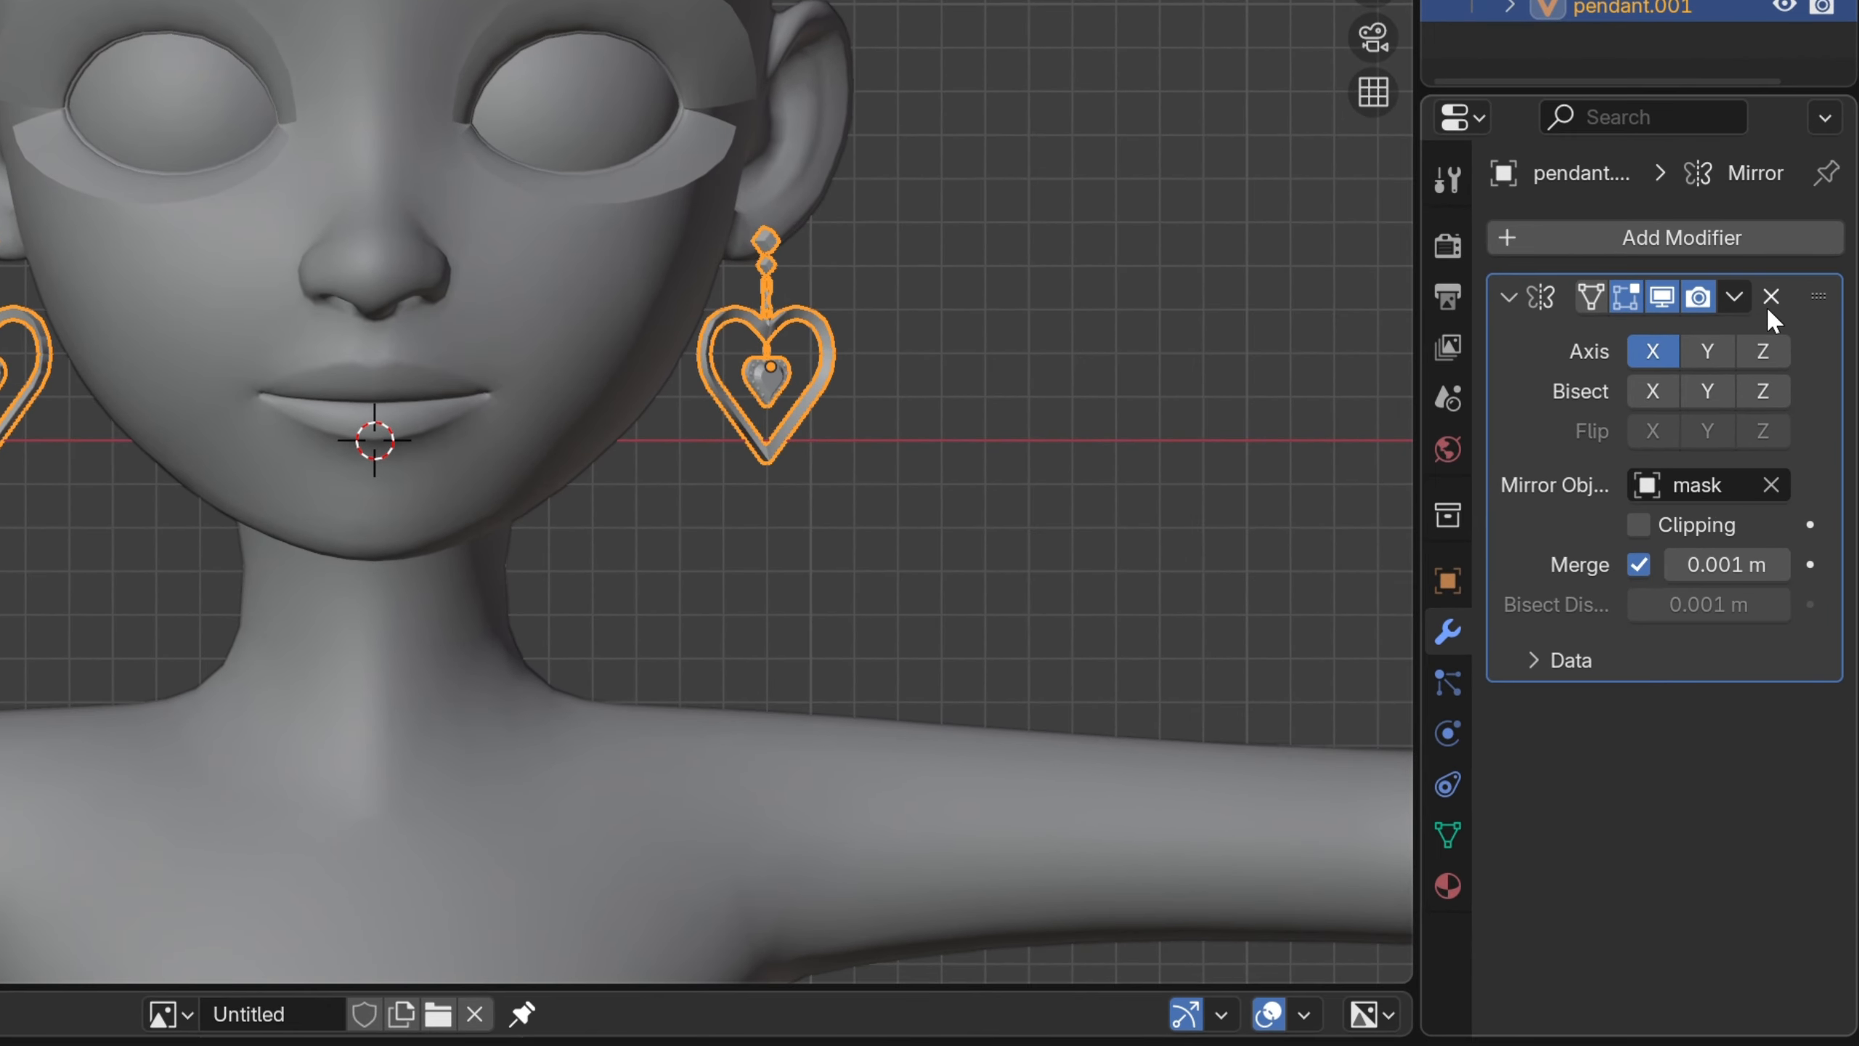
left_click(1748, 378)
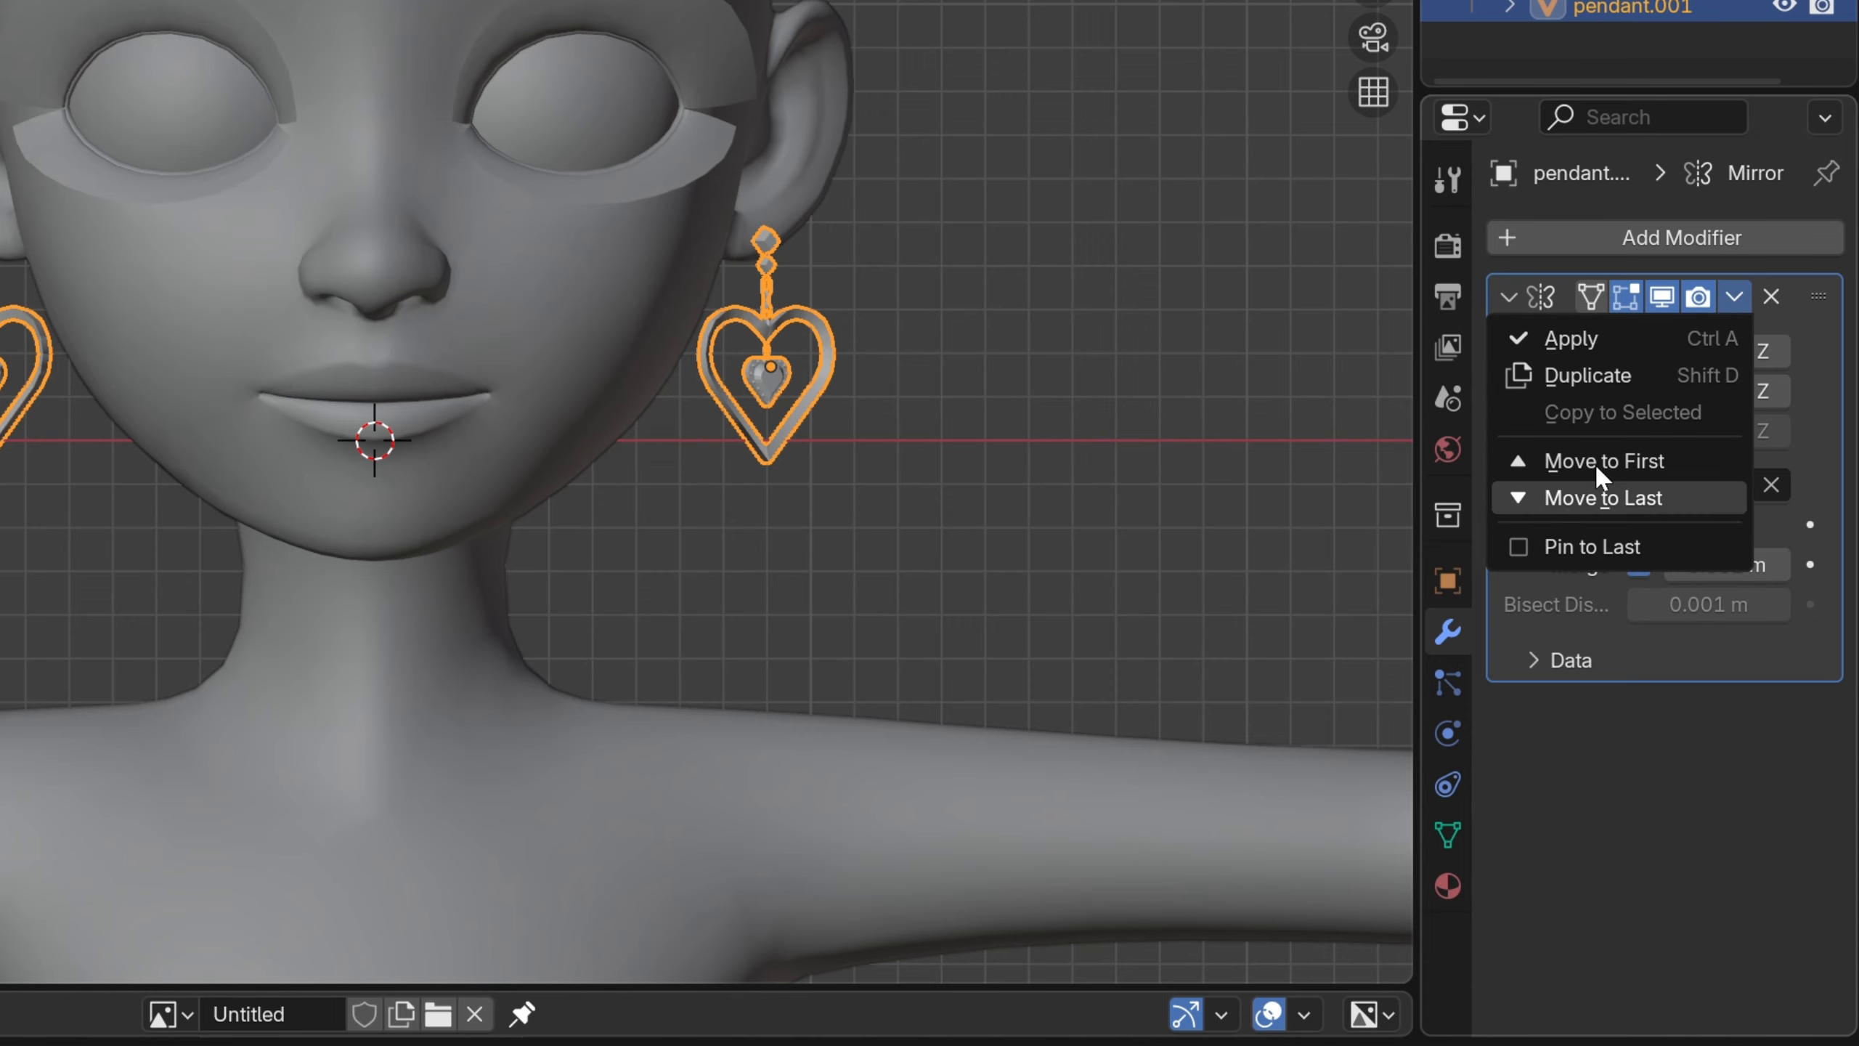
left_click(1611, 334)
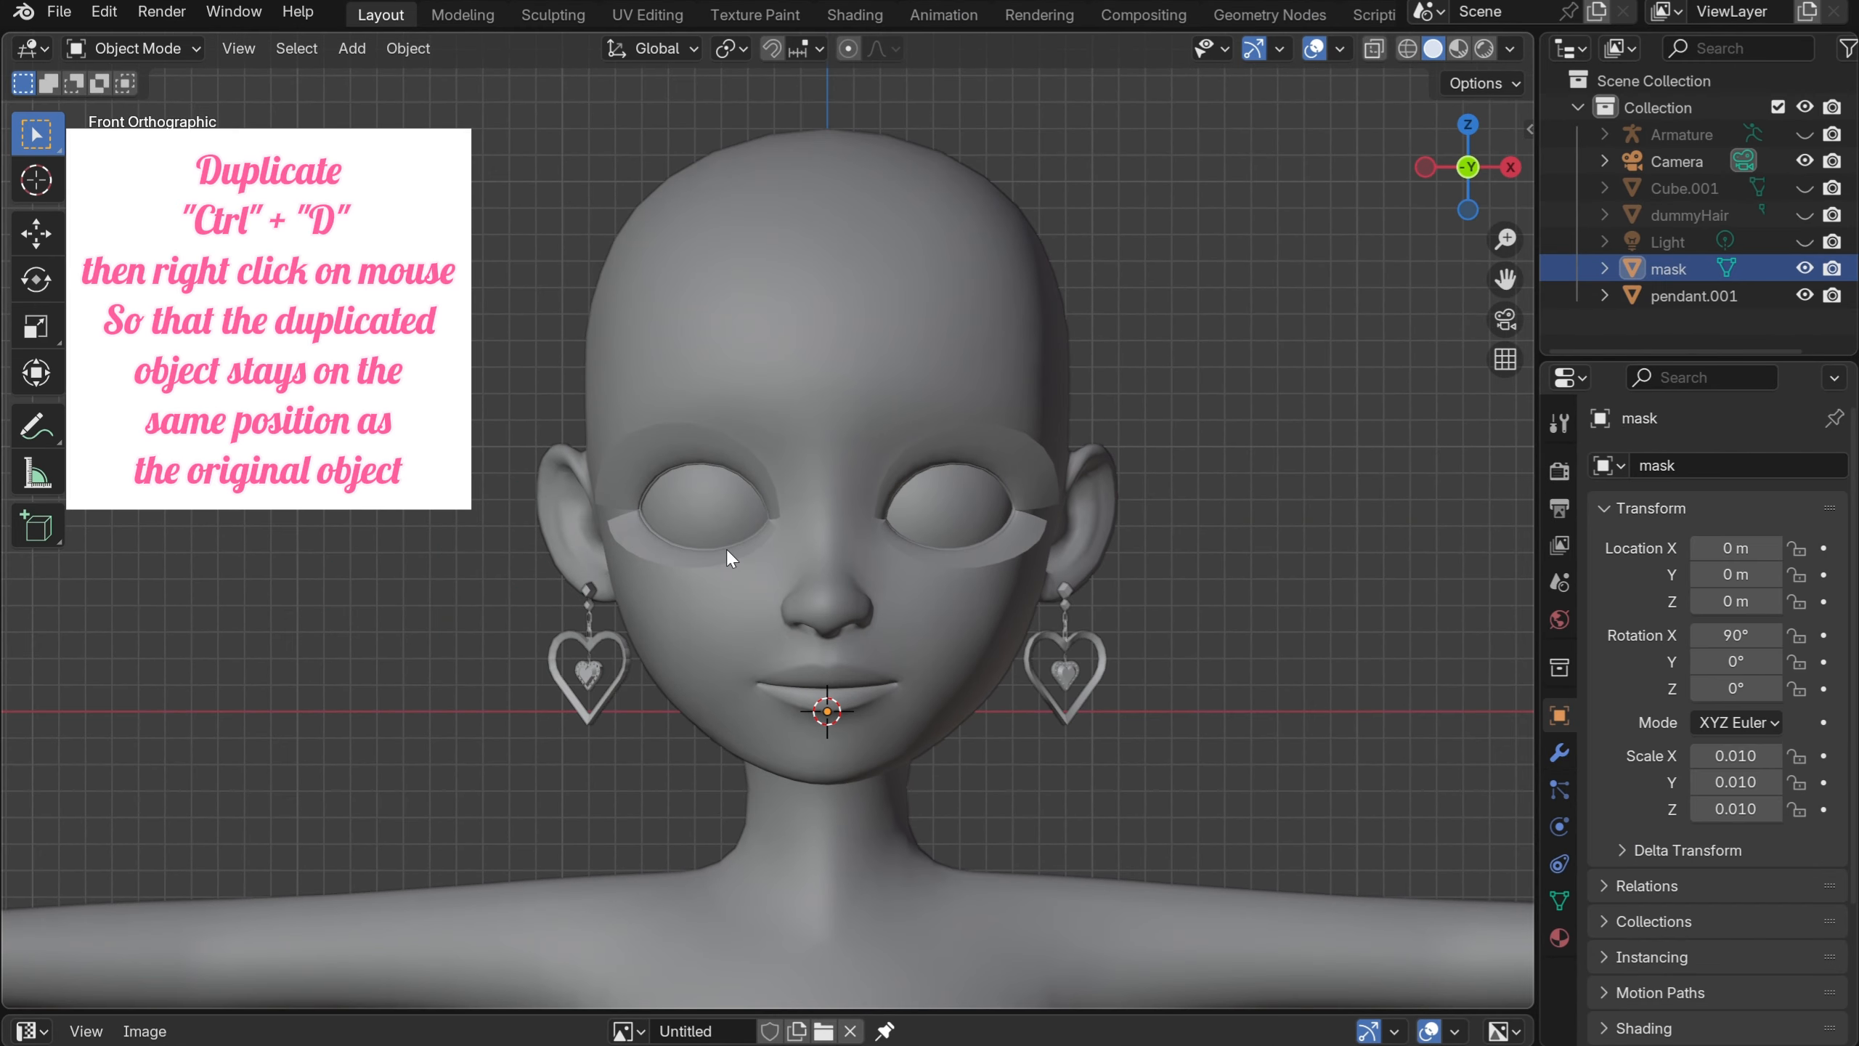
Duplicate the mask in place and hide the original mask
left_click(726, 551)
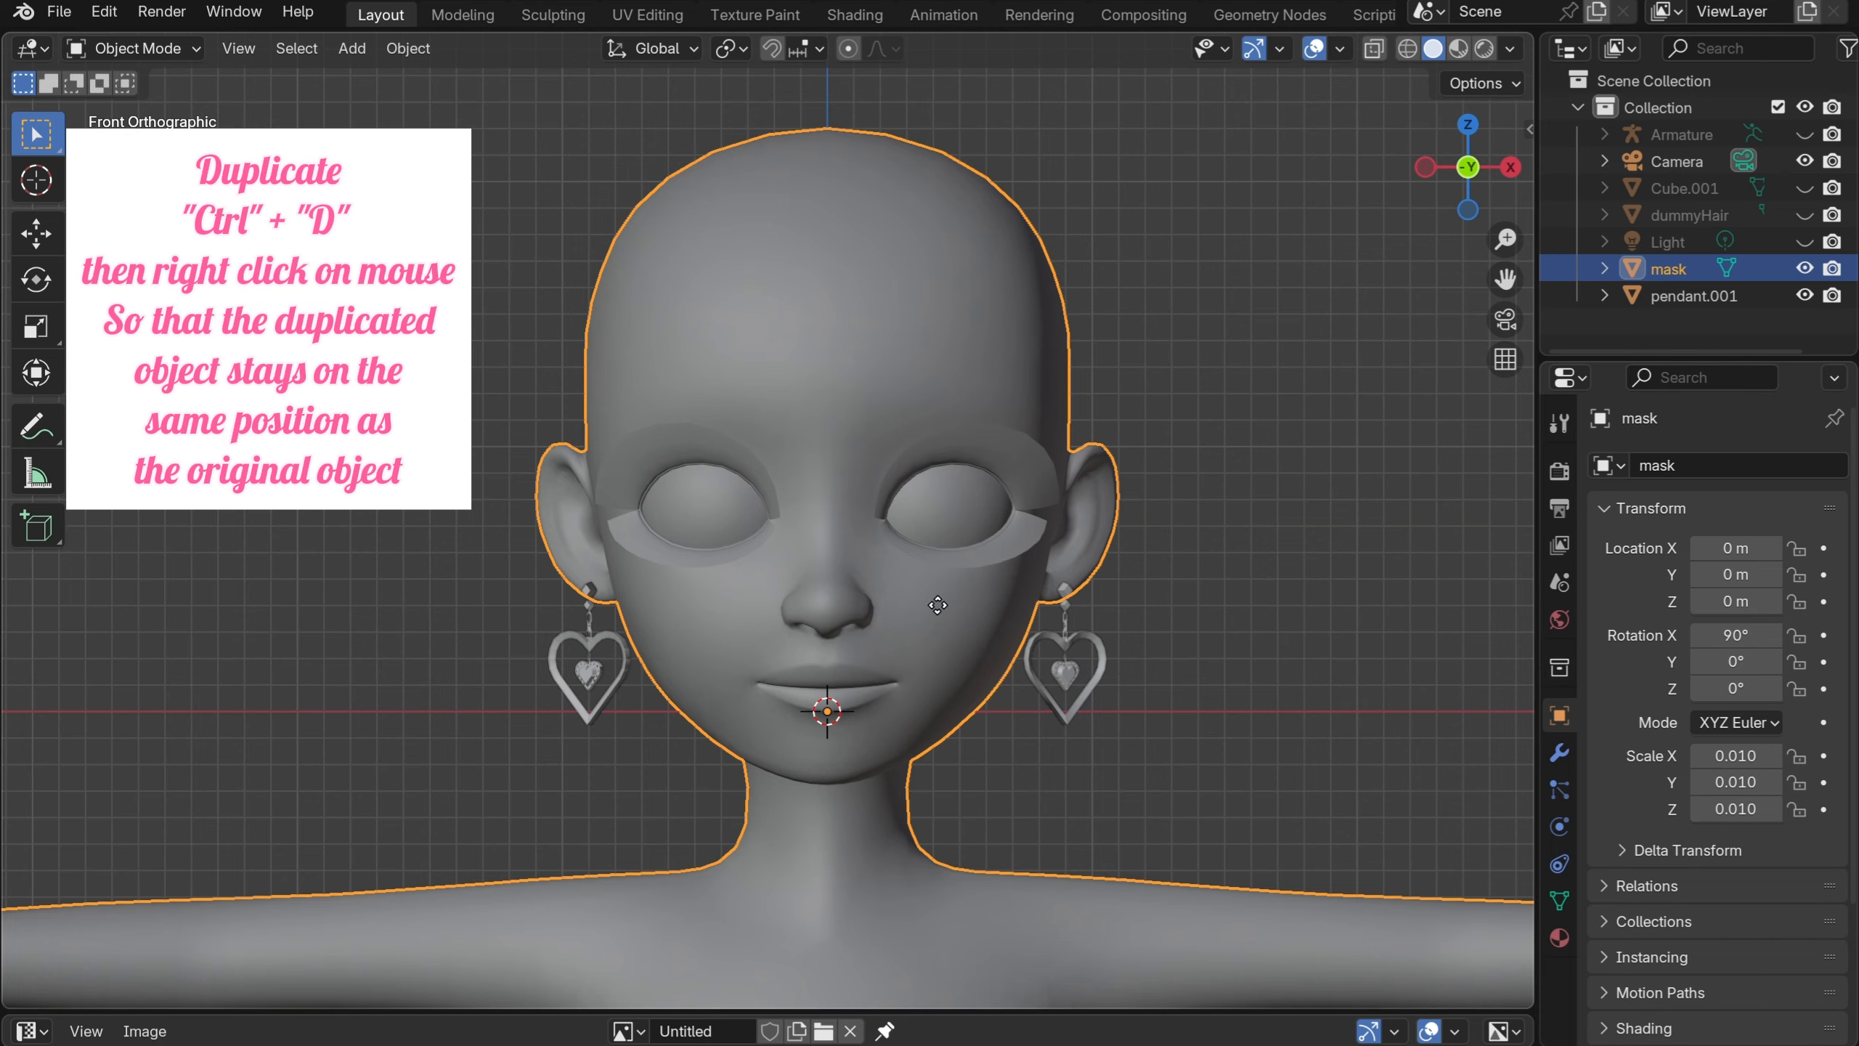
key("ctrl+d")
right_click(1165, 456)
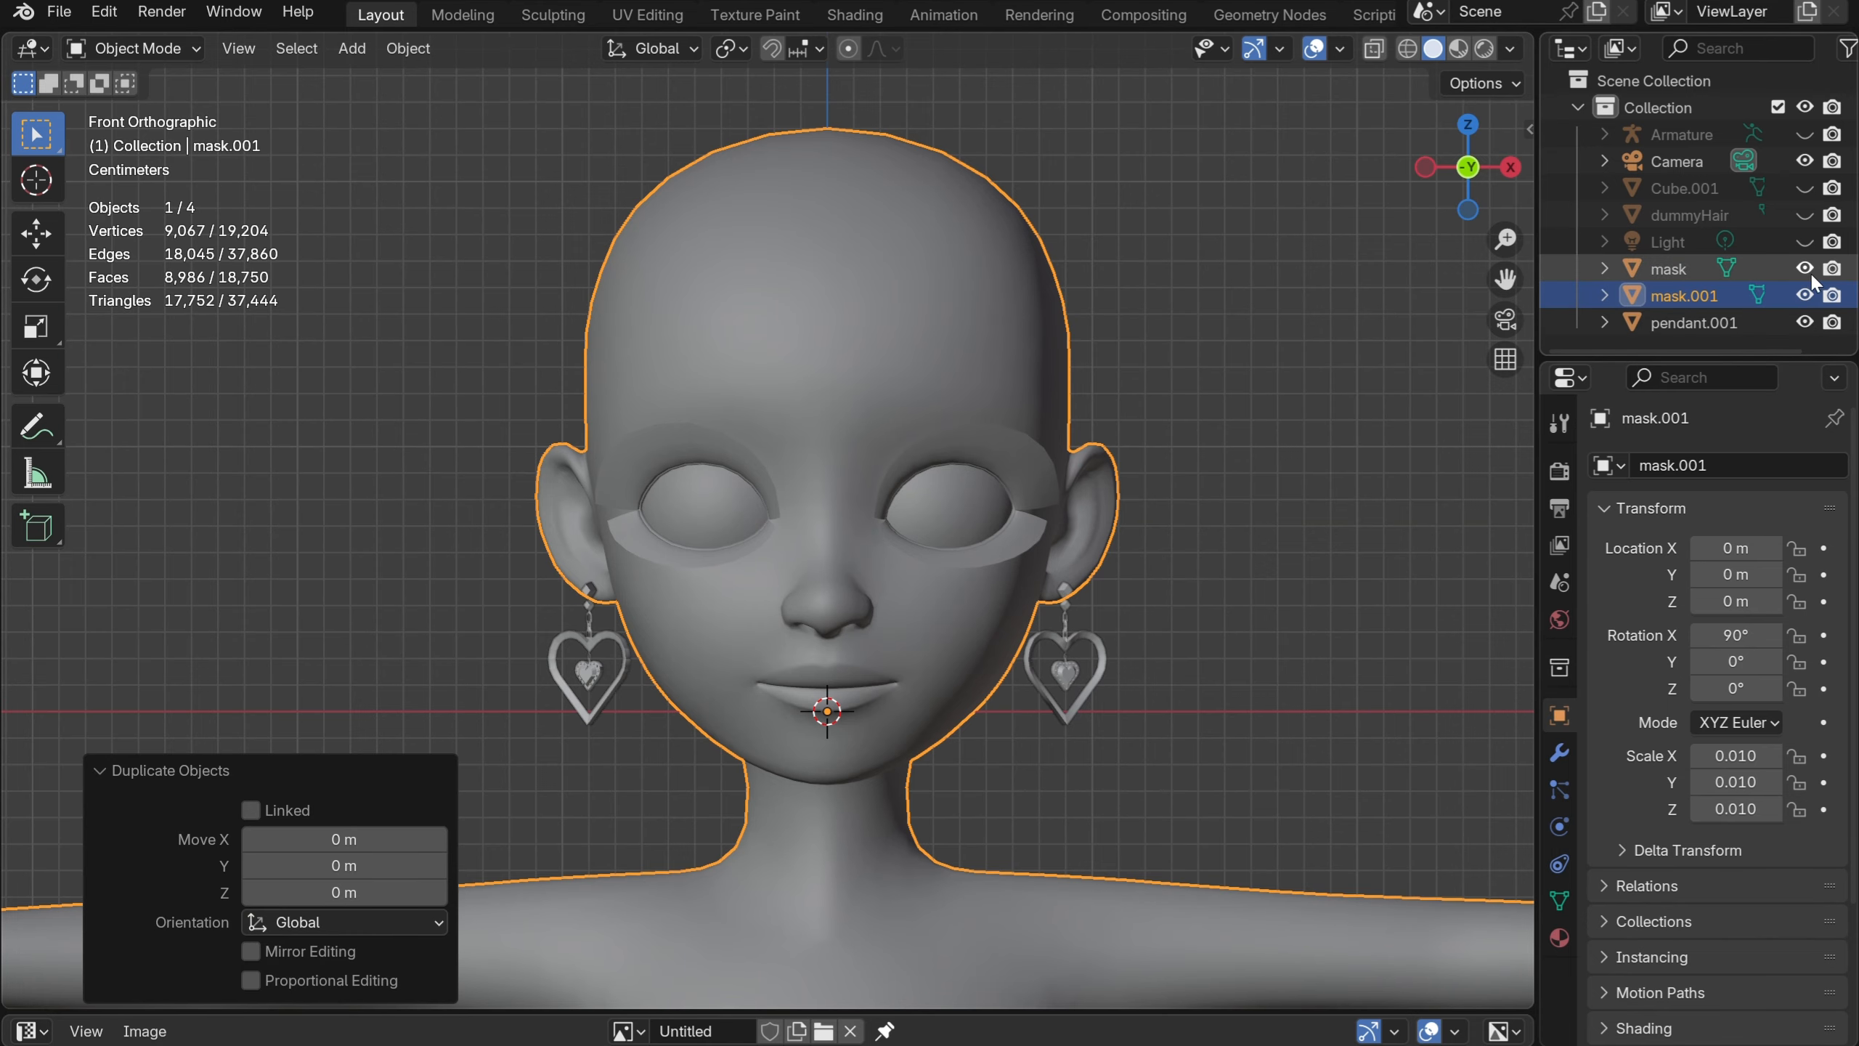
left_click(1804, 267)
Rename the duplicated mask as reference
left_click(1676, 297)
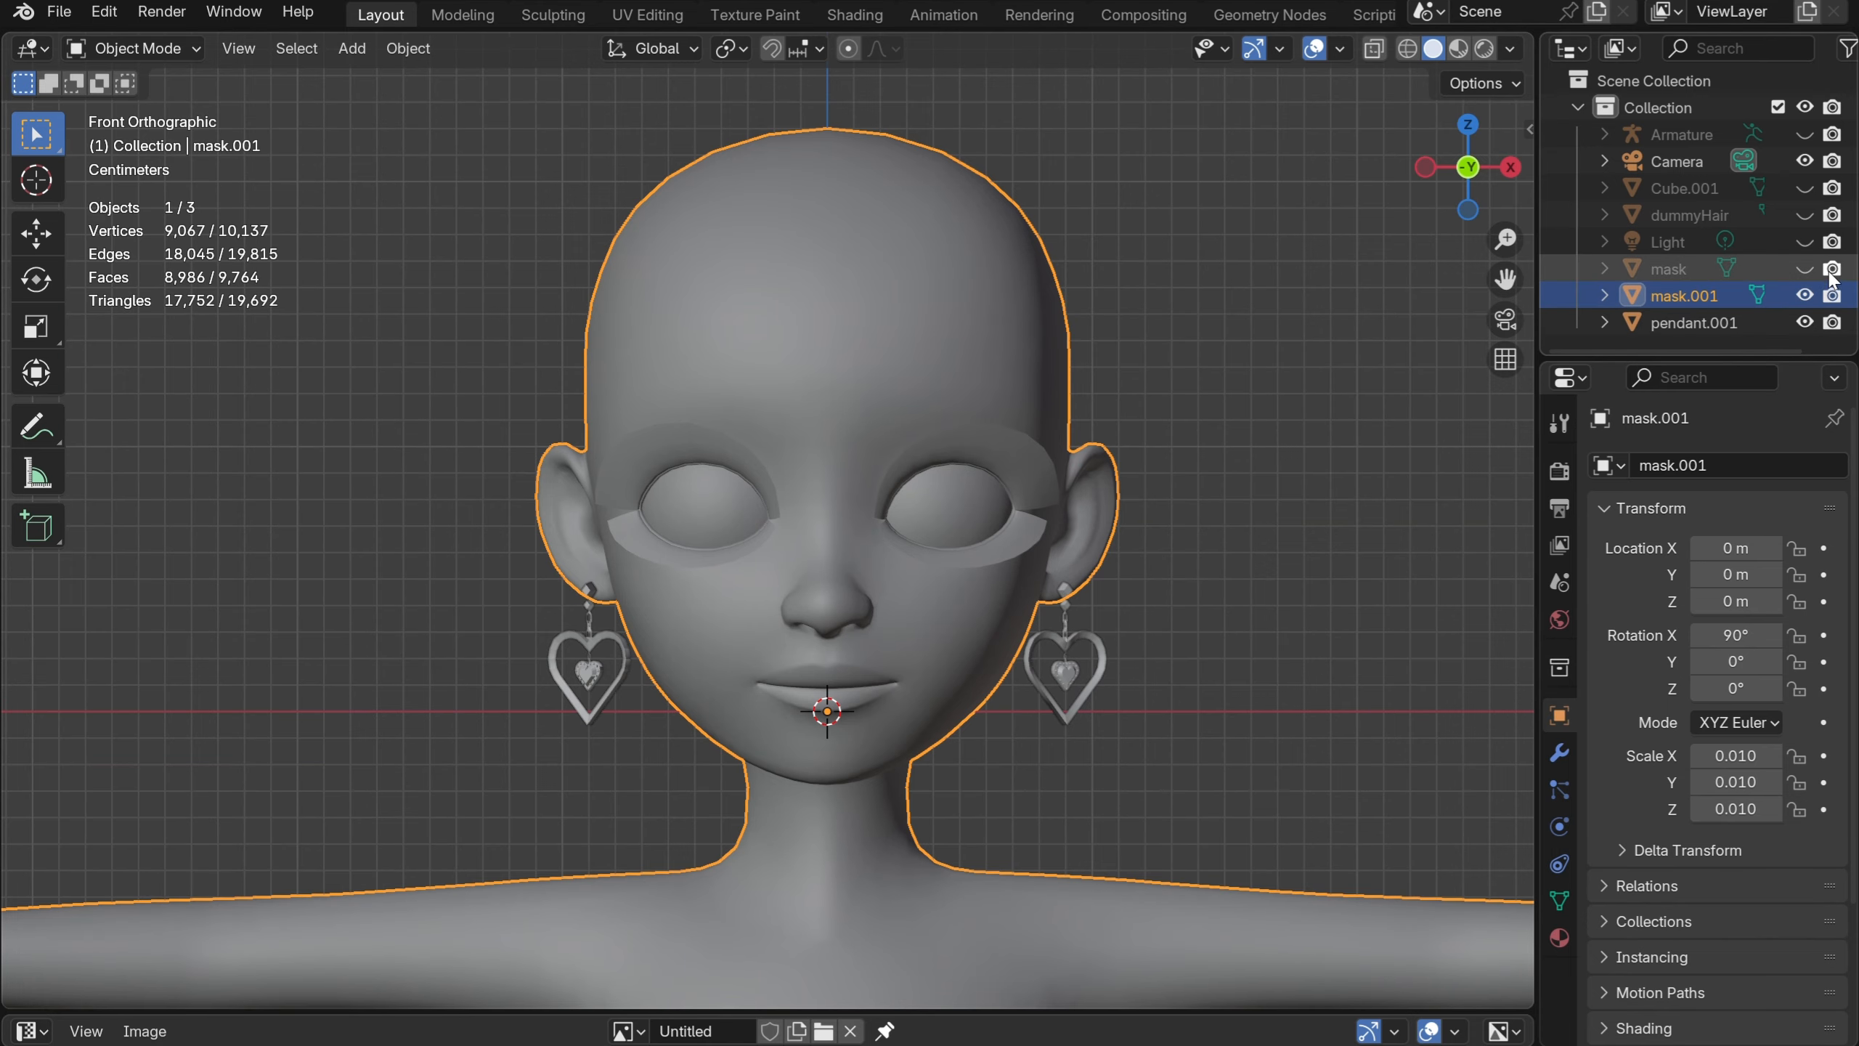
double_click(1670, 298)
type("ref")
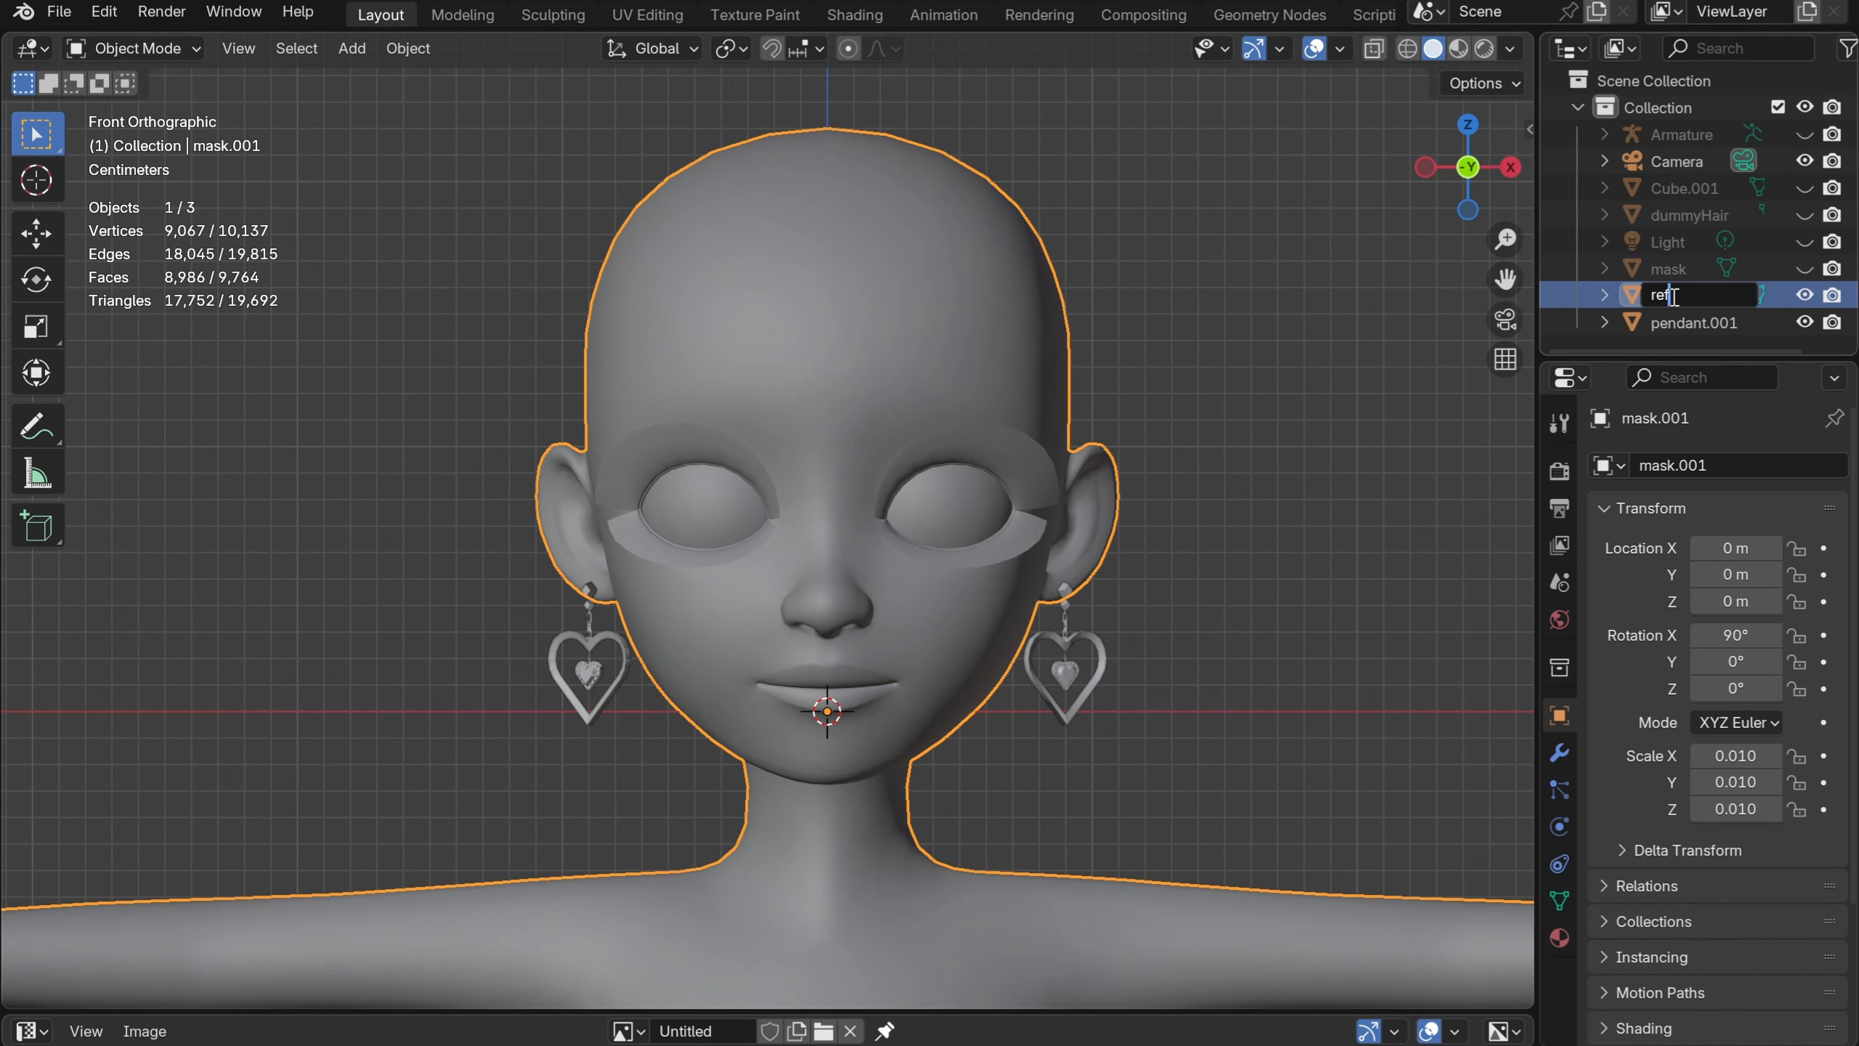
type("erence")
key("Return")
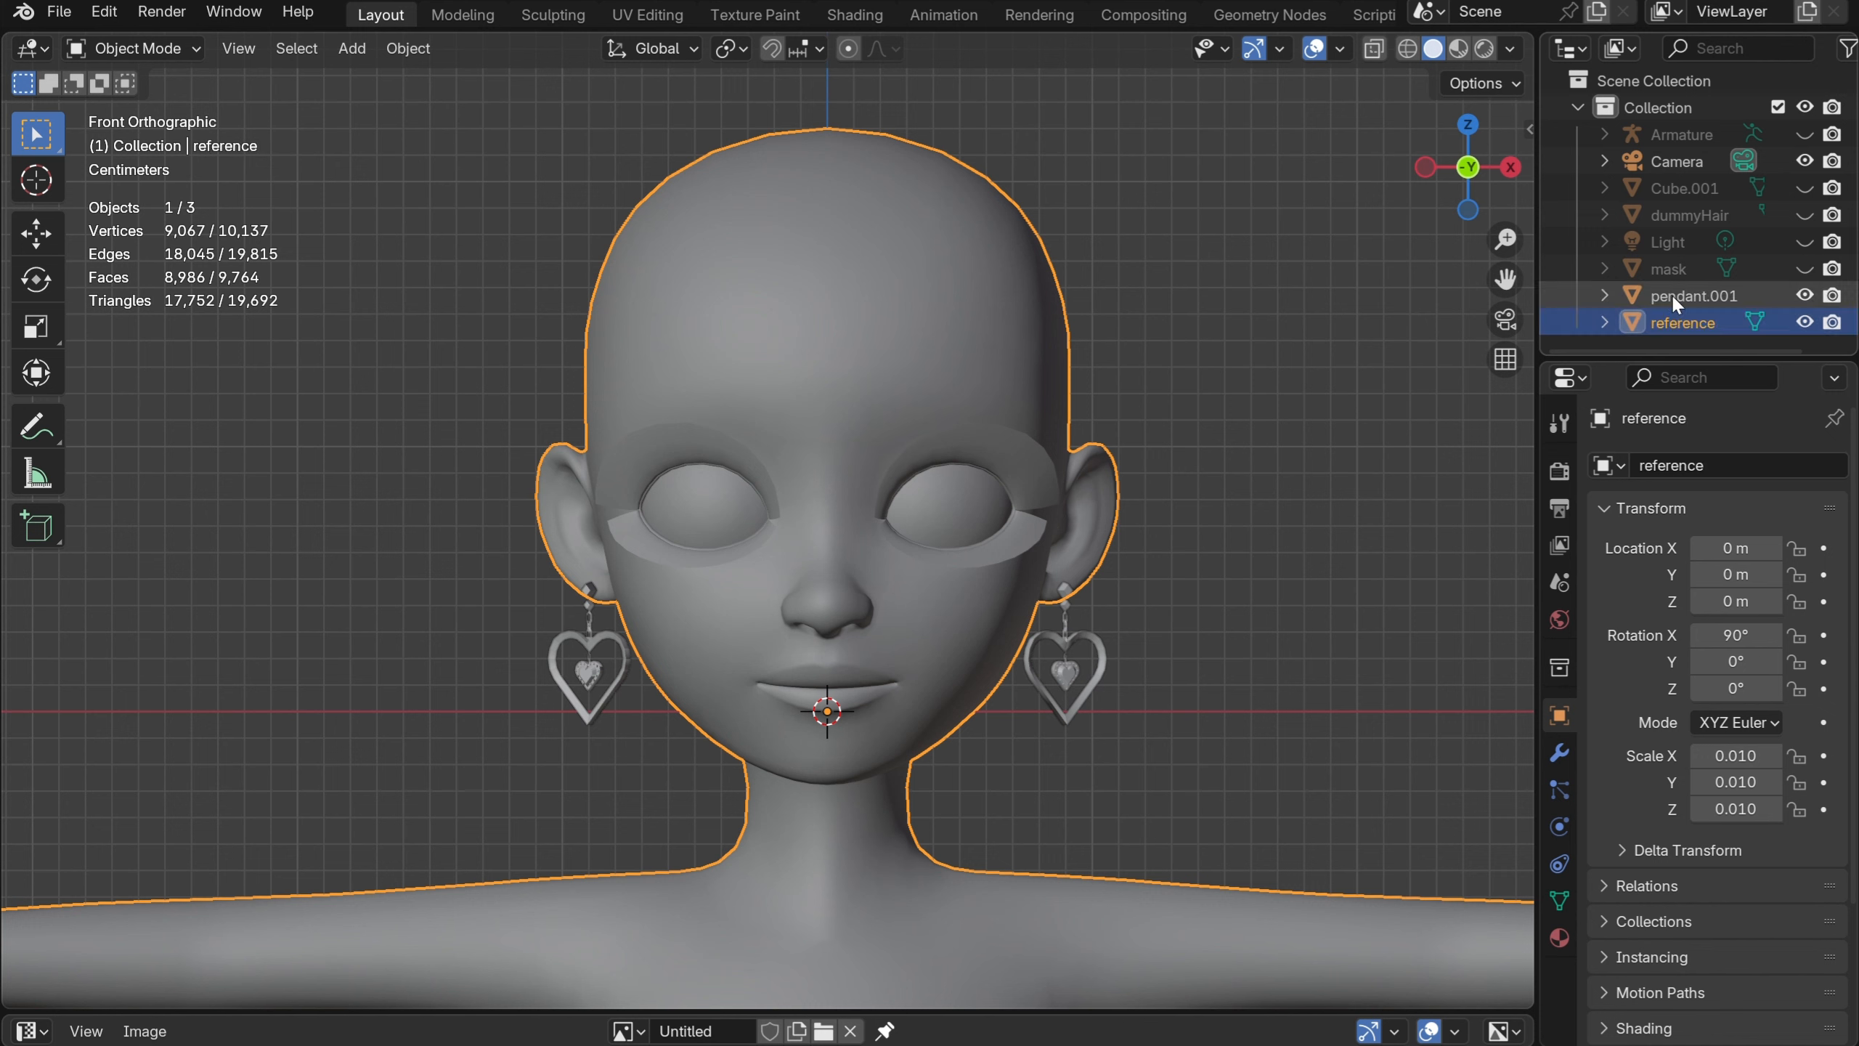
Join the earrings into the reference mesh, keeping reference as the active object
left_click(1079, 642)
left_click(832, 454, "shift")
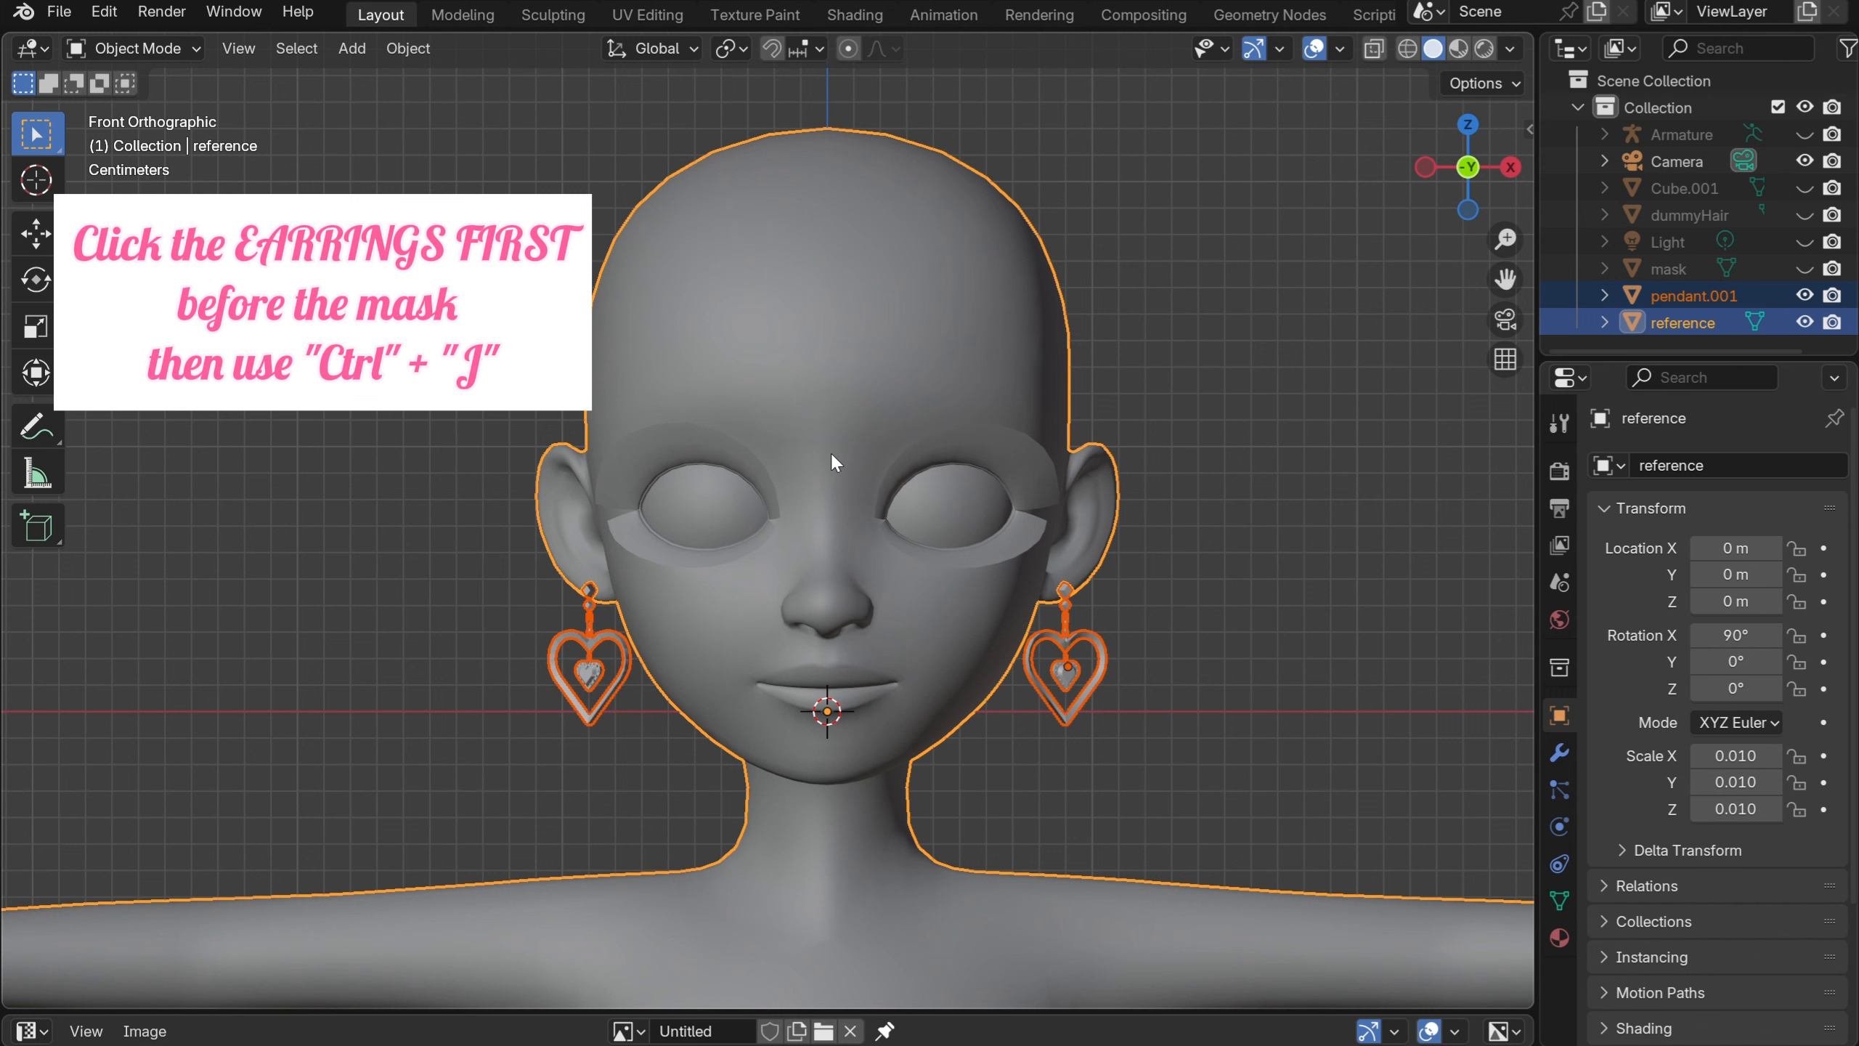
key("ctrl+j")
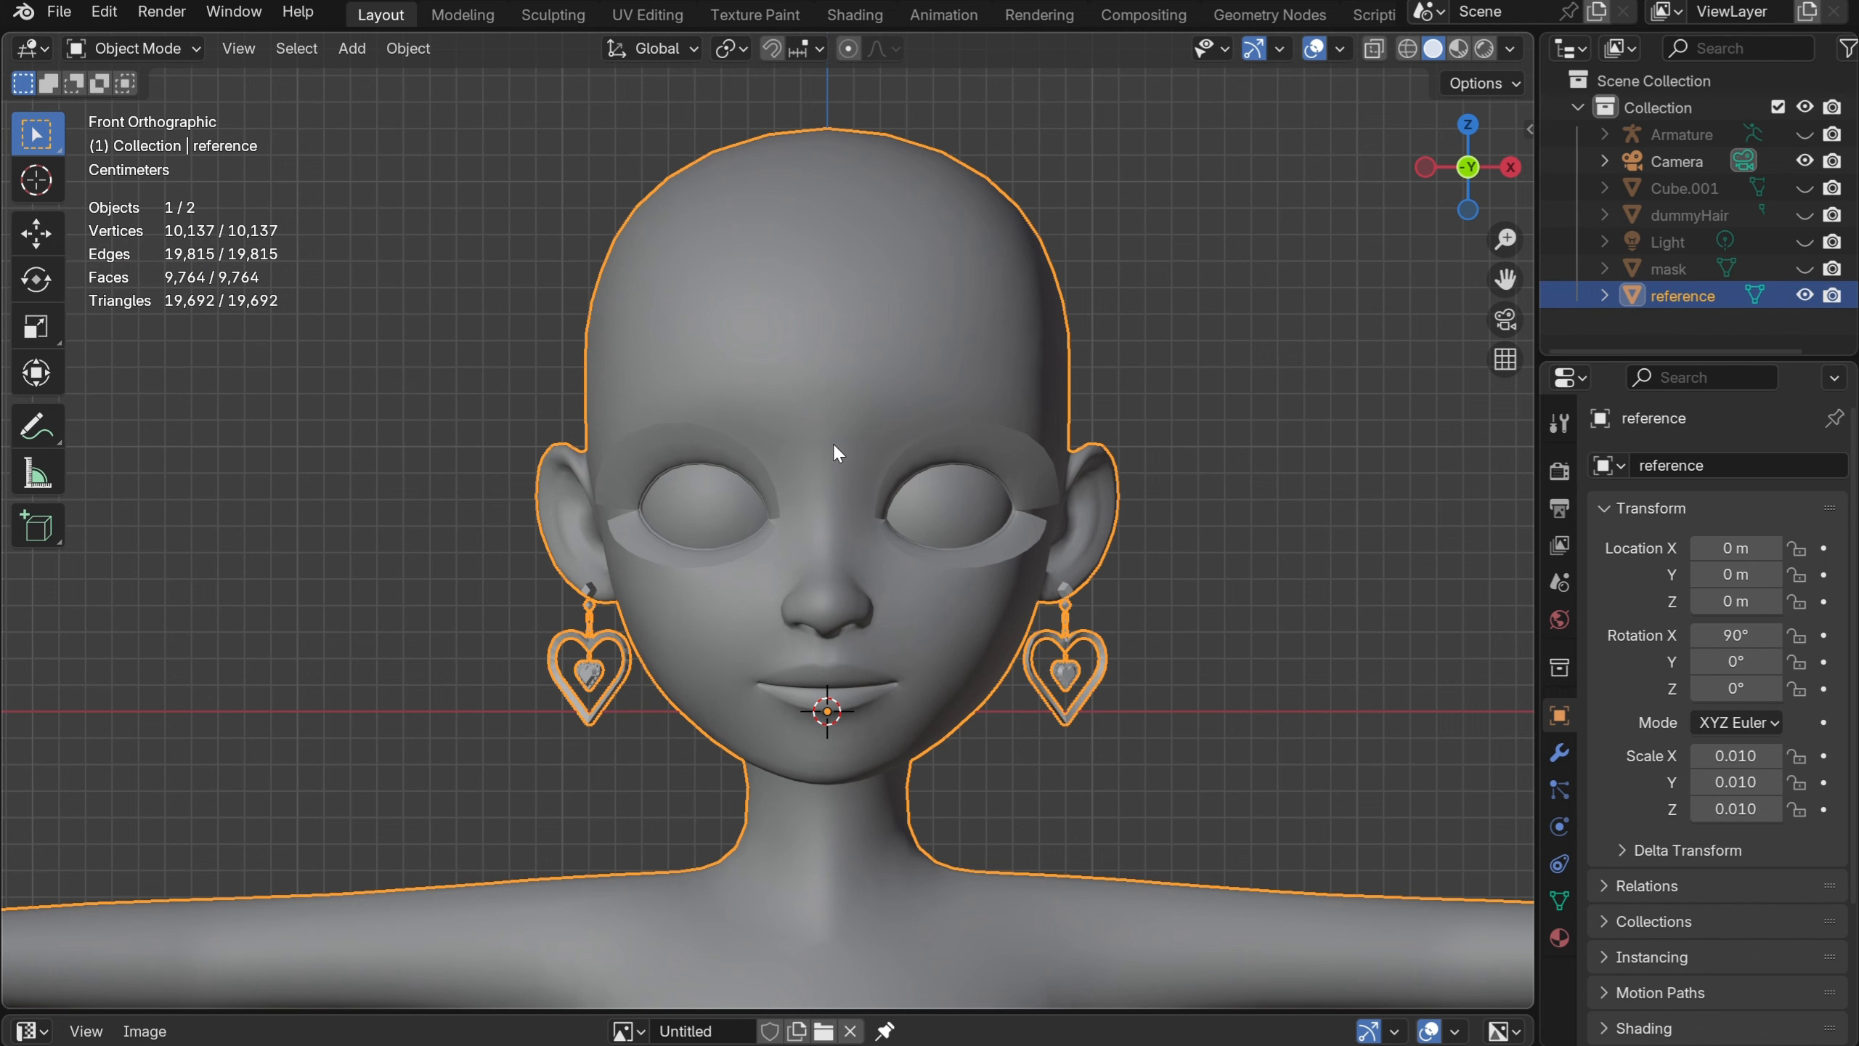
left_click(1259, 620)
Rename the joined head and earrings object as pendant
left_click(904, 497)
double_click(1671, 296)
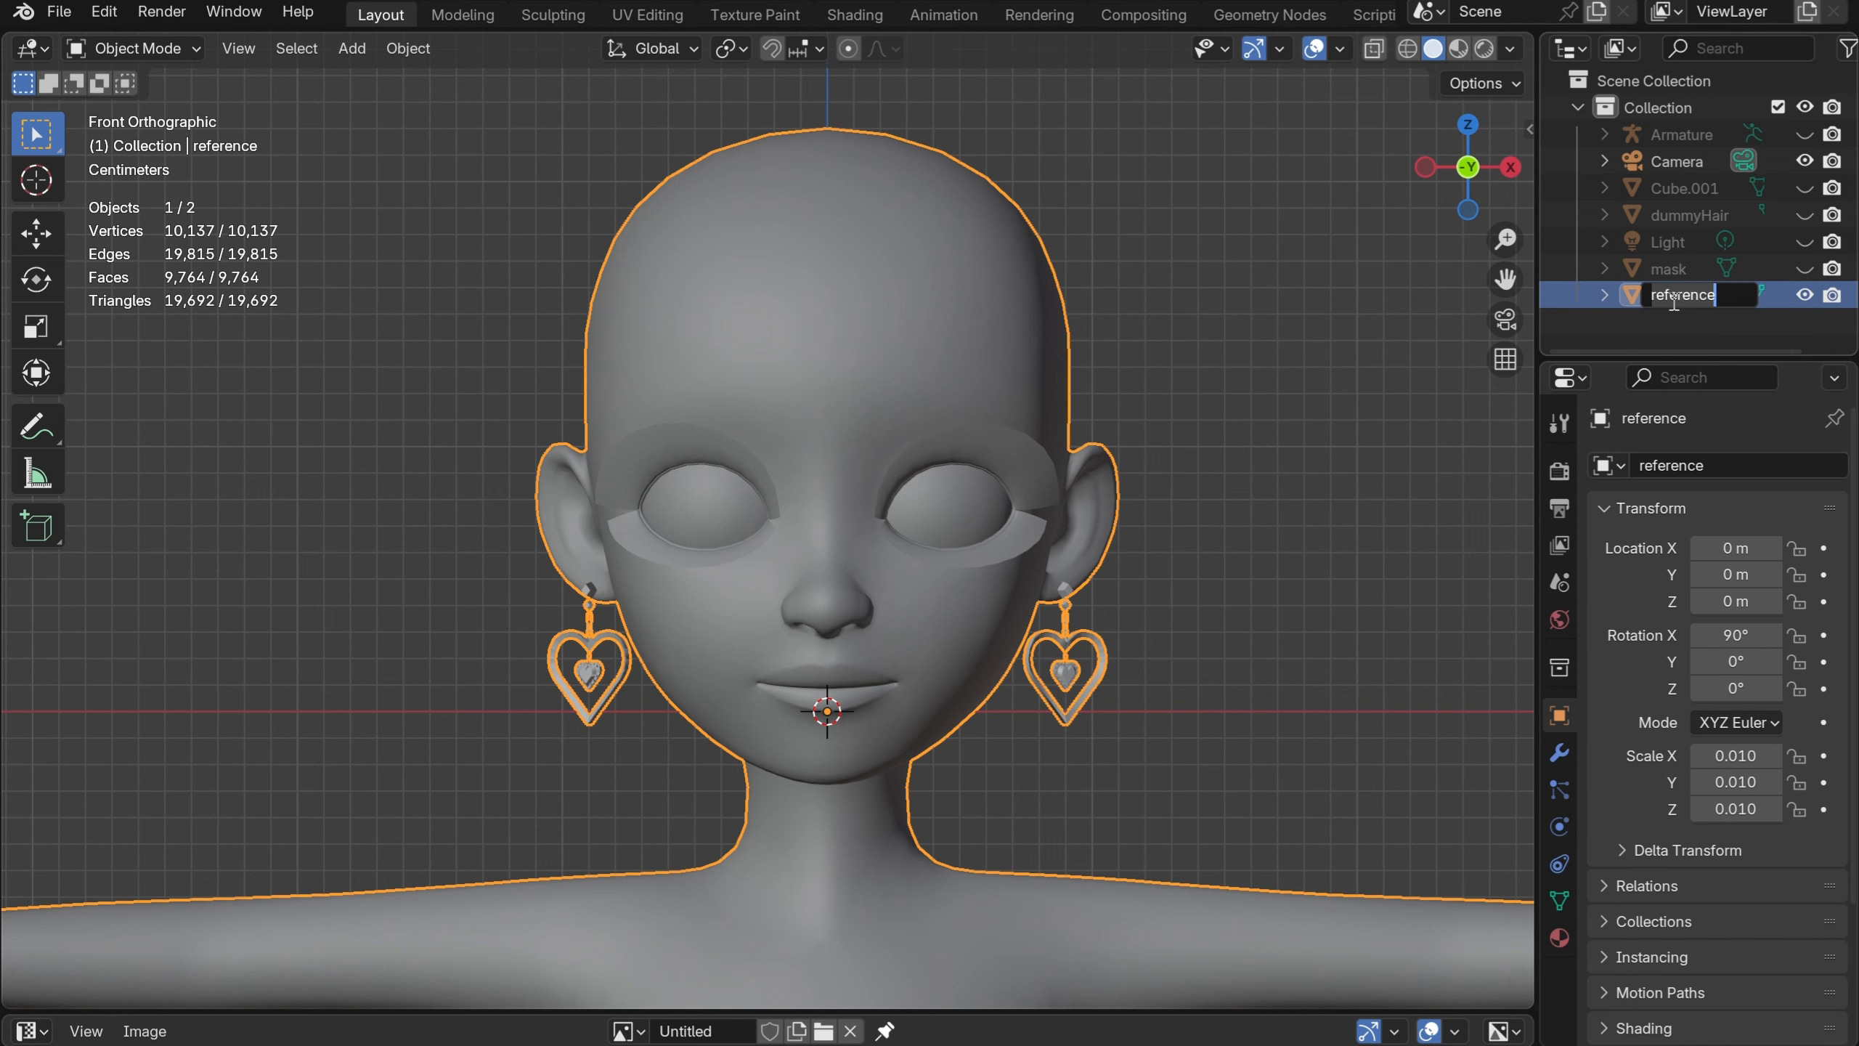
type("pendant")
key("Return")
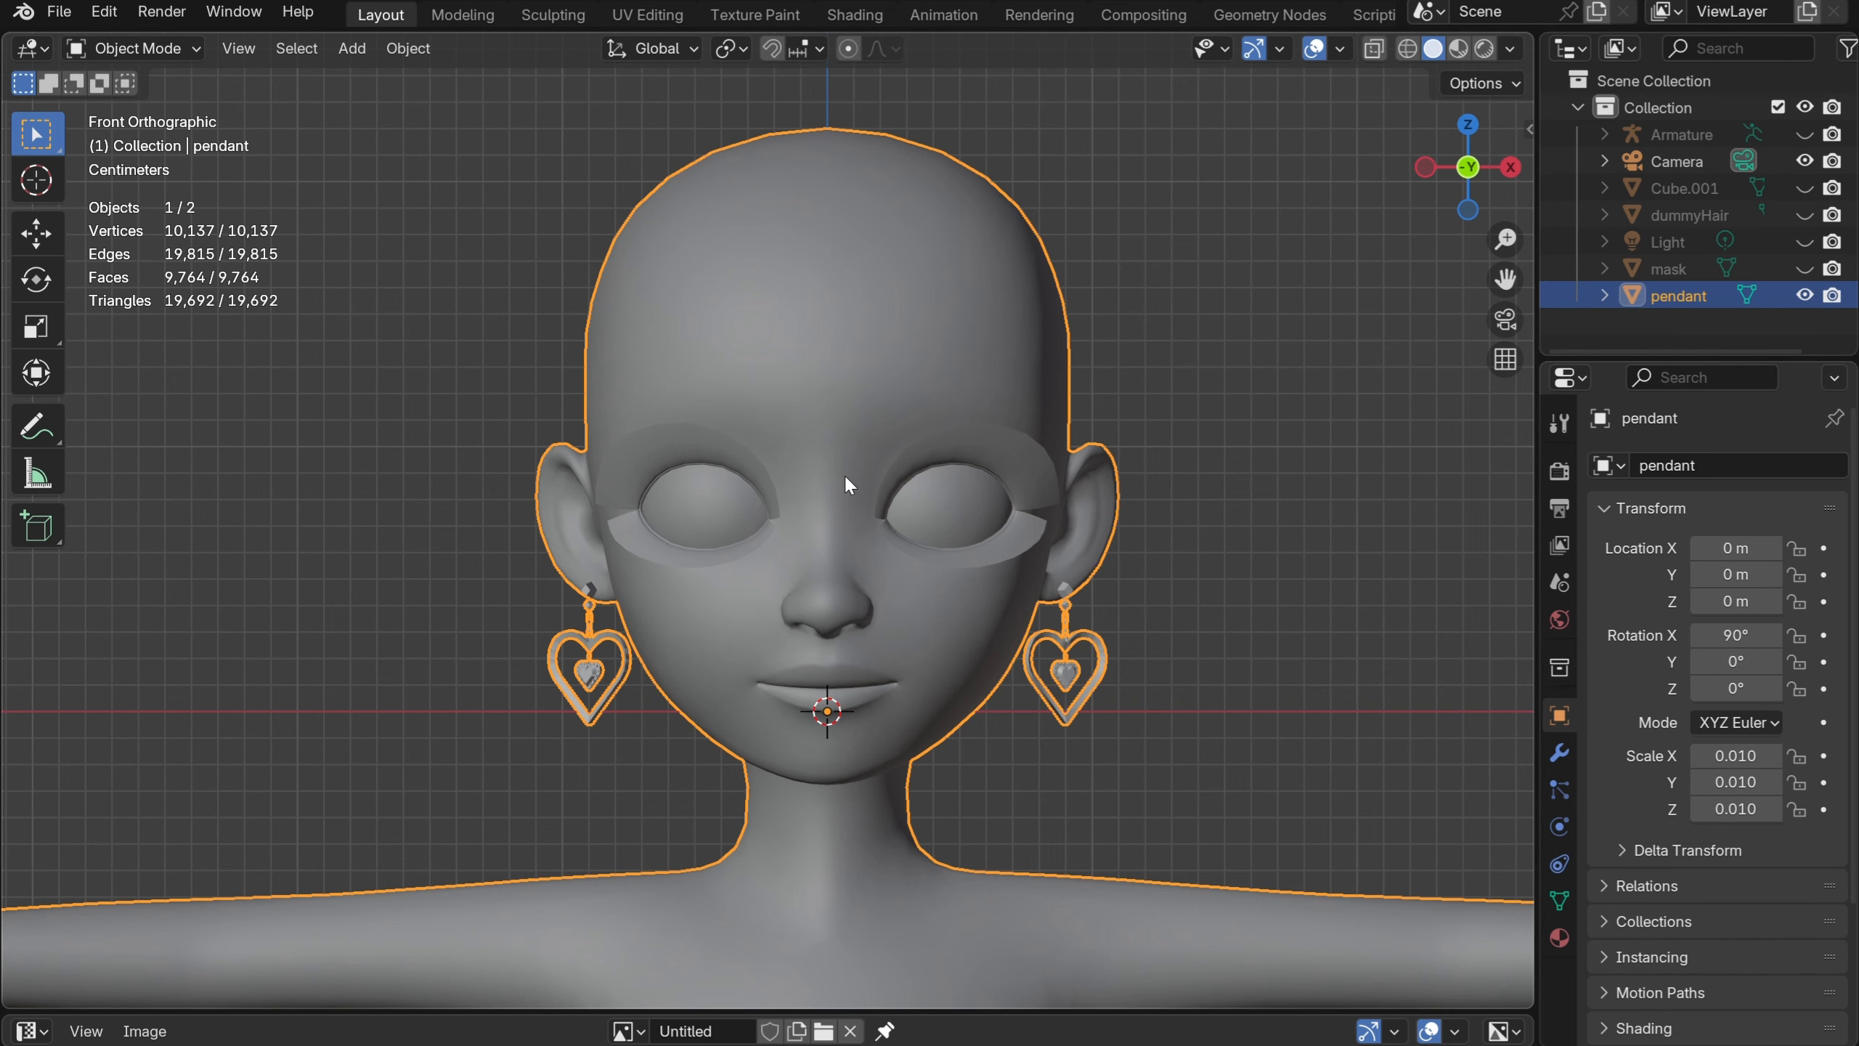
Delete the head and body vertices from the pendant mesh, leaving only the two earrings, and return to Object Mode
key("Tab")
scroll(947, 548, "down", 3)
scroll(973, 559, "up", 4)
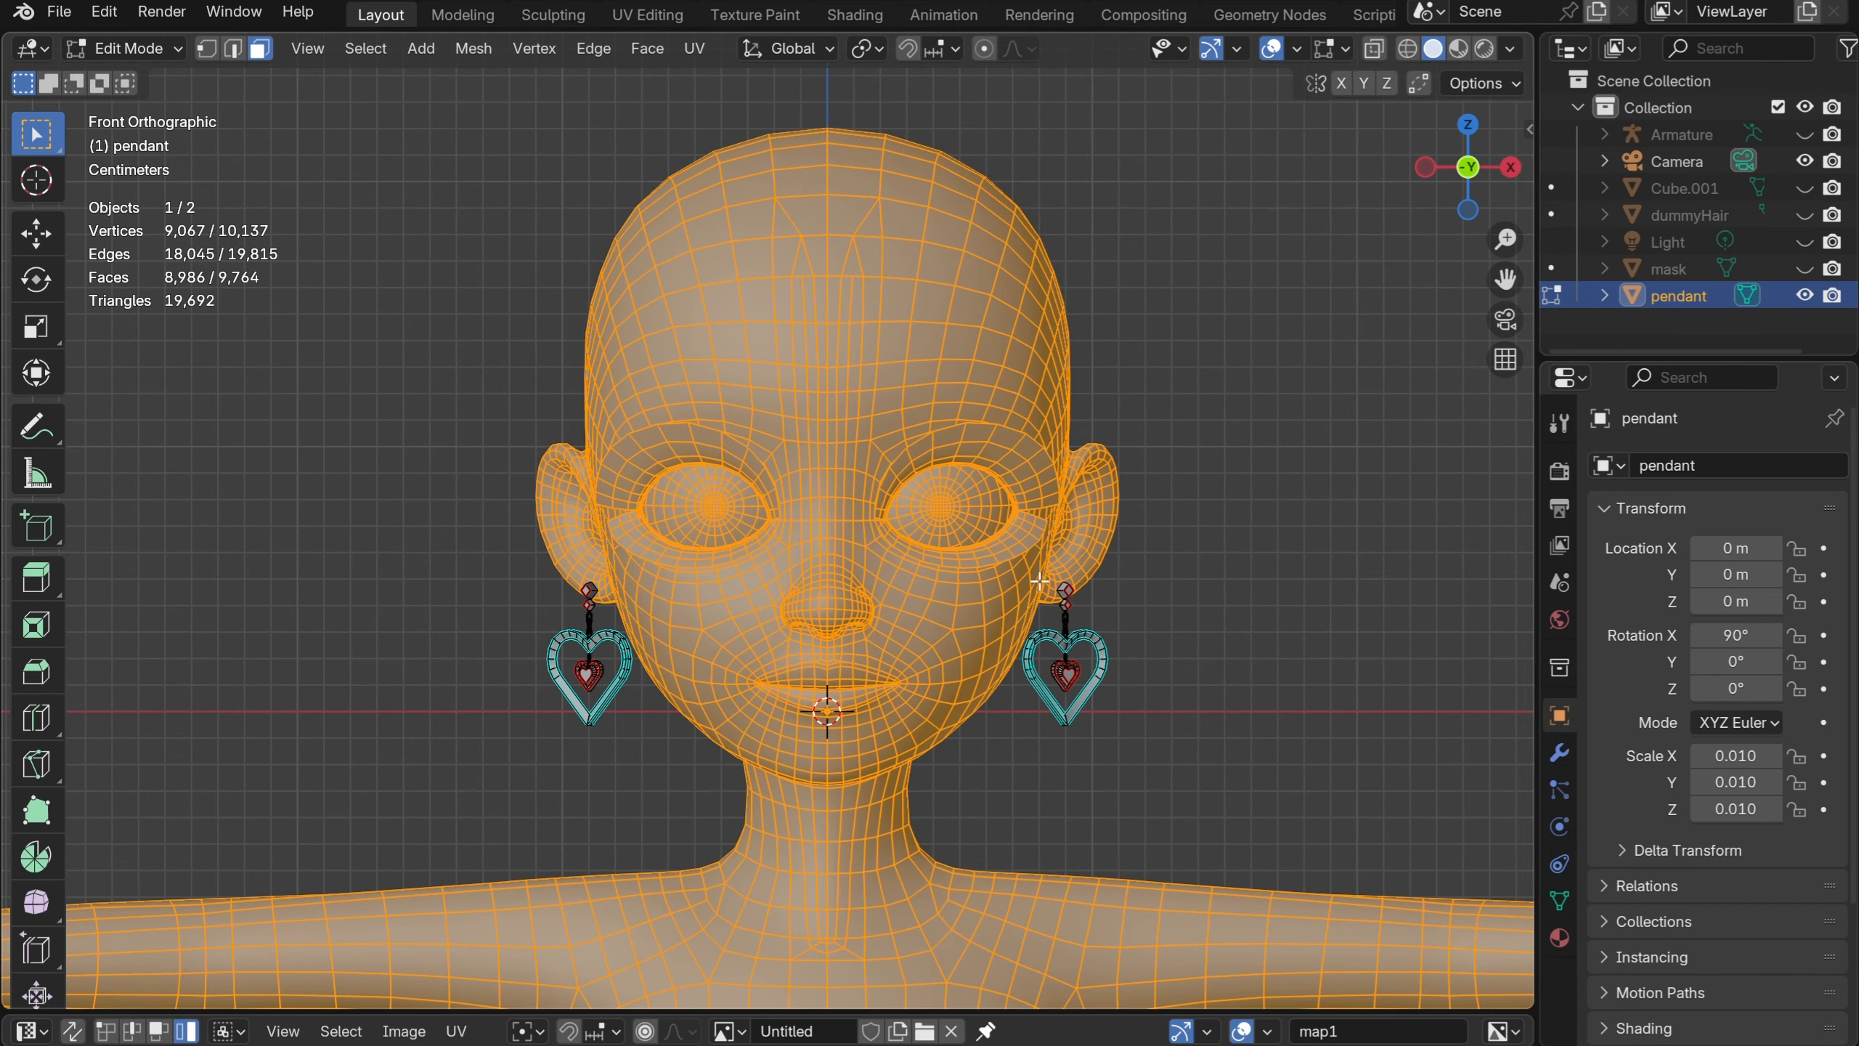
key("x")
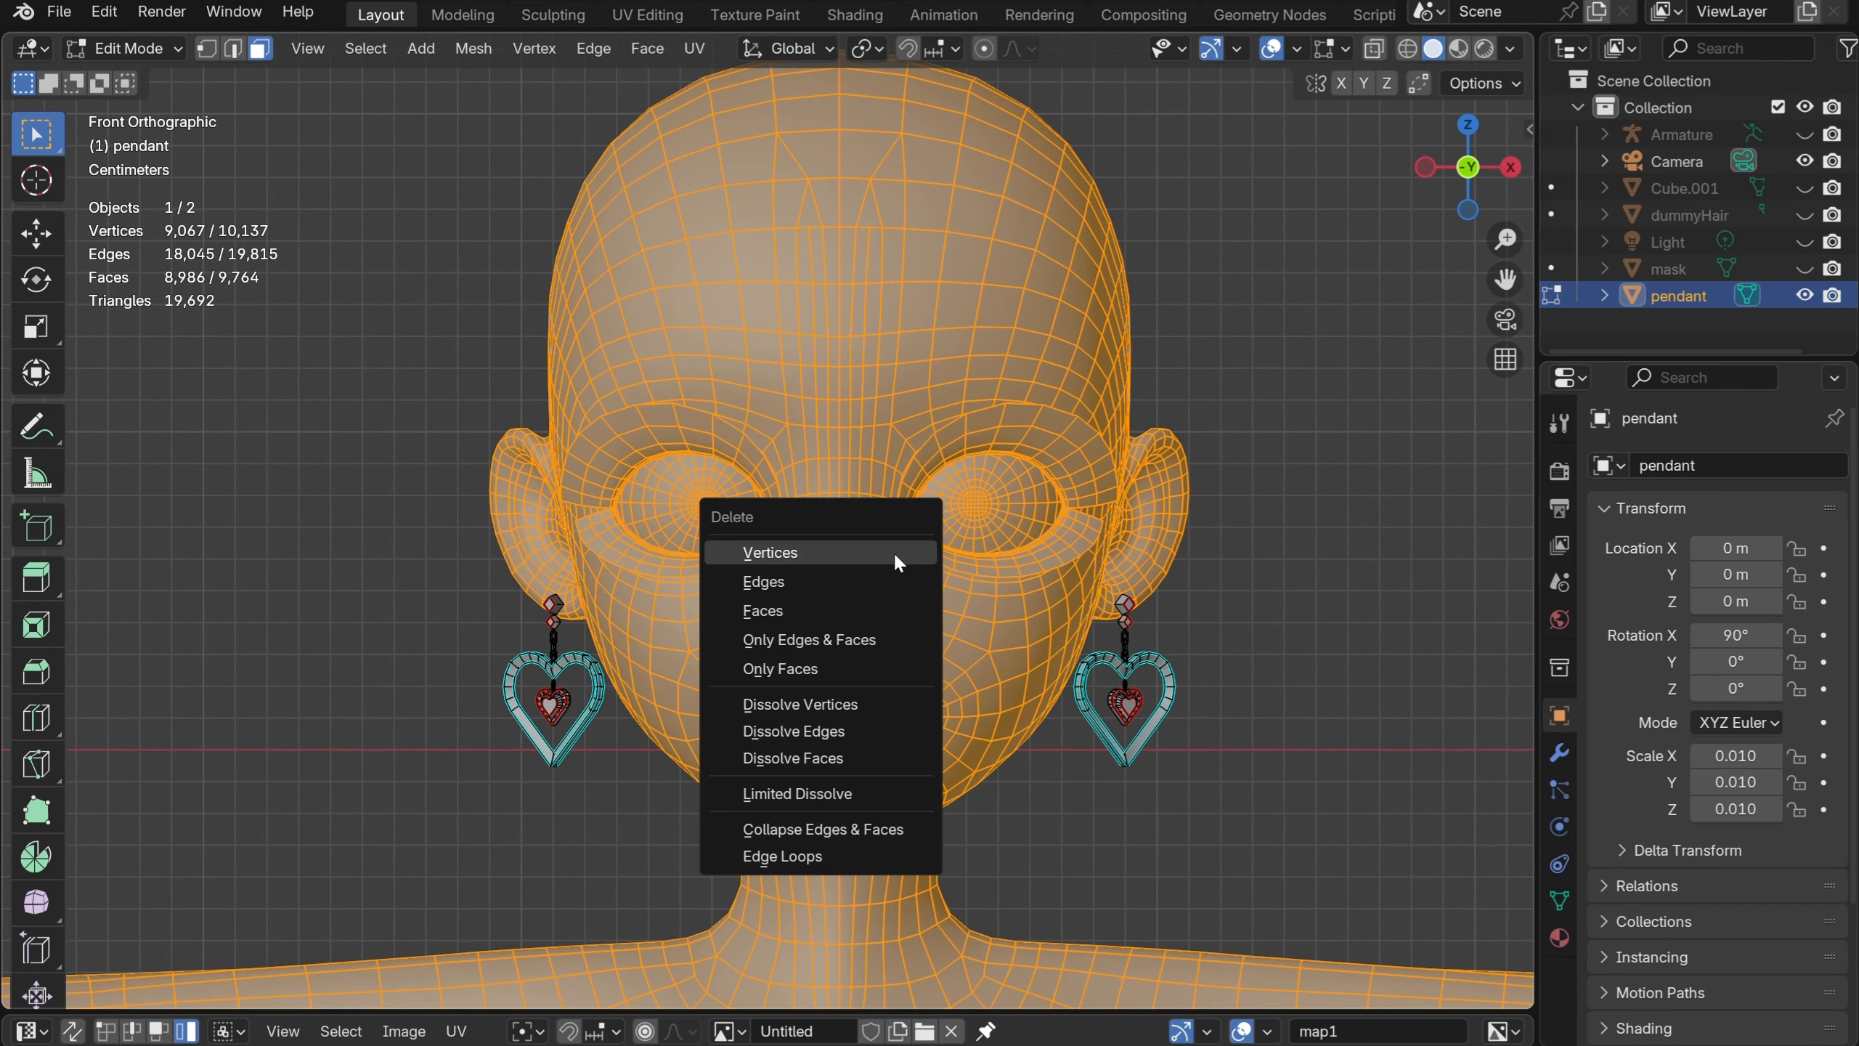
left_click(891, 549)
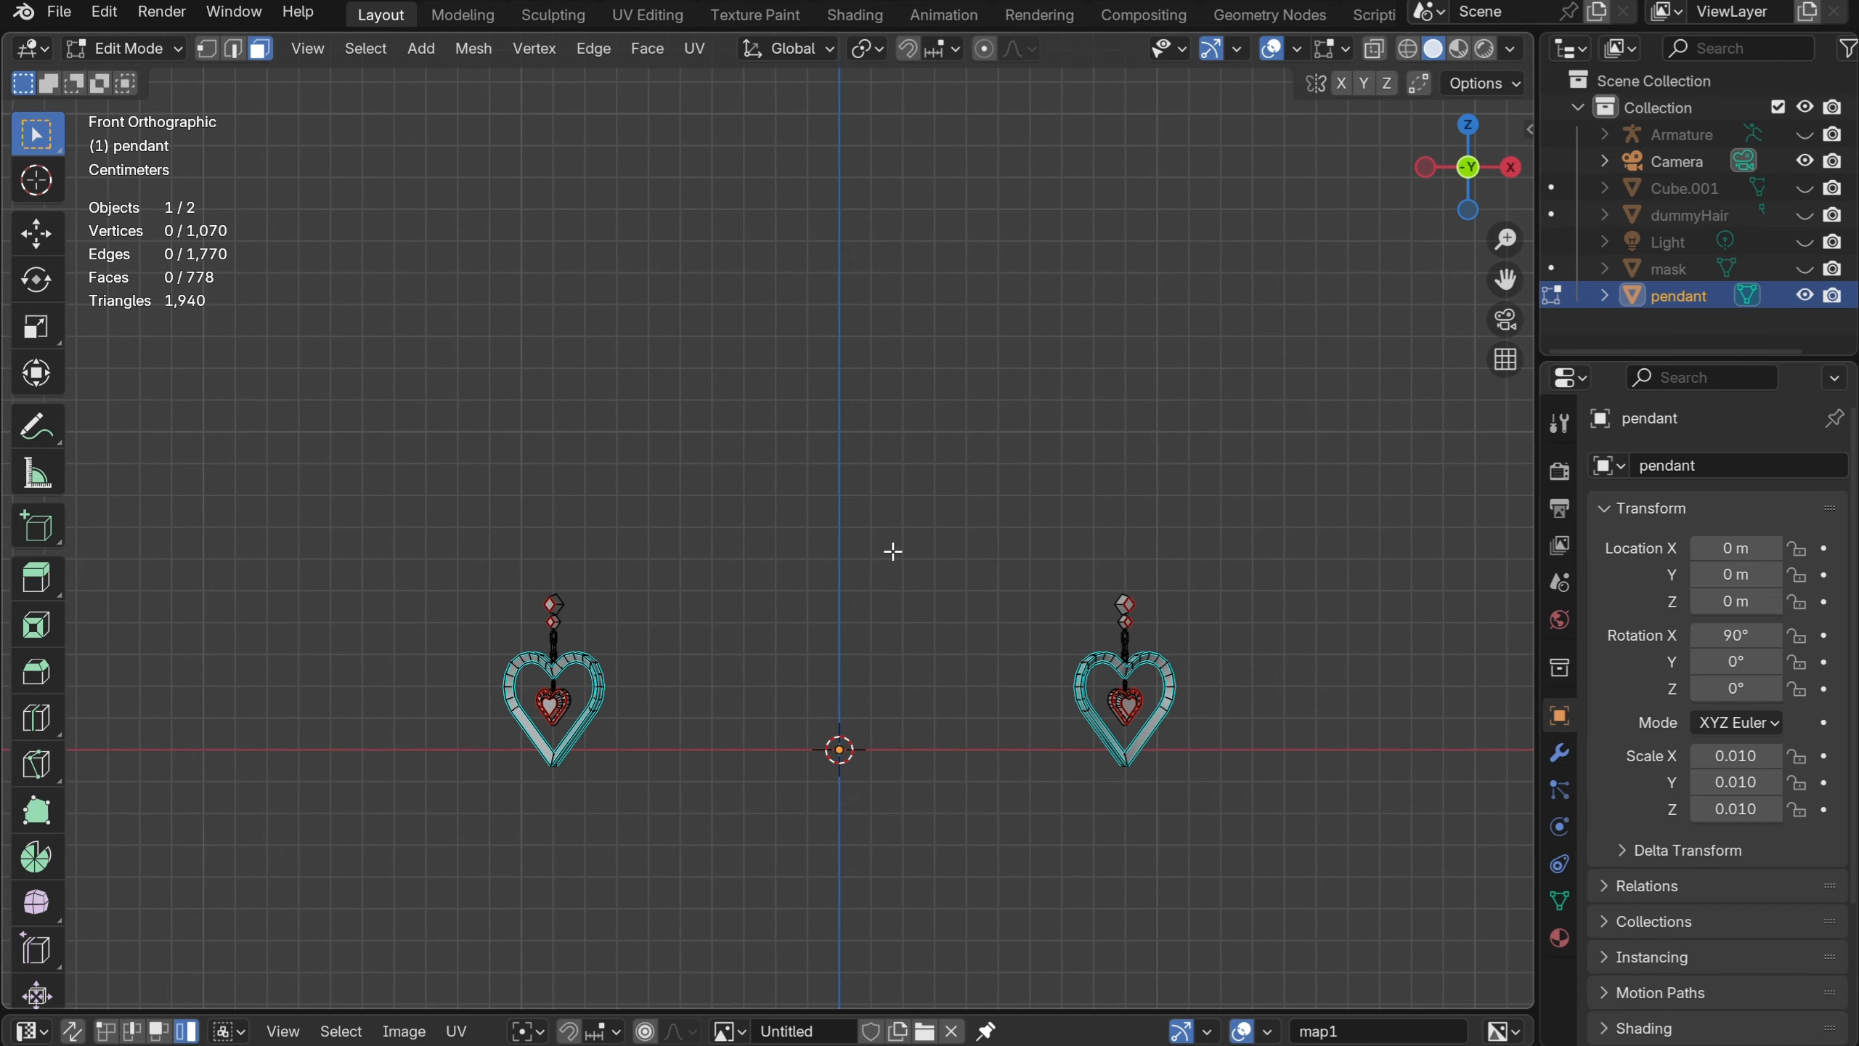
key("Tab")
scroll(973, 722, "down", 2)
left_click(974, 722)
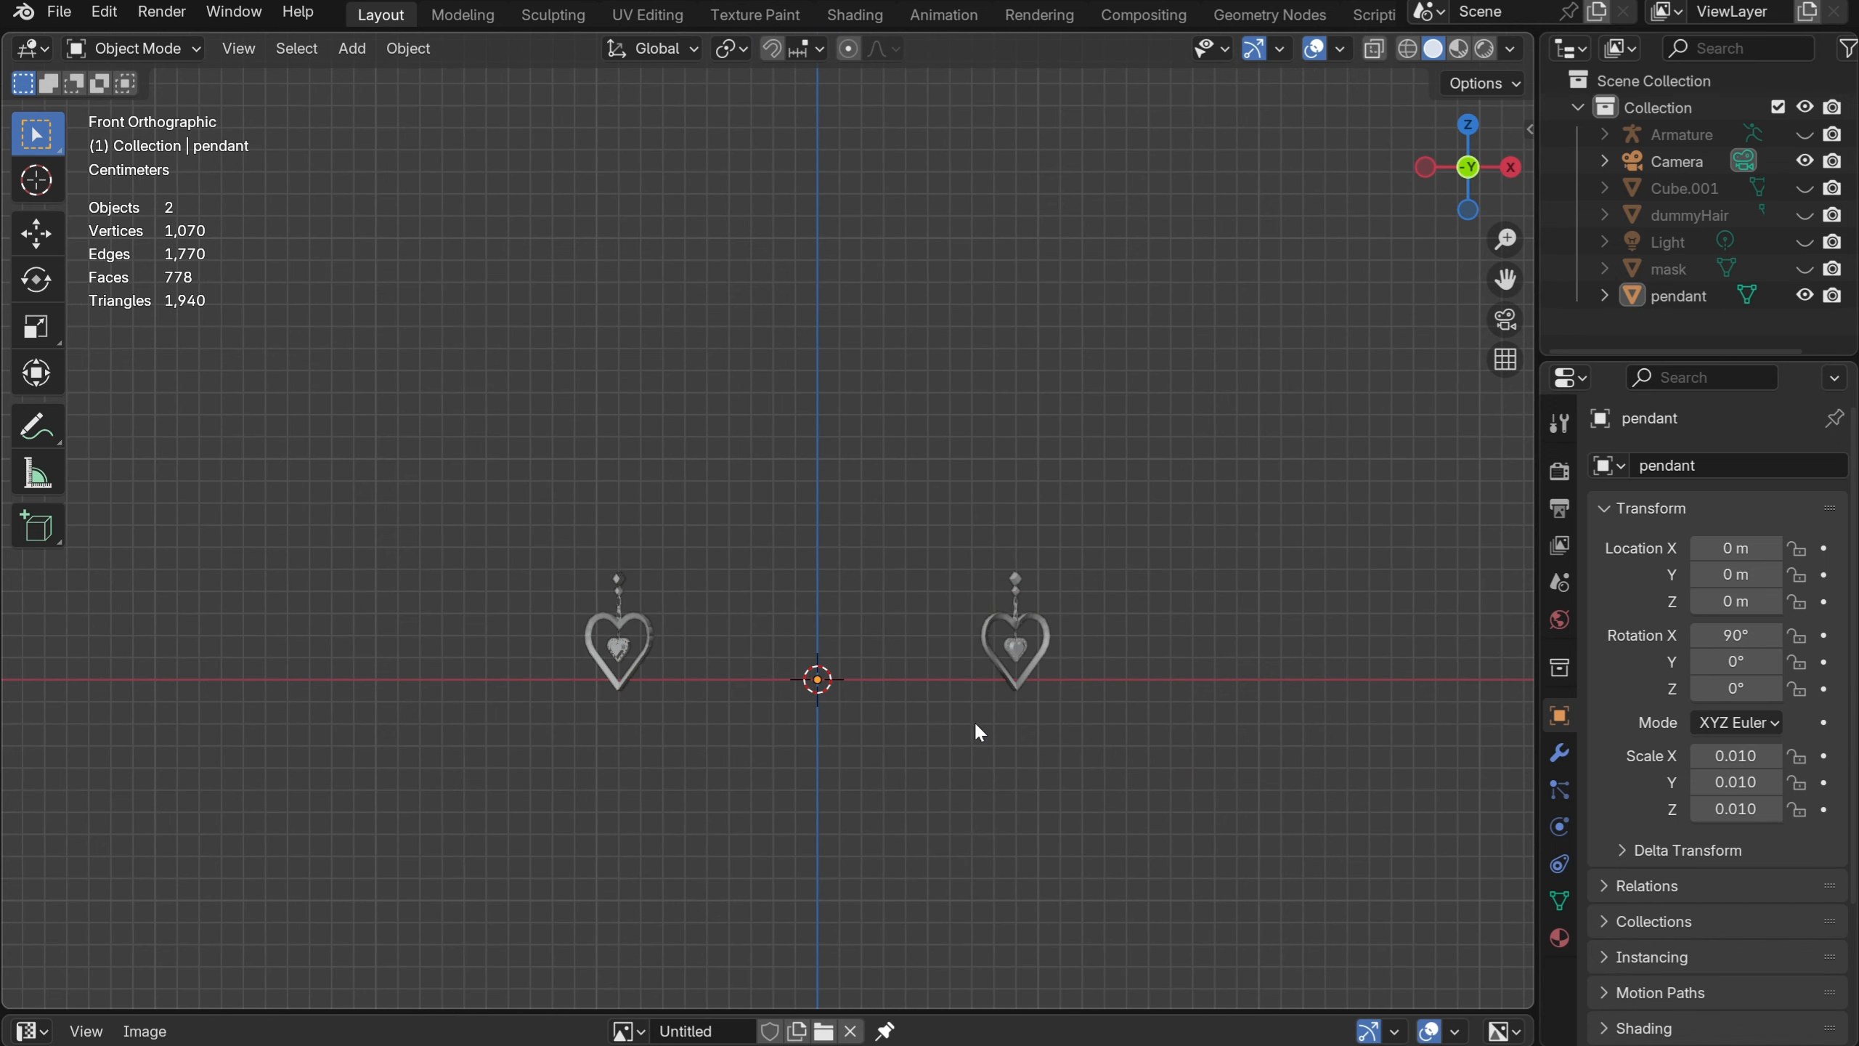
Unhide the Armature and parent the pendant to it using Armature Deform With Empty Groups
middle_click_drag(896, 748, 927, 595, "shift")
scroll(928, 595, "up", 1)
scroll(929, 605, "up", 3)
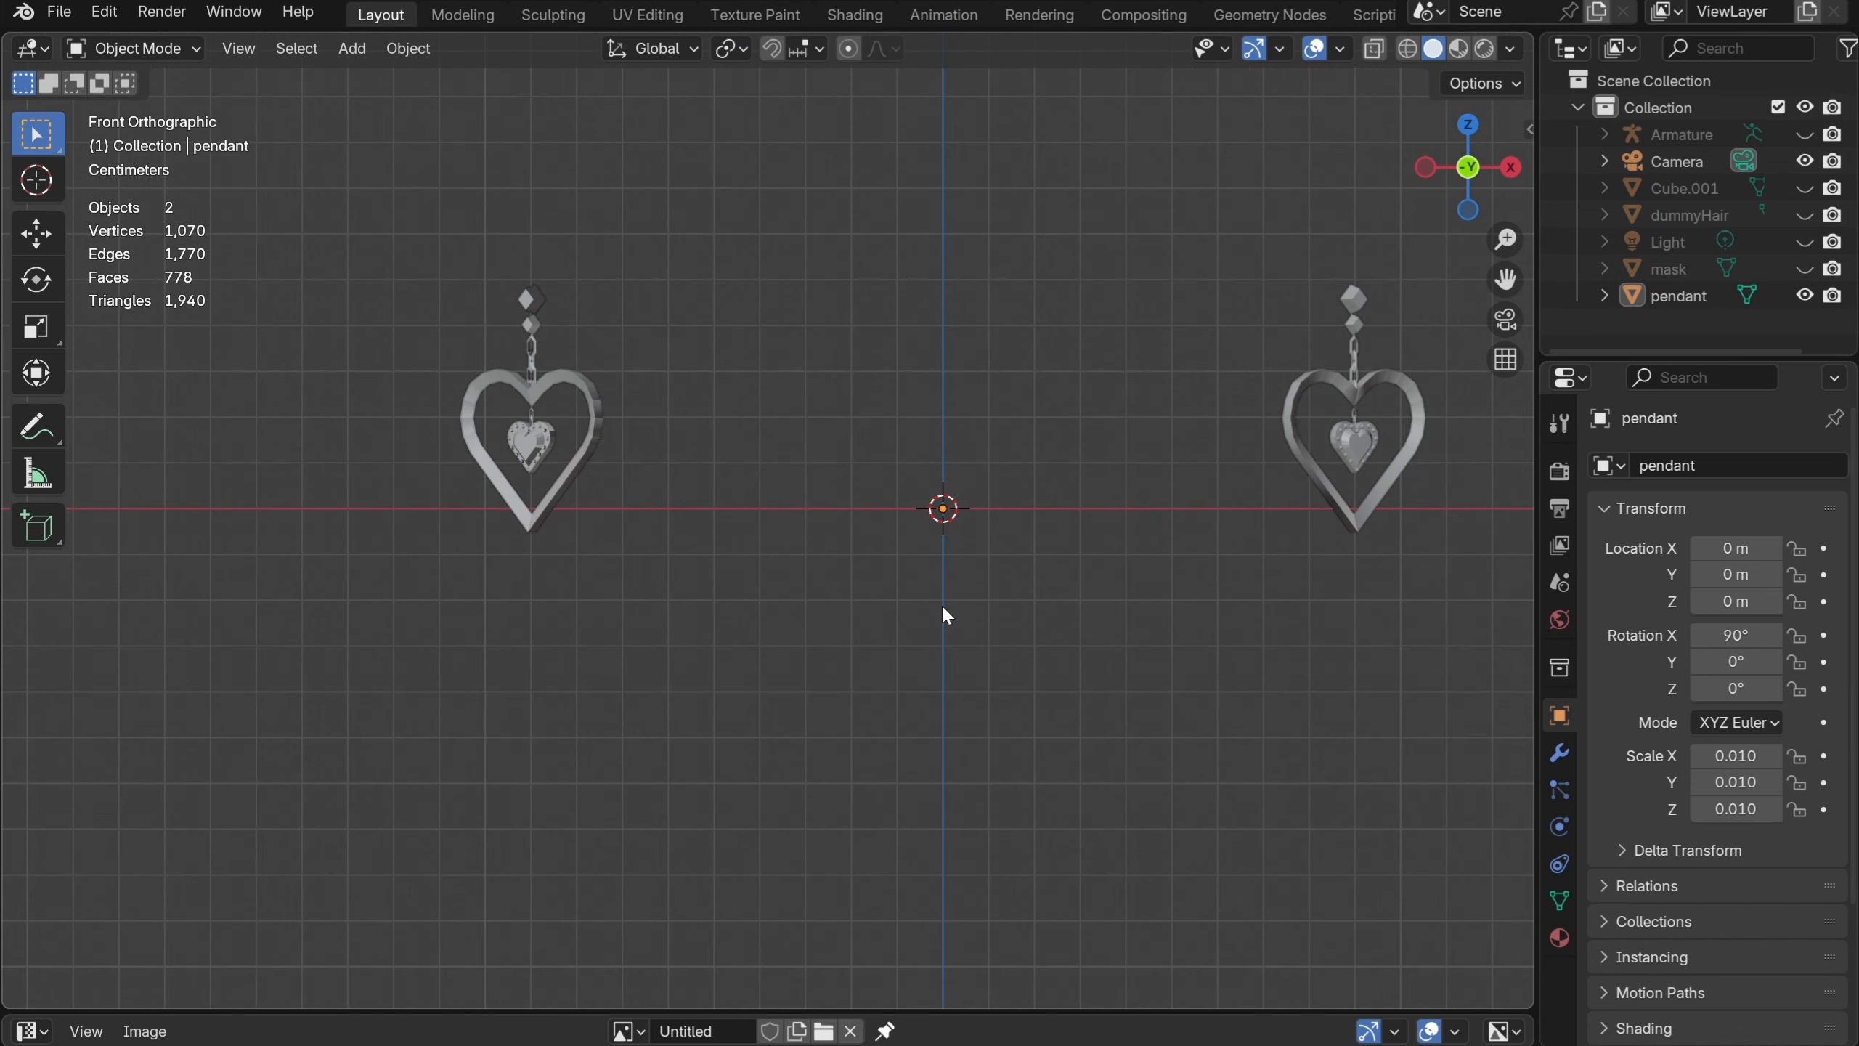
left_click(1808, 134)
left_click(1381, 444)
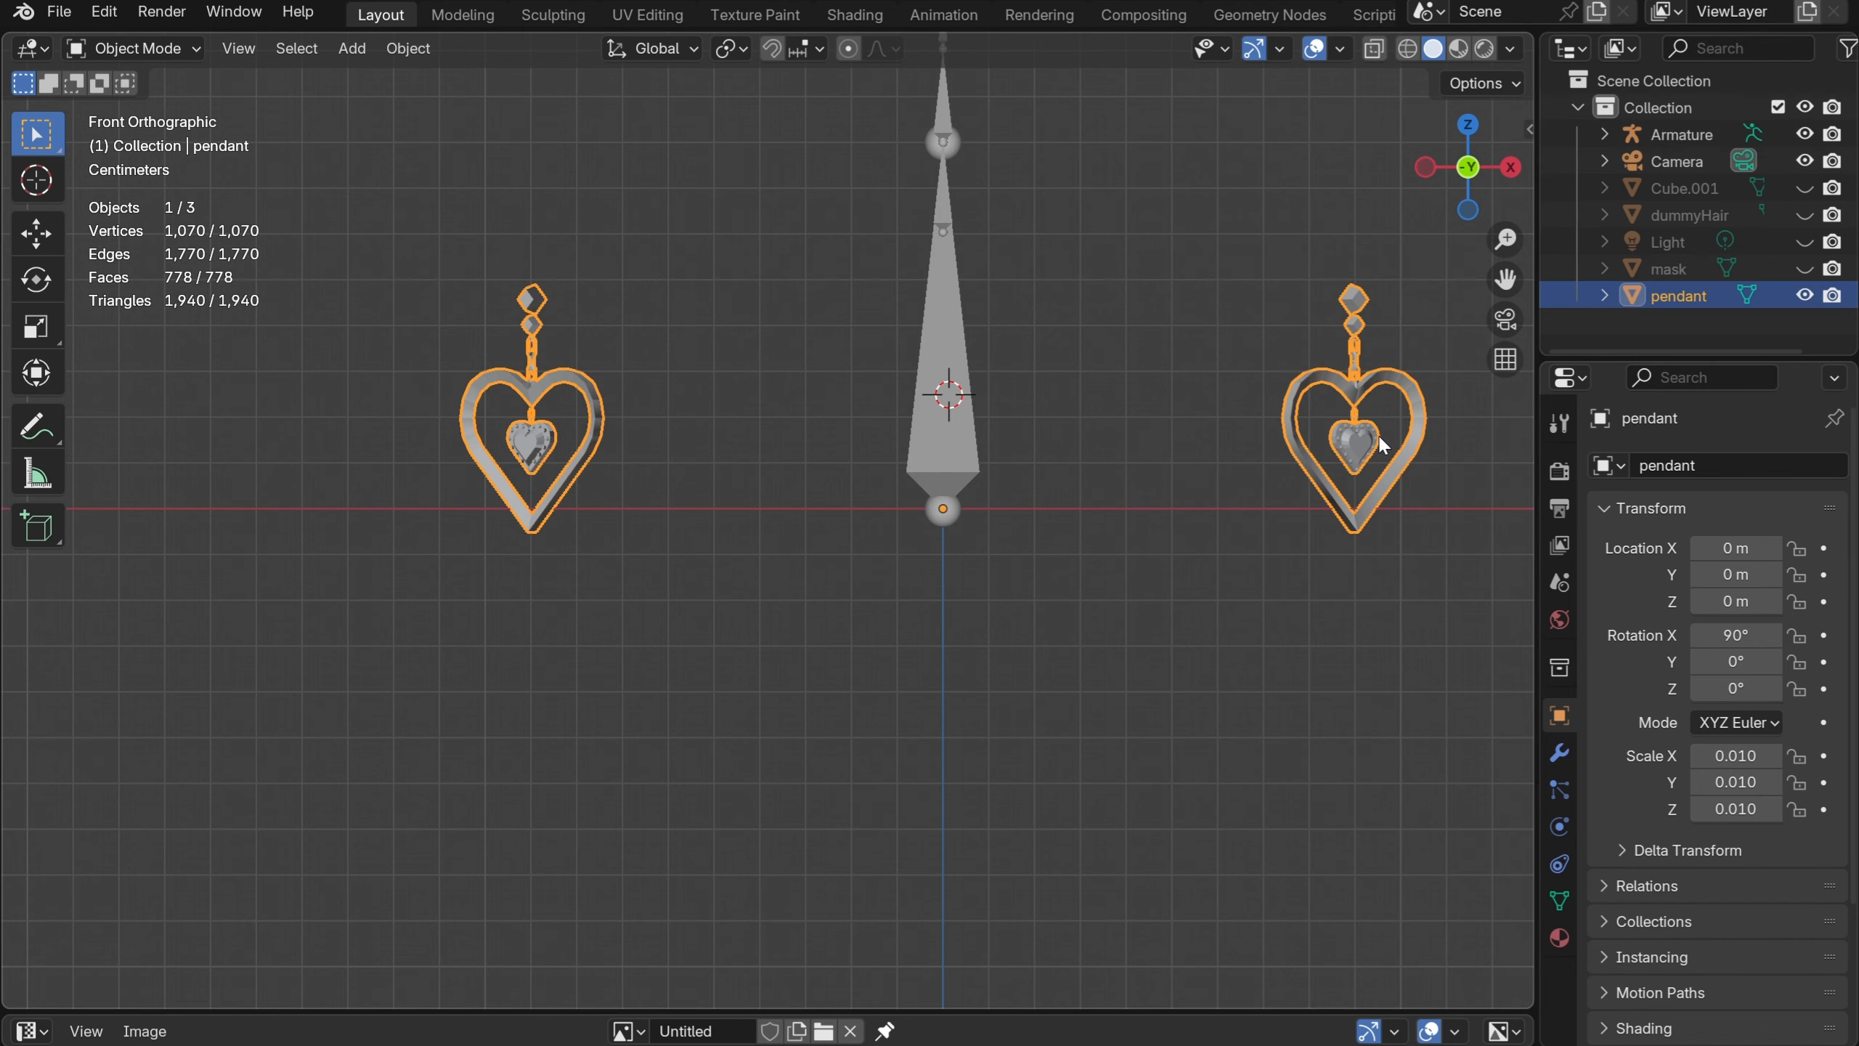
left_click(912, 440, "shift")
right_click(915, 440)
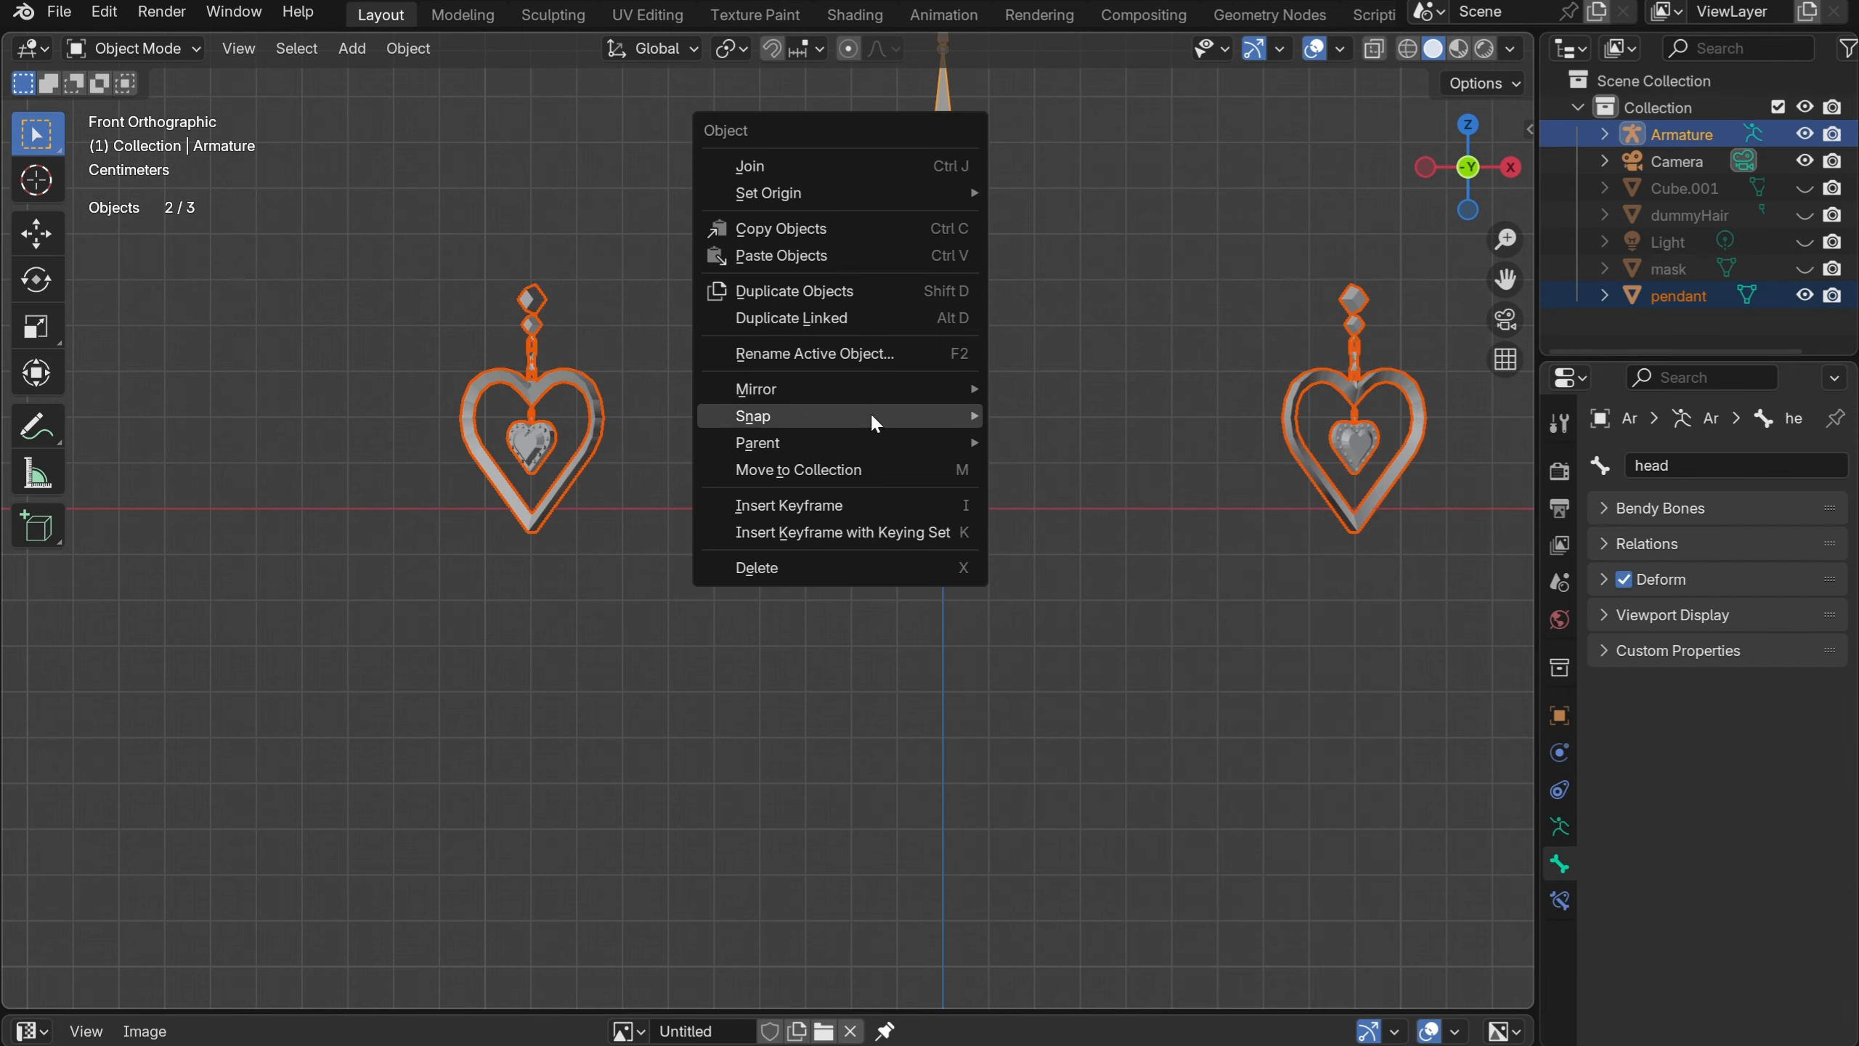
mouse_move(903, 443)
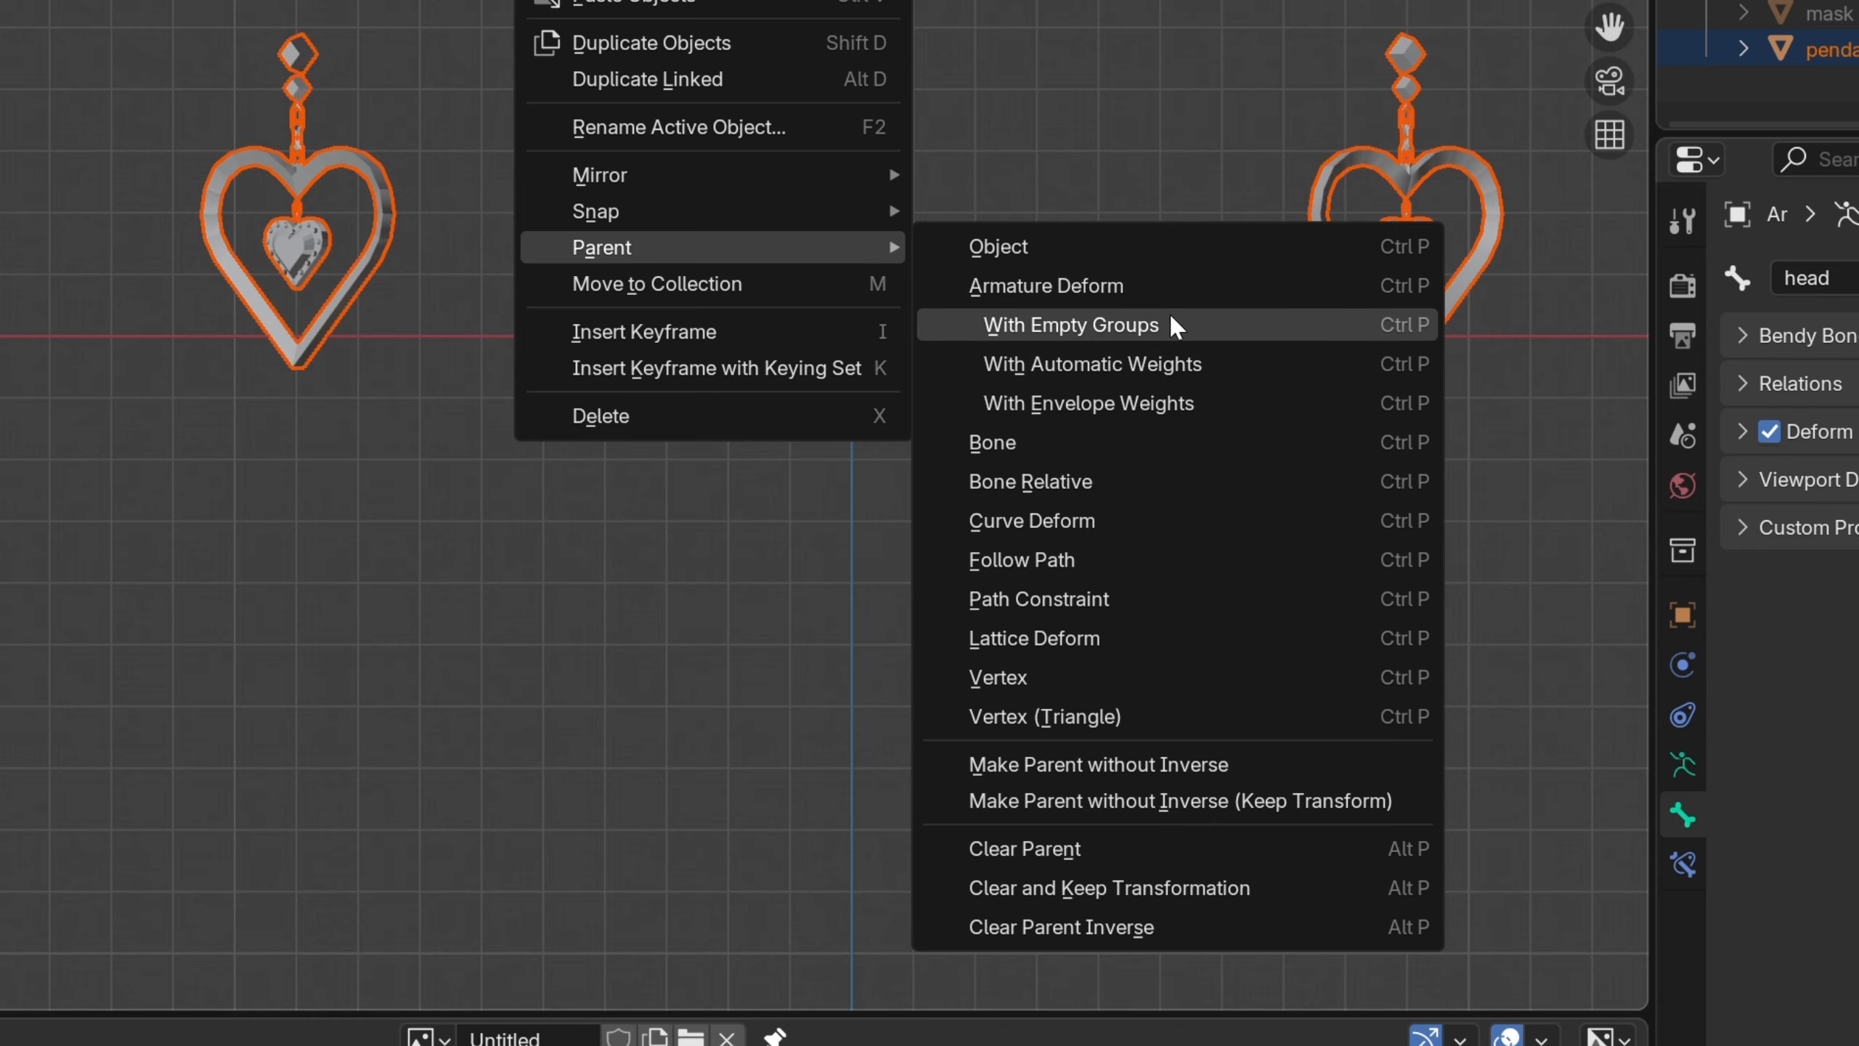
left_click(1171, 324)
left_click(1108, 525)
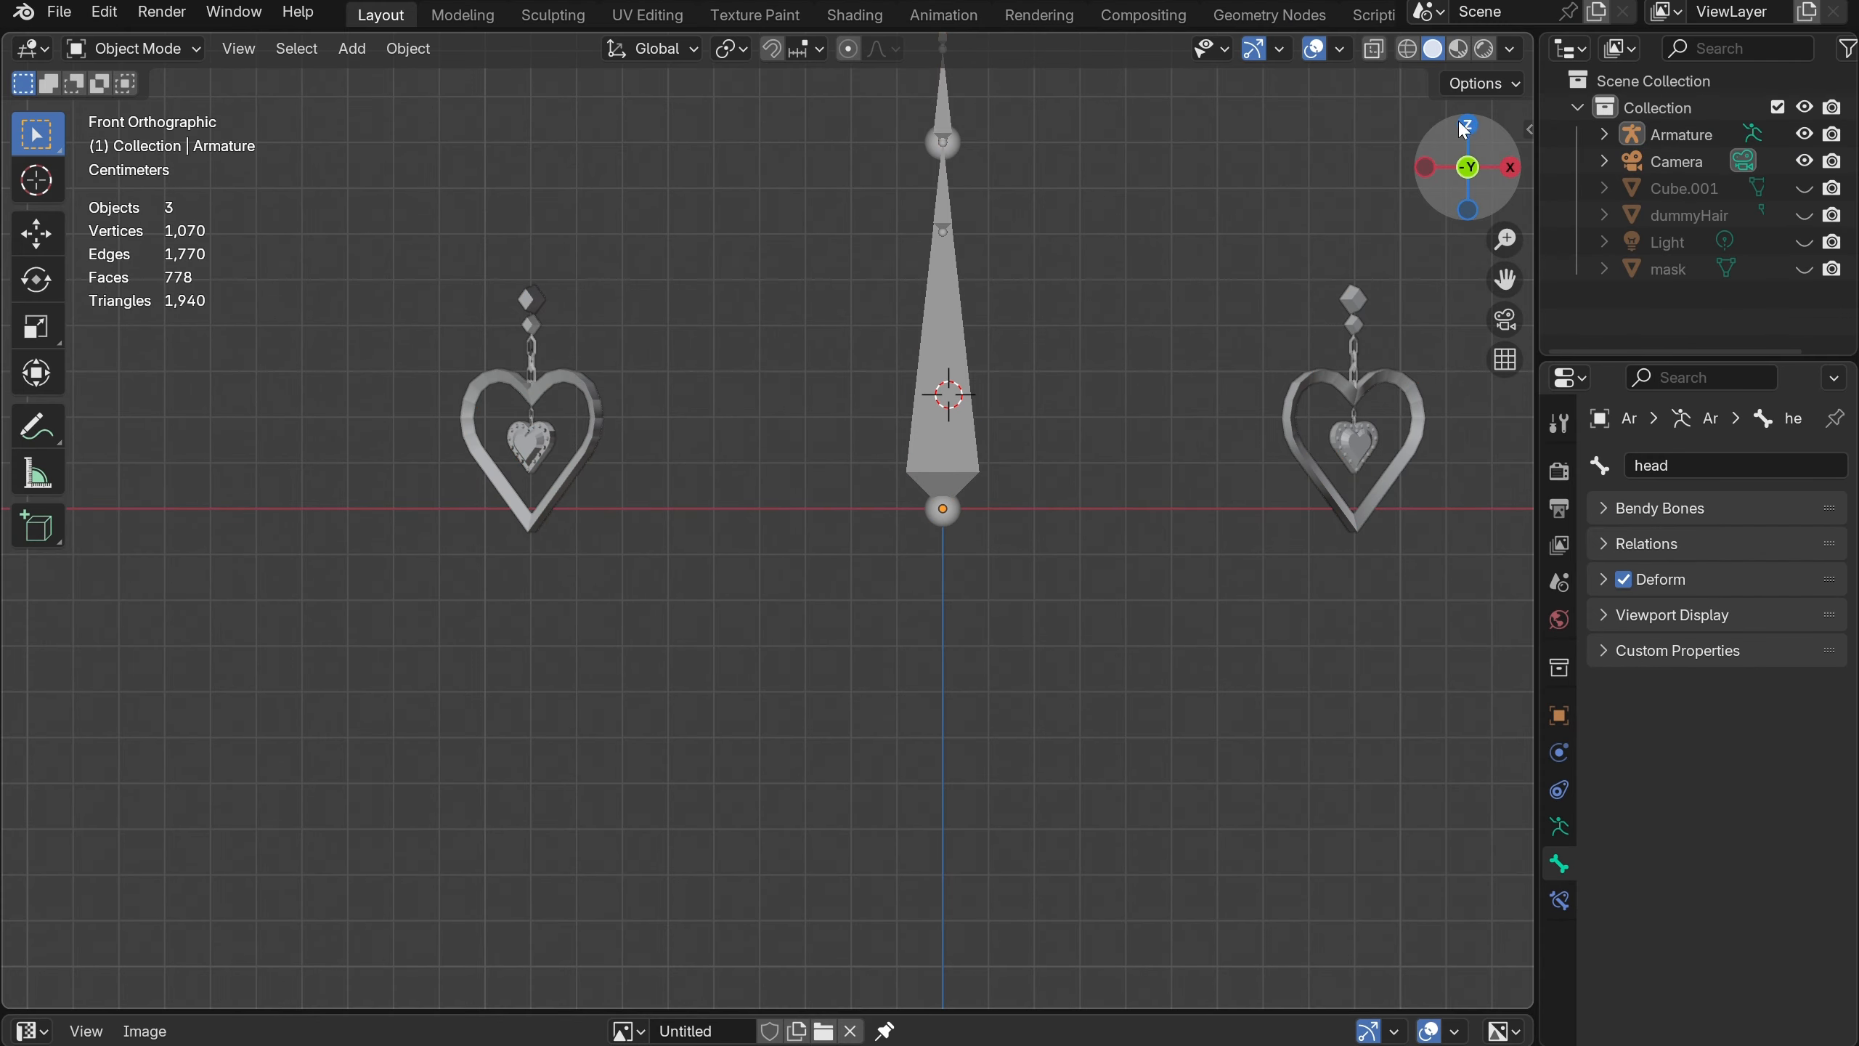
Select the pendant object parented under the Armature and switch it to Weight Paint mode
left_click(1604, 134)
left_click(1720, 242)
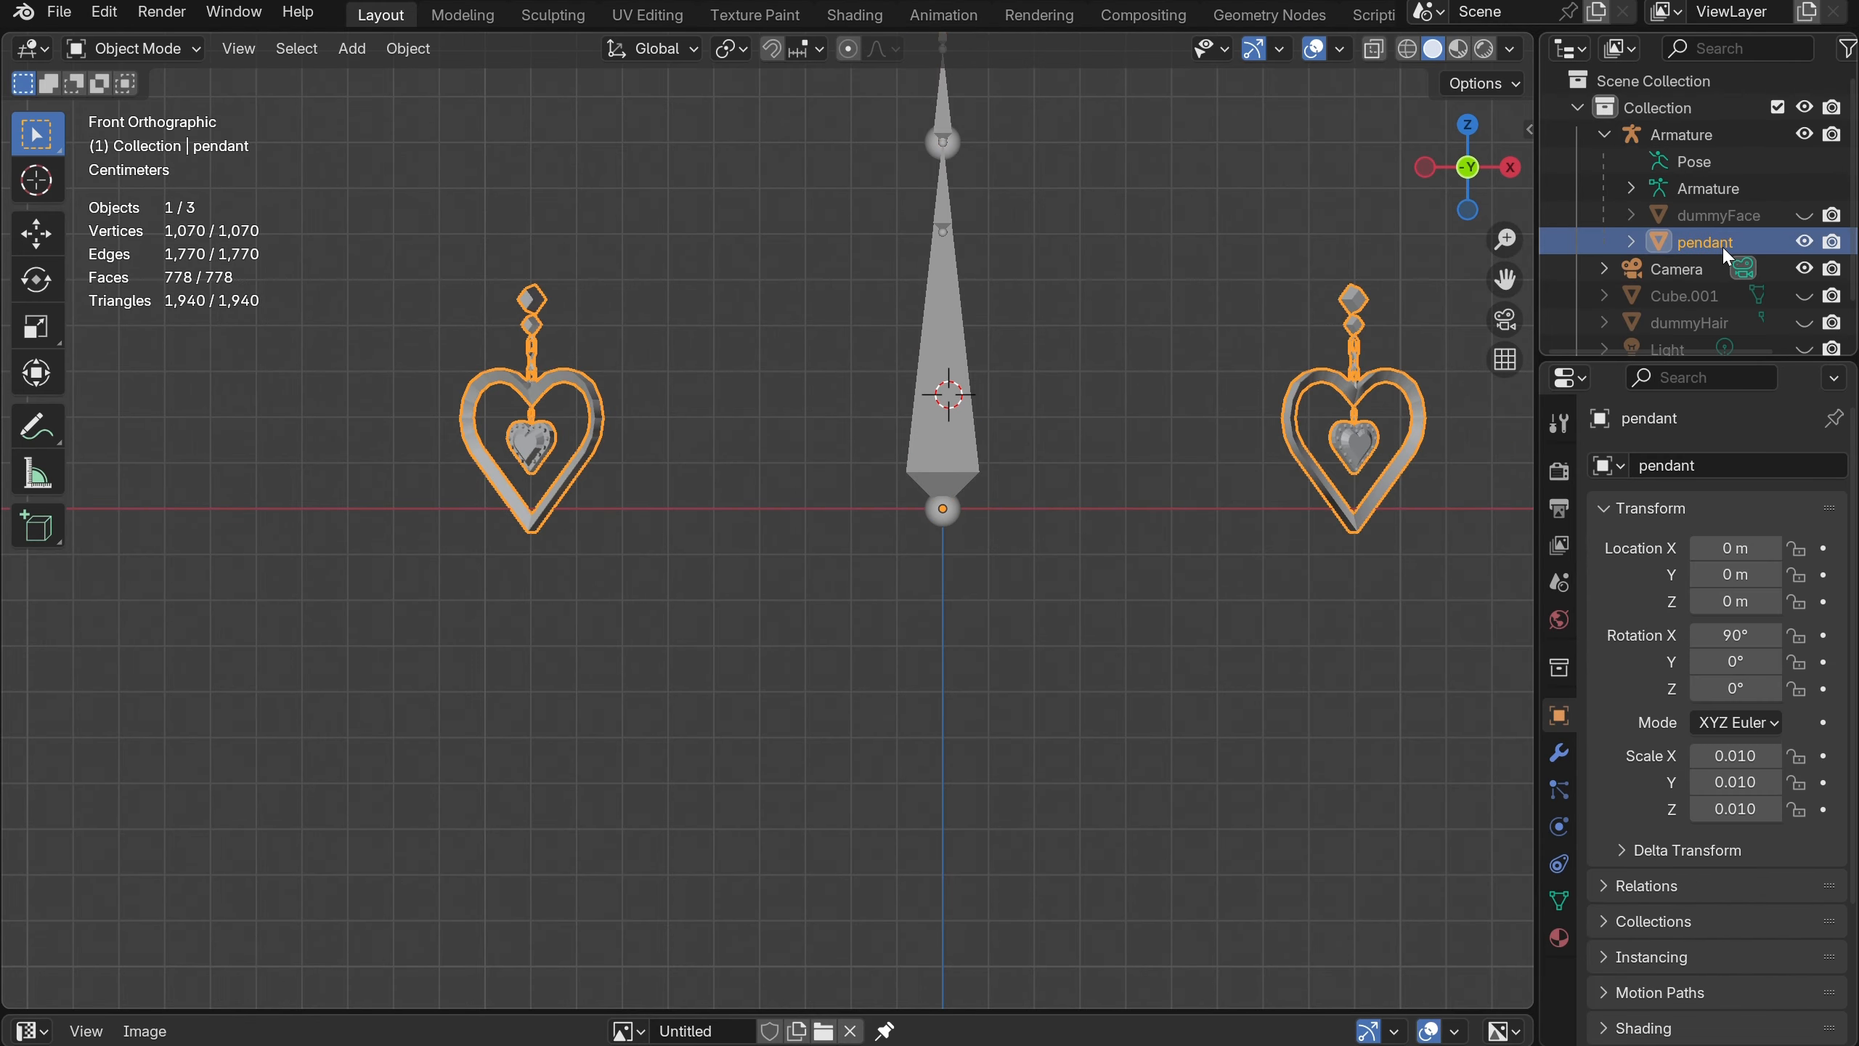
left_click(585, 1036)
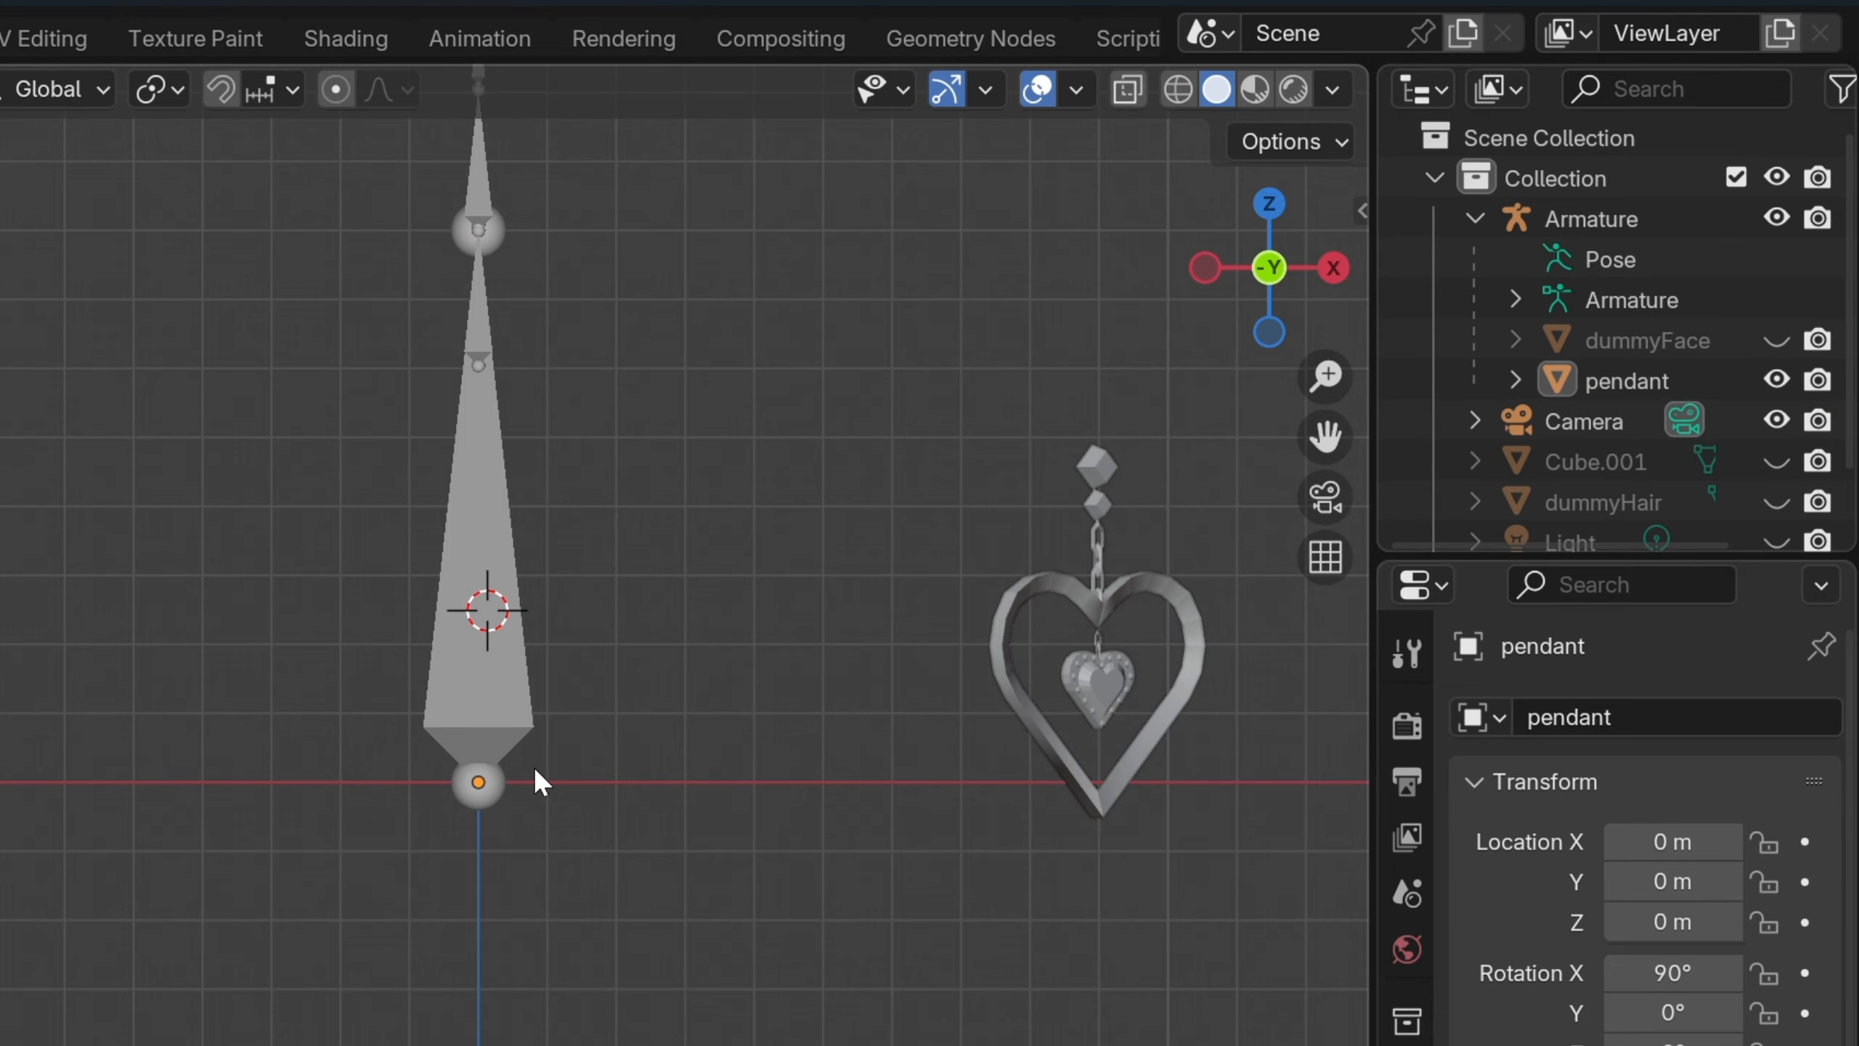
left_click(1033, 683)
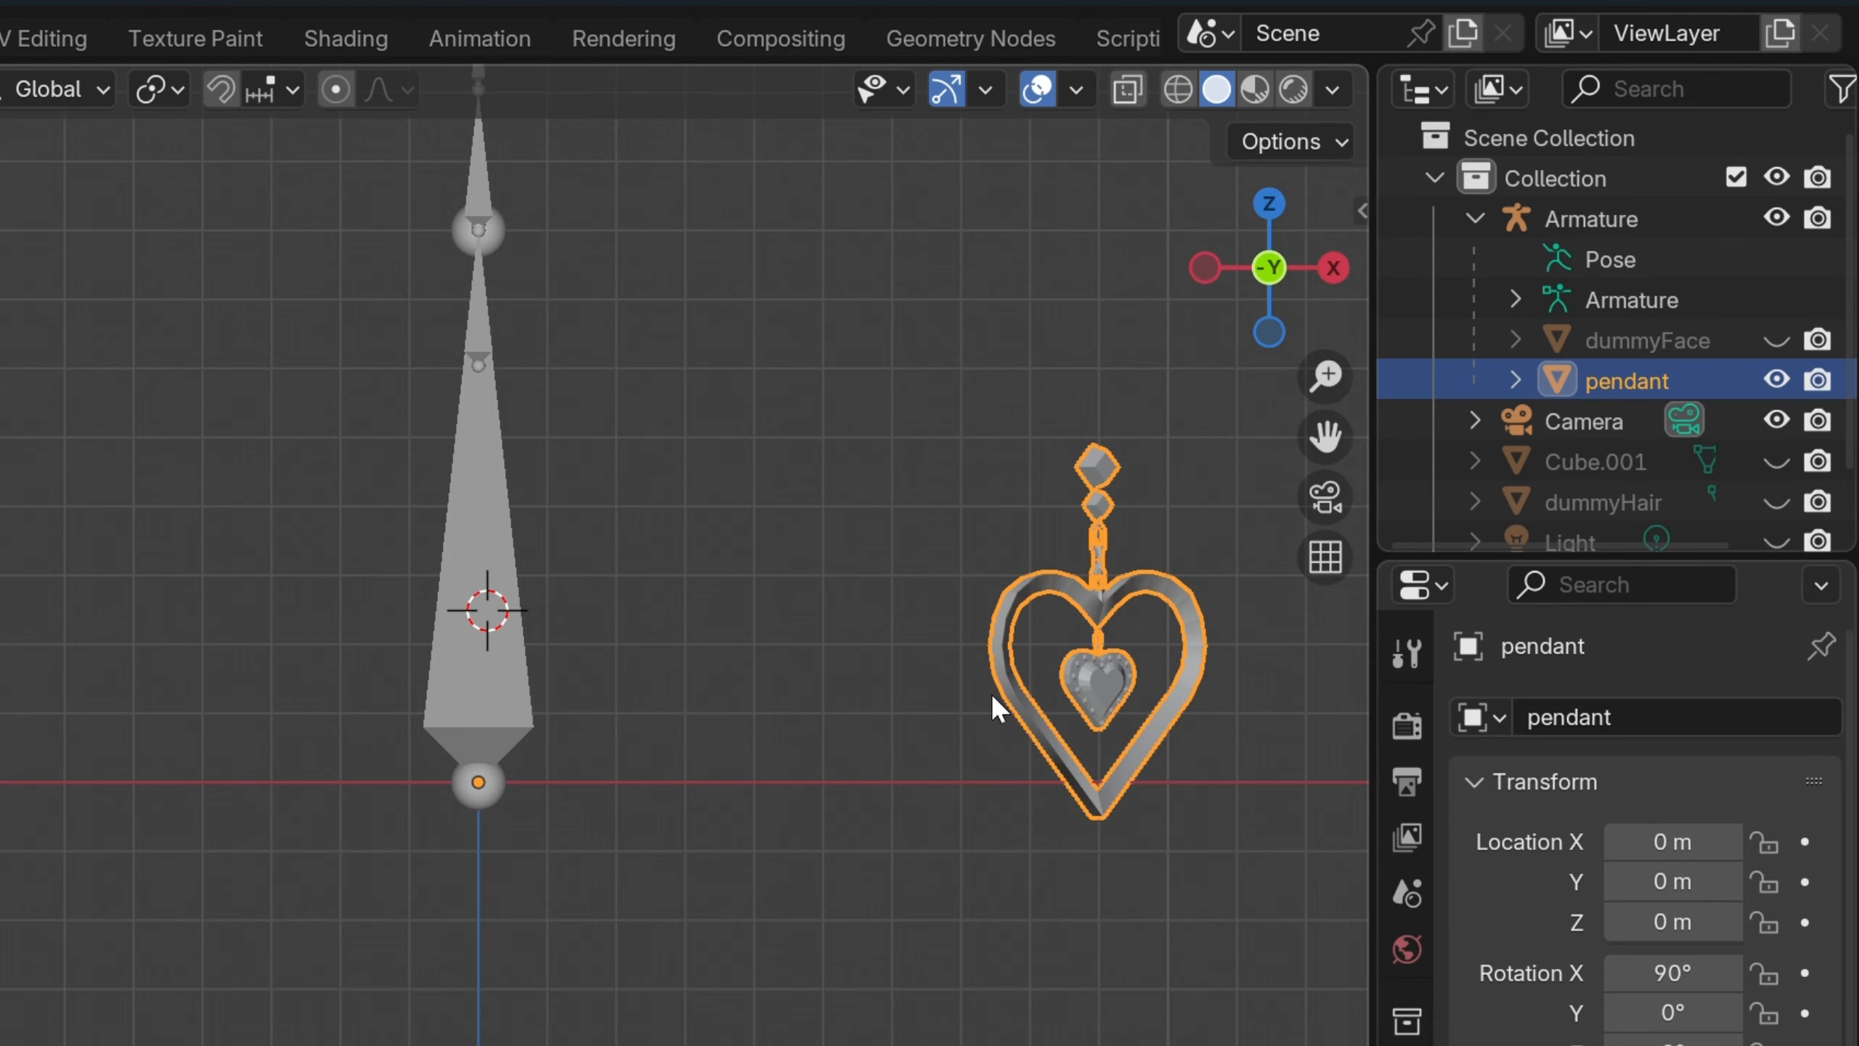
left_click(291, 159)
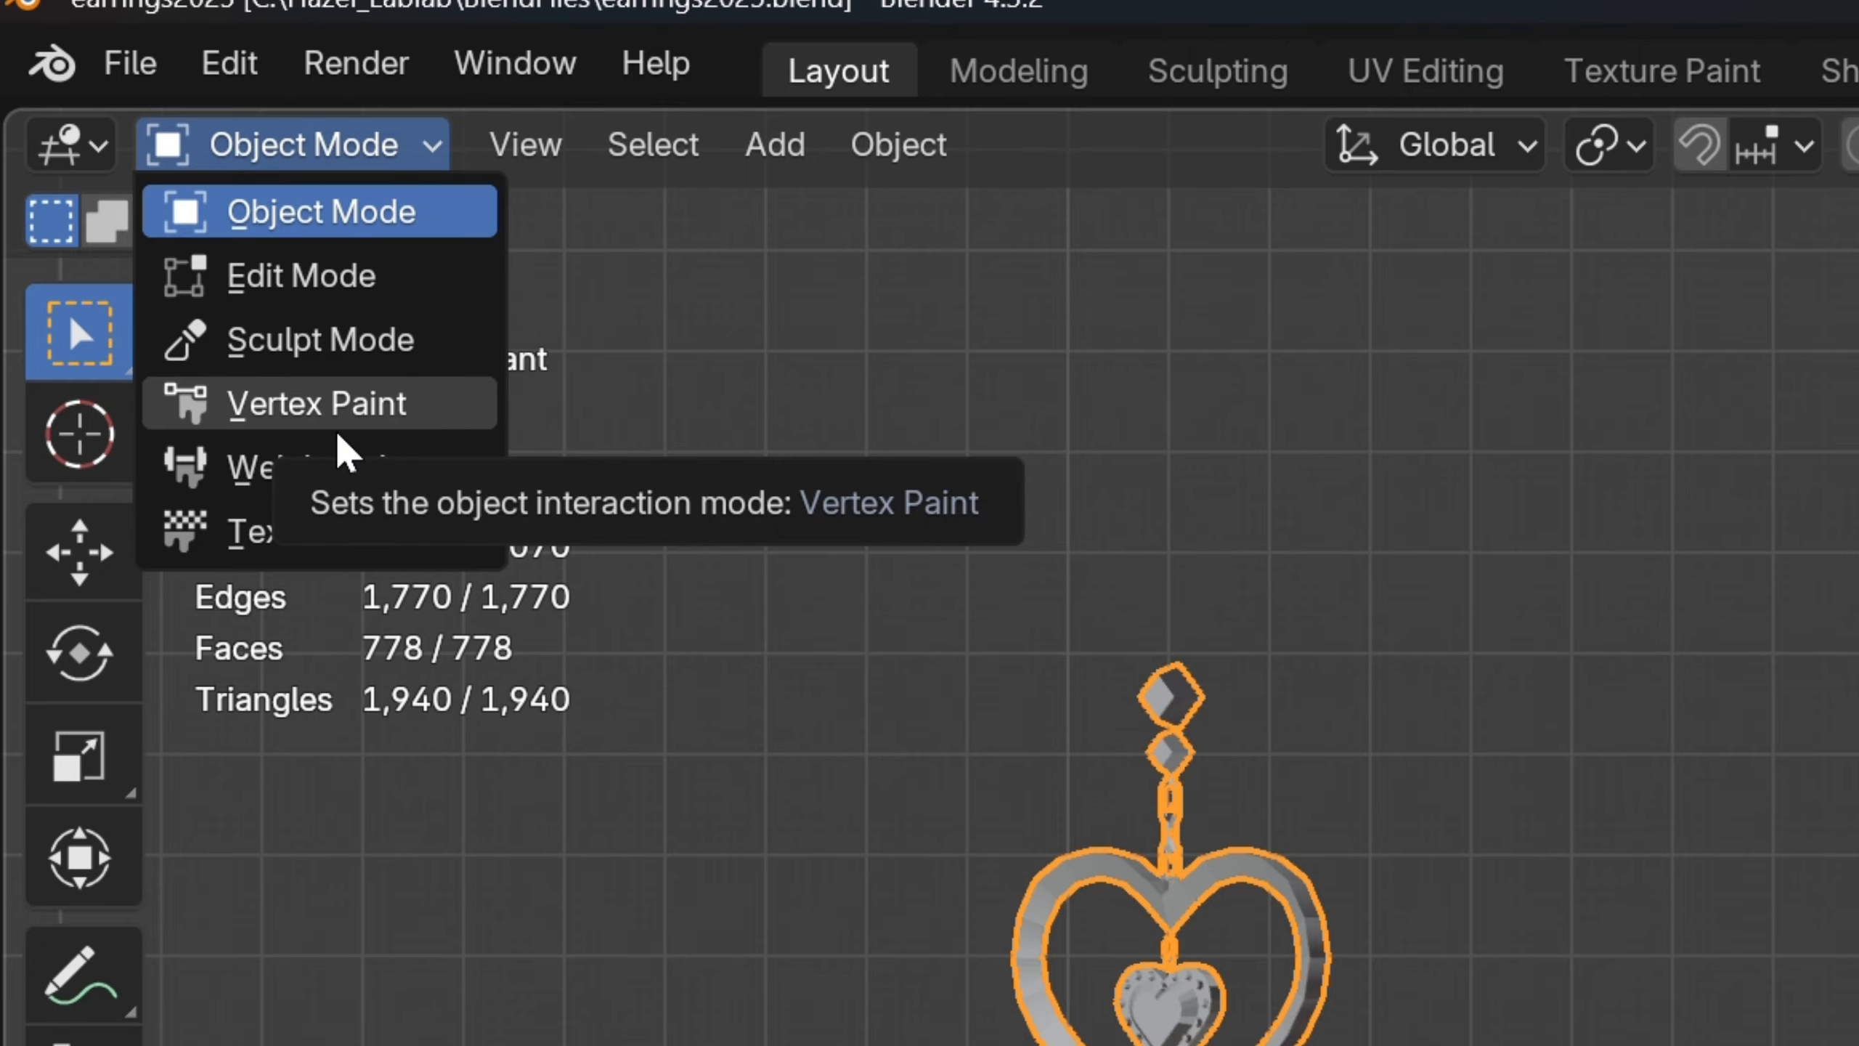
left_click(365, 468)
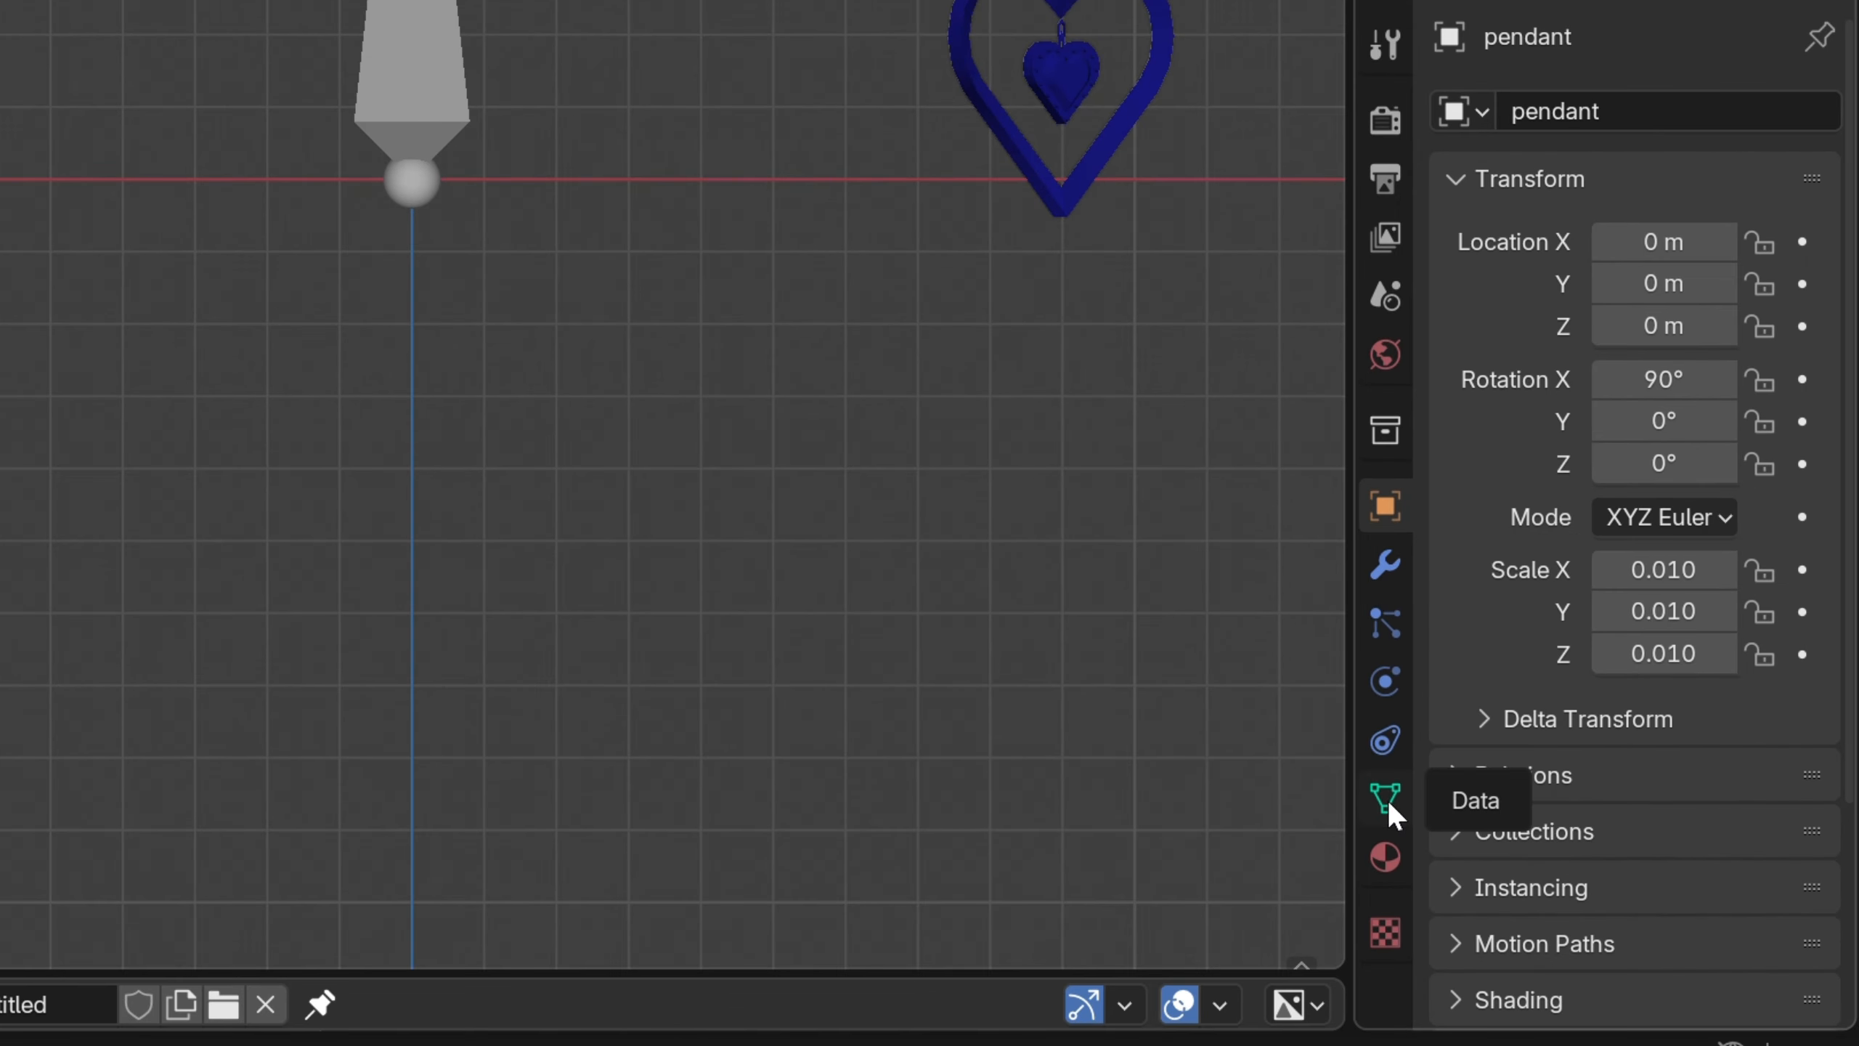
Go through the pendant's vertex groups and make head the active group
left_click(1559, 900)
scroll(1643, 370, "down", 4)
scroll(1658, 337, "up", 2)
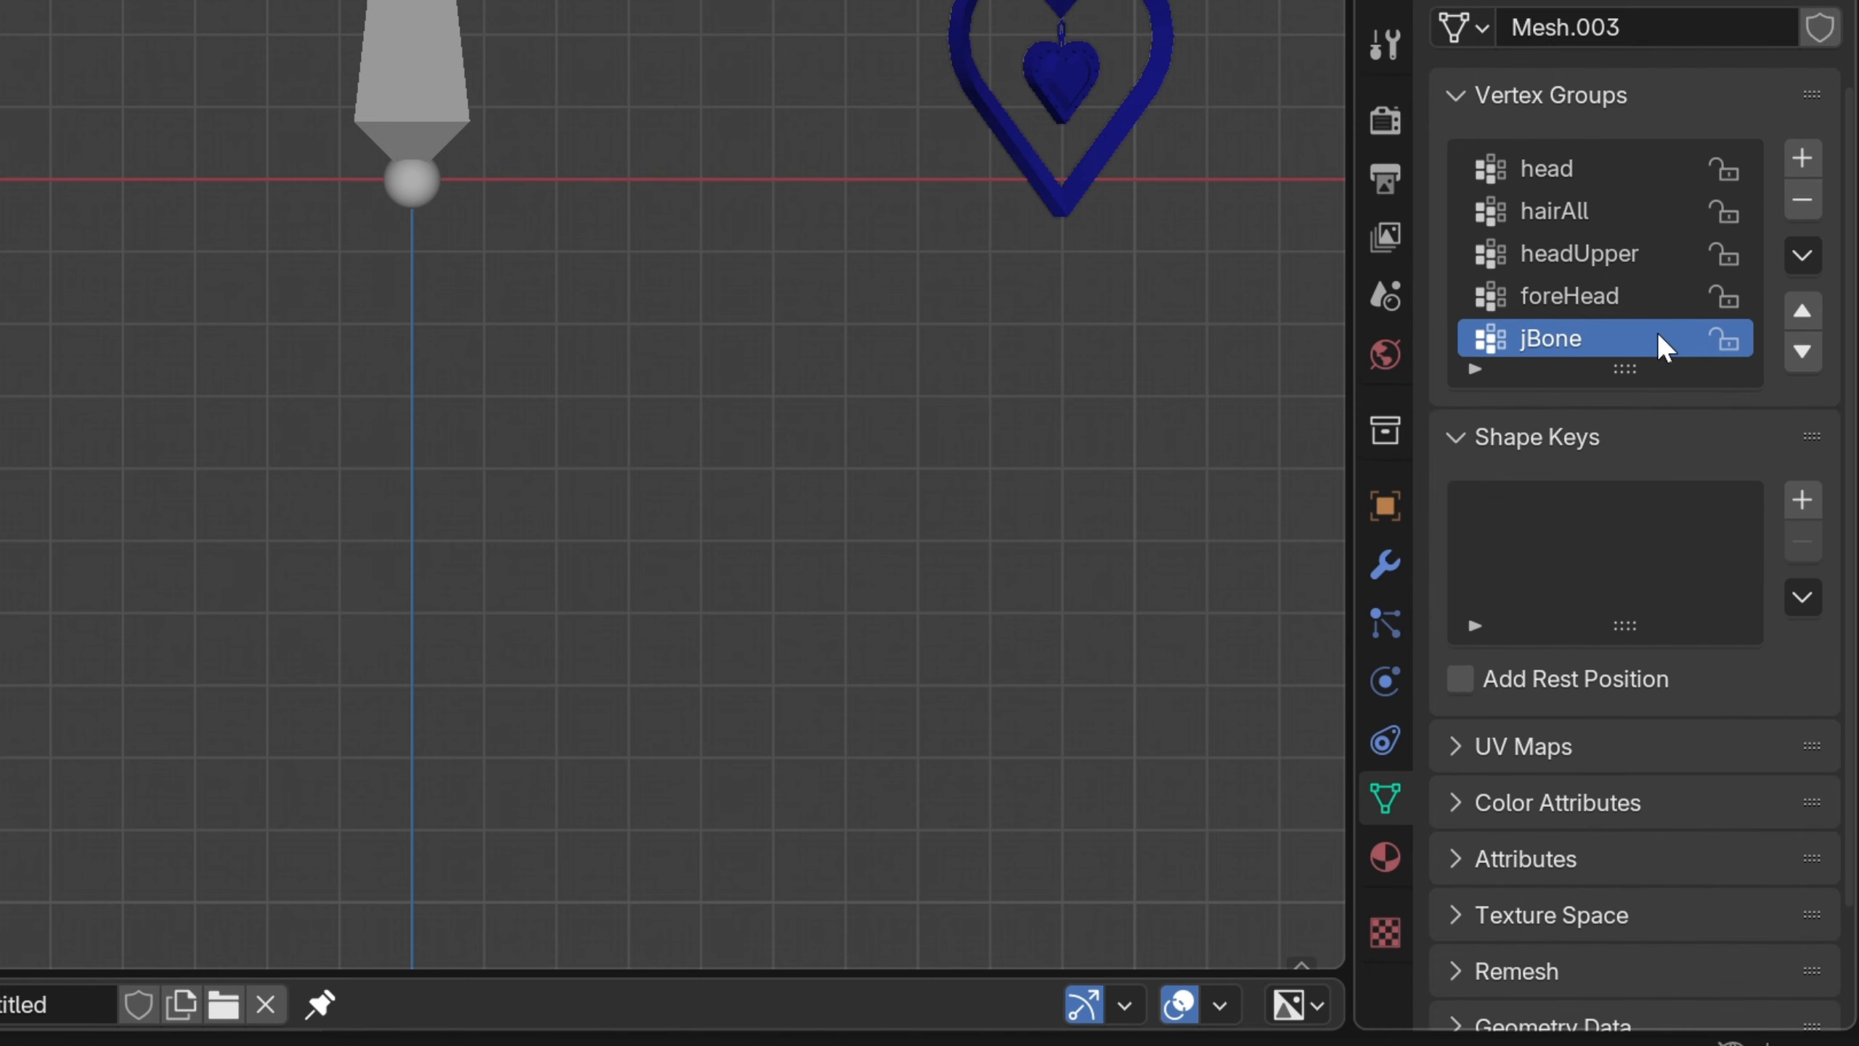
left_click(1683, 311)
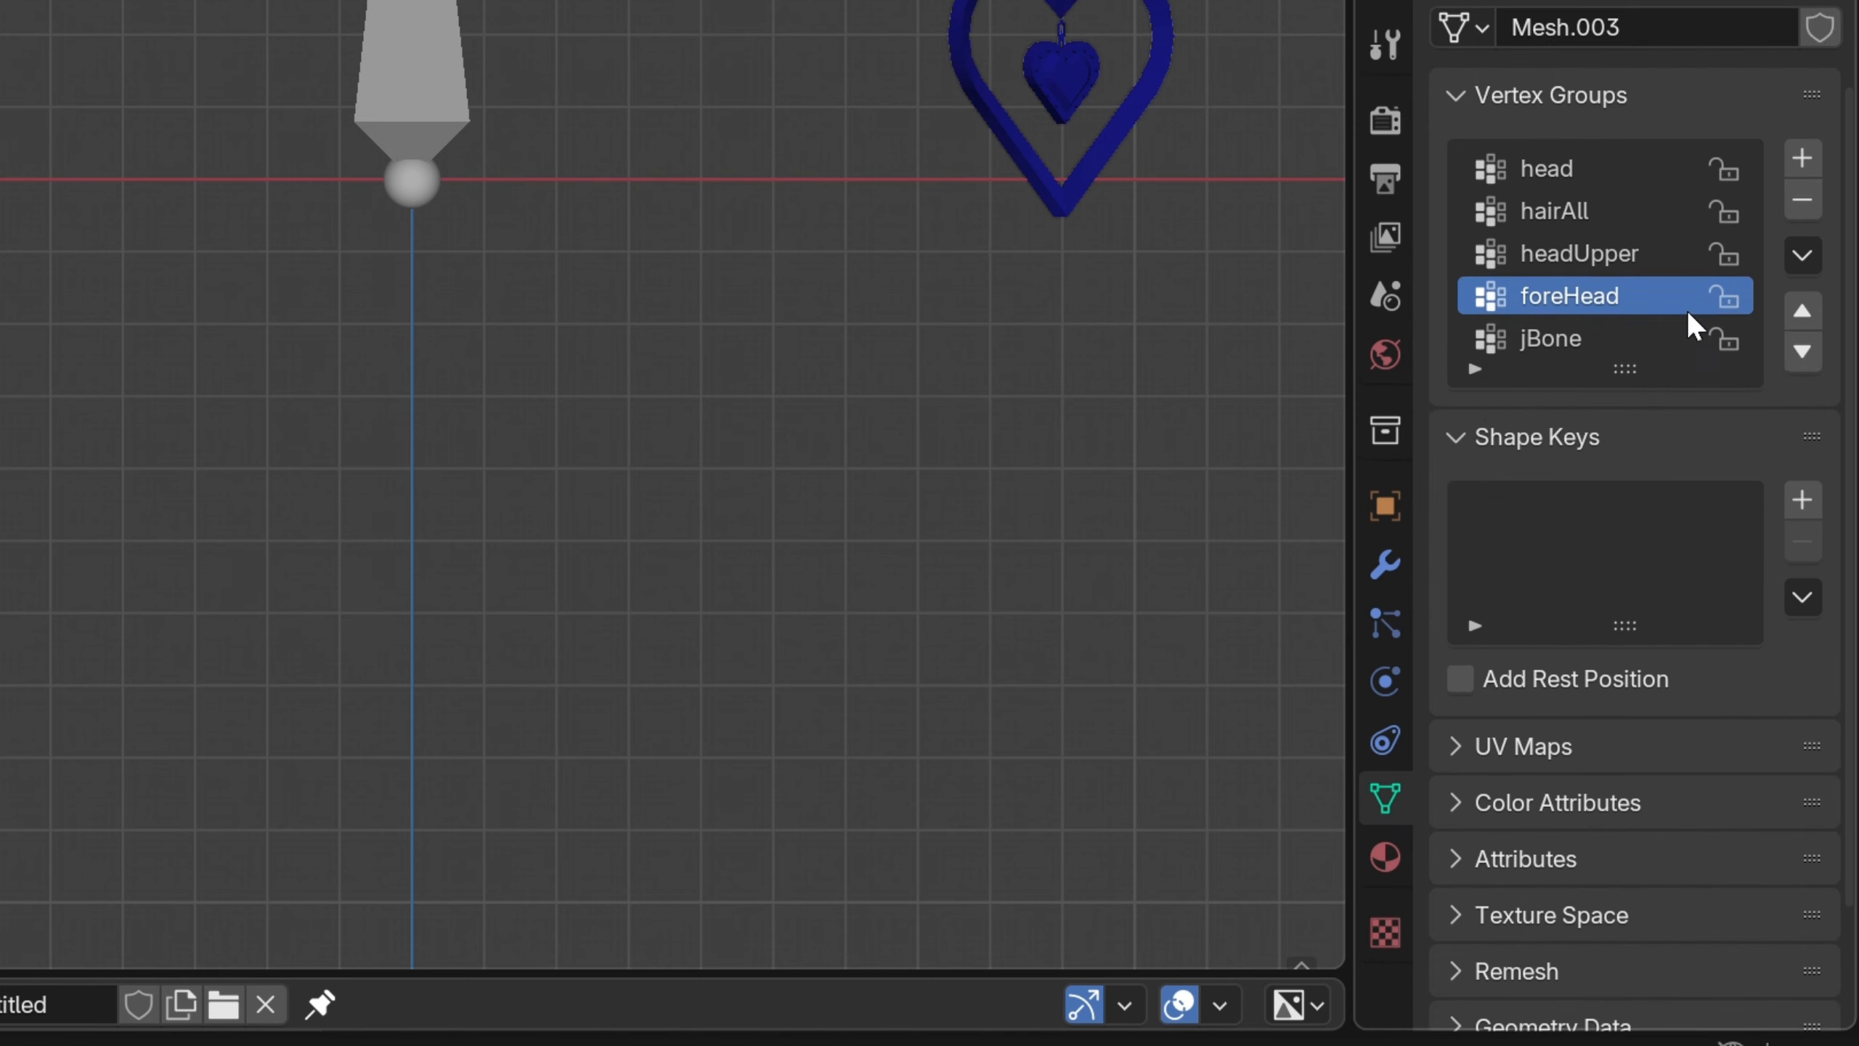
key("Up")
key("Up")
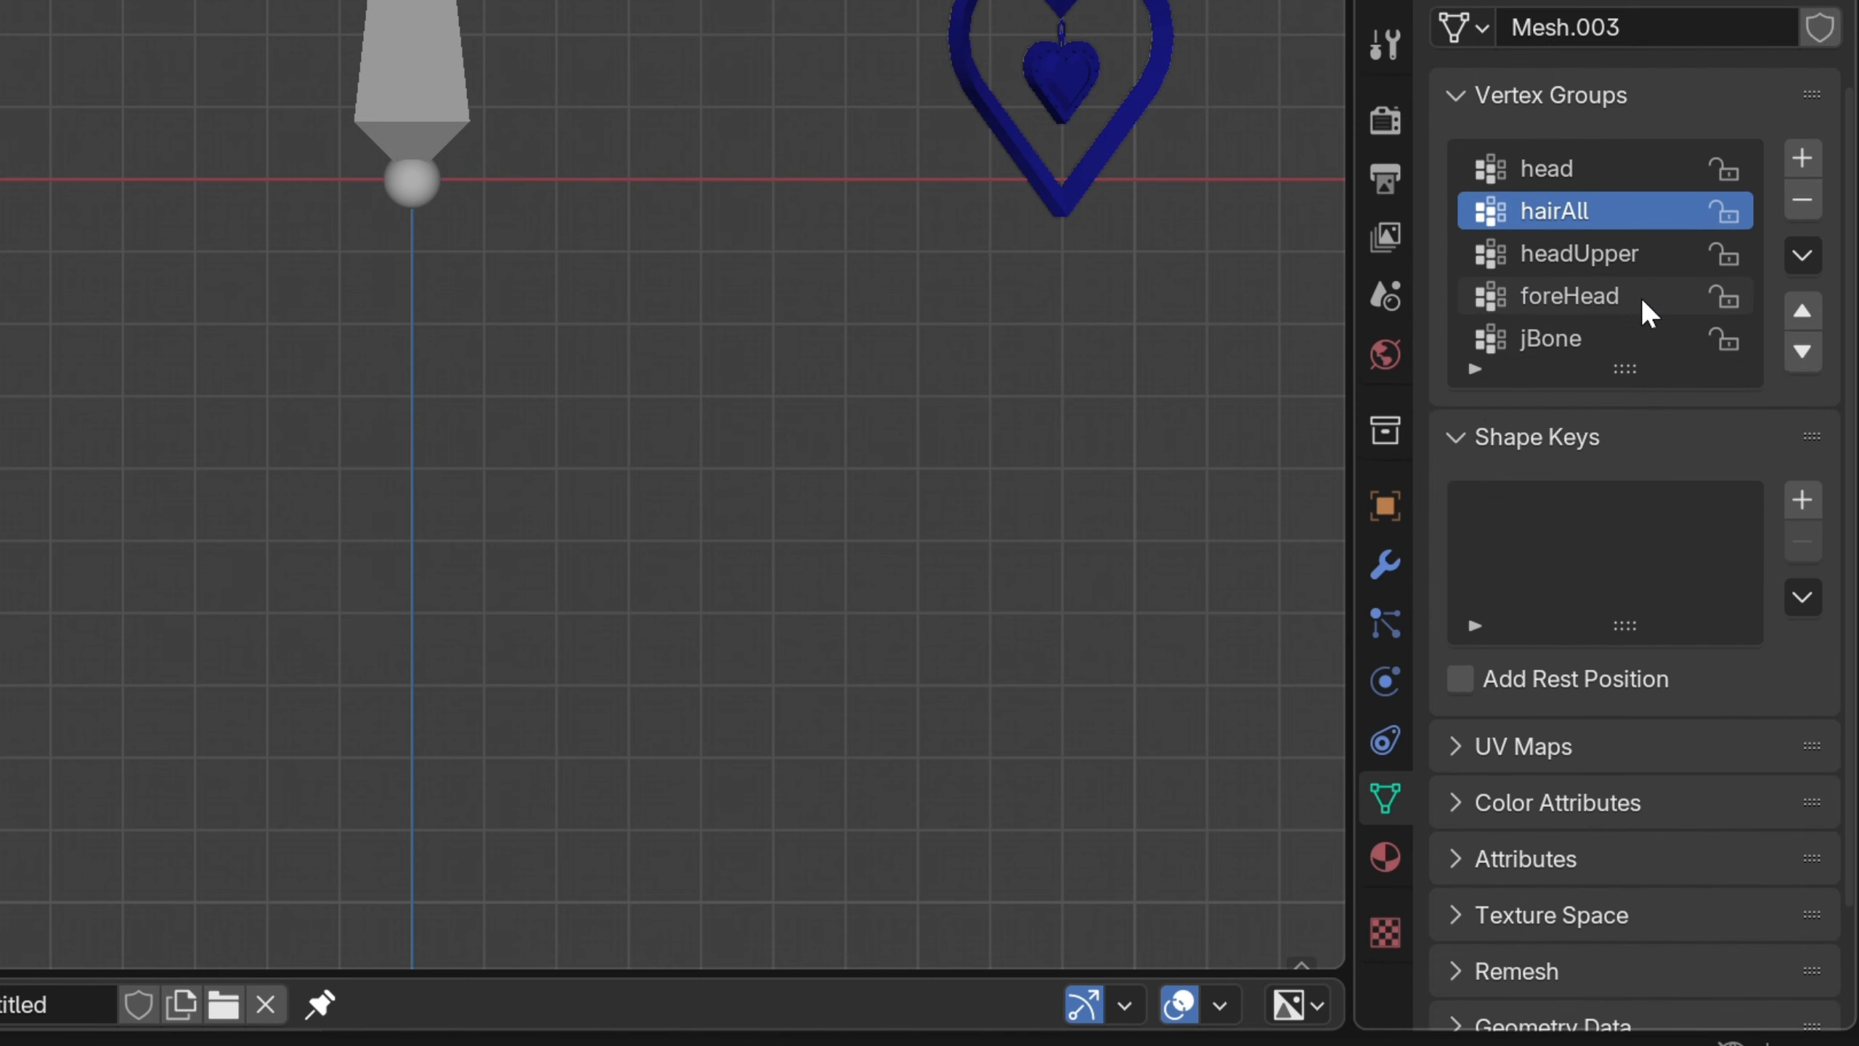
left_click(1643, 300)
key("Down")
left_click(1593, 179)
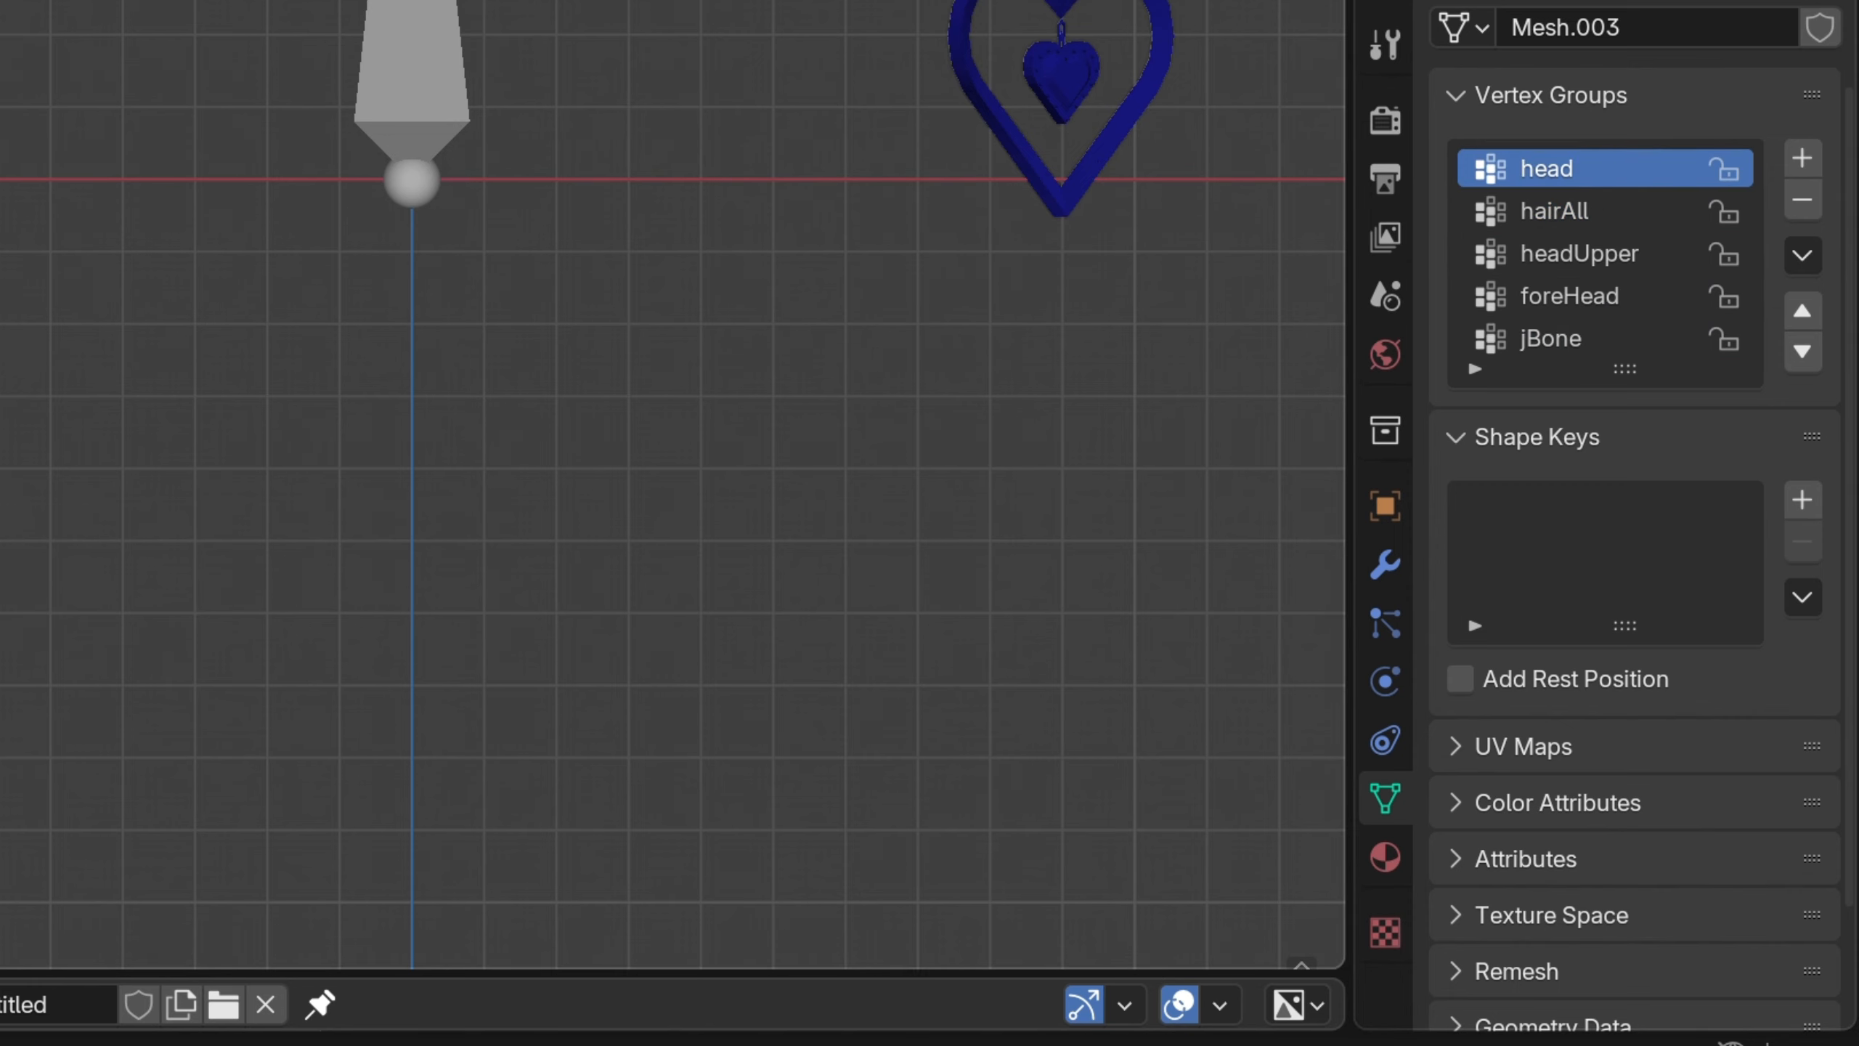
Select all of the pendant's geometry in Edit Mode, return to Weight Paint and enable vertex selection masking
key("Tab")
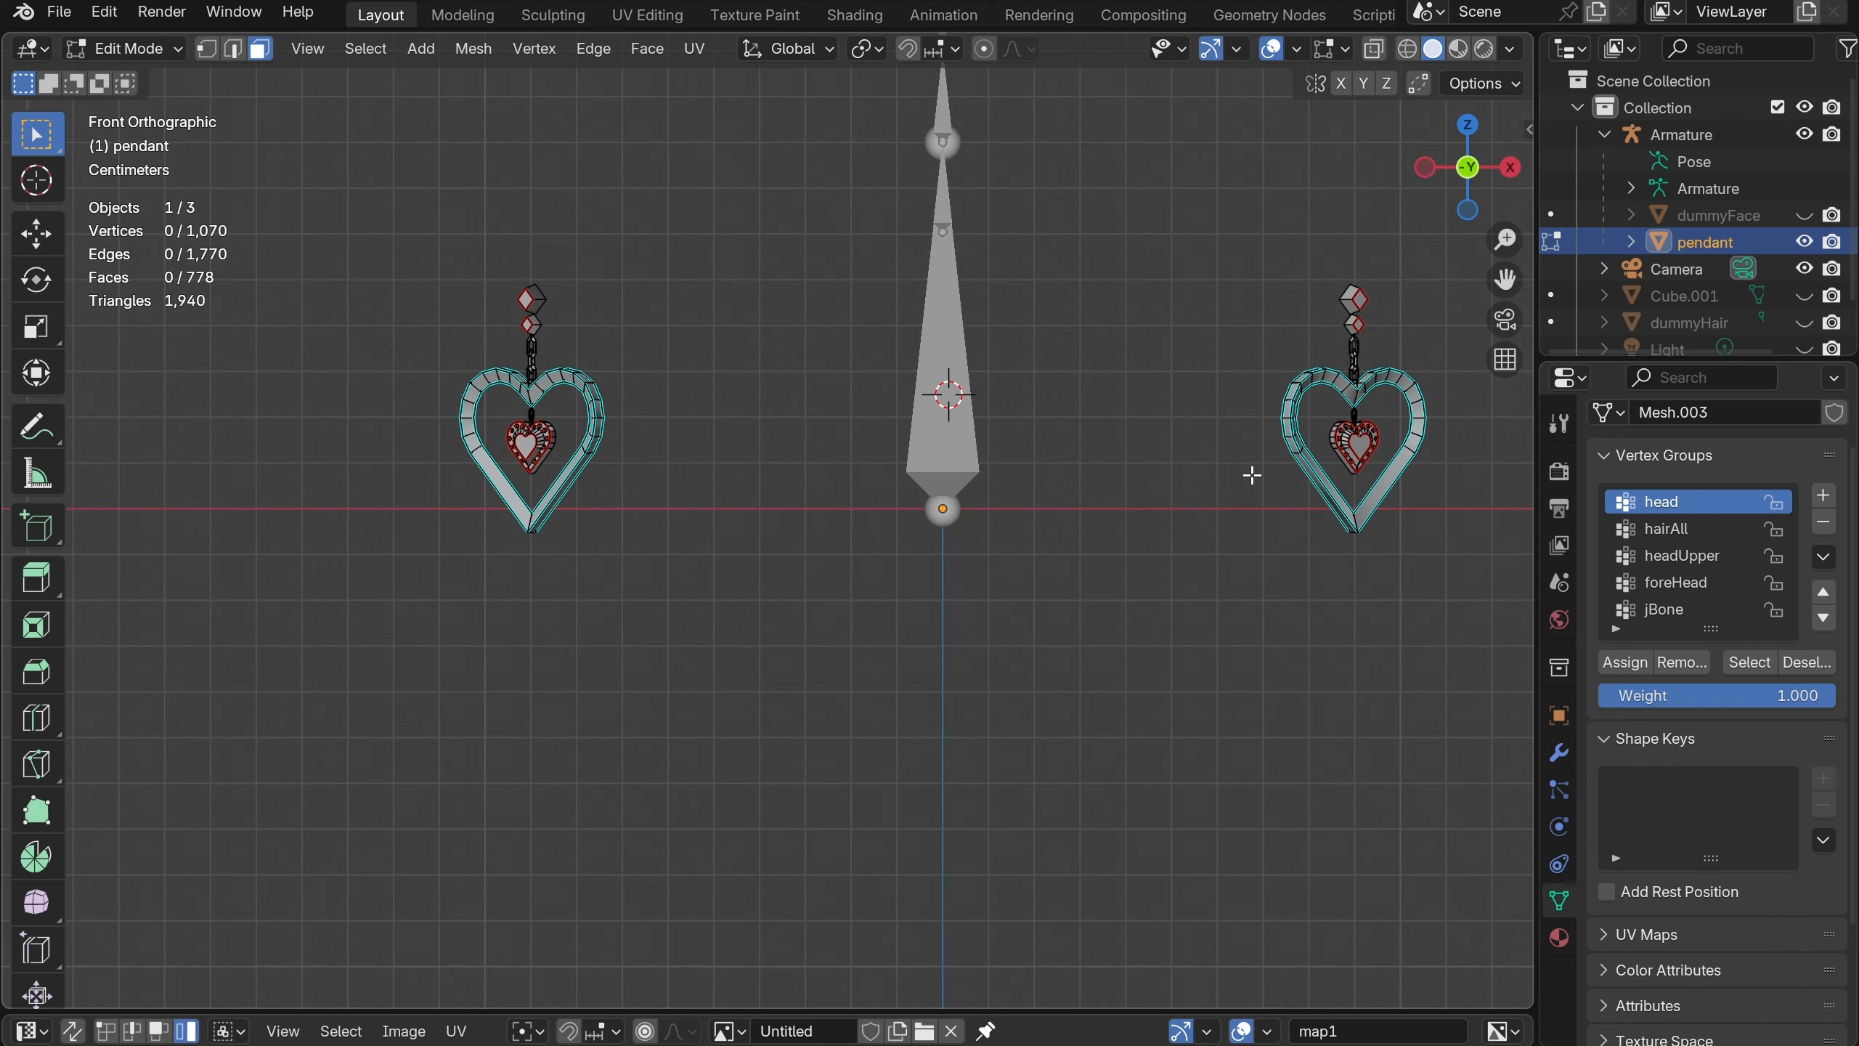
key("a")
key("Tab")
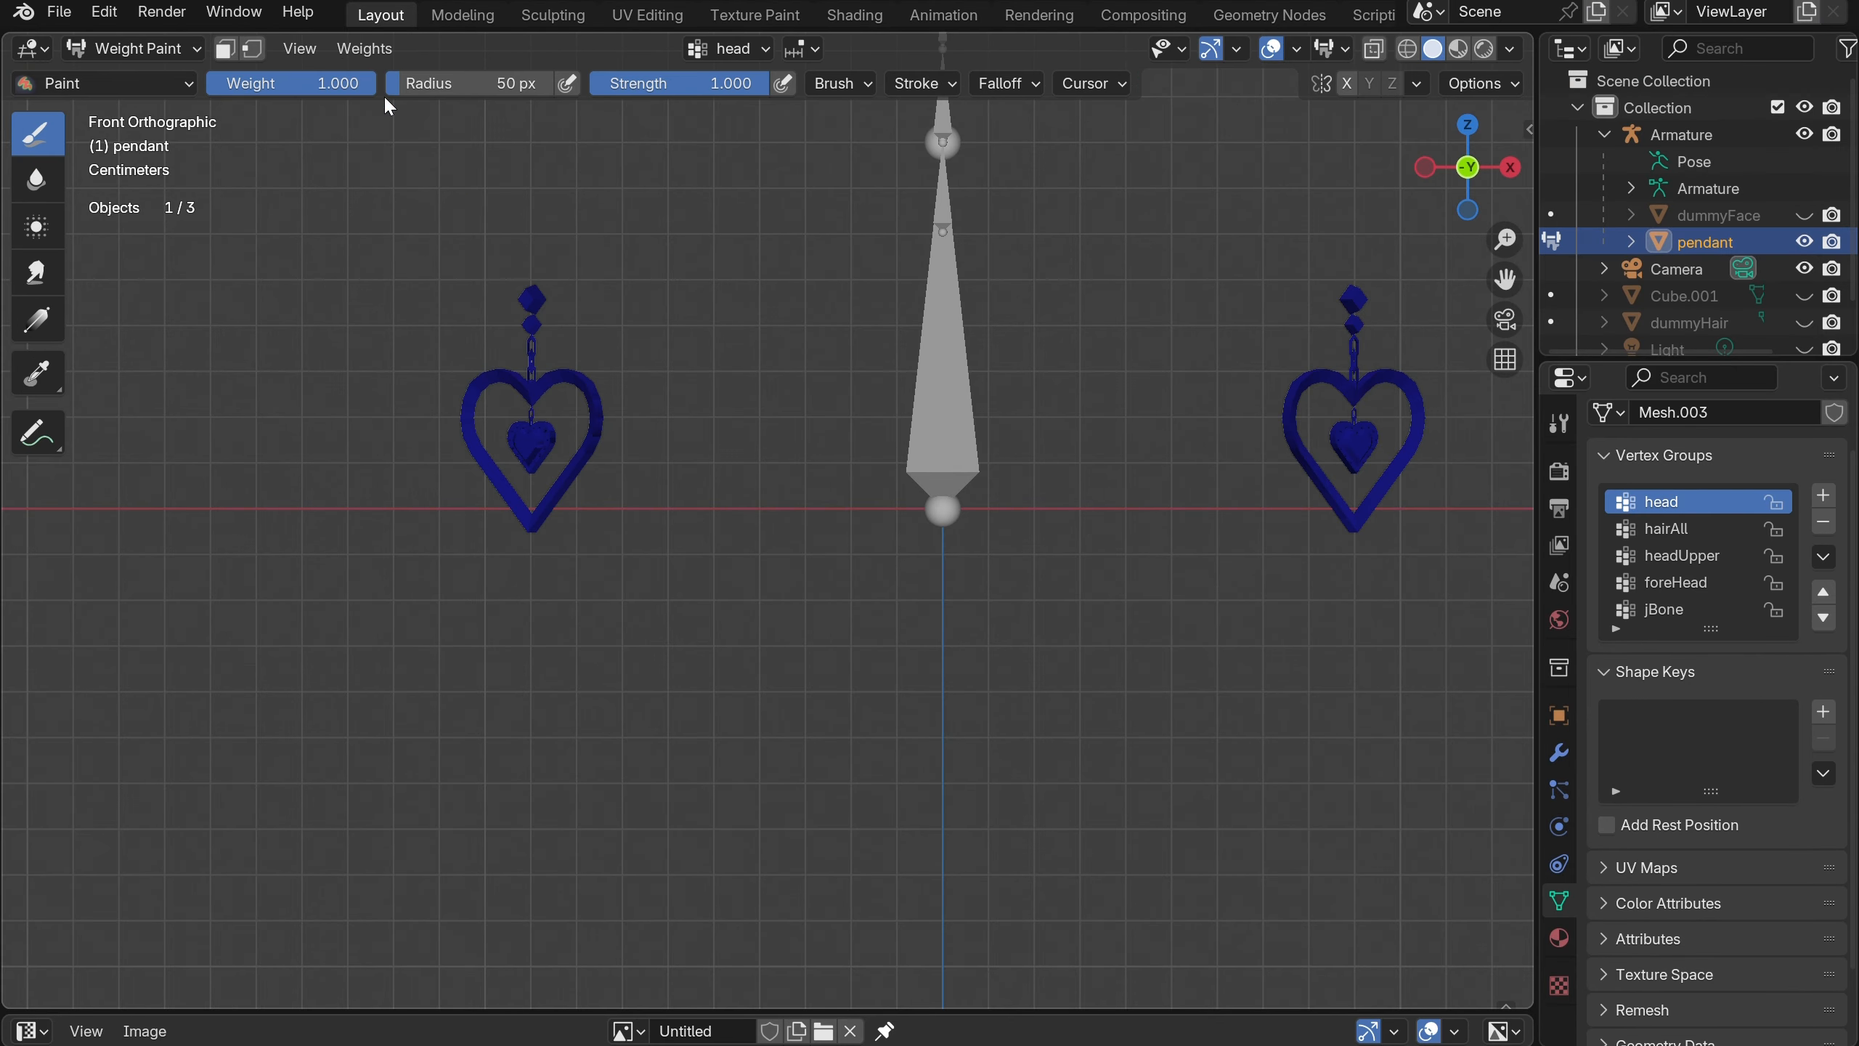
left_click(252, 49)
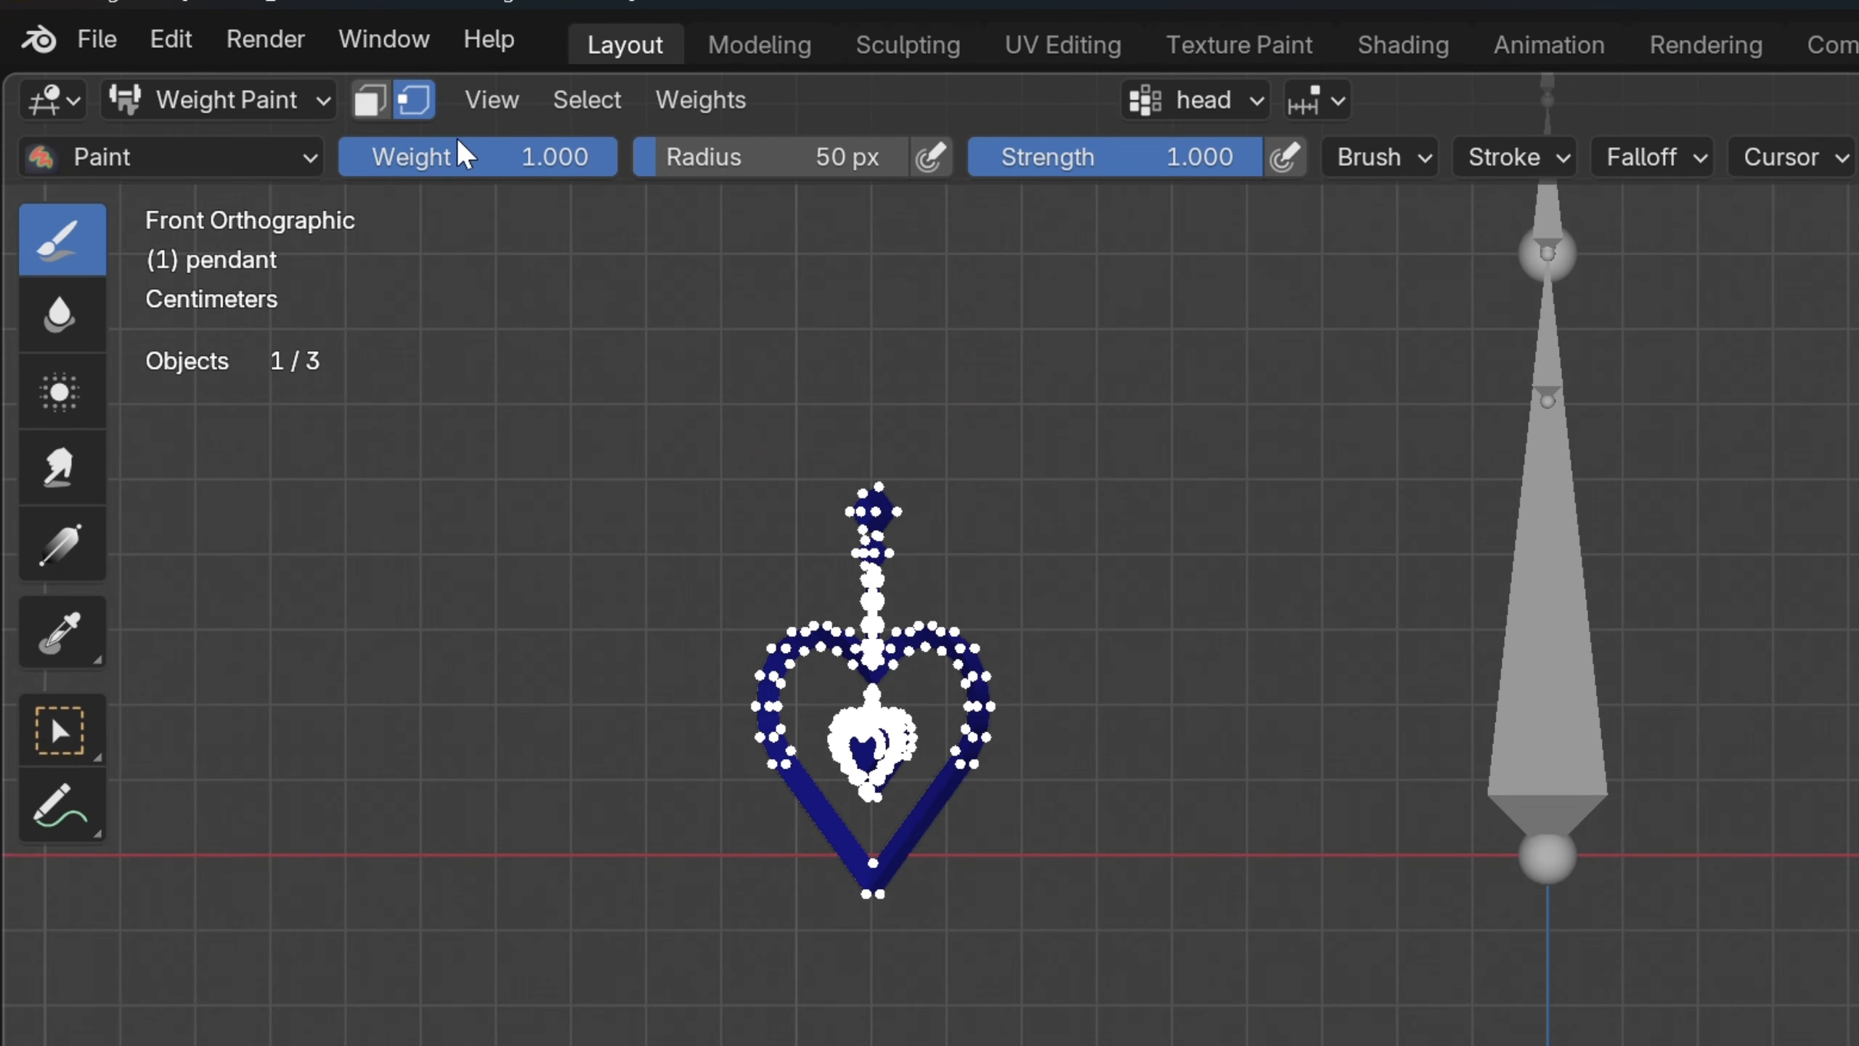
Set the brush weight to 0.750 and apply Set Weight to all earring vertices in the head group
left_click(551, 158)
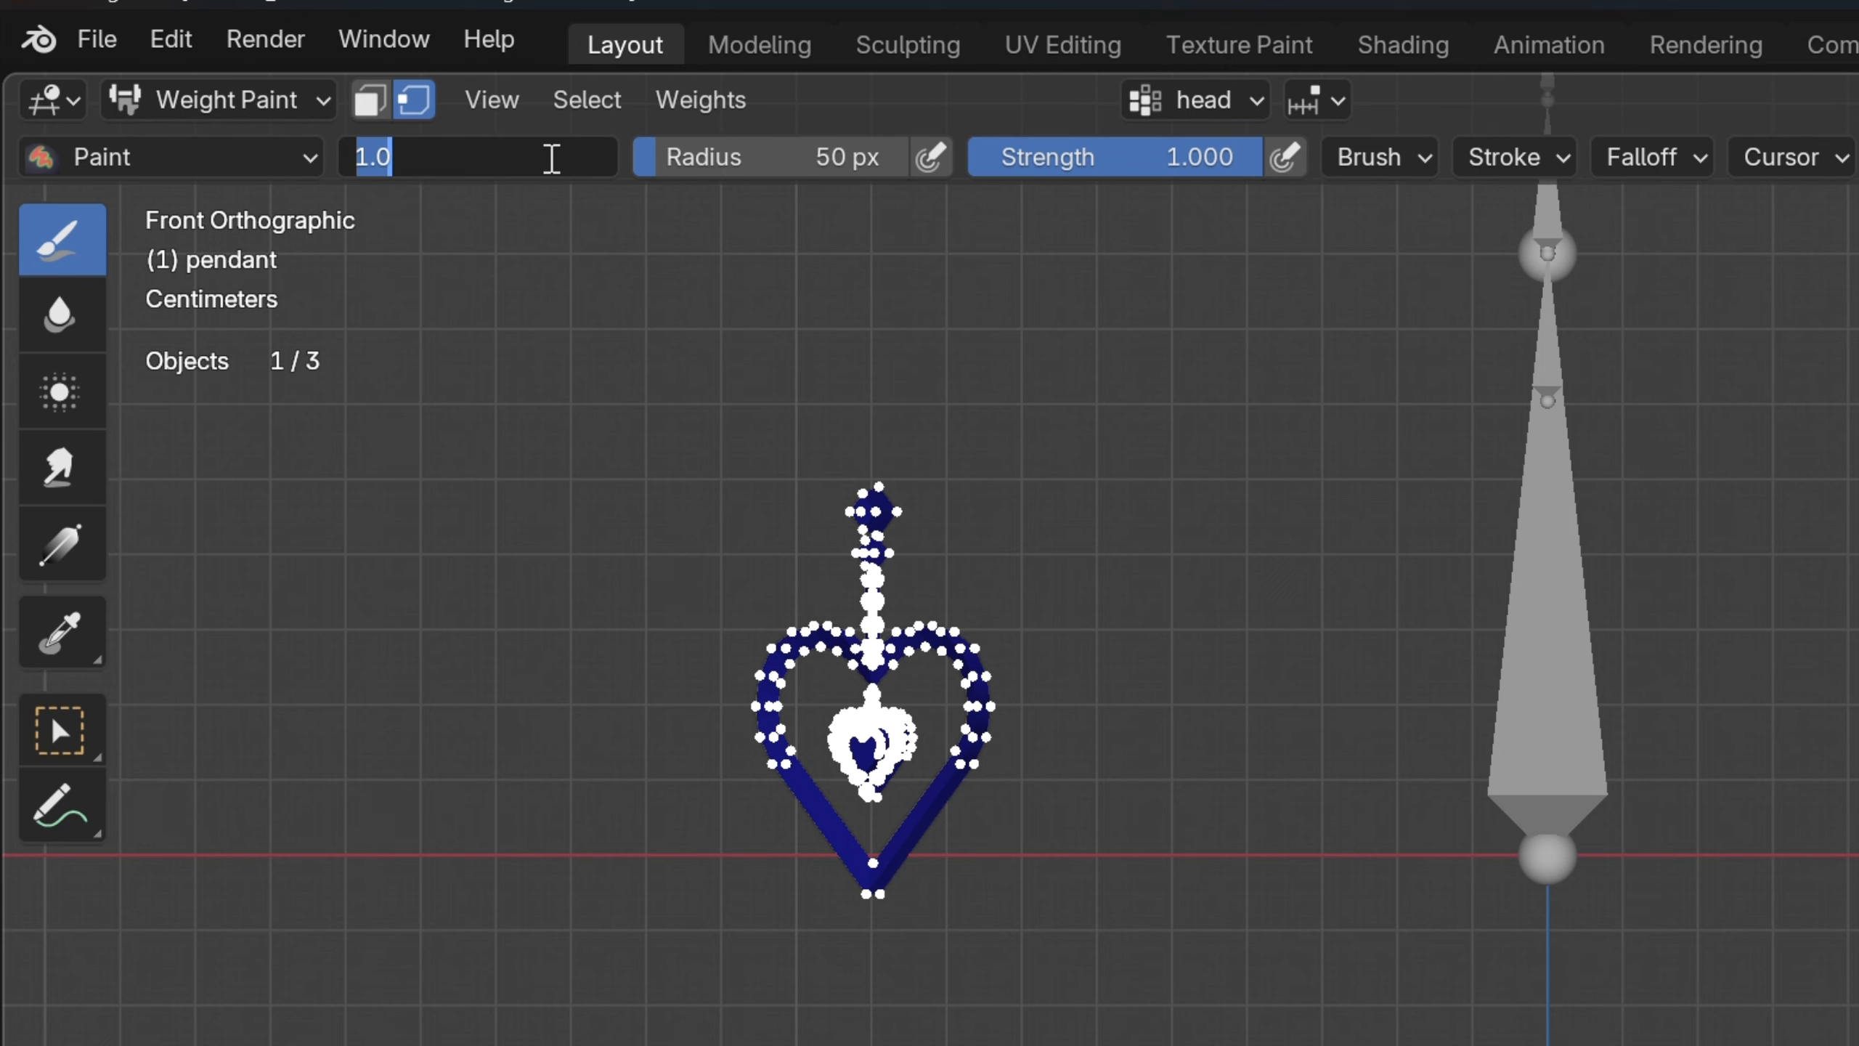
type("7850")
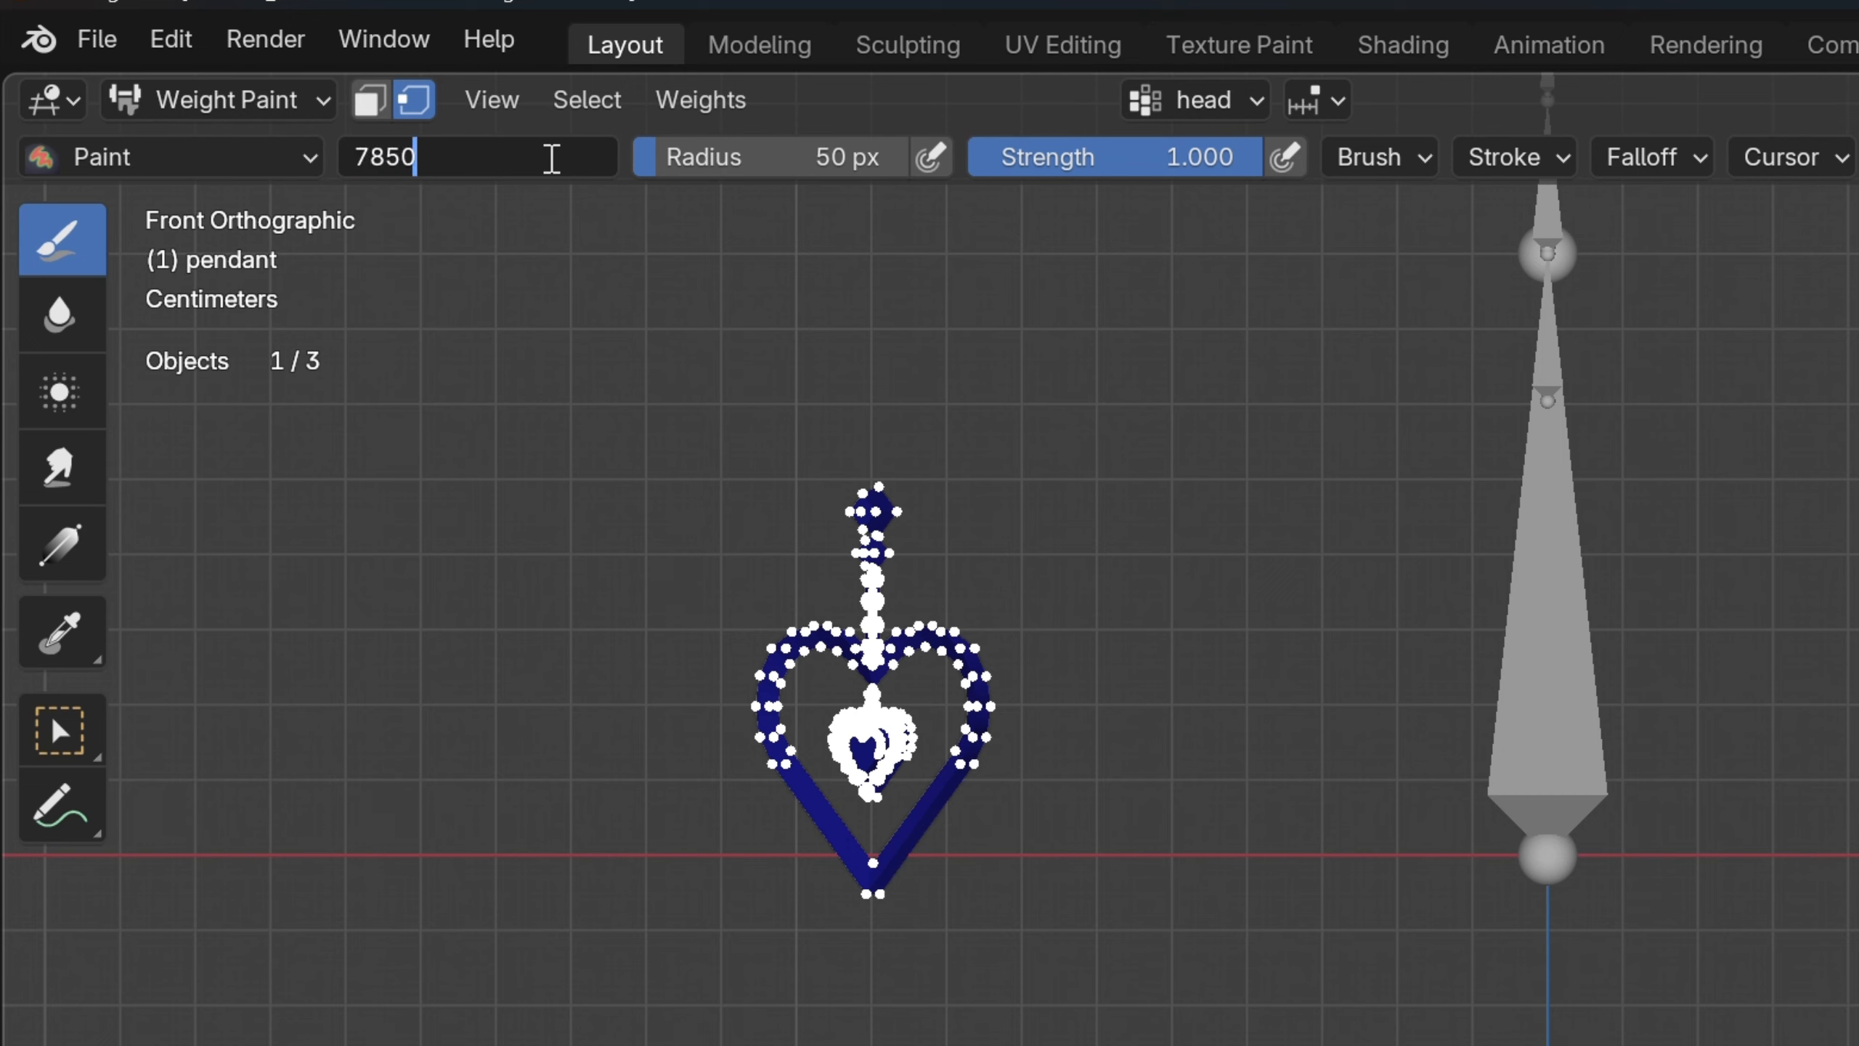
key("BackSpace")
key("BackSpace")
key("BackSpace")
key("BackSpace")
type(".750")
key("Return")
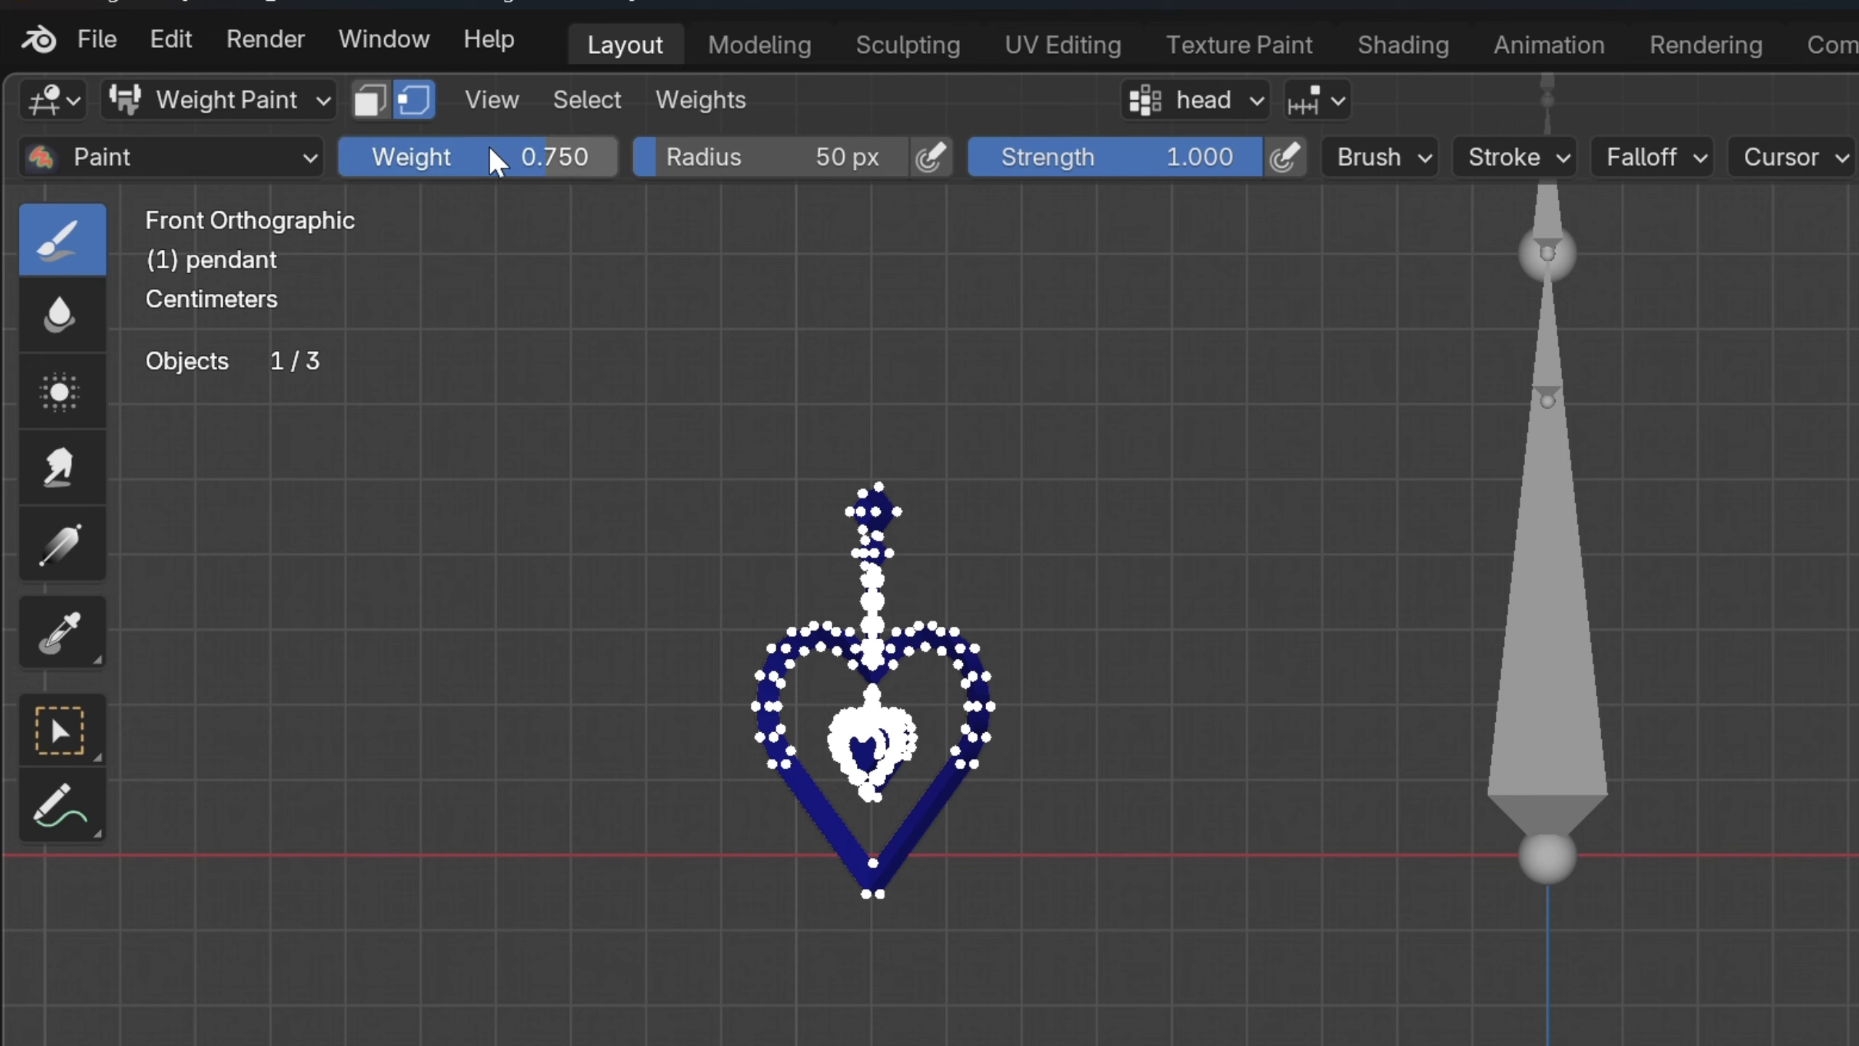
left_click(694, 101)
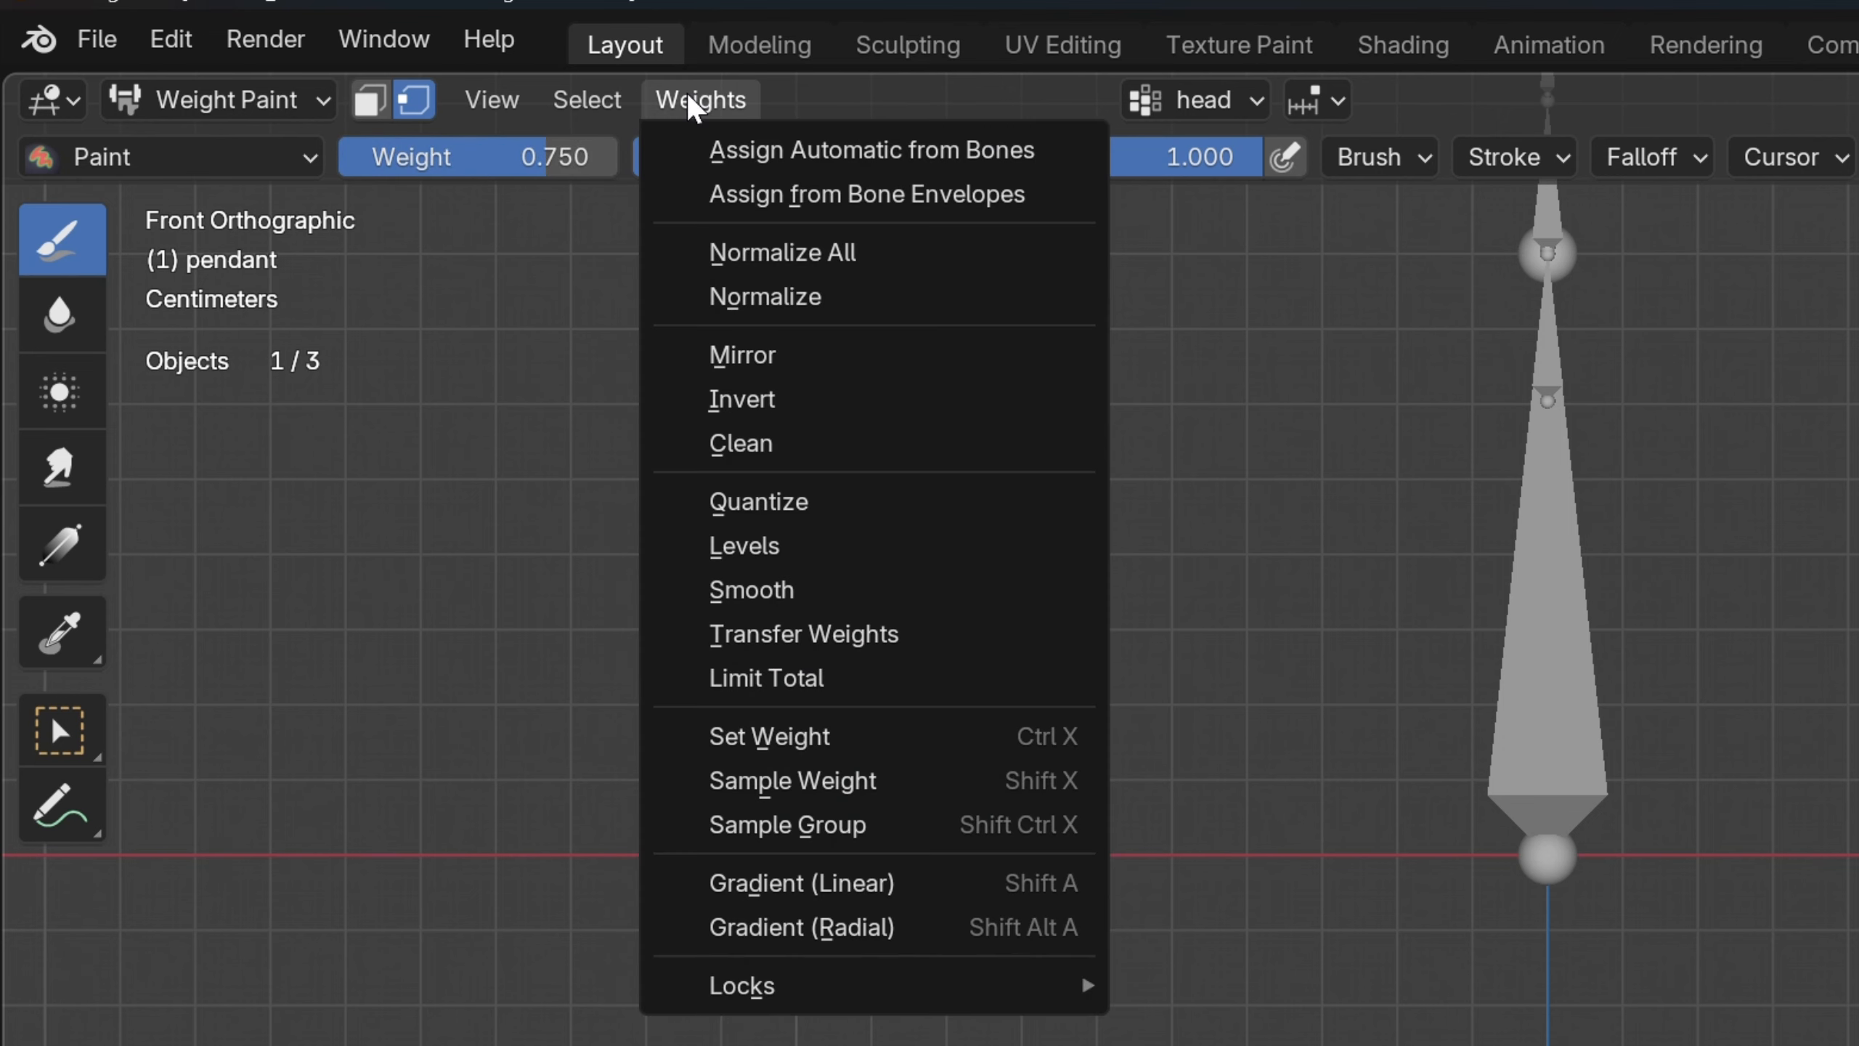
left_click(805, 736)
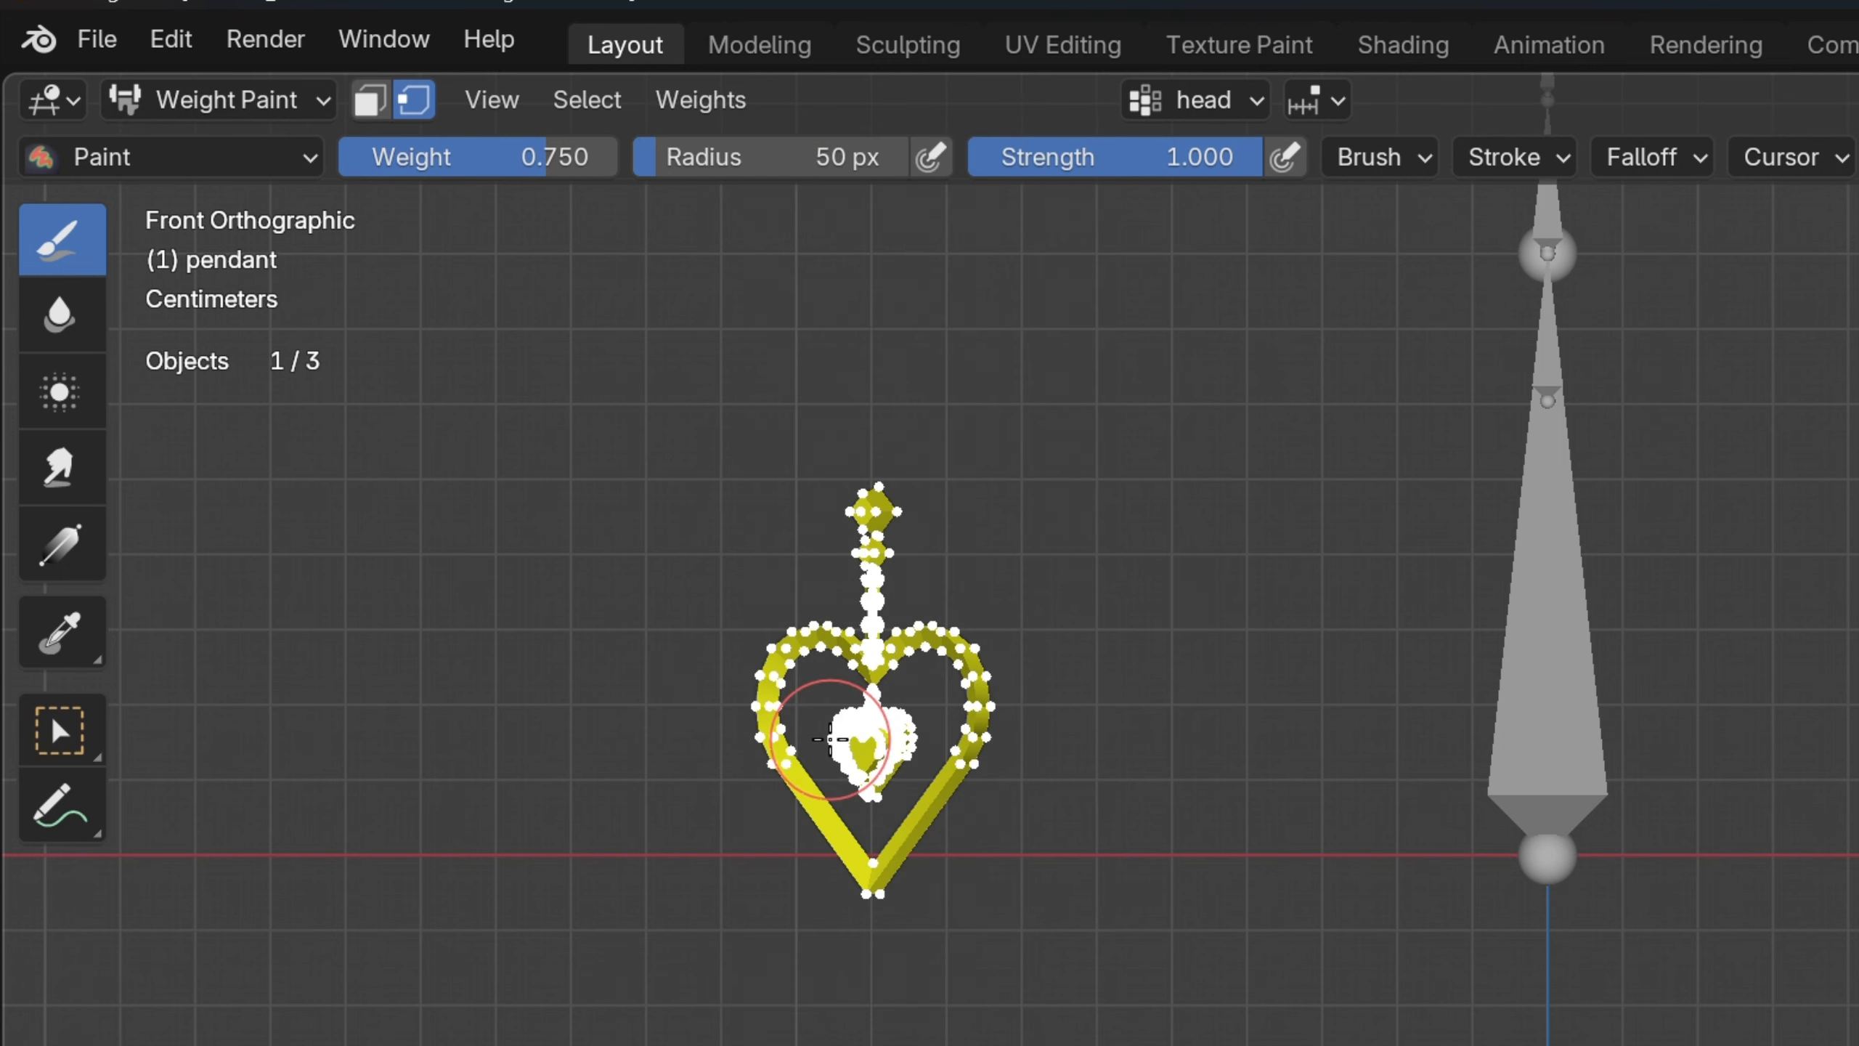
Set the brush weight to 0.8 and apply Set Weight to all earring vertices in the head group
left_click(535, 157)
type(".8")
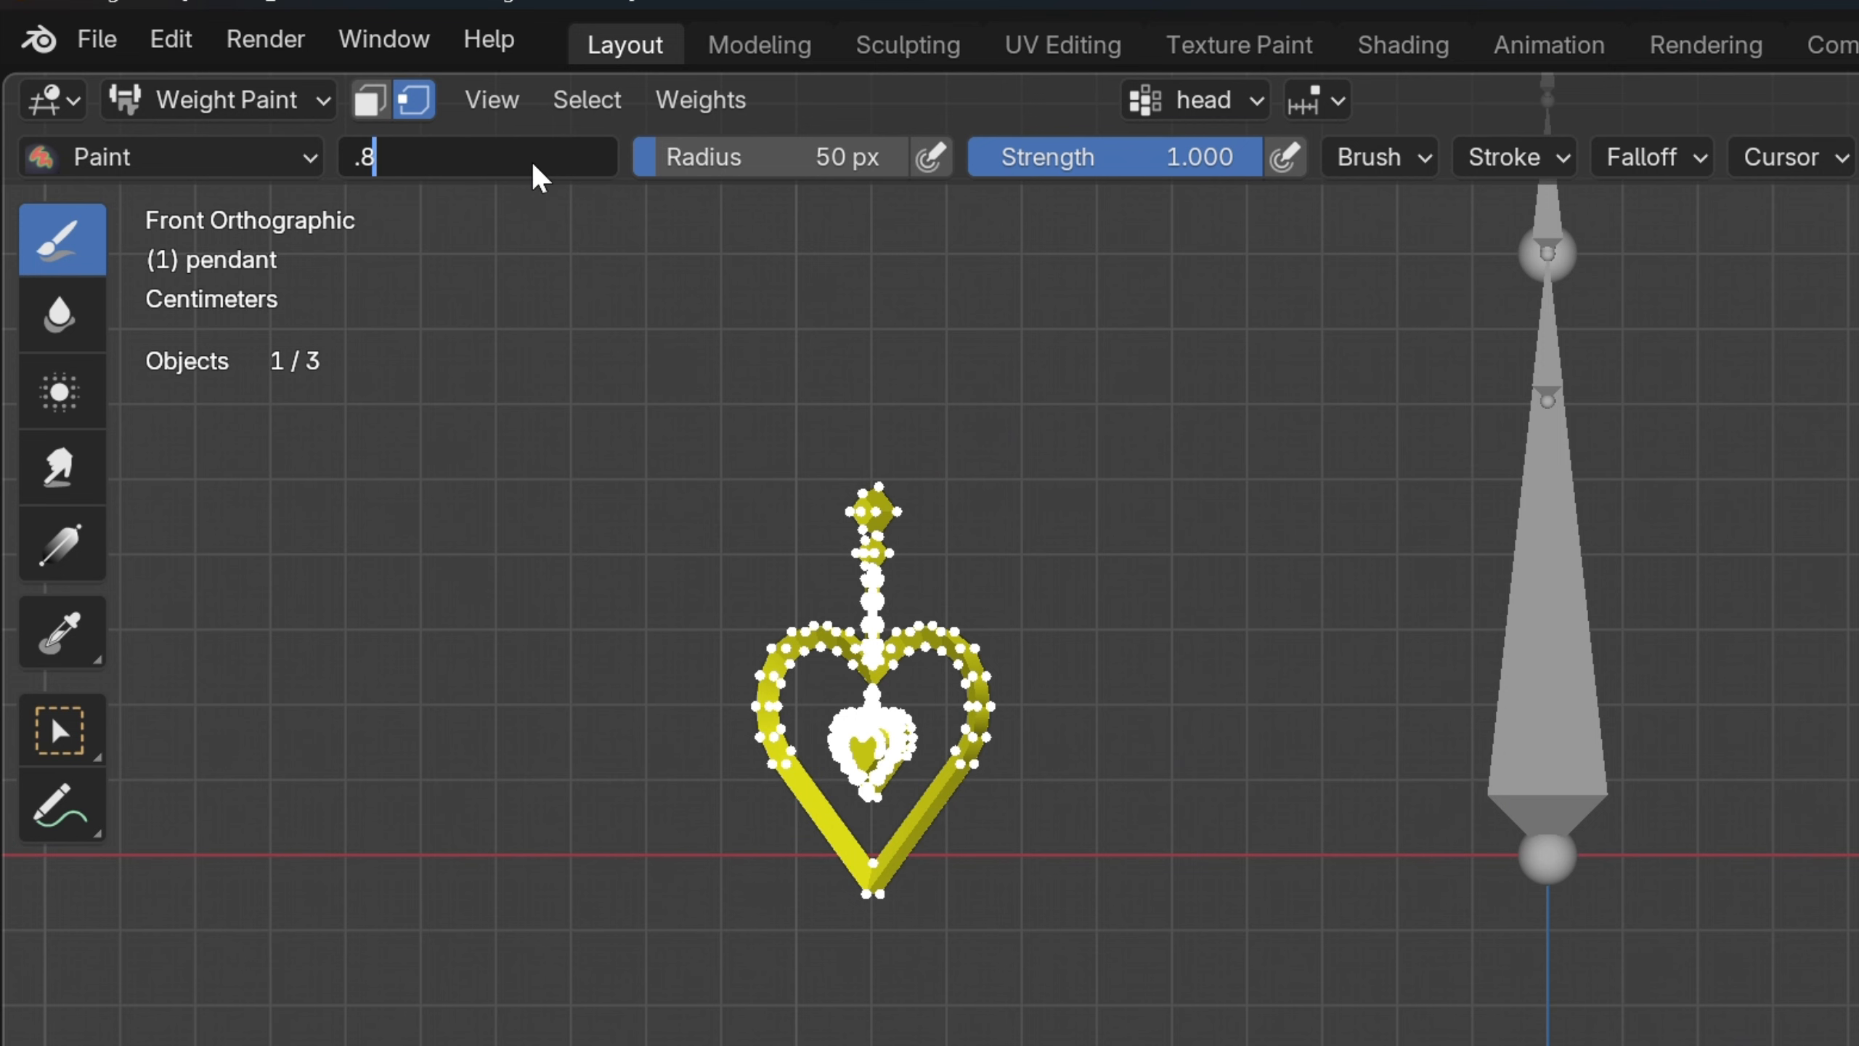
key("Return")
left_click(701, 100)
left_click(875, 736)
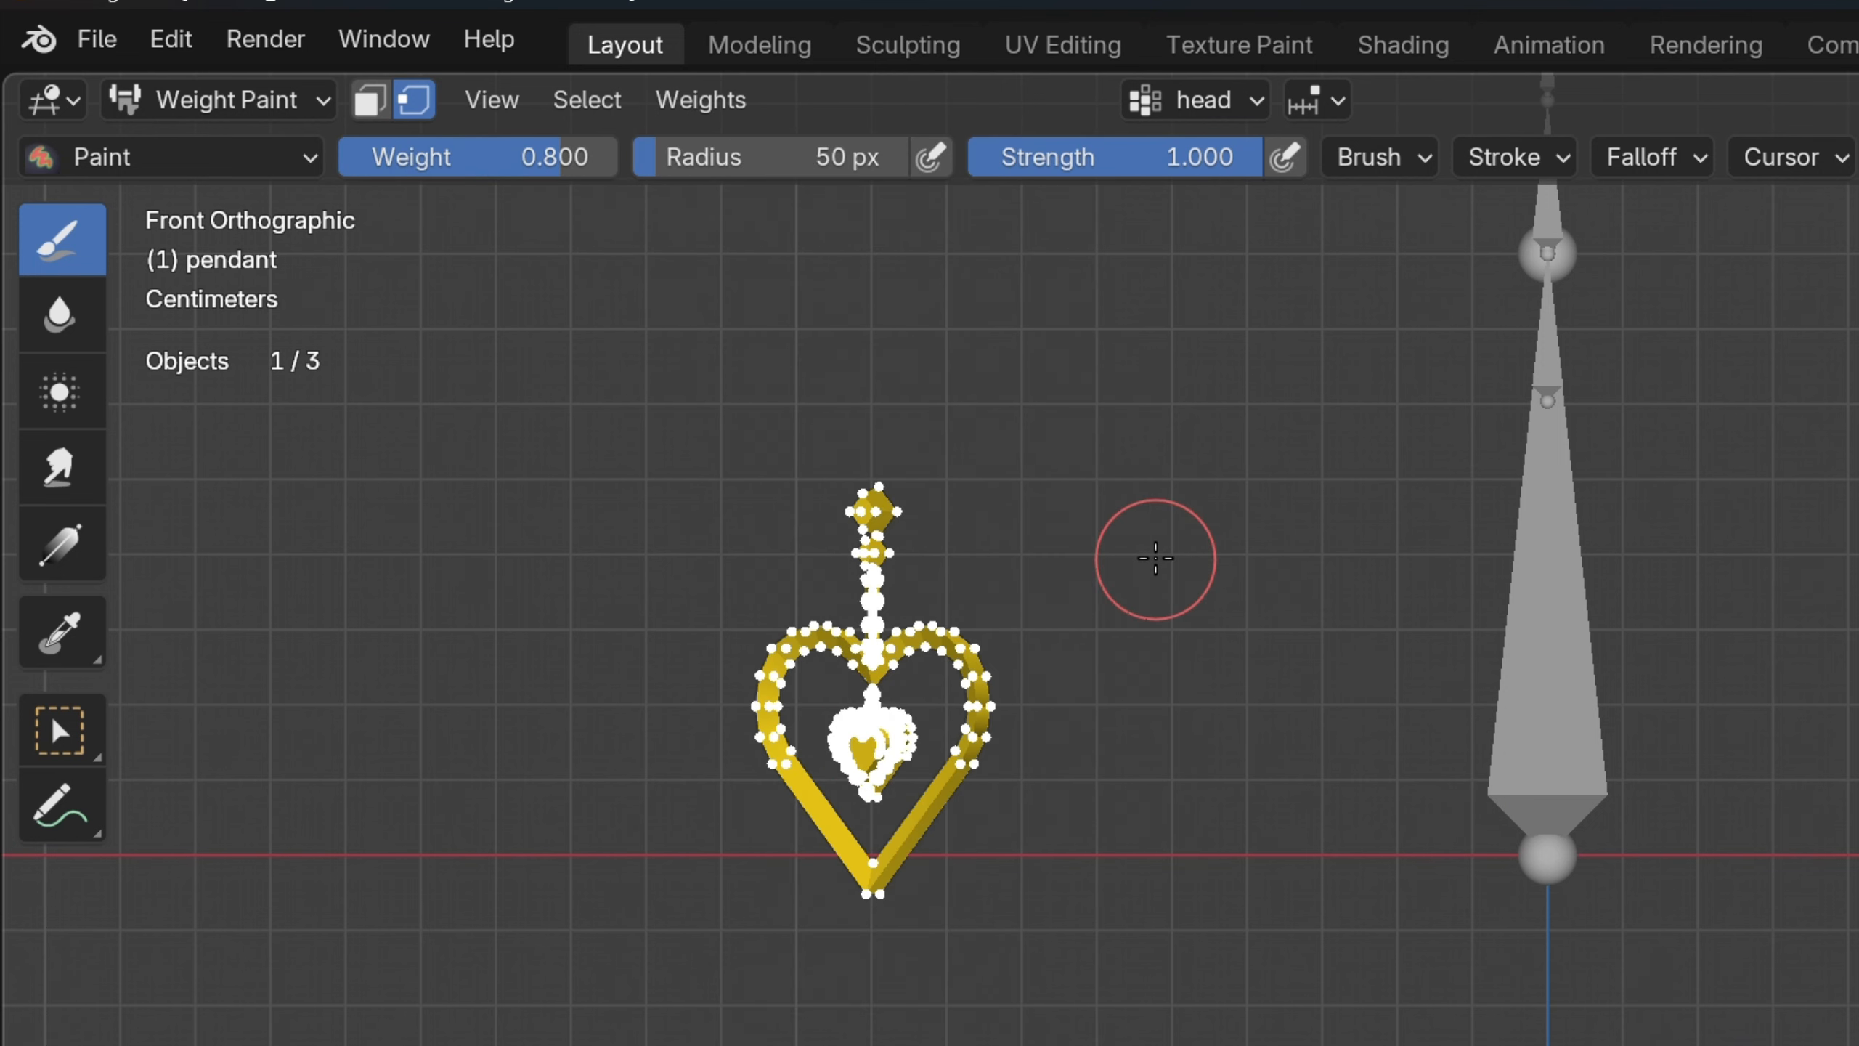
Return the pendant to Object Mode, select the Armature and switch it to Pose Mode
left_click(716, 104)
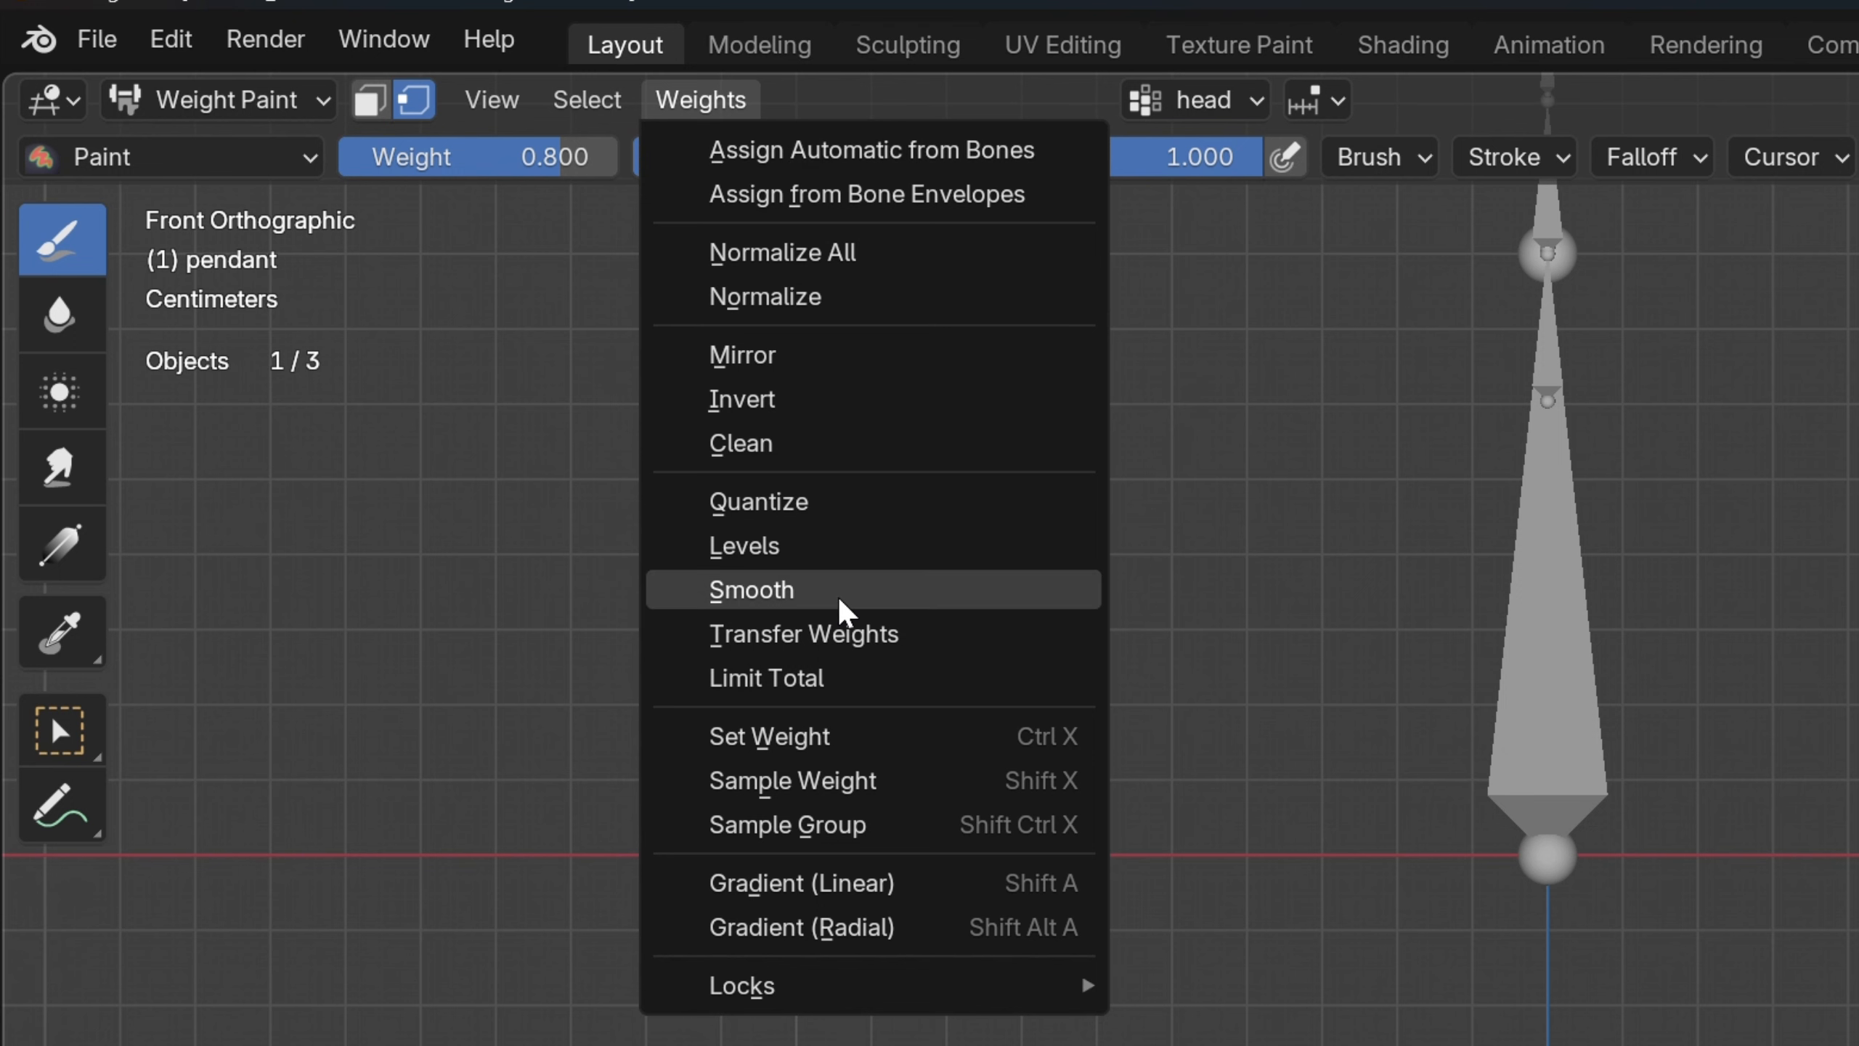
left_click(253, 100)
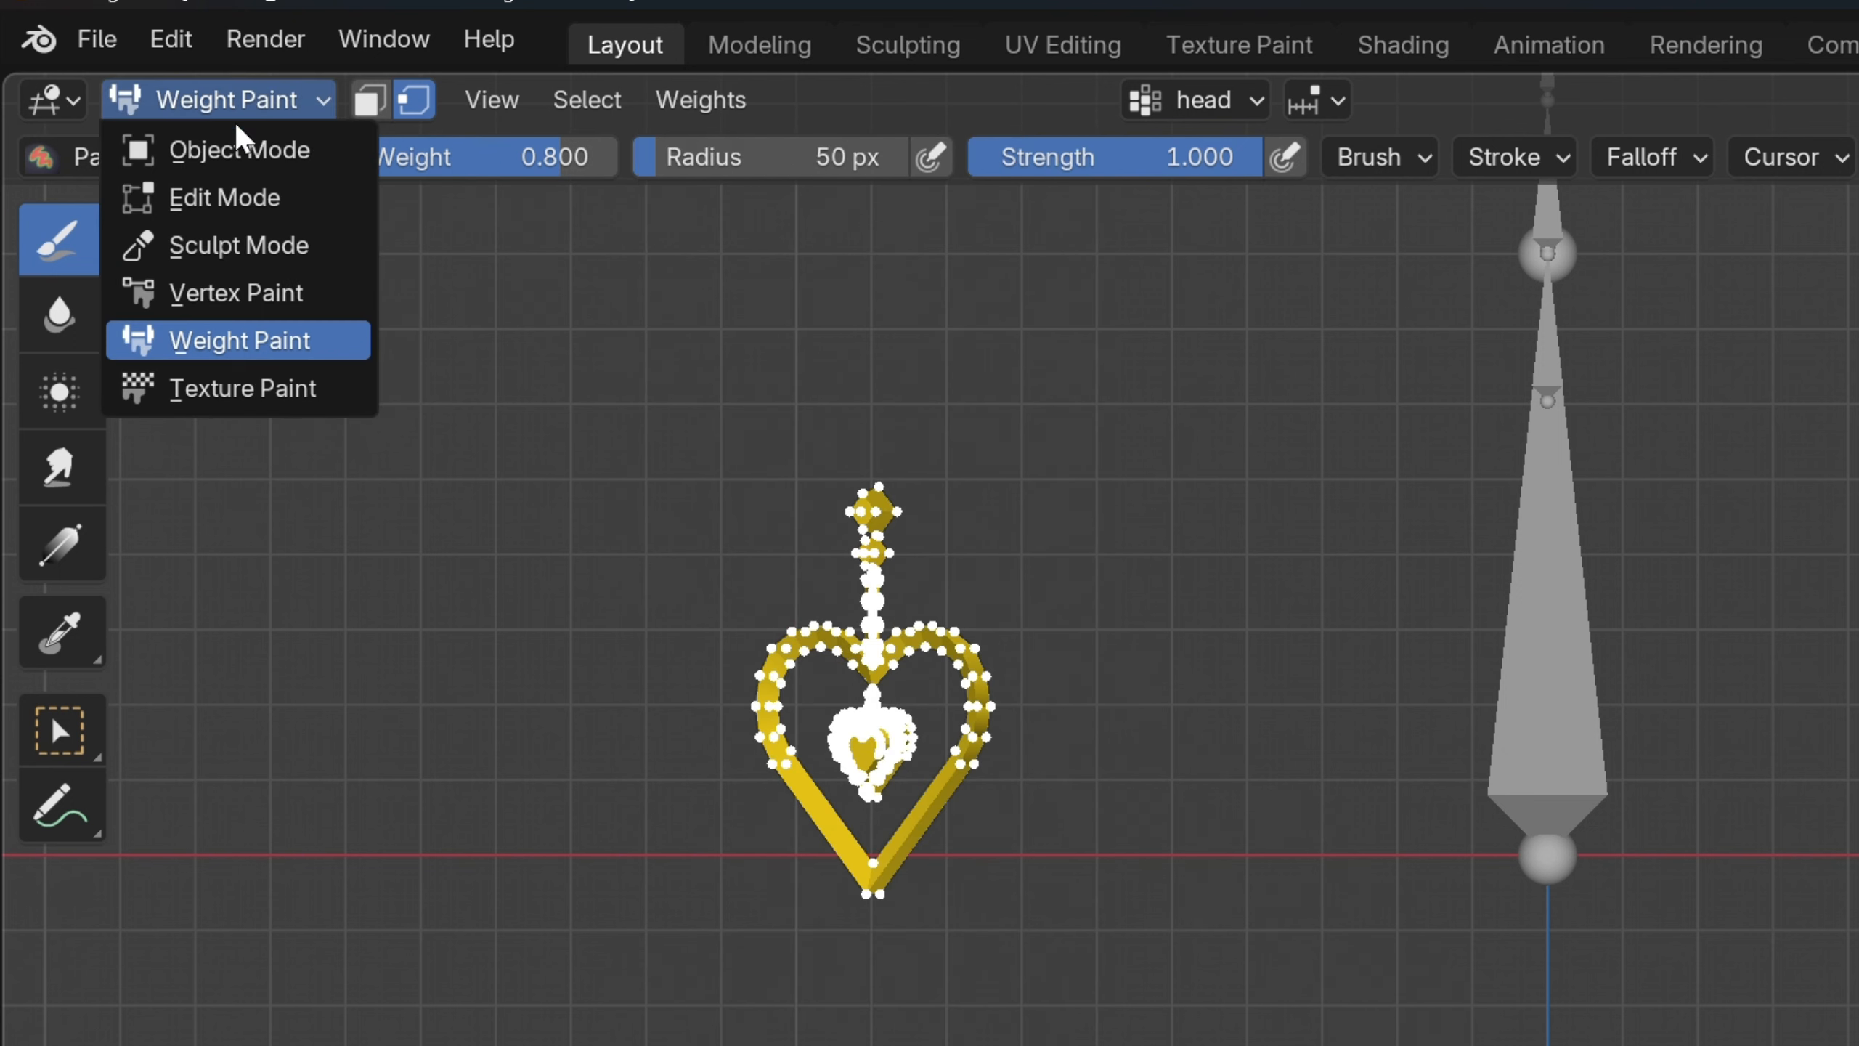
left_click(295, 151)
left_click(1357, 1005)
left_click(1557, 717)
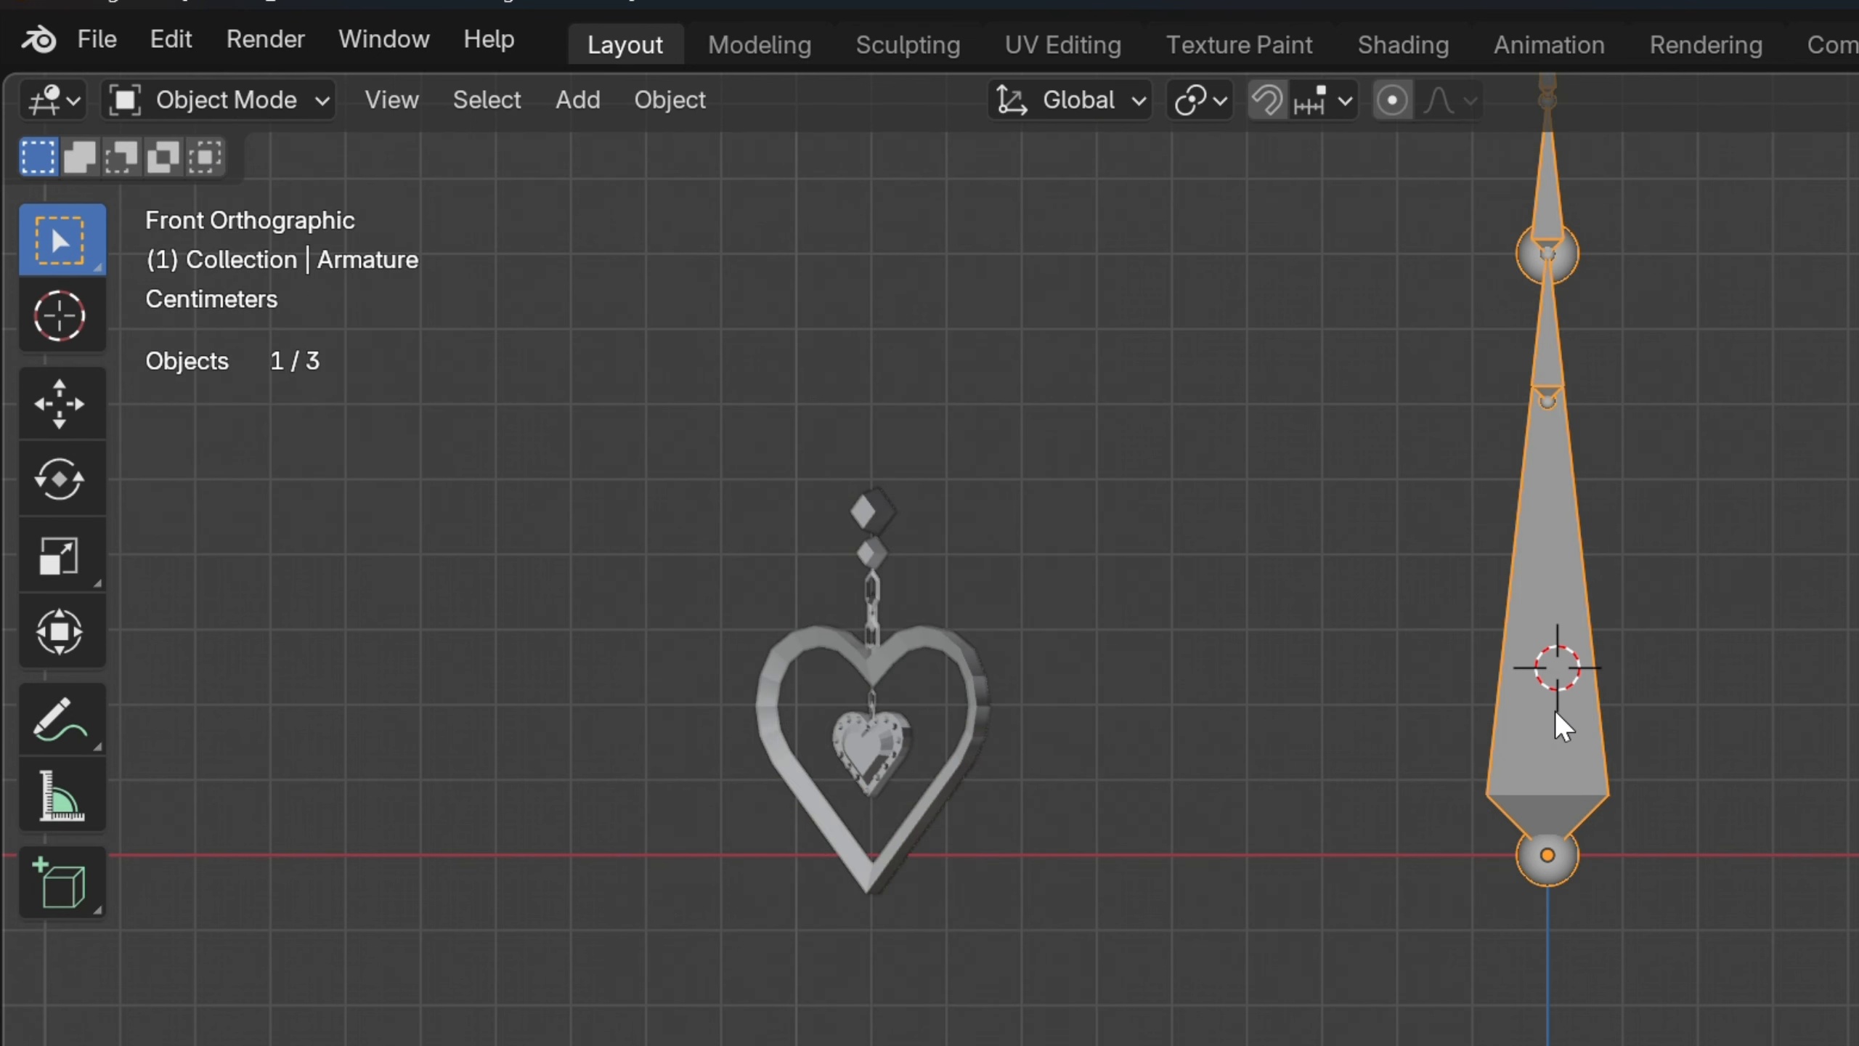
left_click(323, 113)
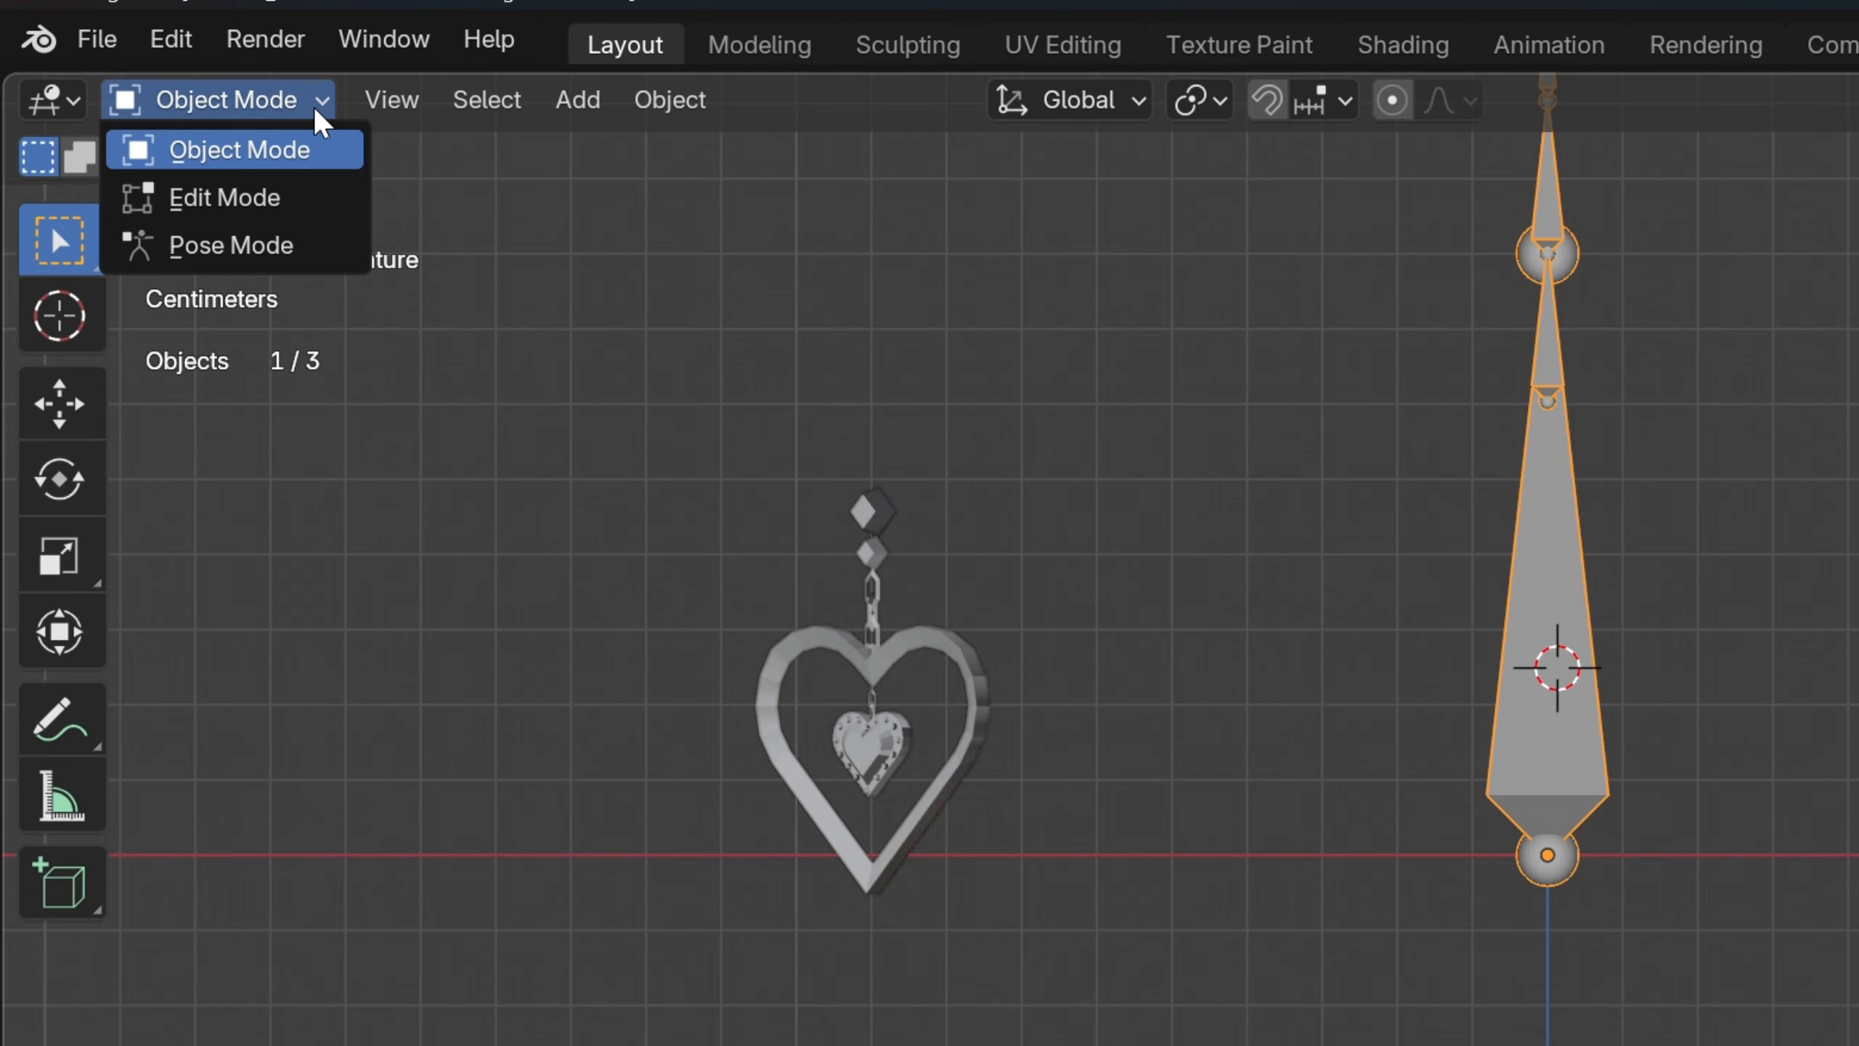
left_click(316, 258)
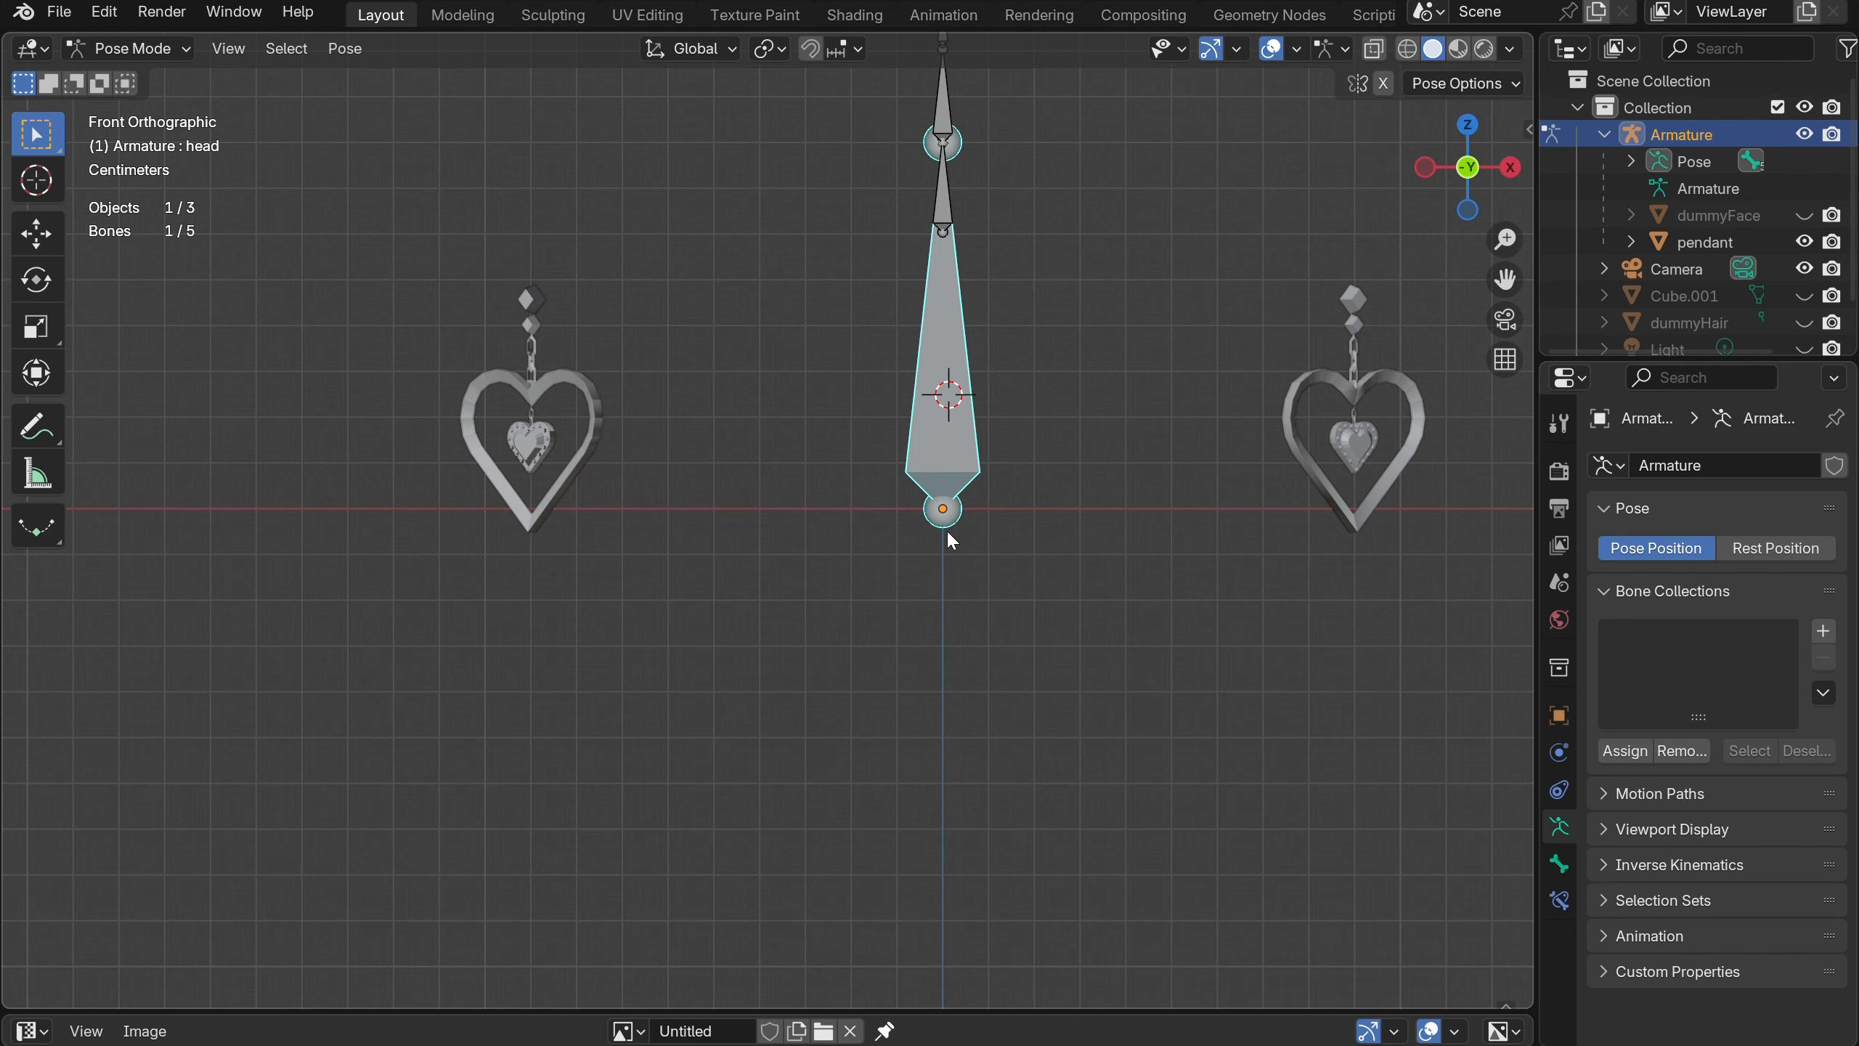
Test how the earrings follow the head bone by rotating it in front and right views, cancelling each rotation
key("r")
right_click(1046, 622)
left_click(1509, 167)
key("r")
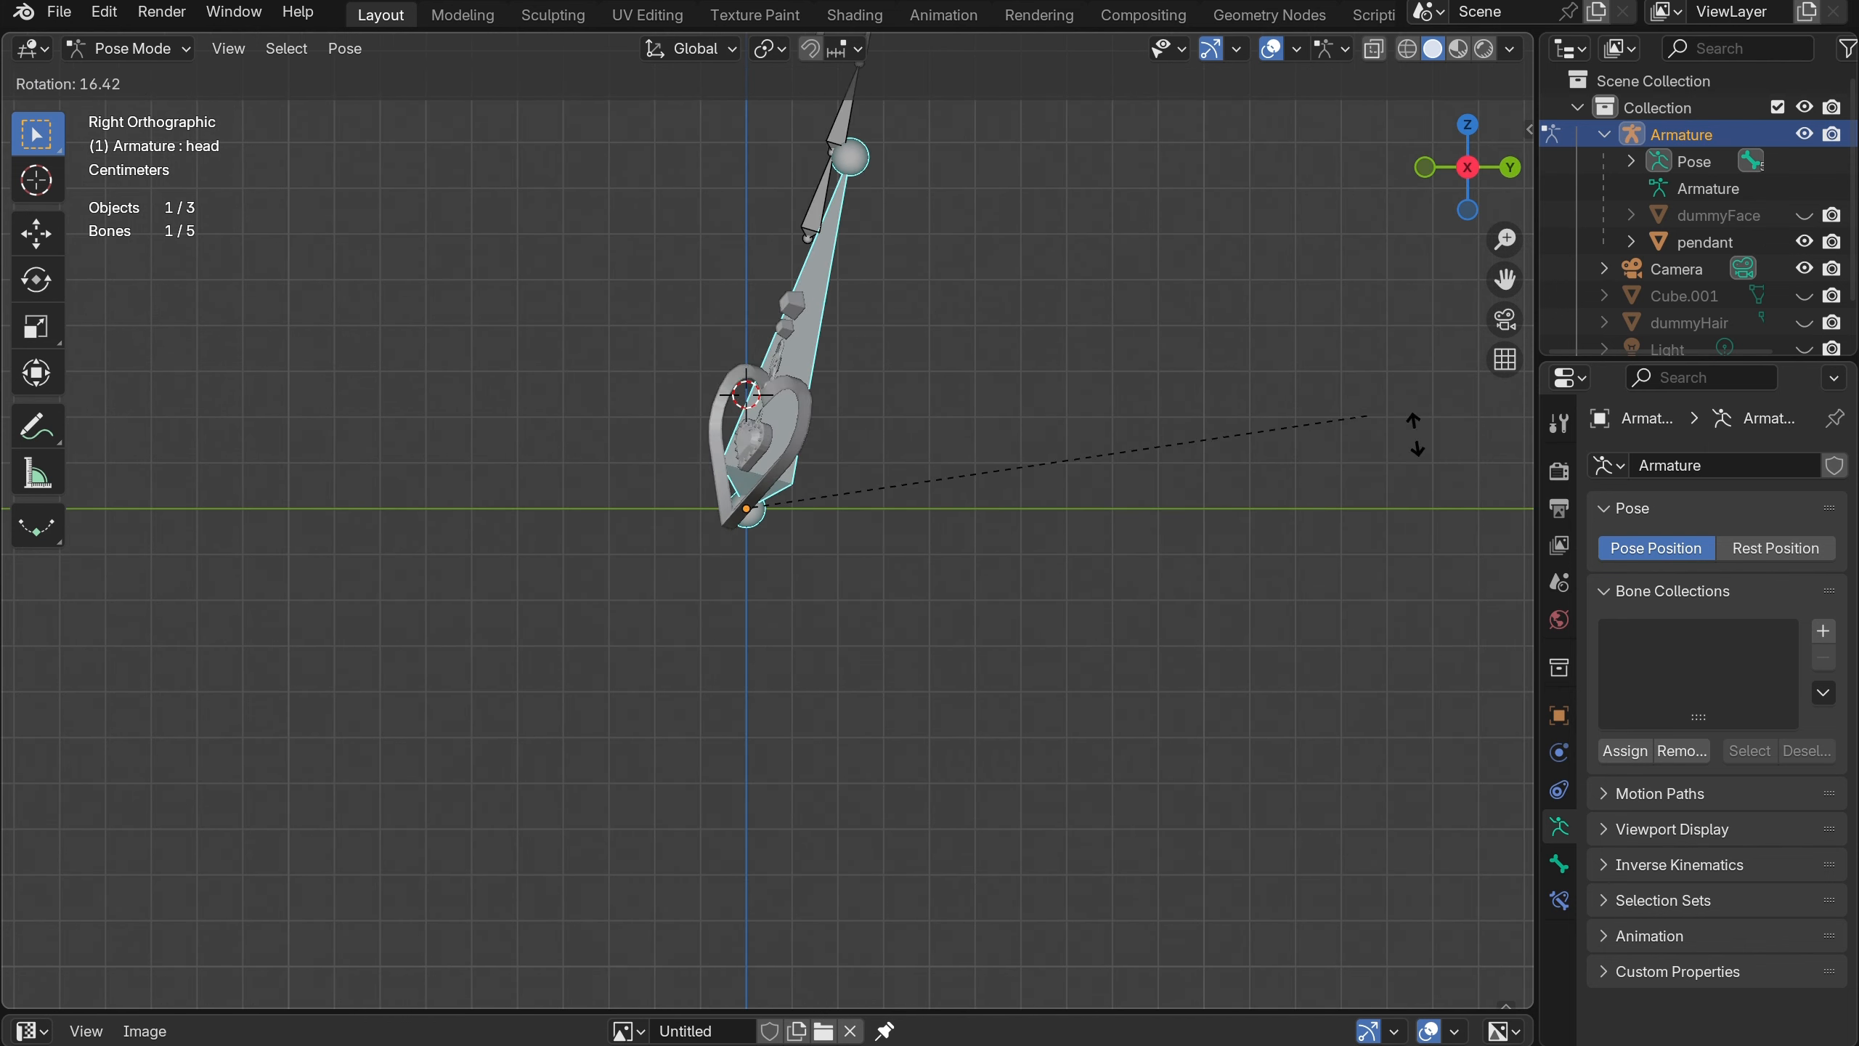
right_click(1211, 545)
left_click(1424, 167)
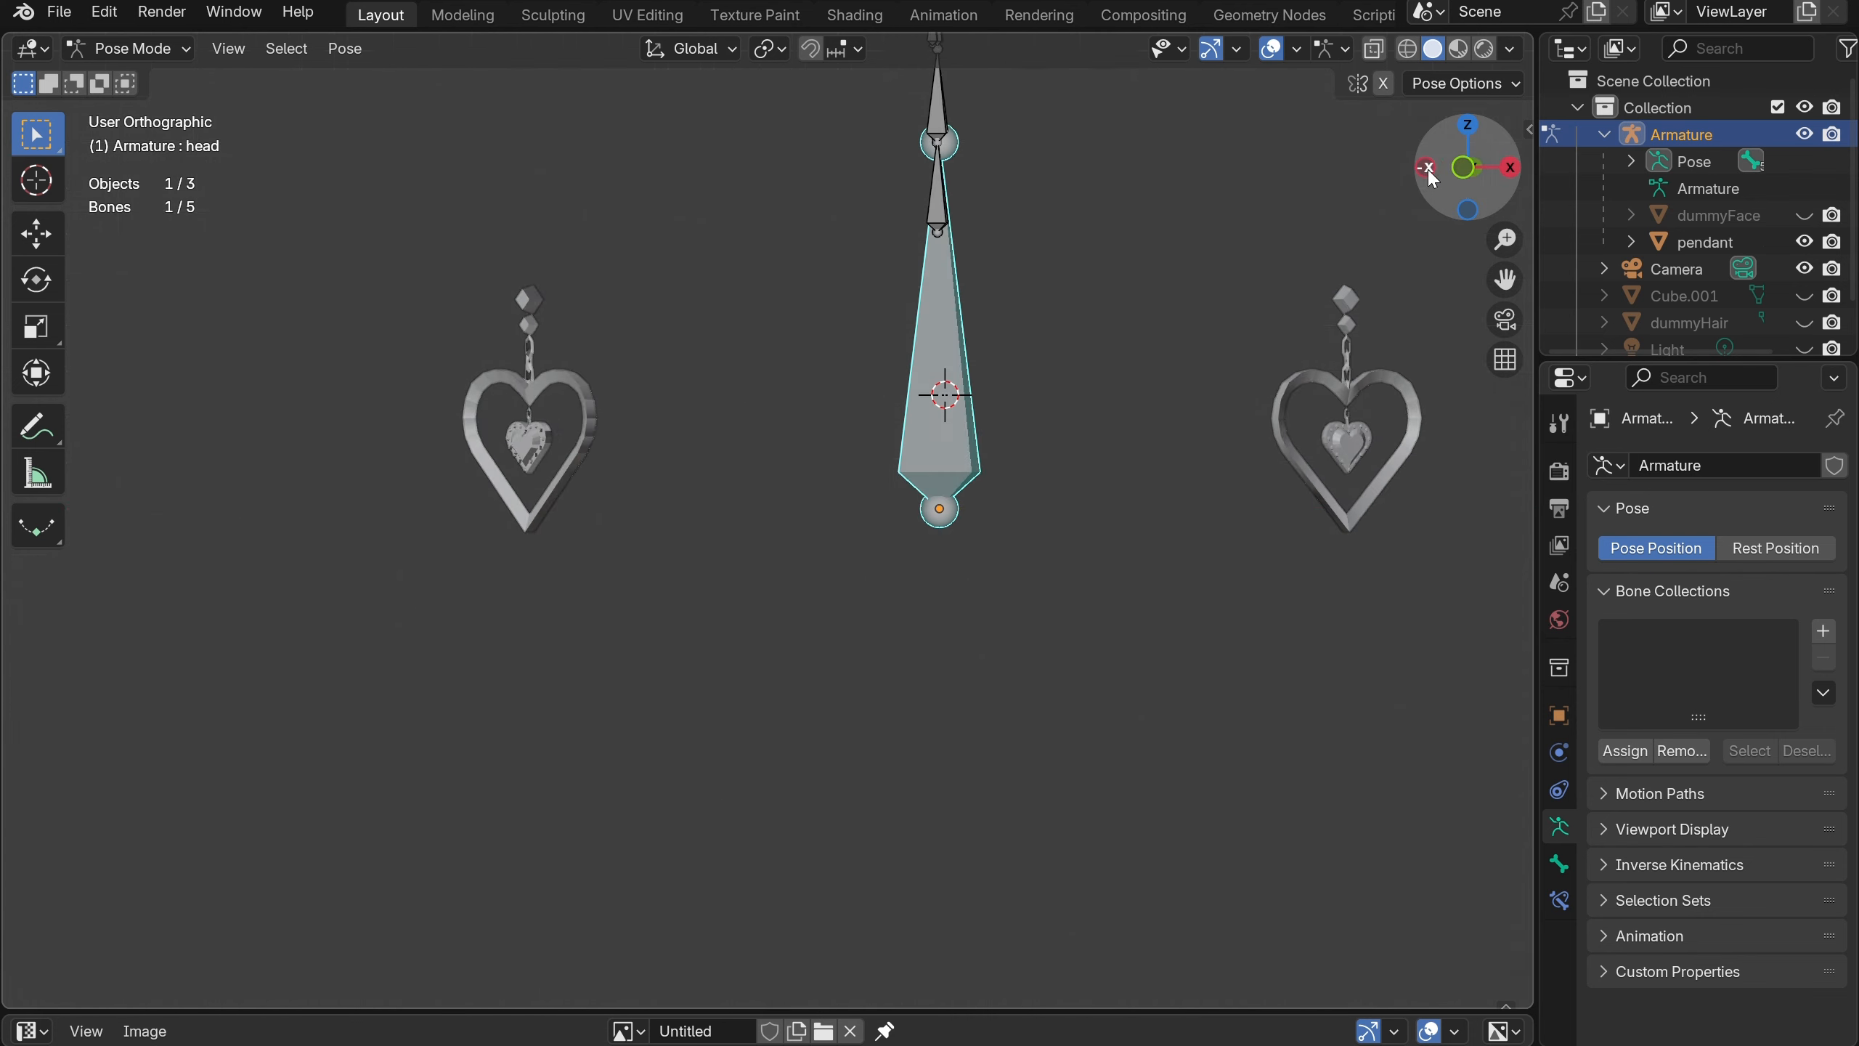
Show dummyFace and test-rotate the head bone from the front and right, cancelling each rotation
left_click(1803, 214)
key("r")
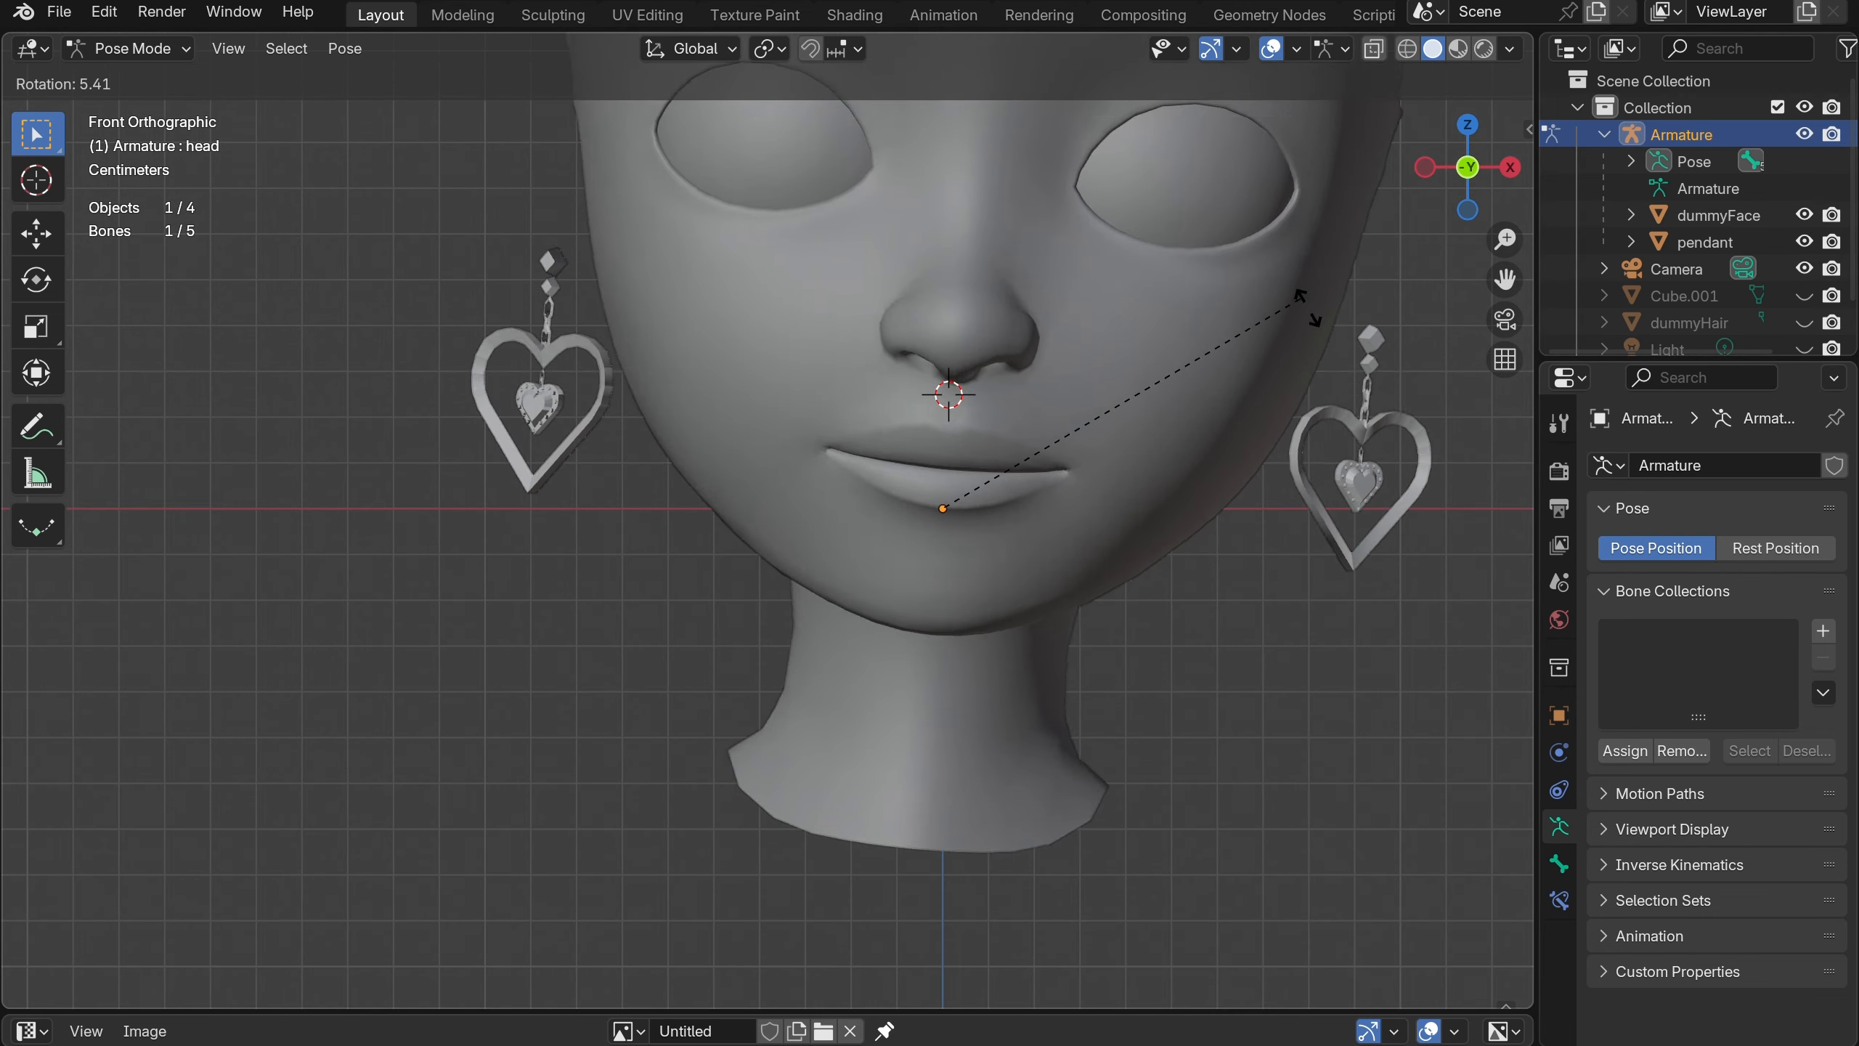
right_click(1325, 441)
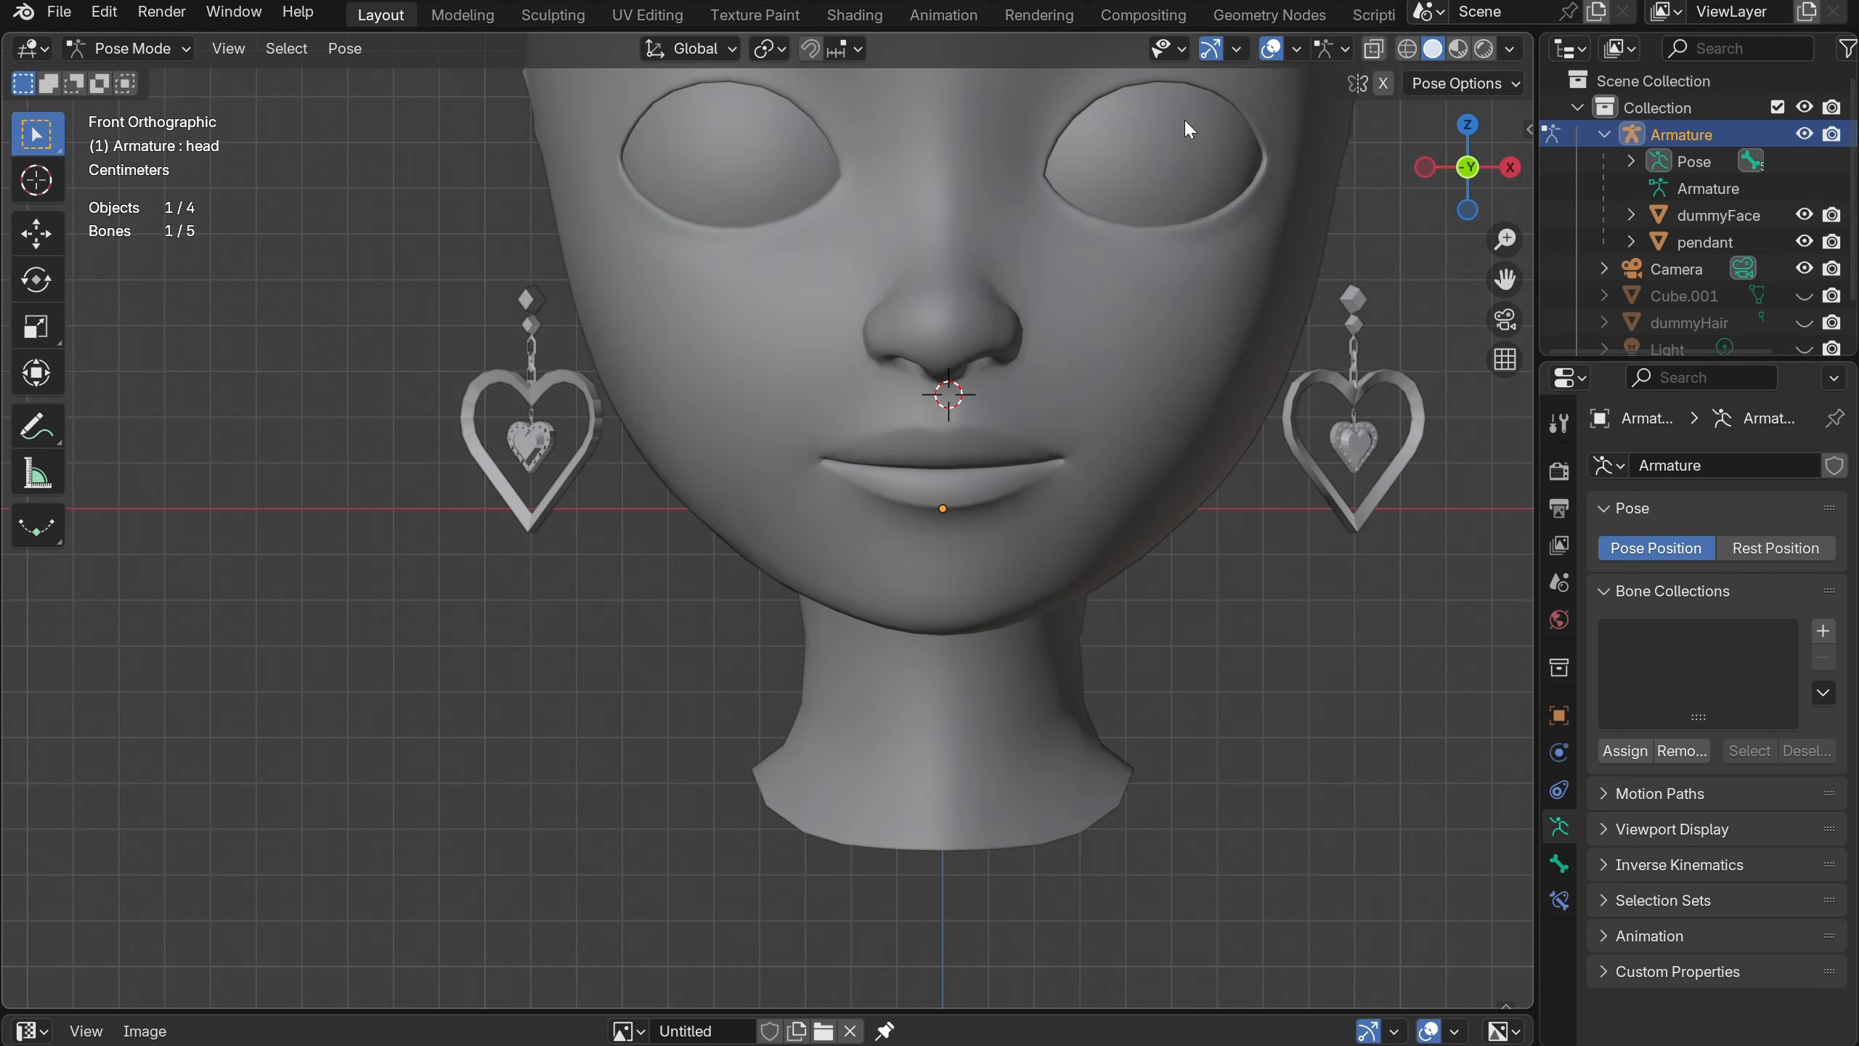
left_click(1509, 167)
key("r")
right_click(1223, 581)
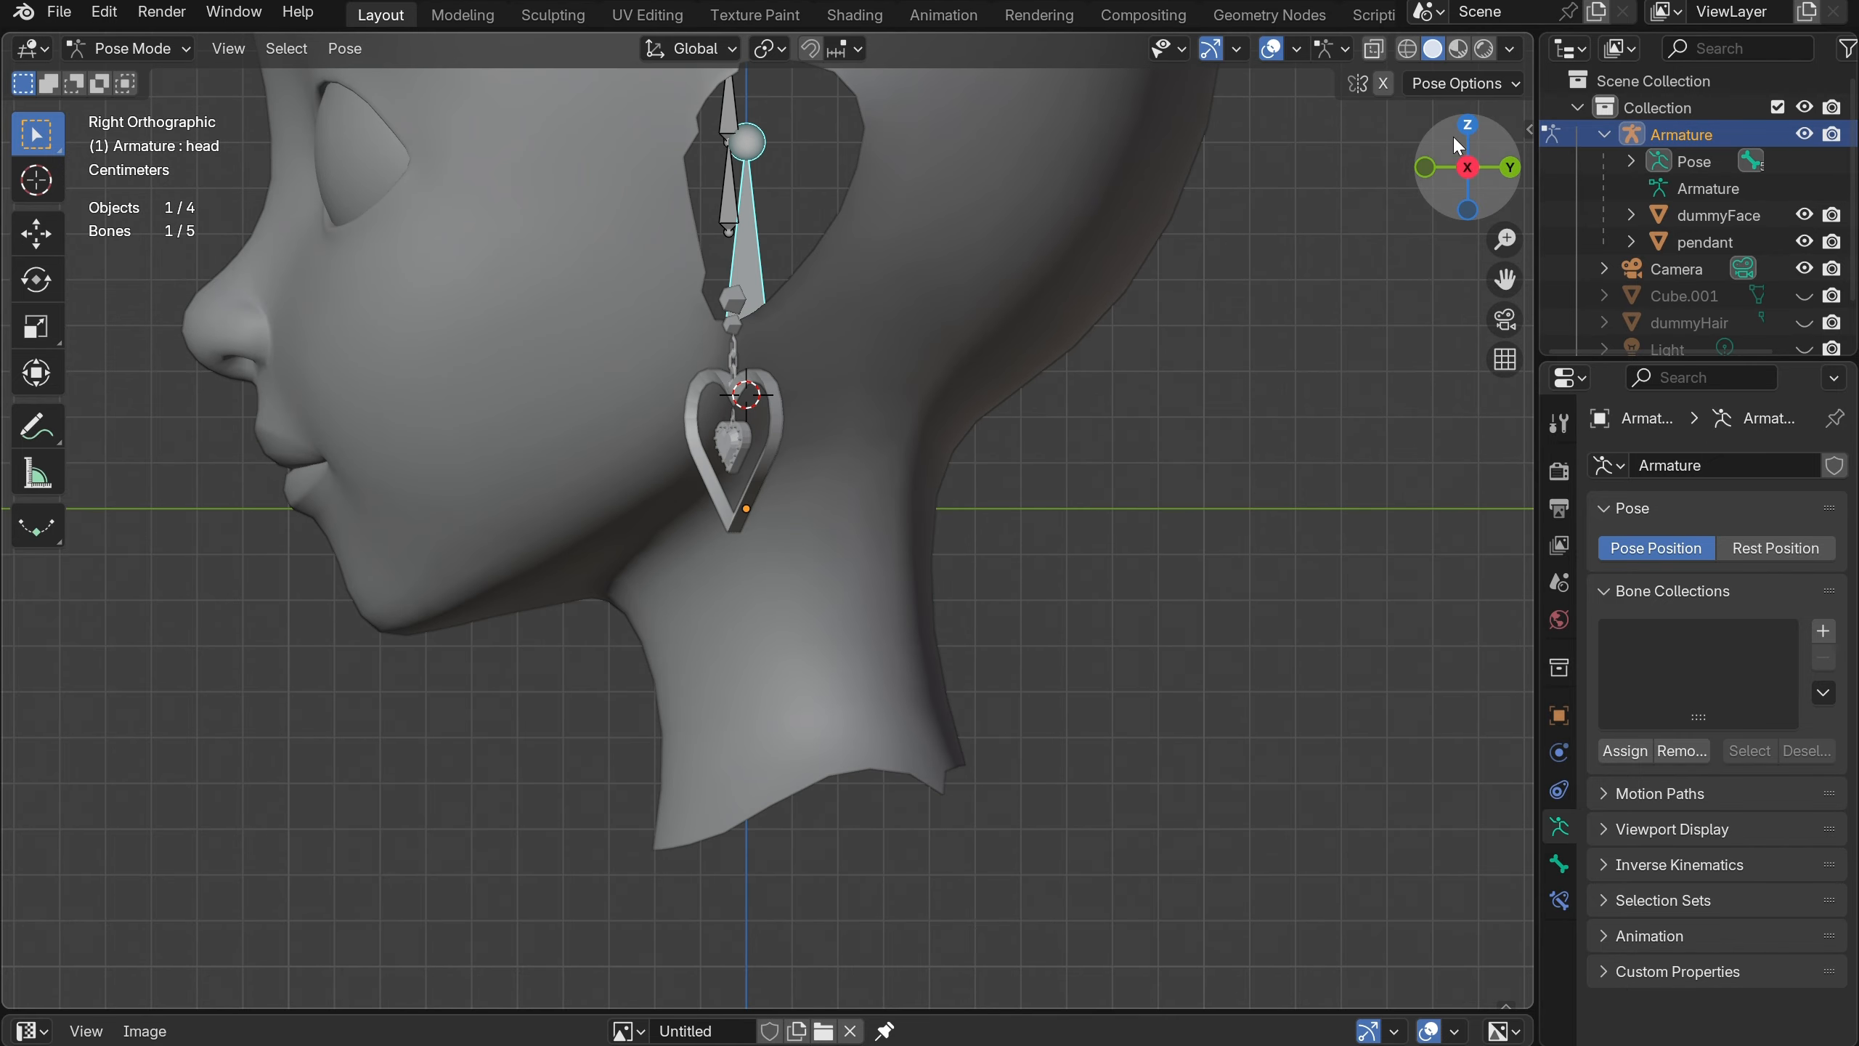
left_click(1427, 164)
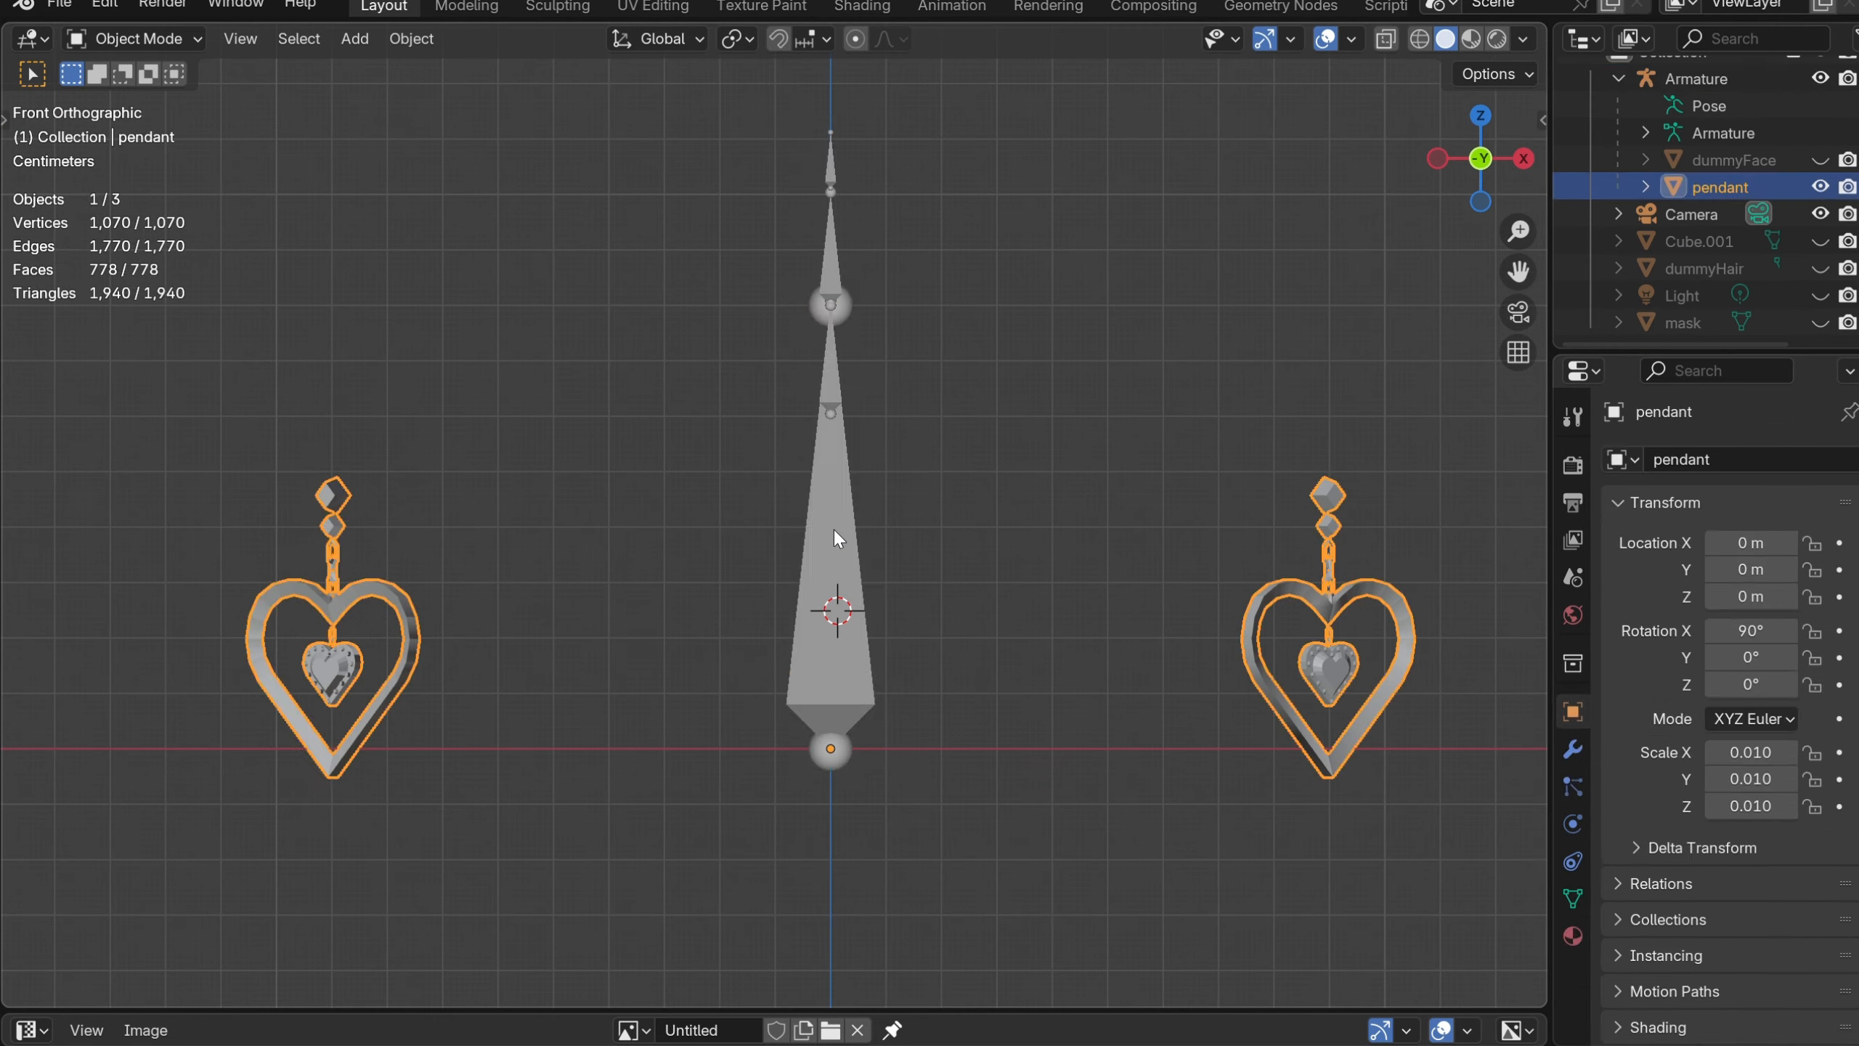
Add the Armature to the pendant selection, unhide the mask and add it to the selection as well
left_click(838, 538, "shift")
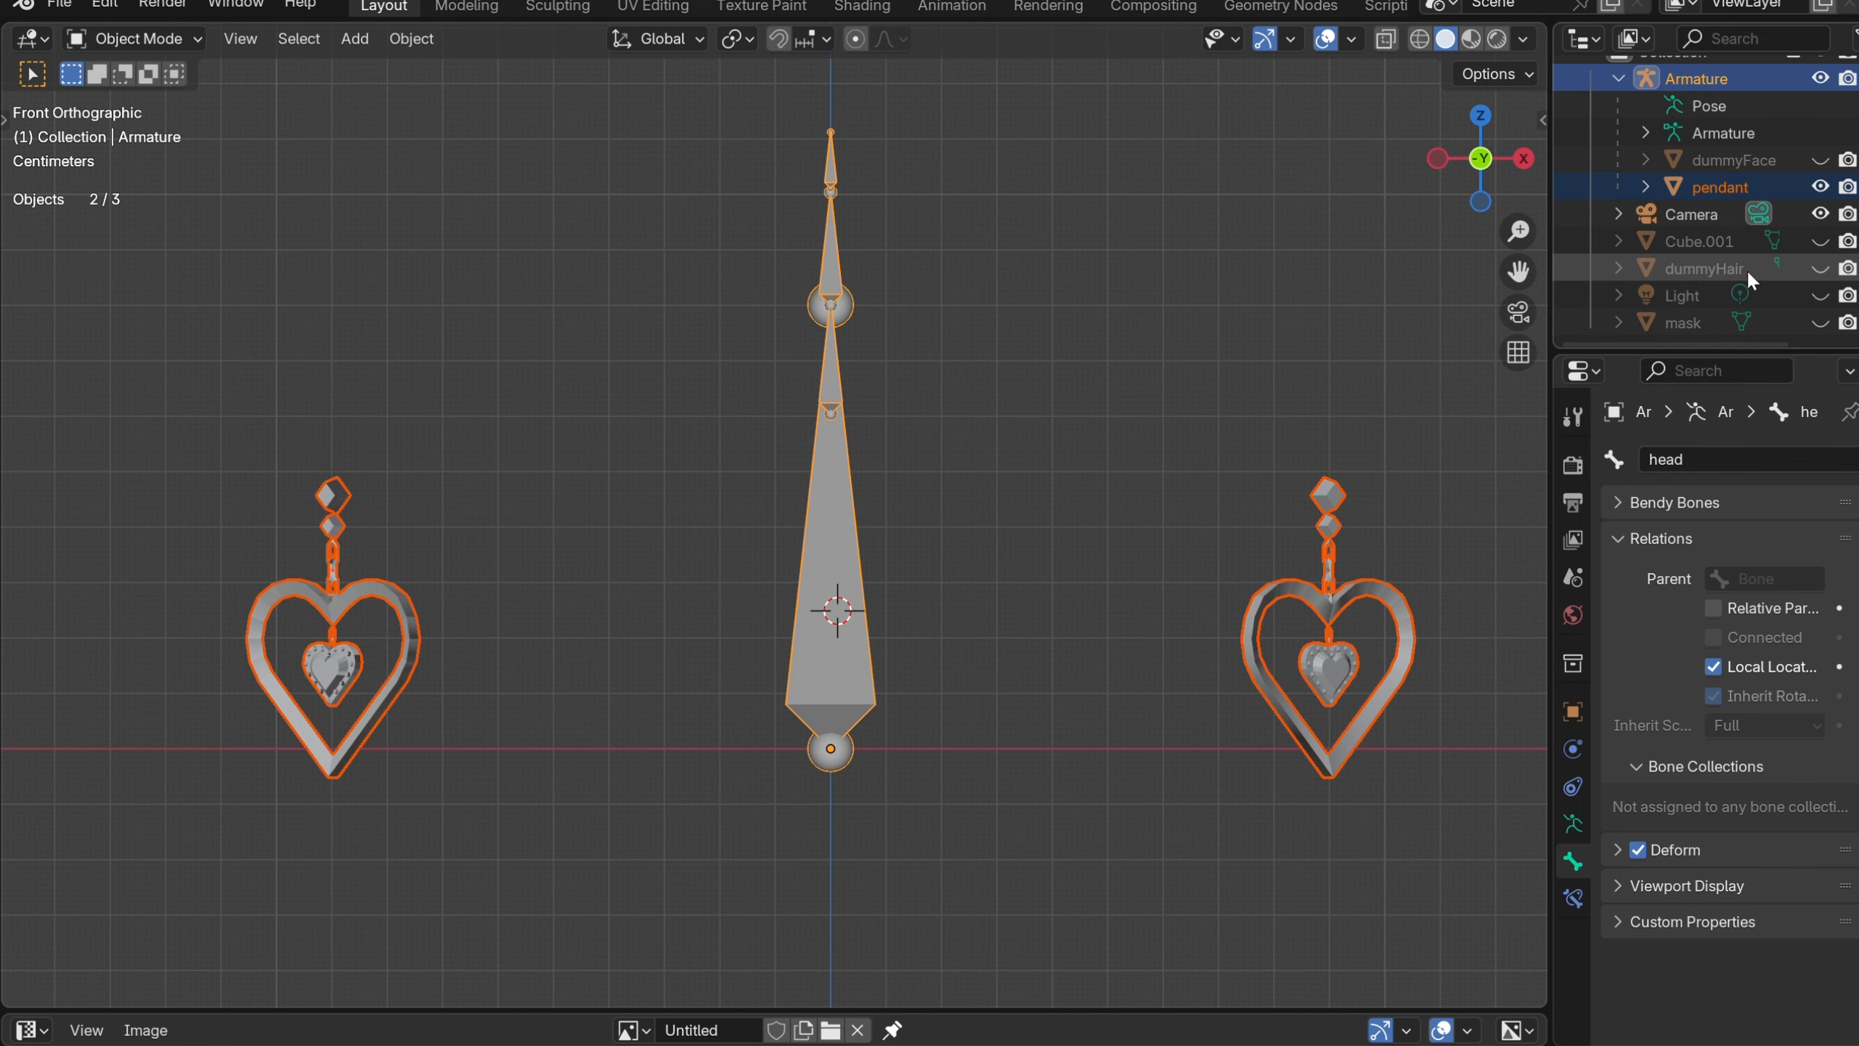
left_click(1821, 323)
left_click(1130, 431, "shift")
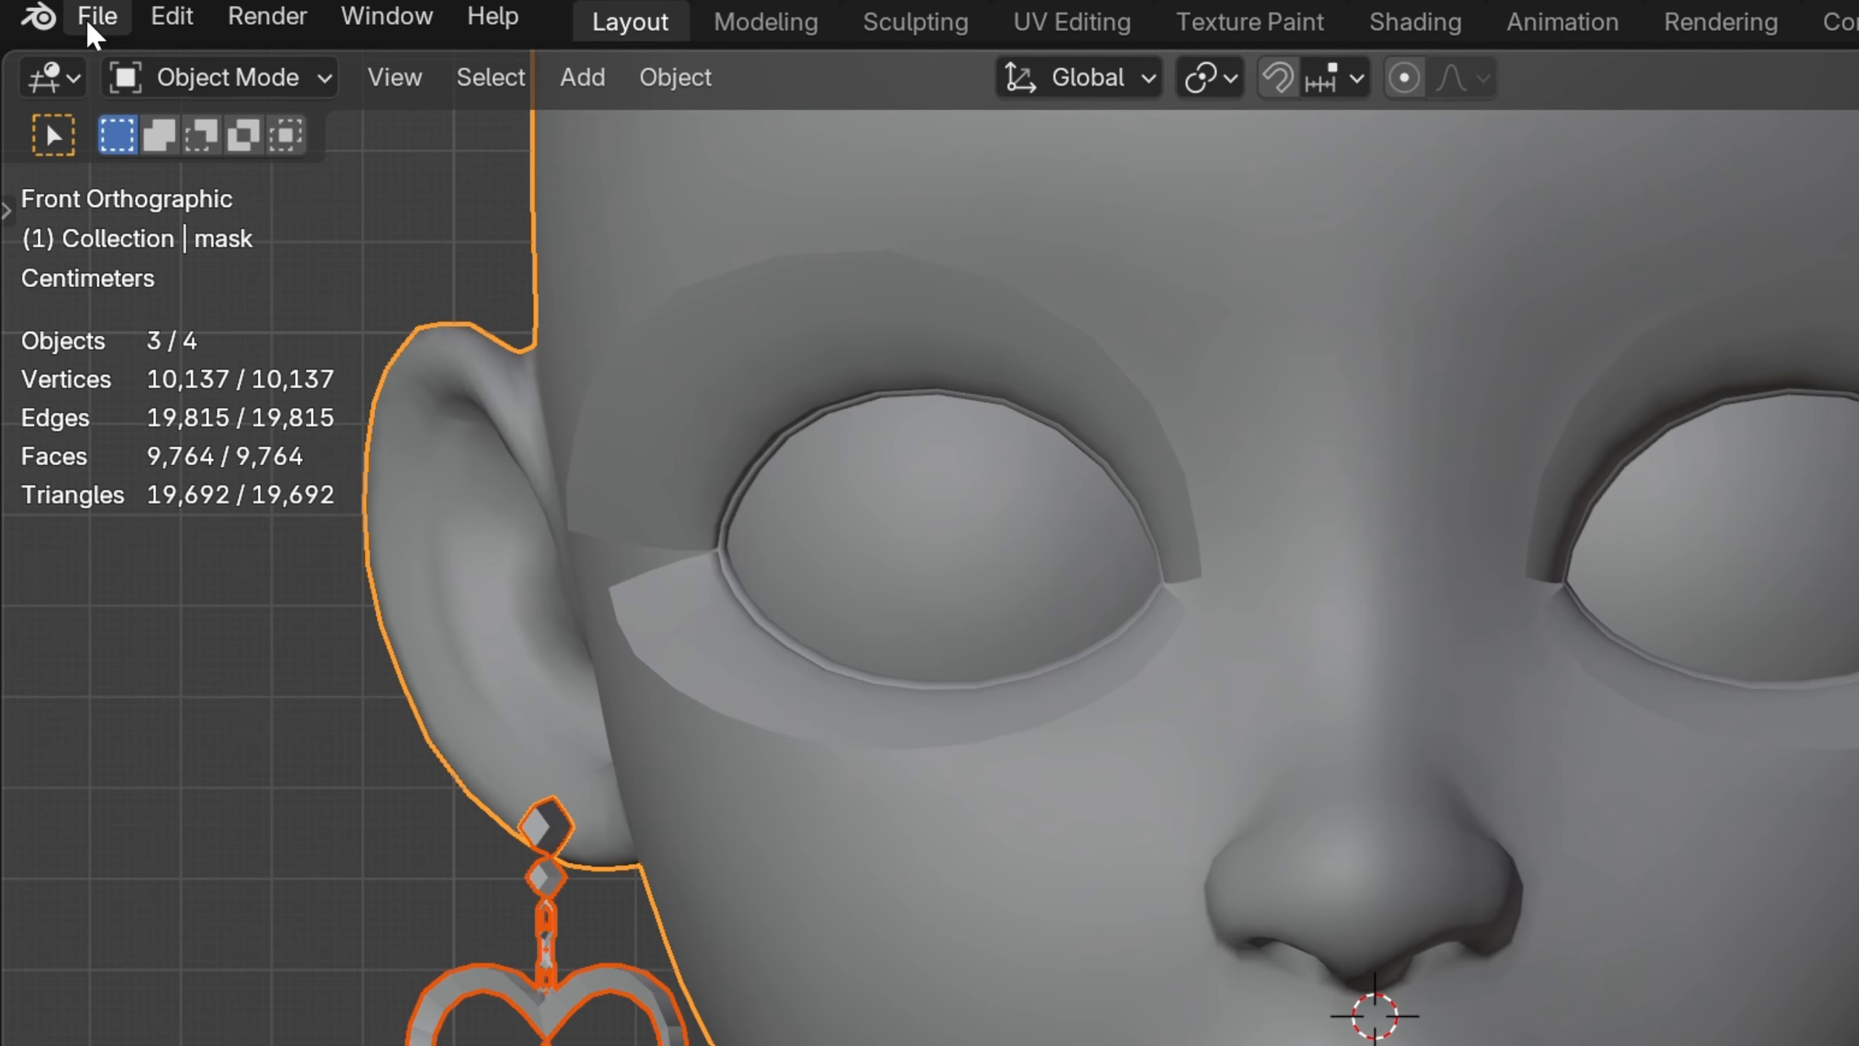
Set up an FBX export limited to Selected Objects, with Add Leaf Bones disabled in the armature options
left_click(57, 5)
mouse_move(147, 688)
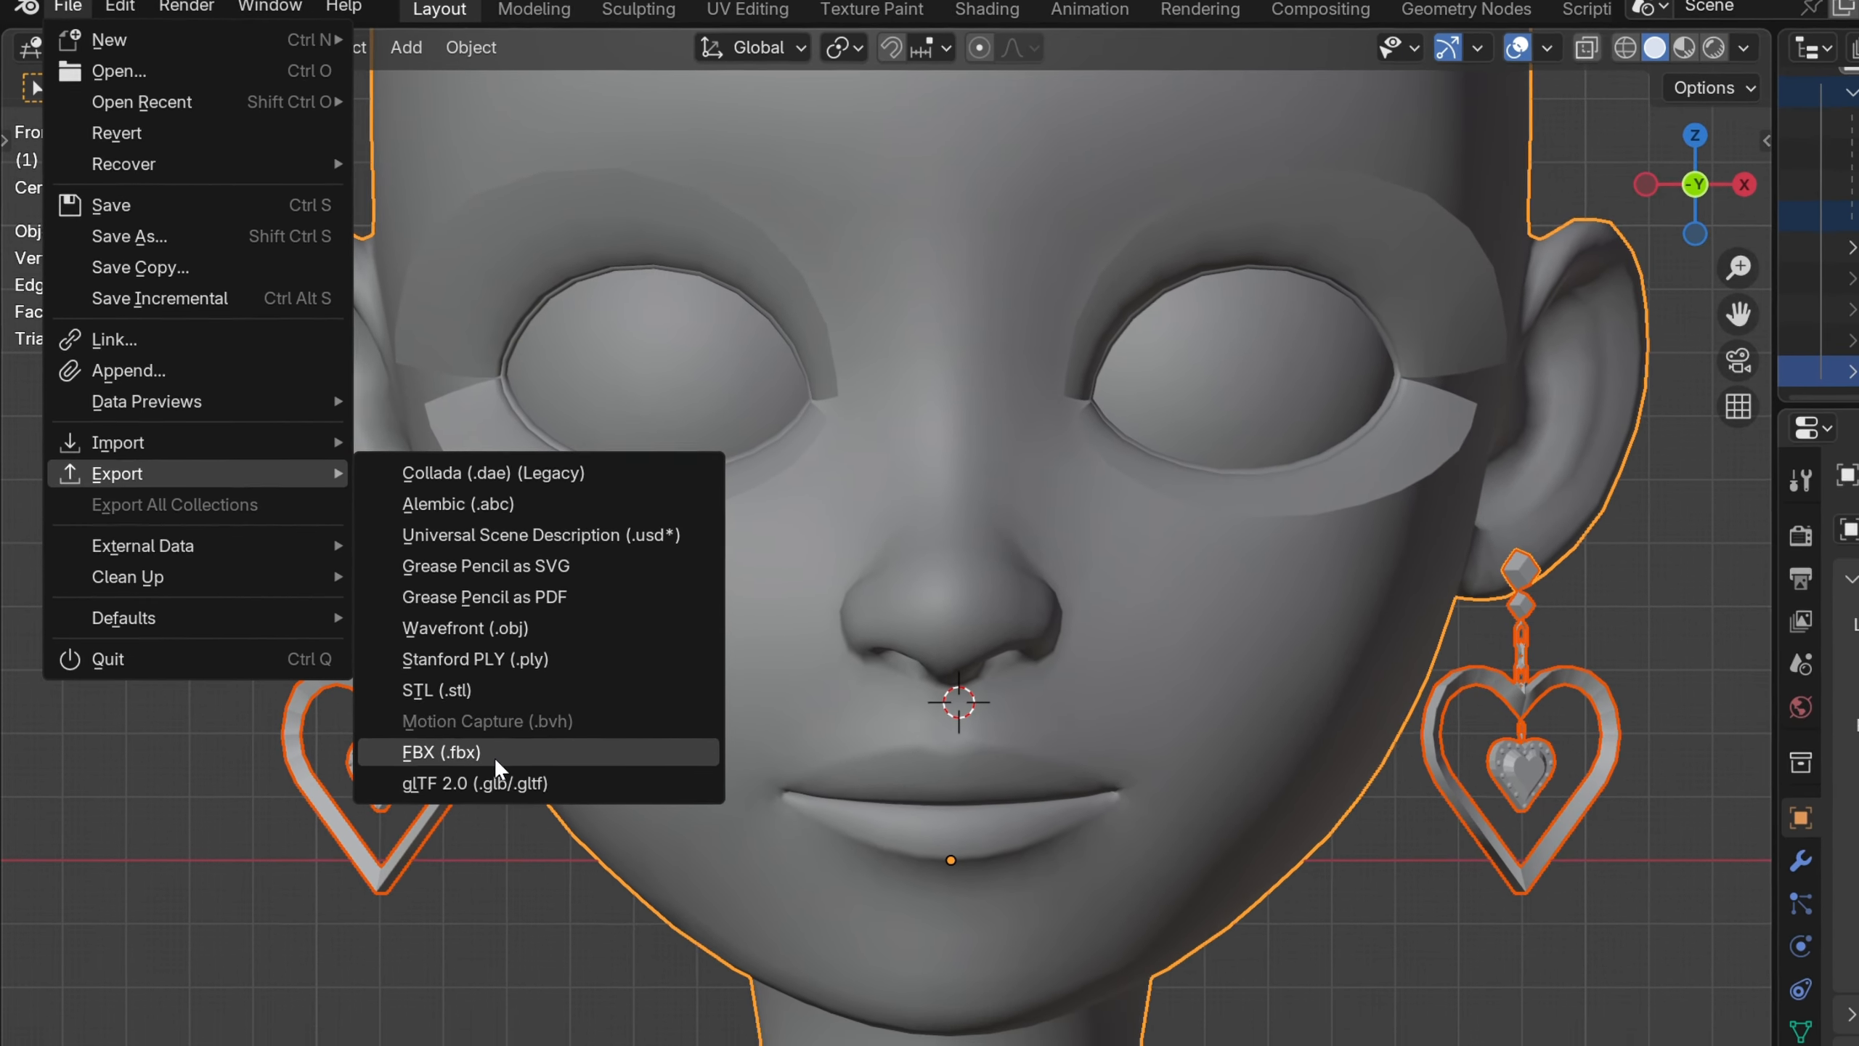
left_click(497, 765)
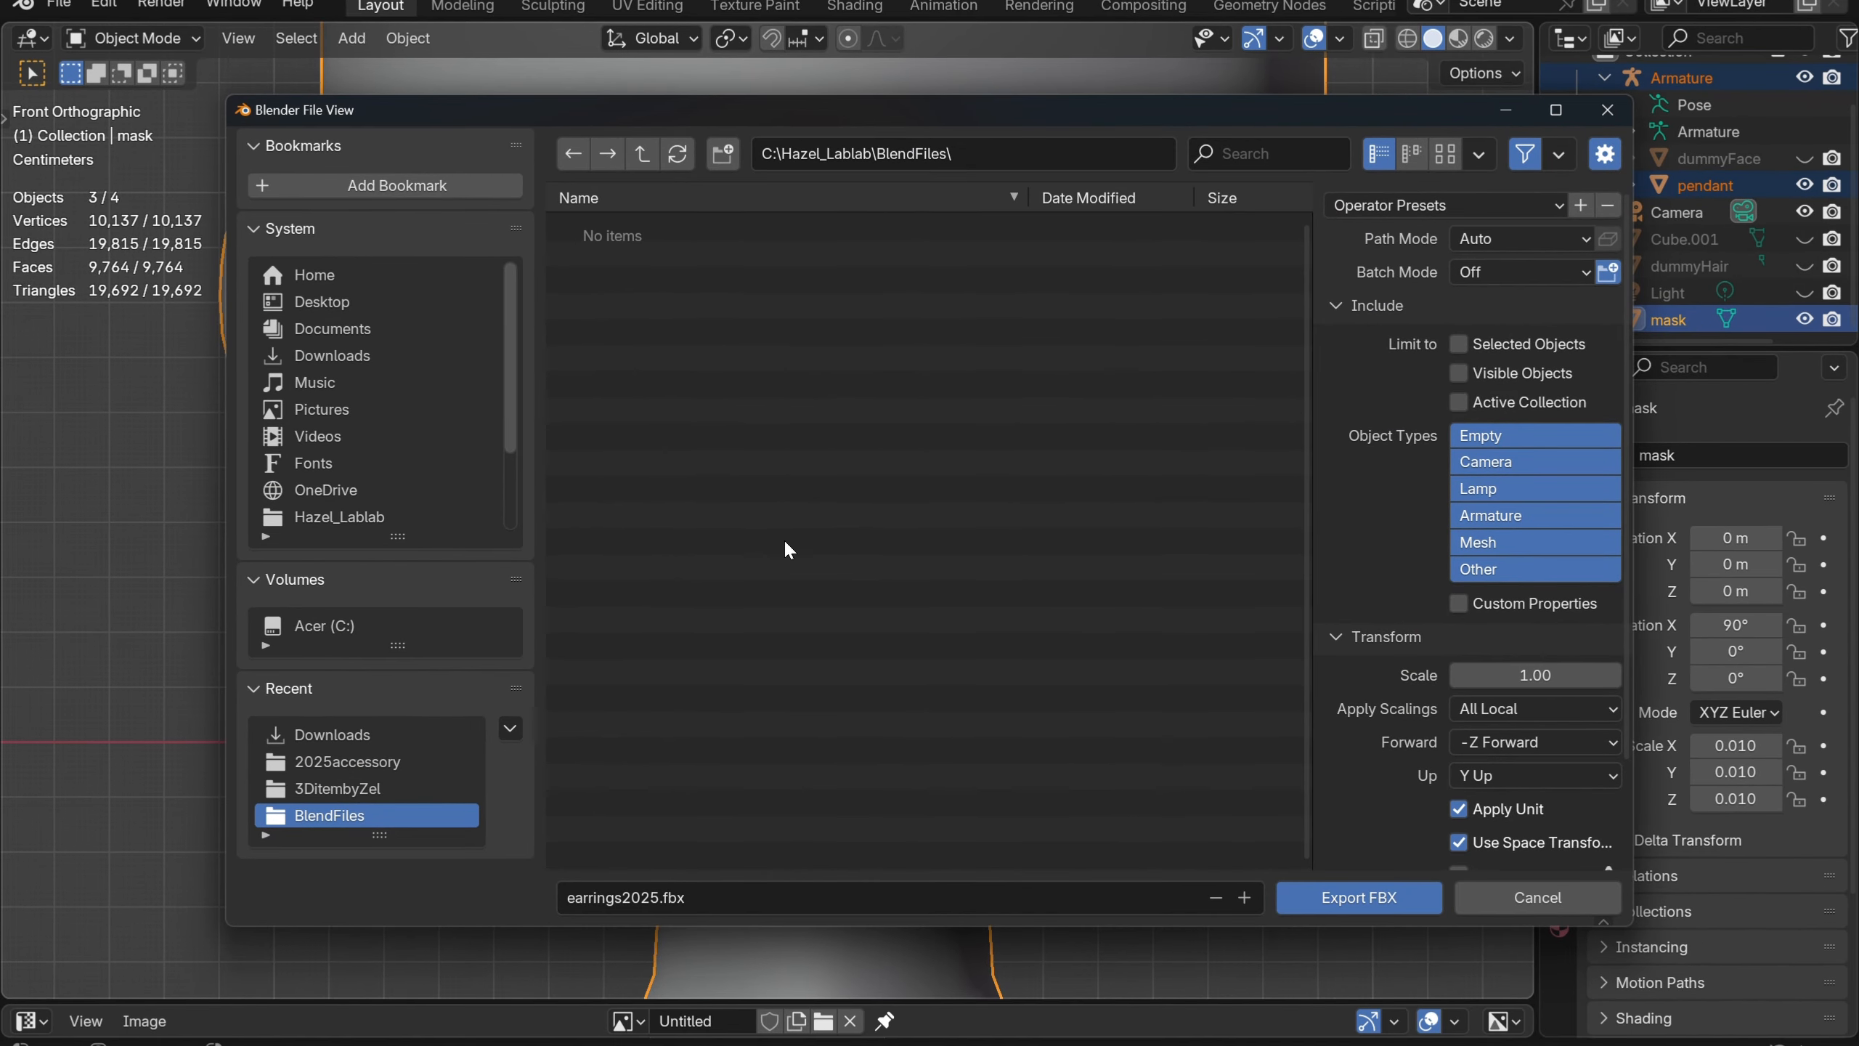
scroll(1464, 616, "down", 4)
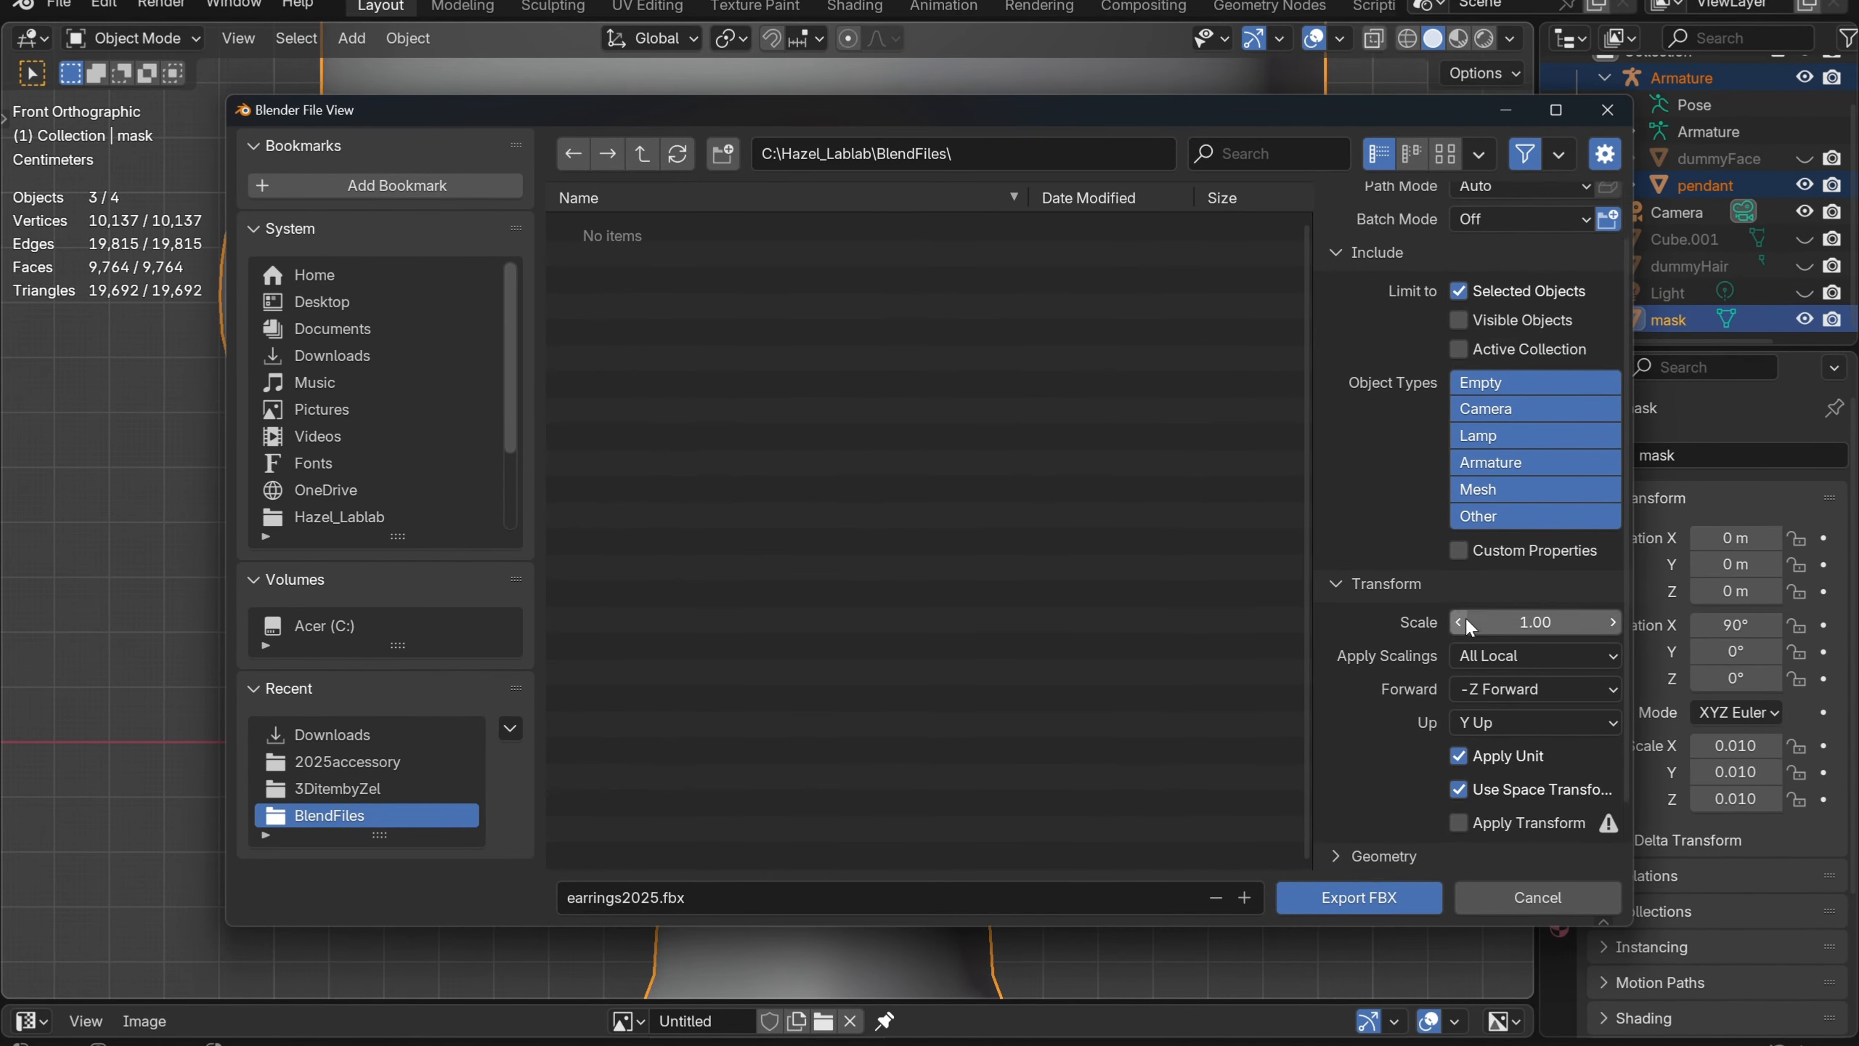
left_click(1403, 818)
scroll(1471, 759, "down", 6)
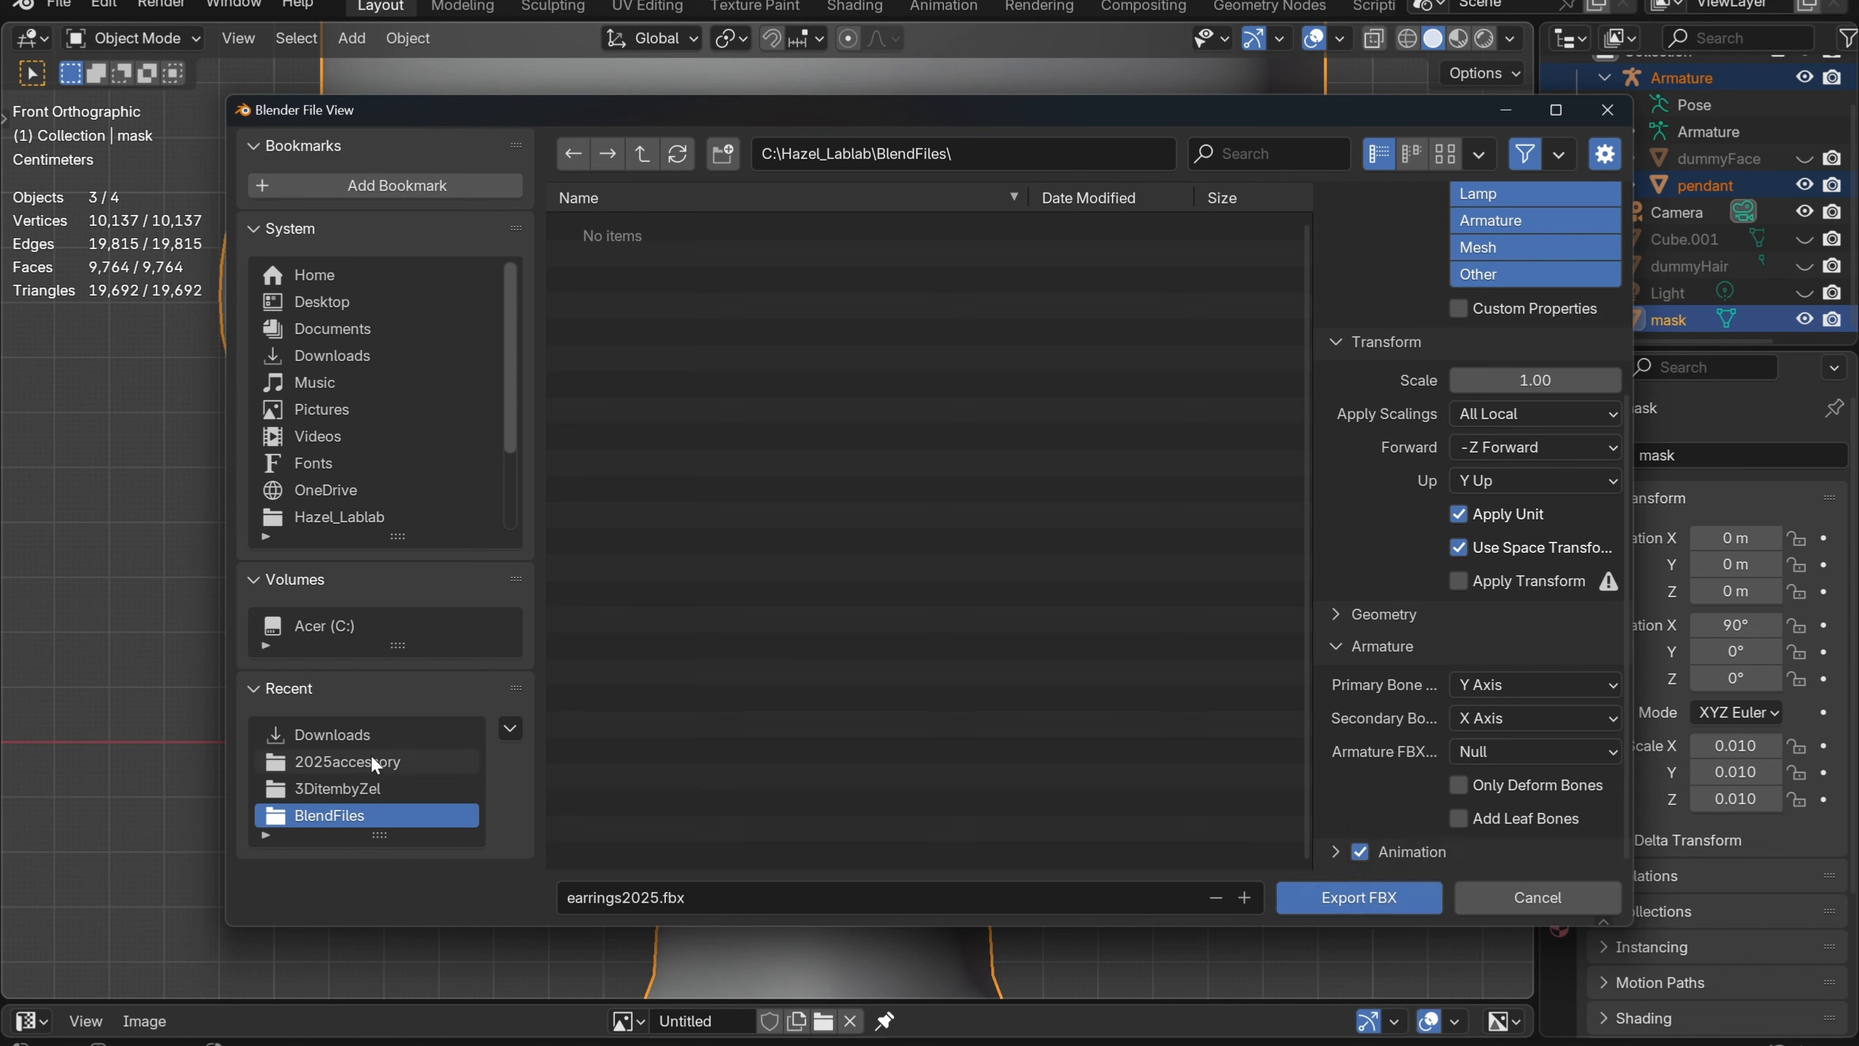
Export the selection as earrings2025.fbx into the 2025accessory folder inside 3DitembyZel
left_click(373, 783)
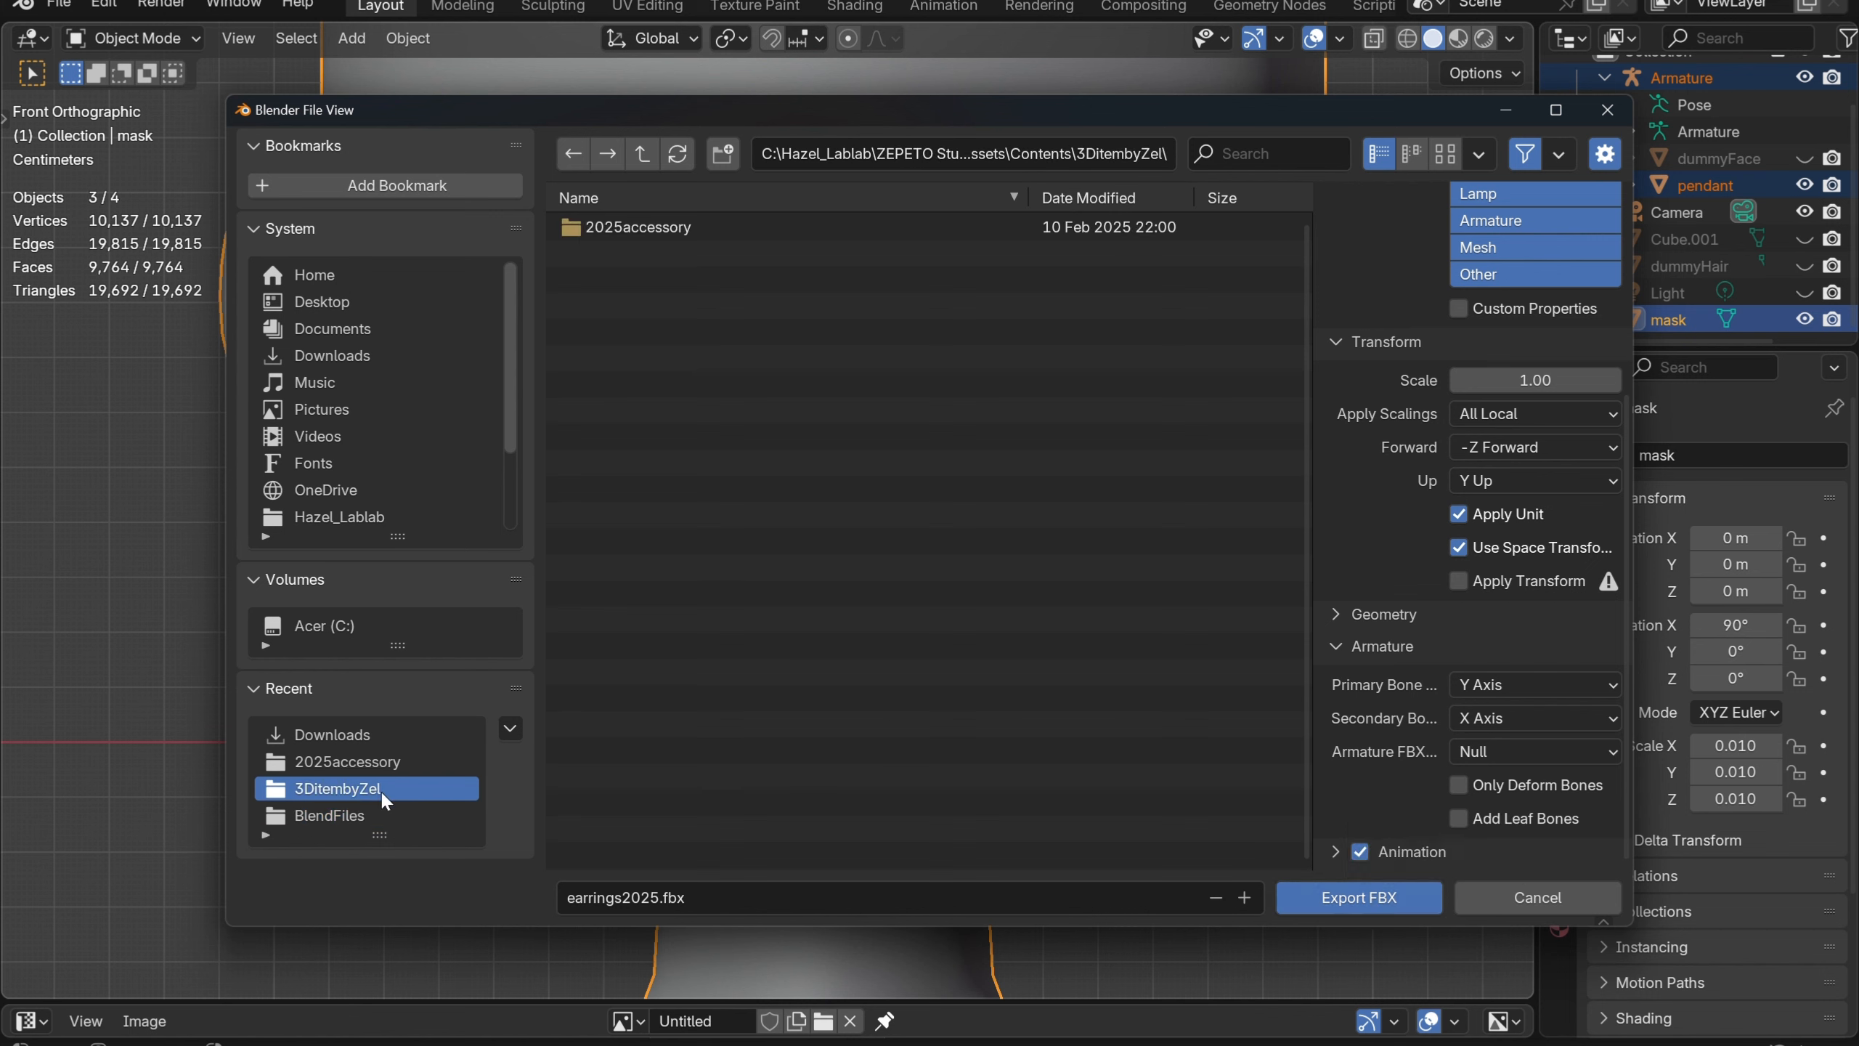
left_click(705, 227)
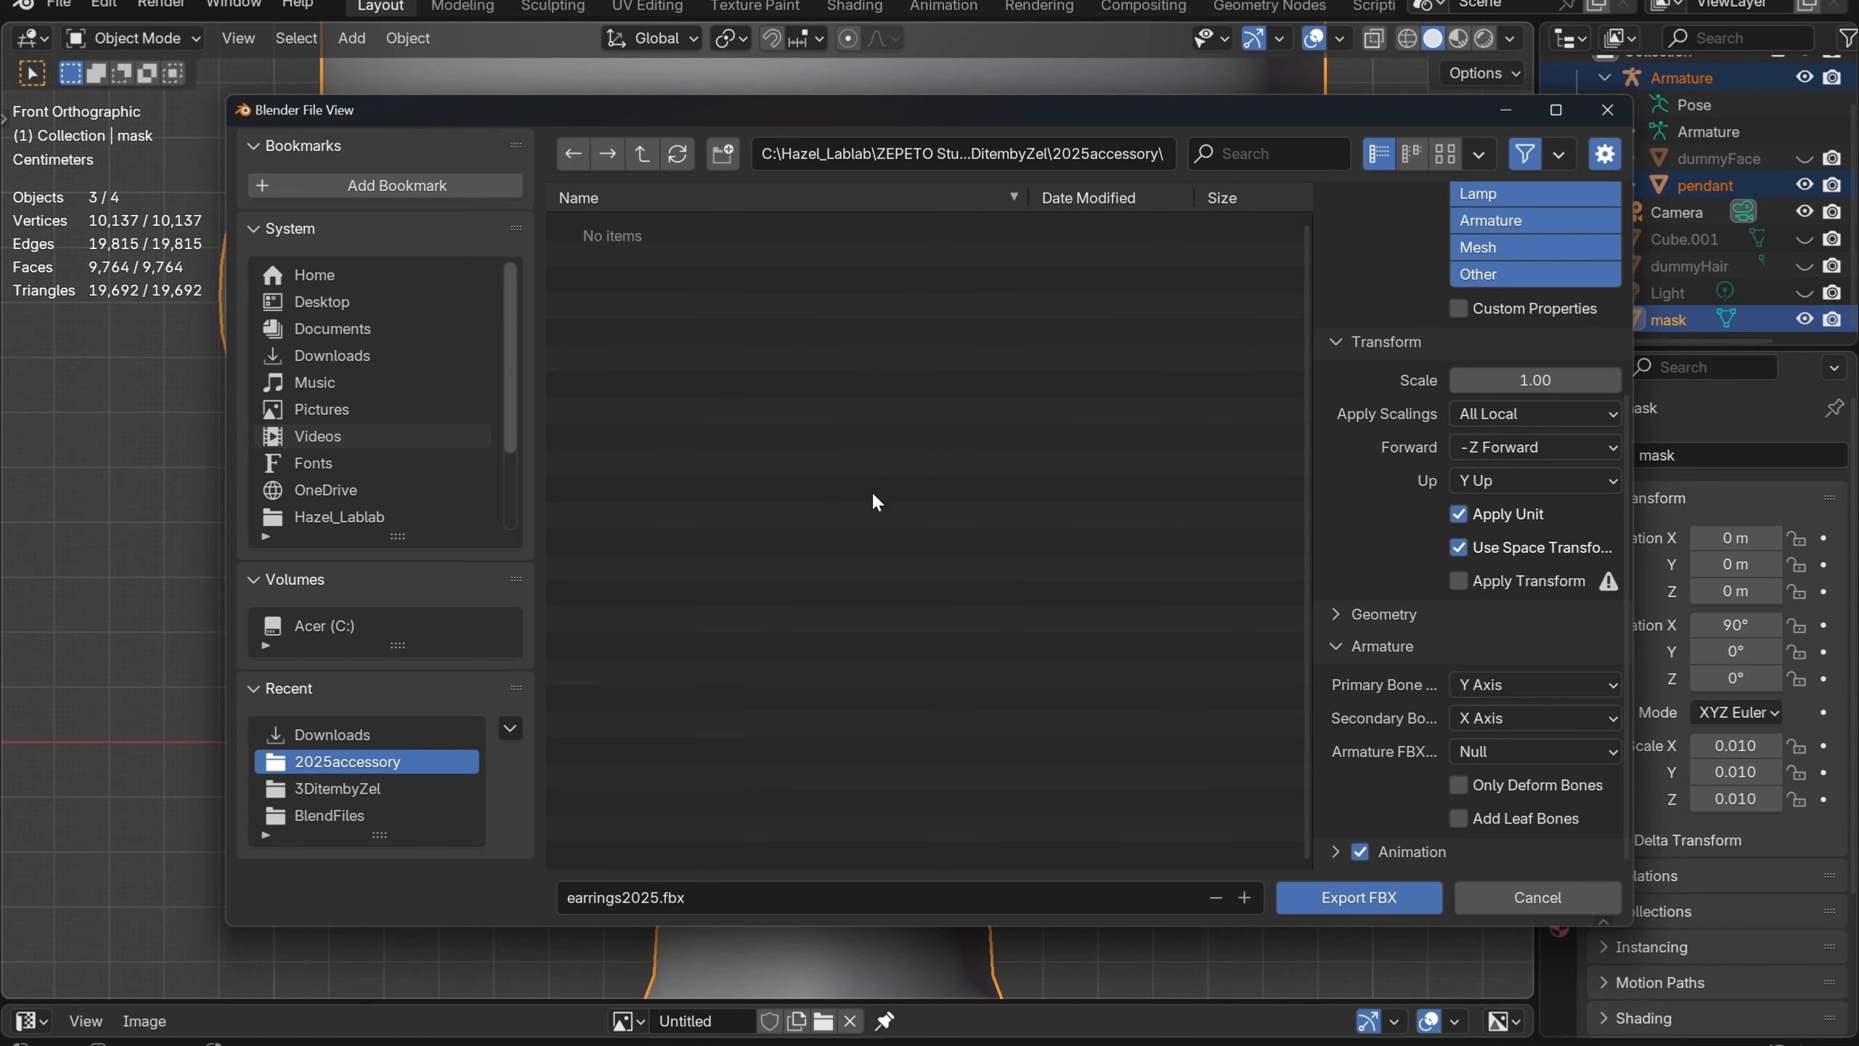
left_click(1350, 898)
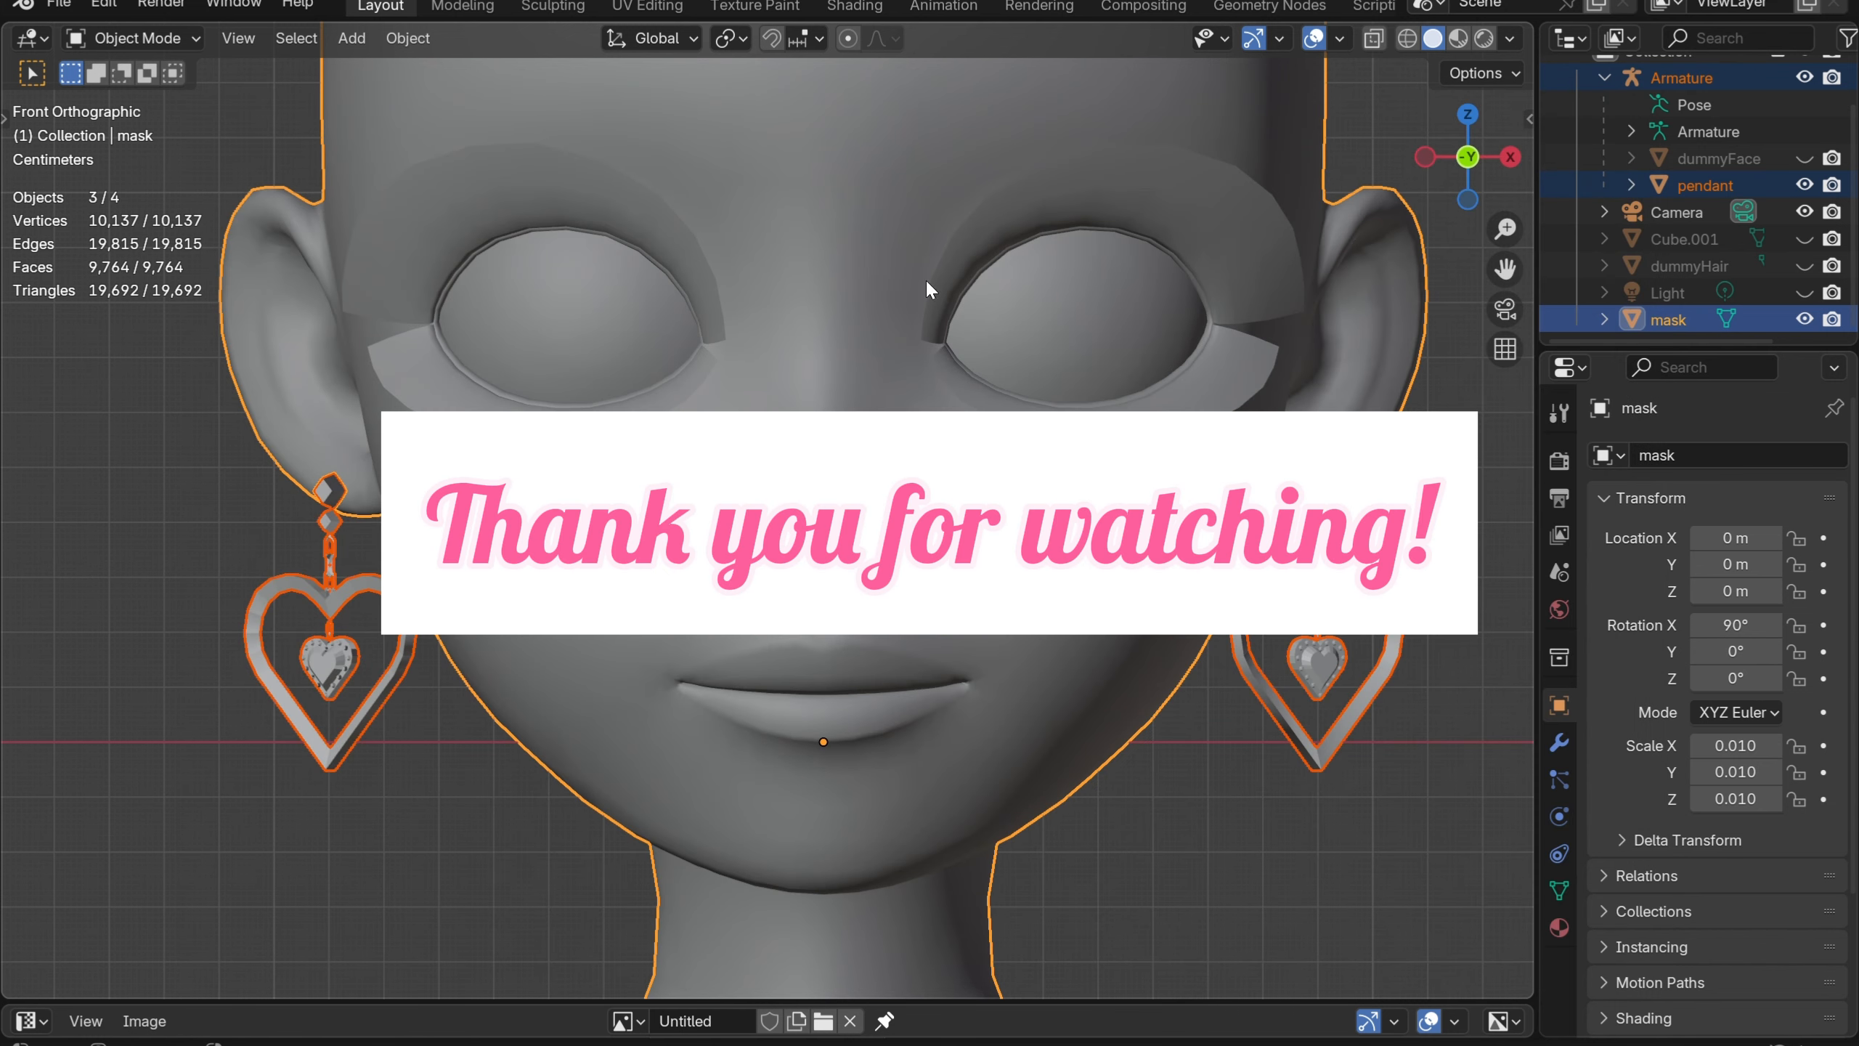